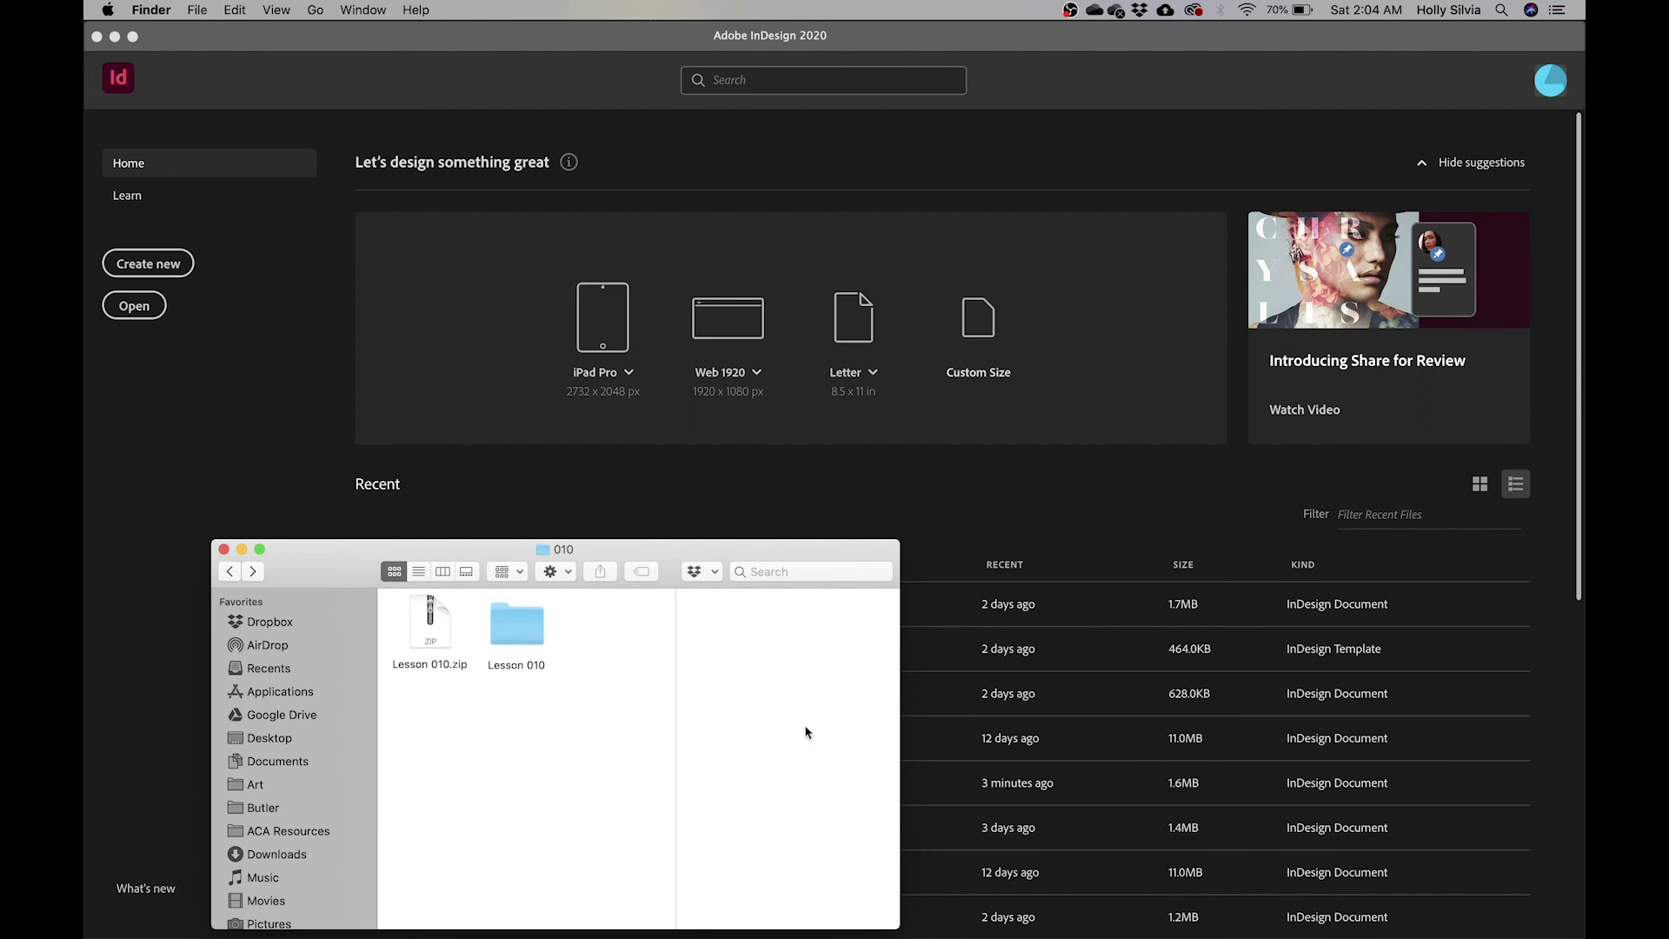
- Open 10_Start.indd from the Lesson 010 folder in Finder
double_click(511, 627)
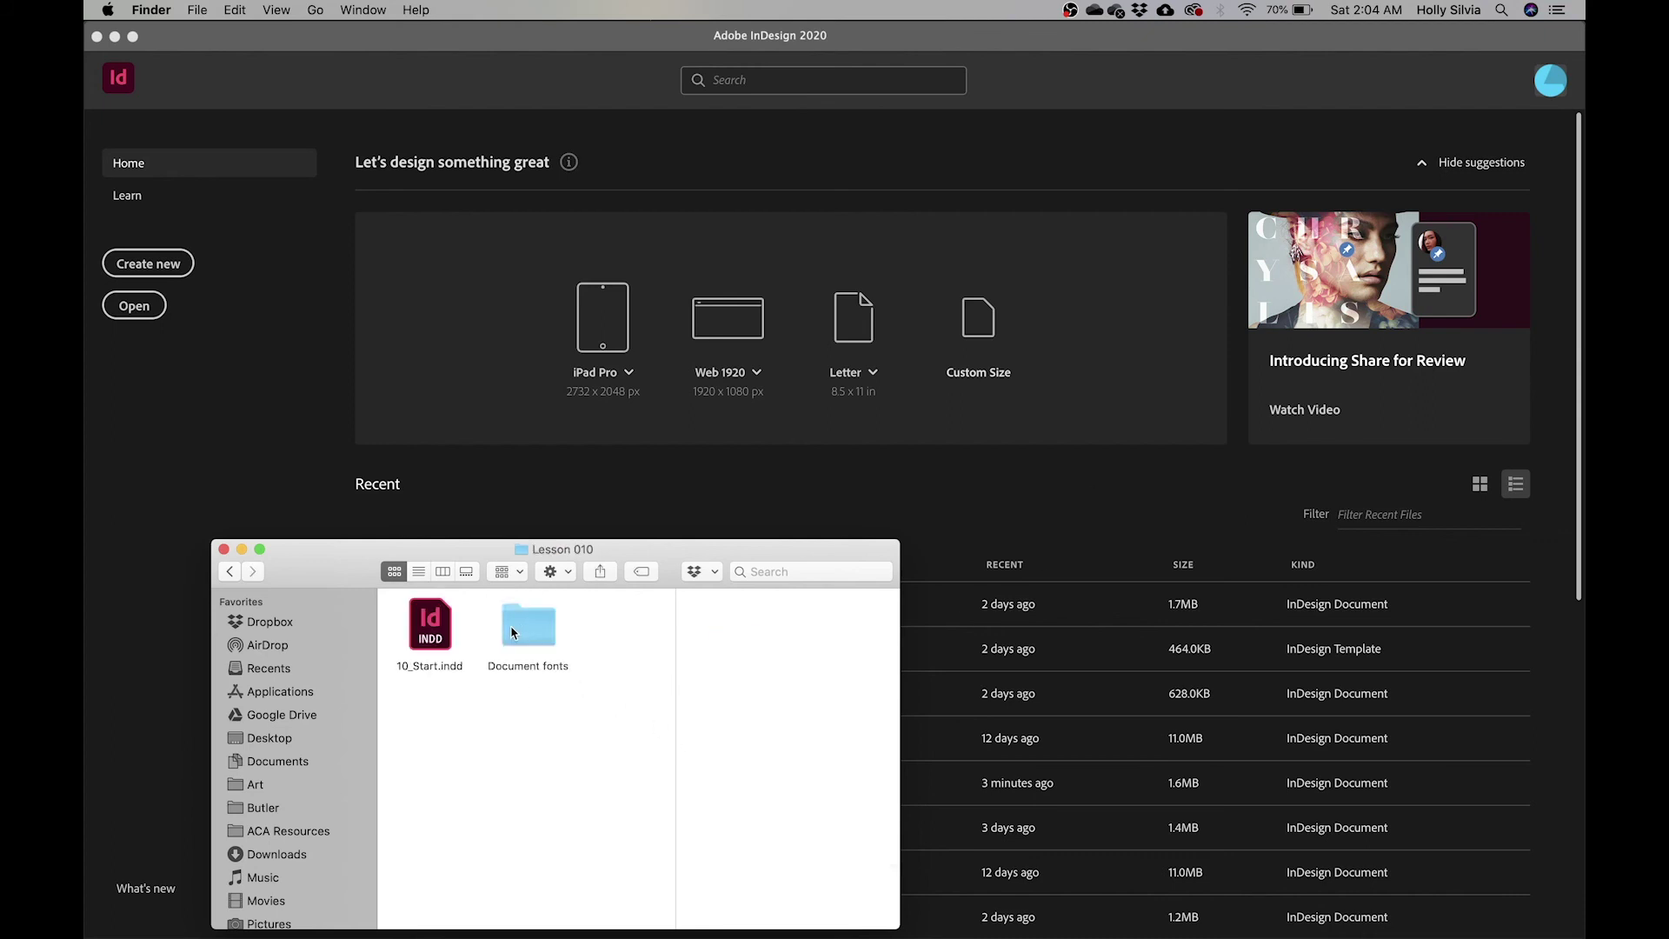
double_click(438, 639)
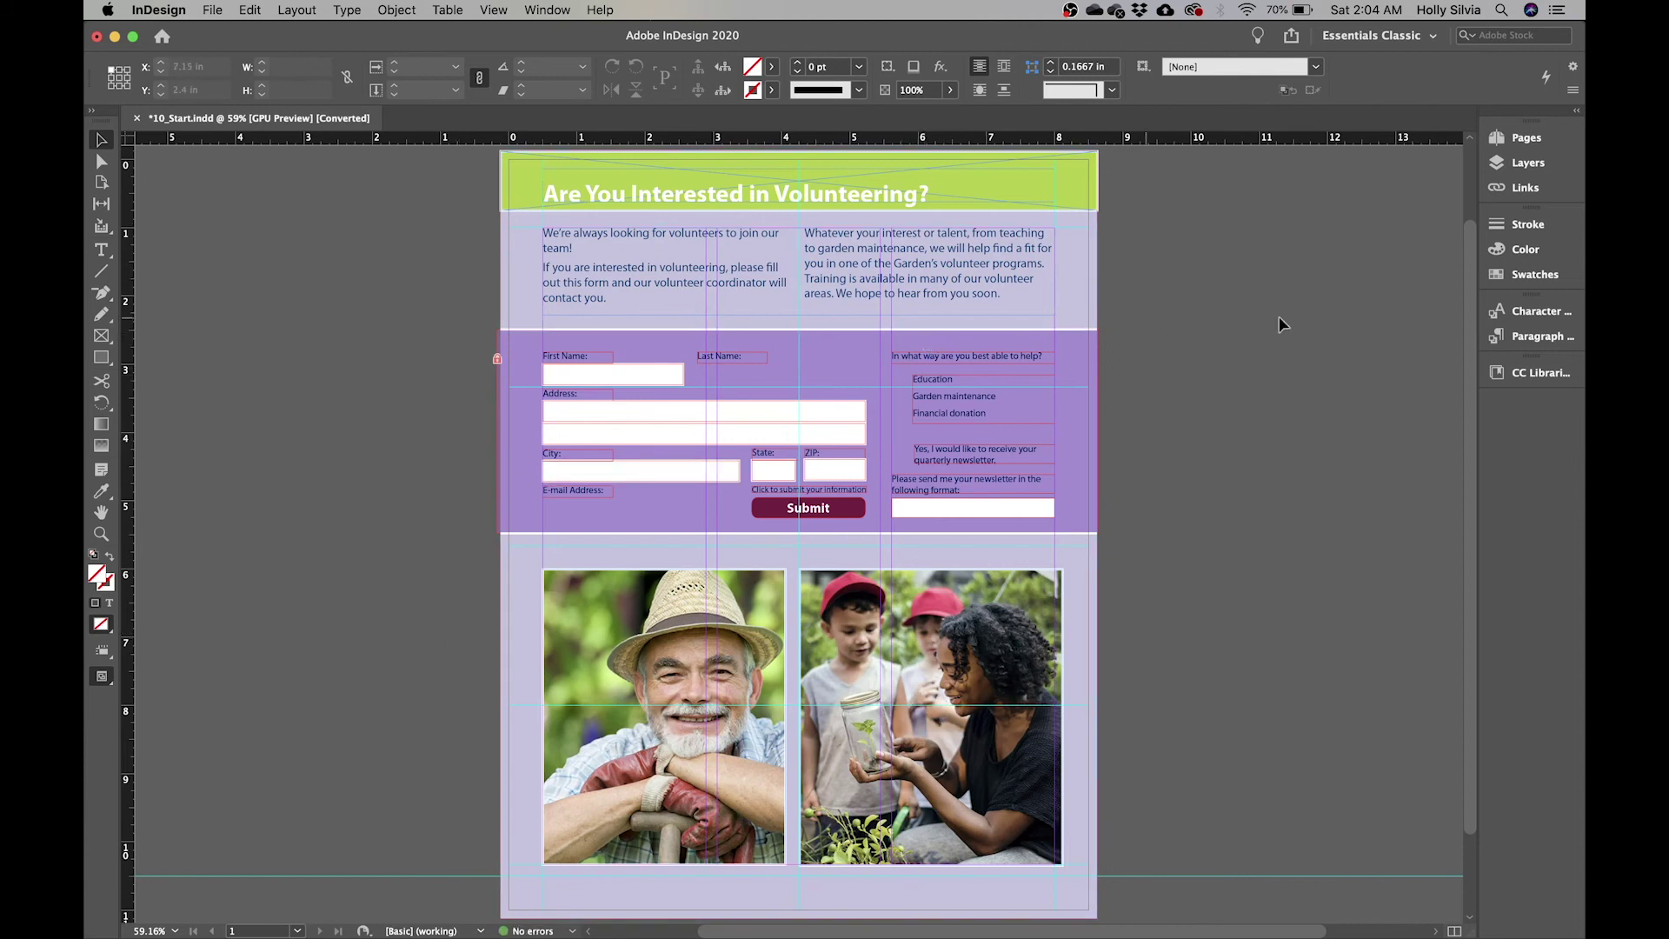
- In the Layers panel, hide and reshow Layer 1 and Form Elements to see their contents
left_click(1525, 167)
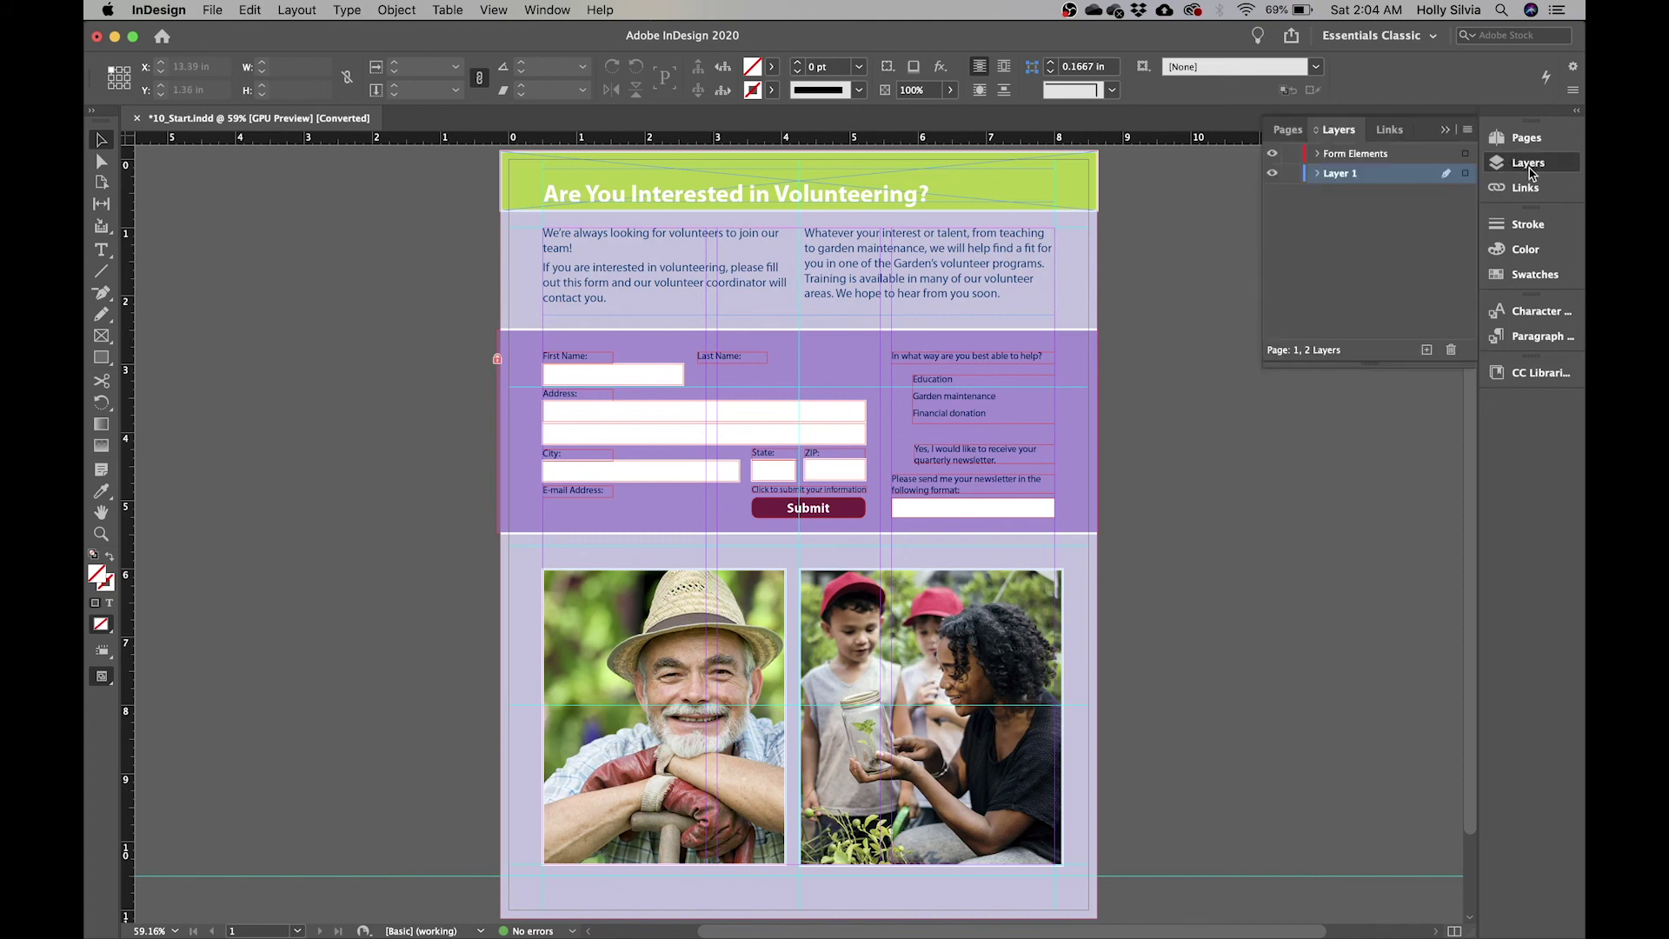
left_click(550, 11)
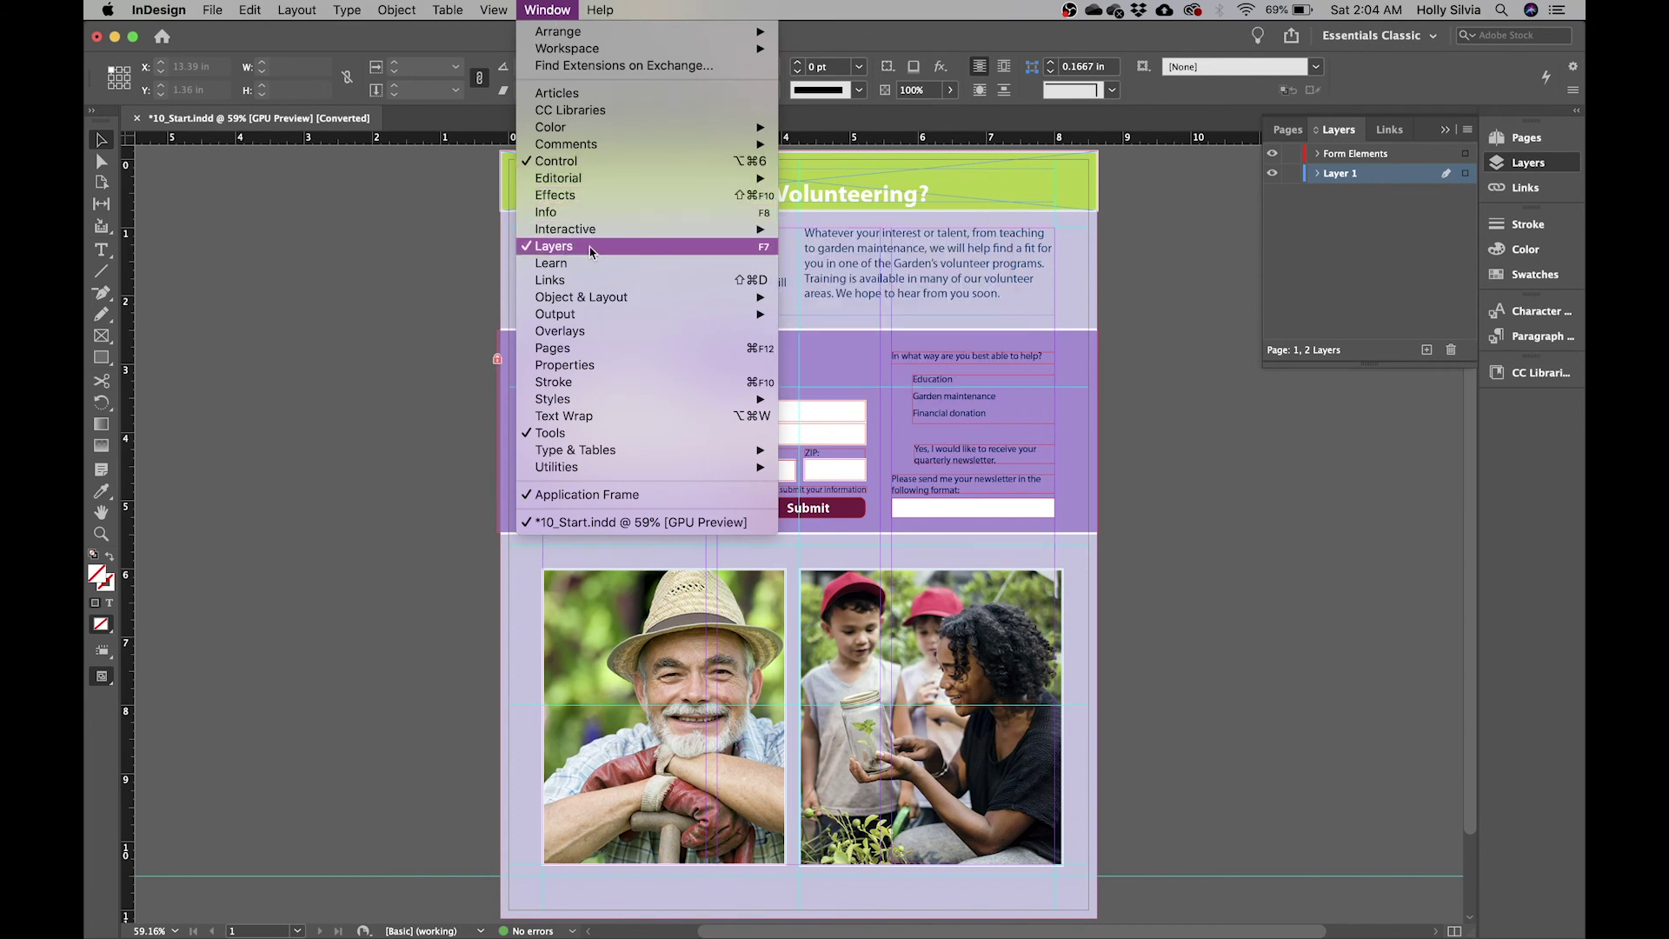
left_click(1348, 260)
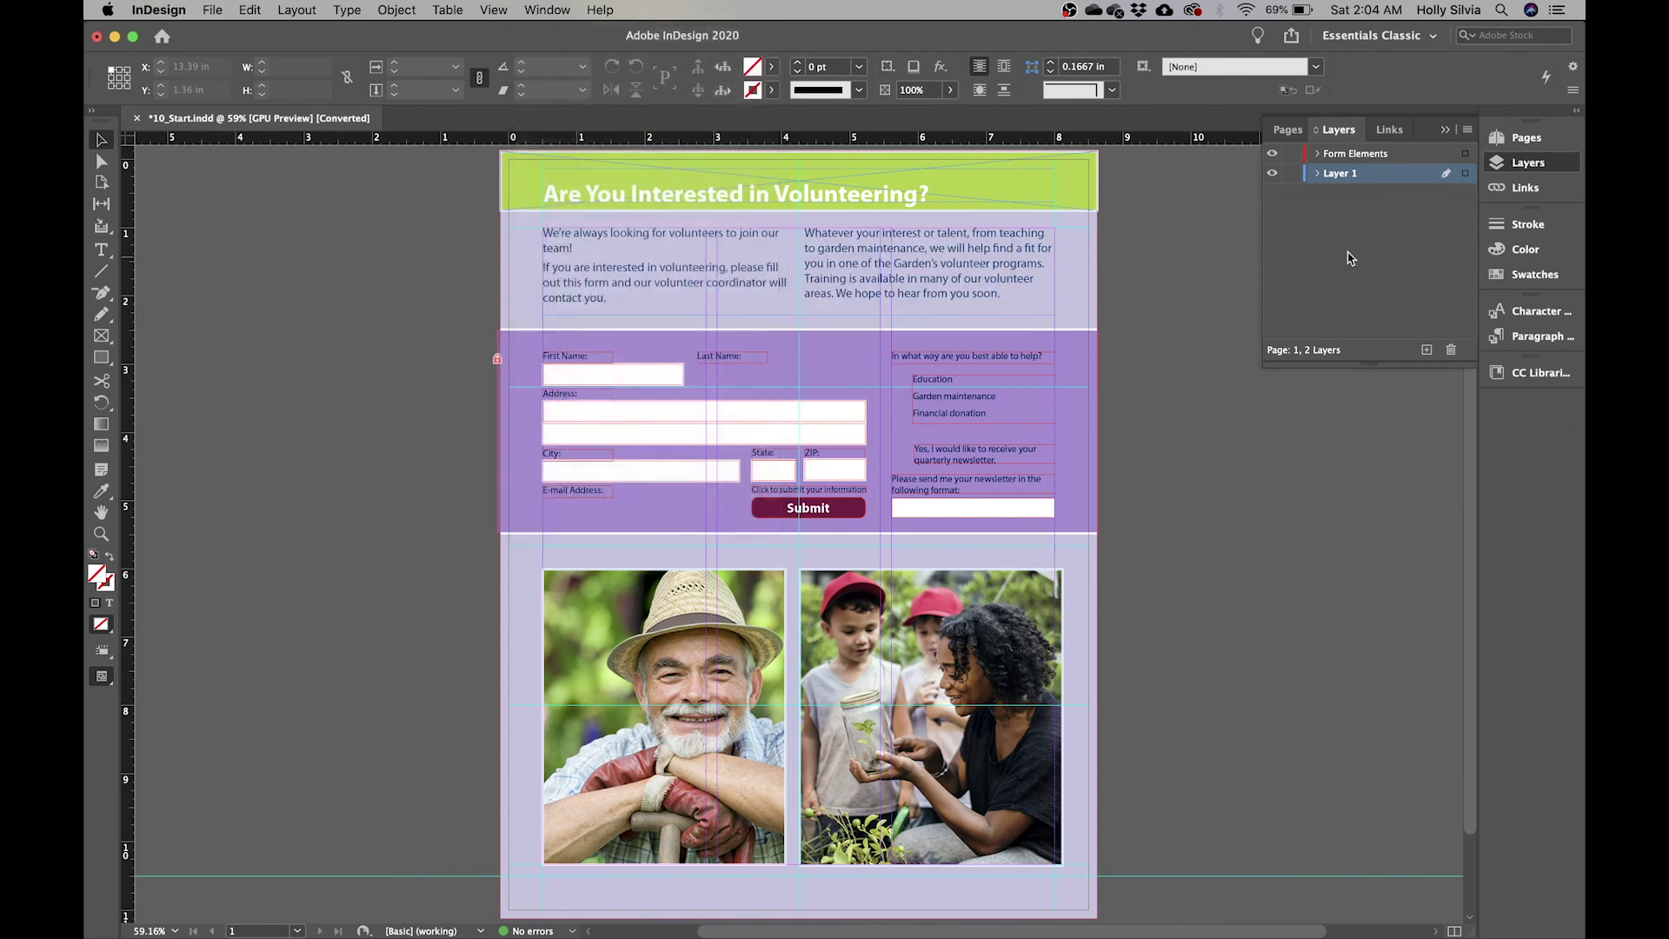
left_click(1272, 174)
left_click(1272, 174)
left_click(1272, 154)
left_click(1272, 155)
- Lock Layer 1 and make Form Elements the active layer
left_click(1272, 173)
left_click(1272, 173)
left_click(1293, 175)
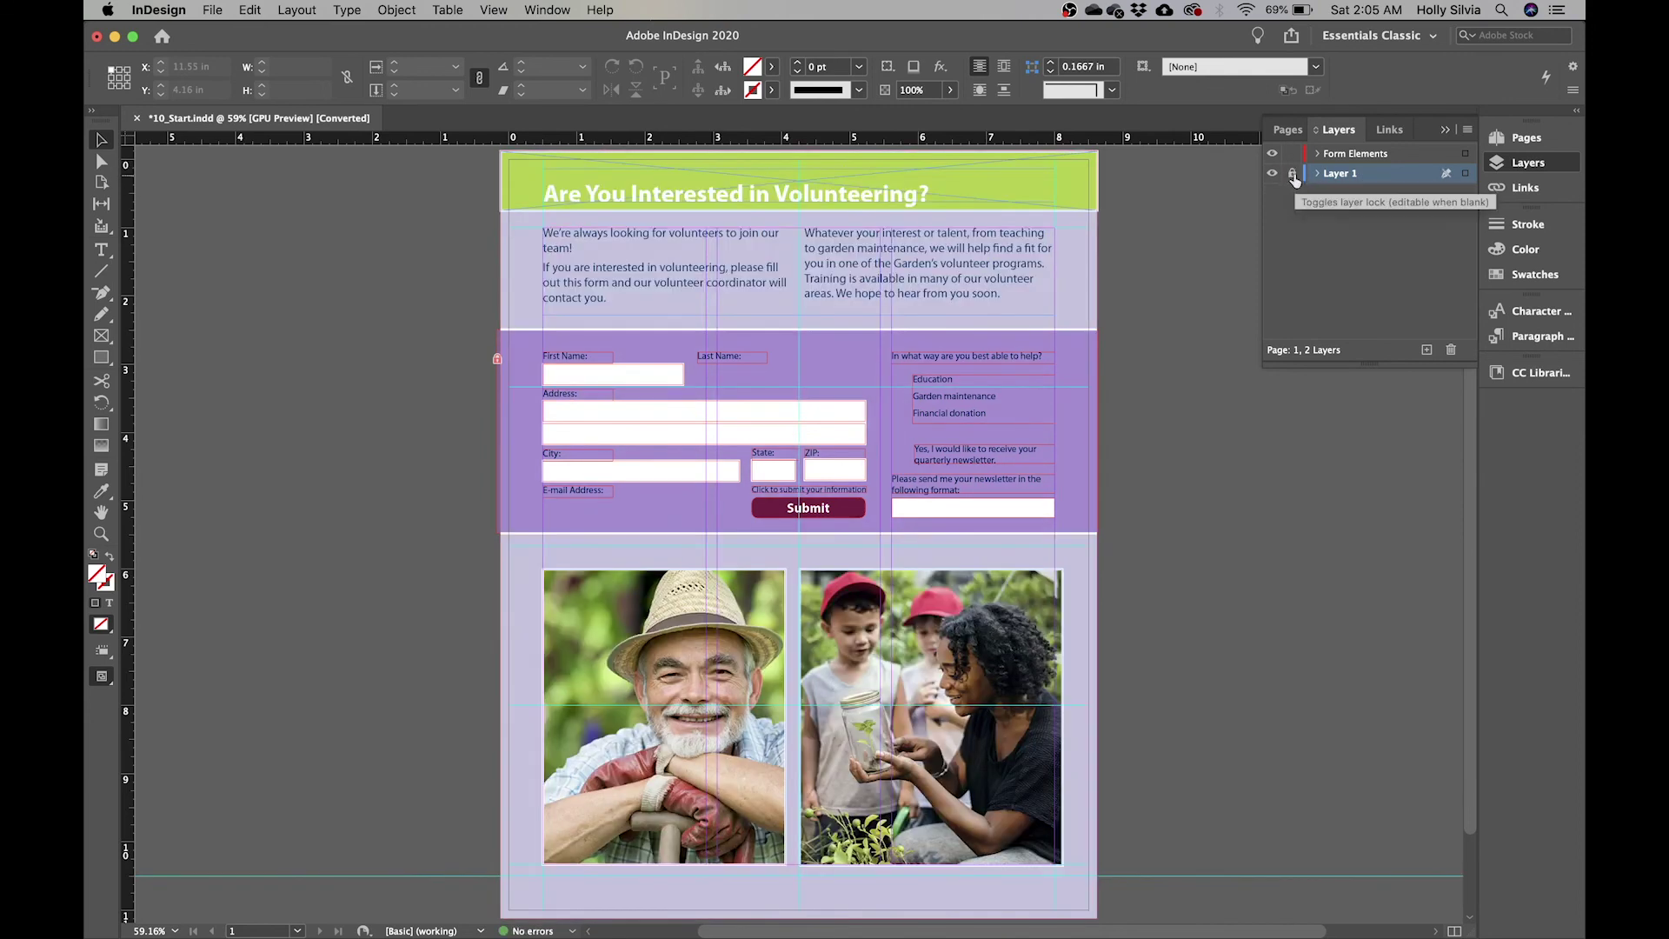
left_click(1385, 155)
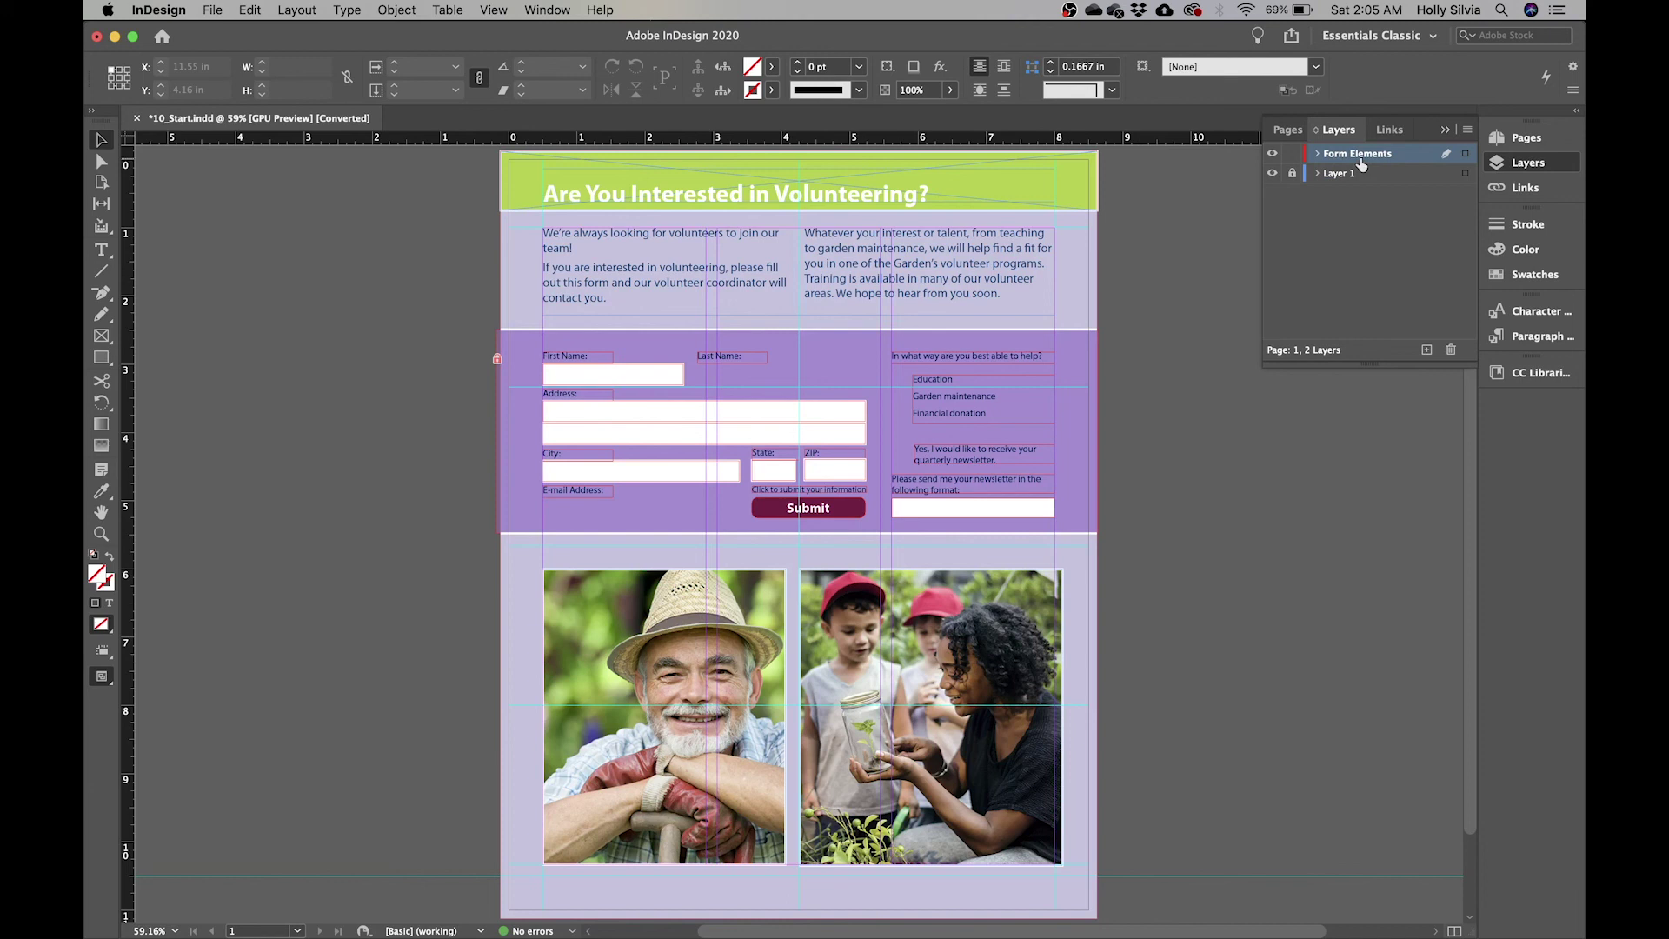
left_click(1526, 173)
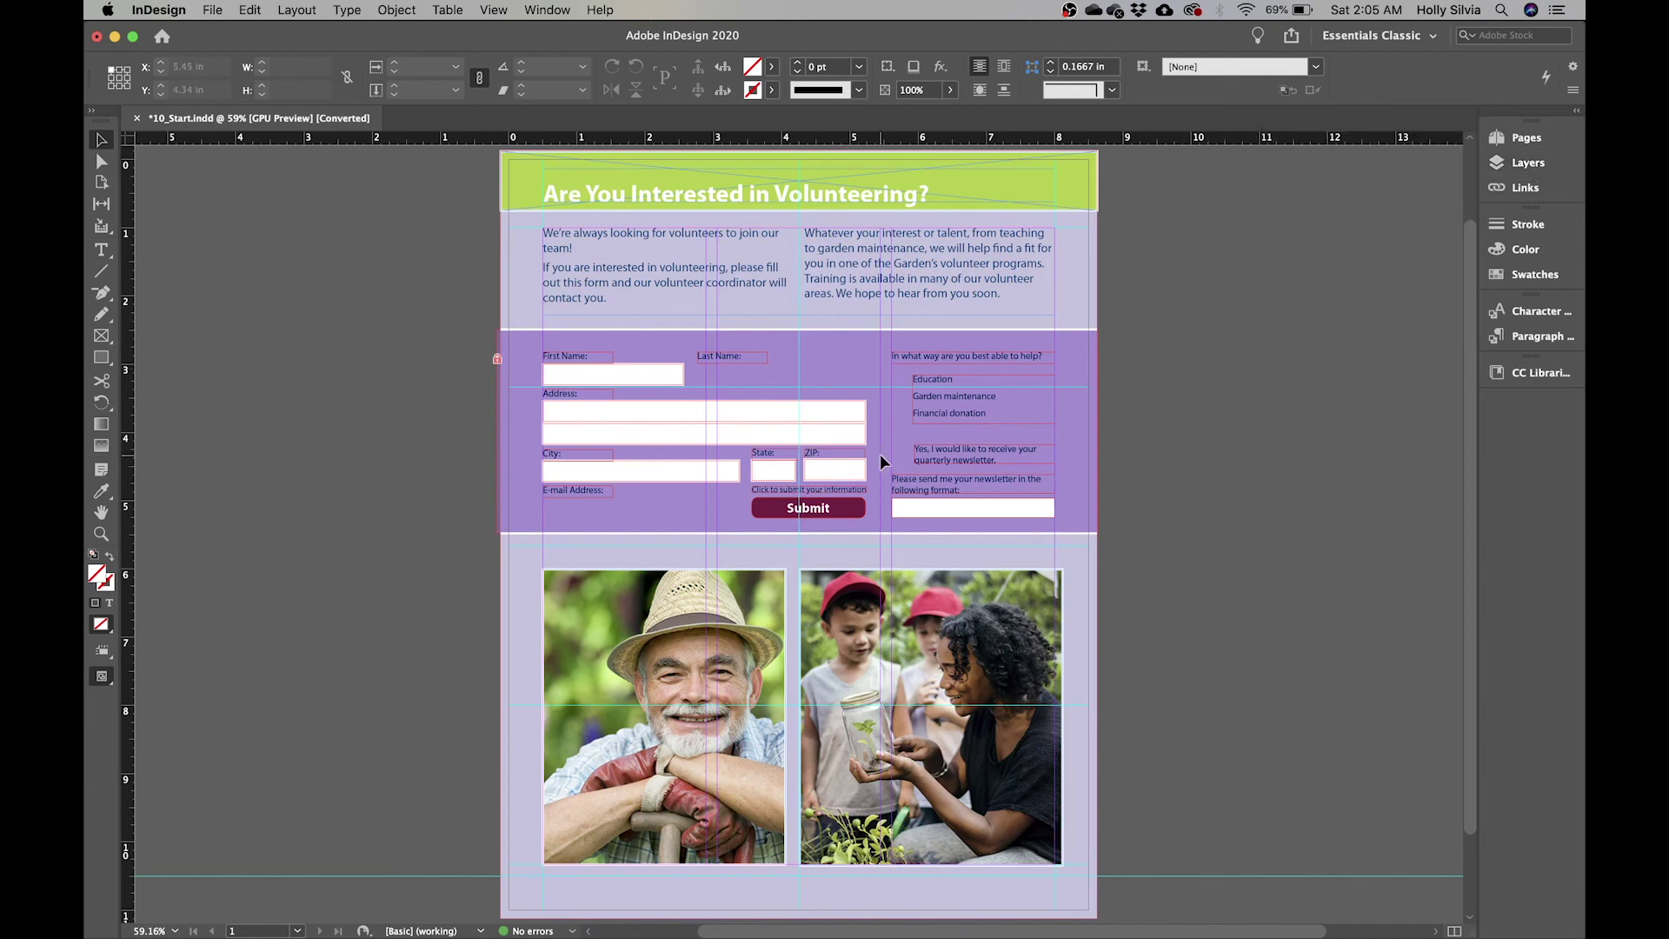
- Scroll so the First Name and Last Name fields are in view
scroll(880, 455, "up", 5)
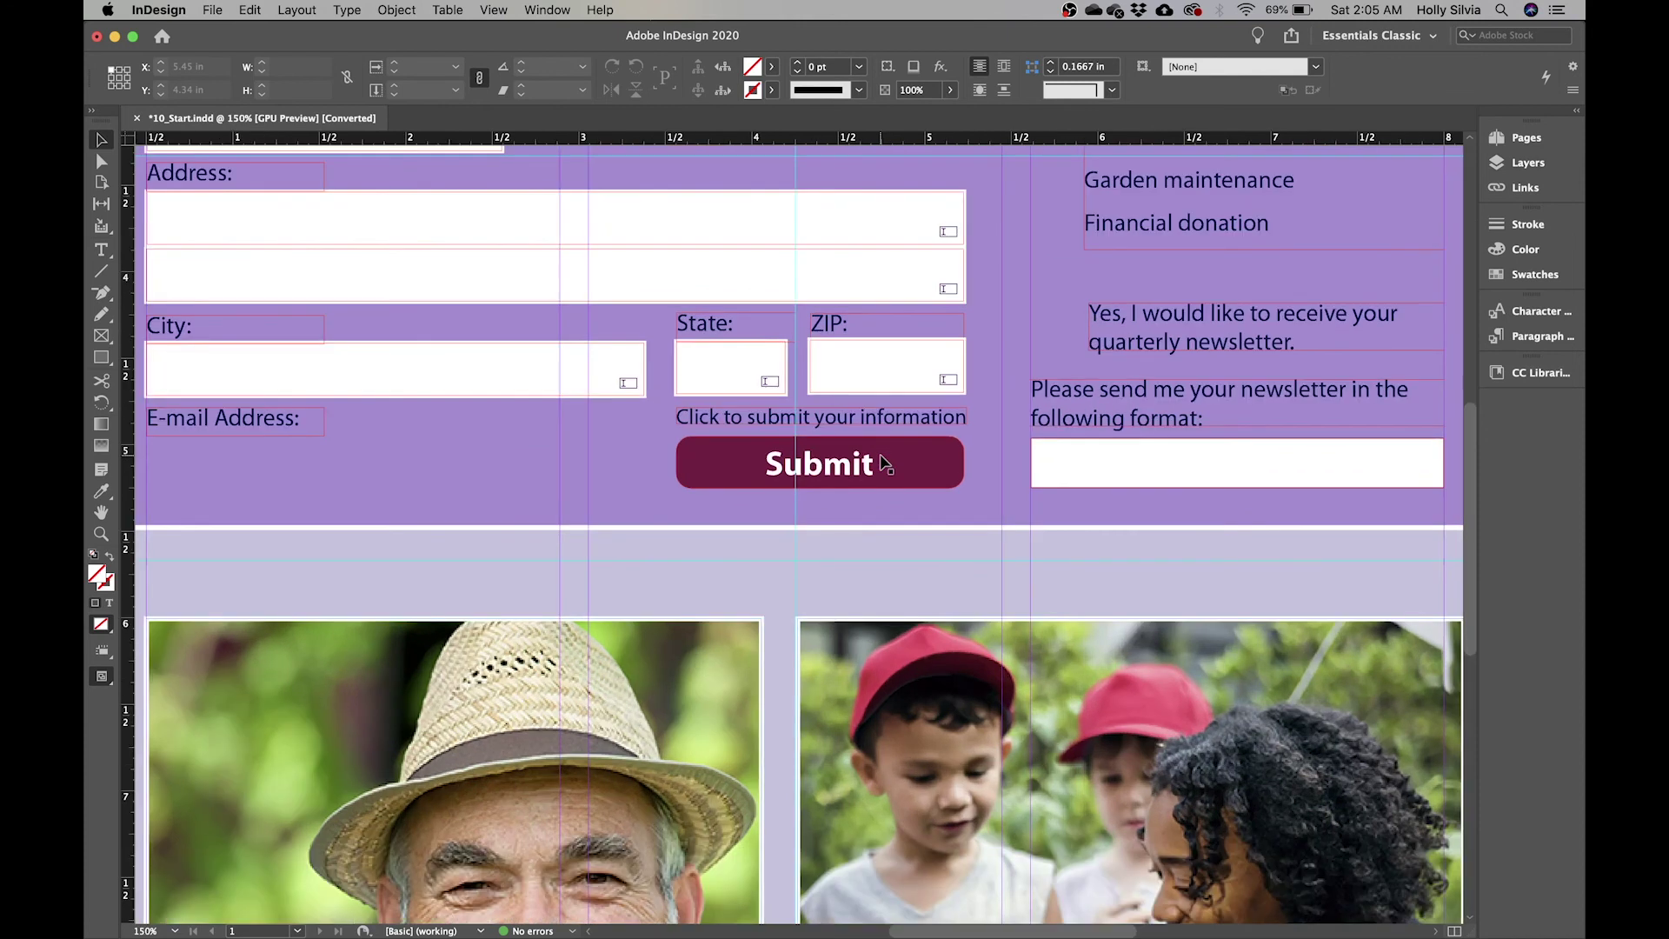
scroll(880, 461, "down", 3)
scroll(880, 460, "up", 3)
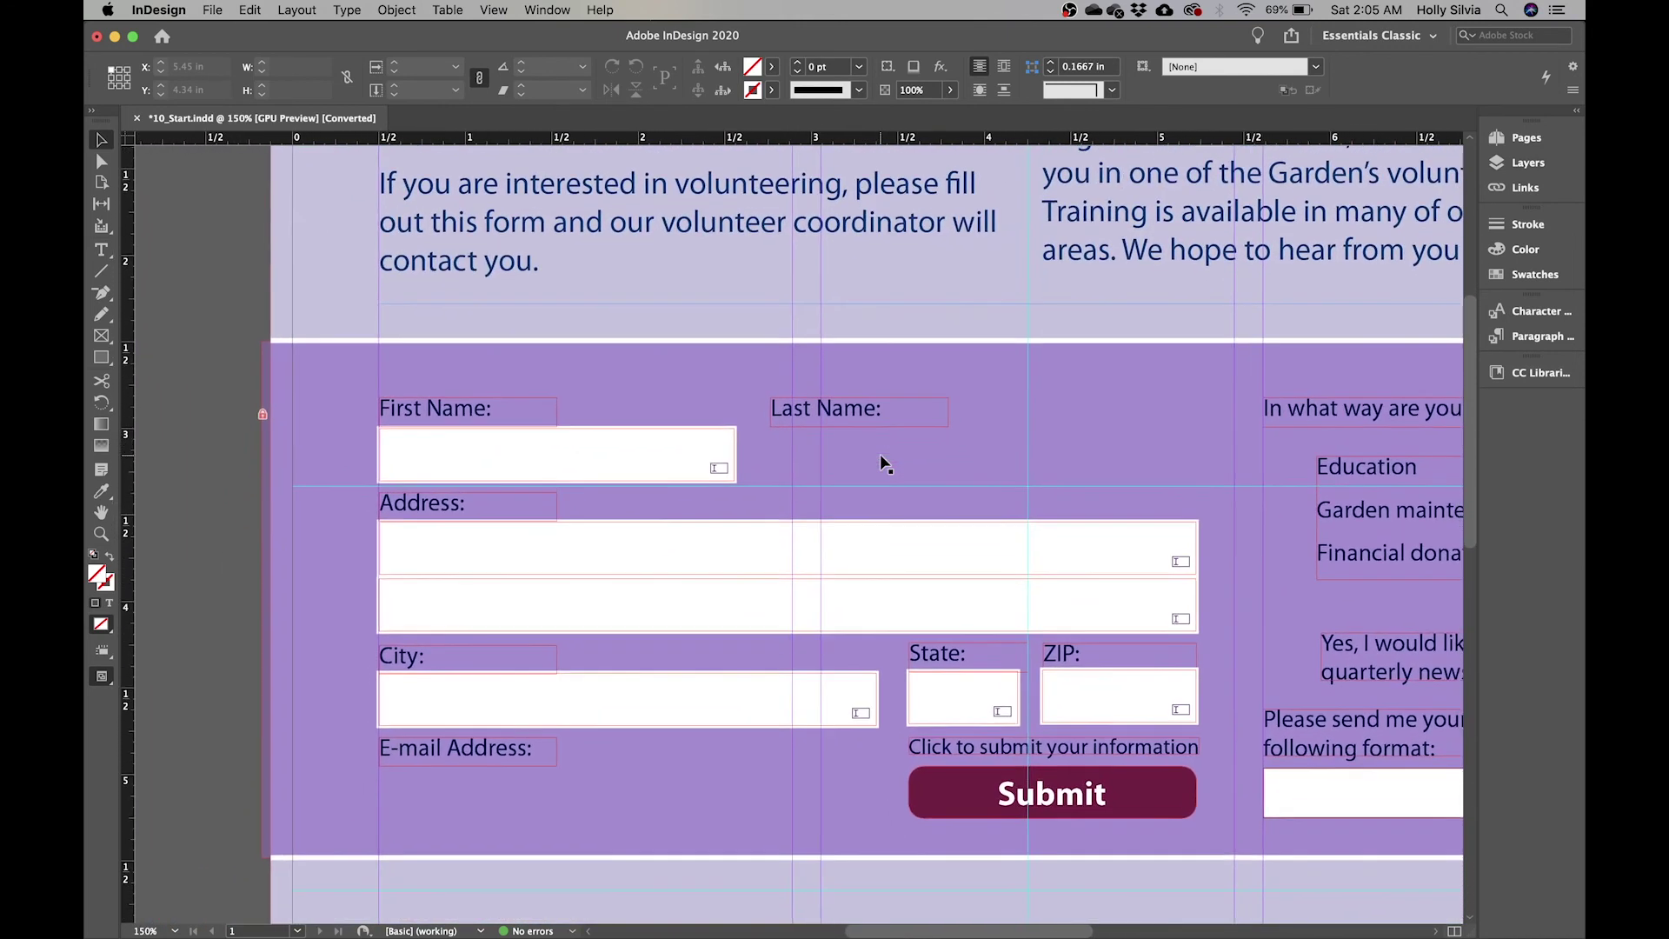
scroll(880, 454, "down", 1)
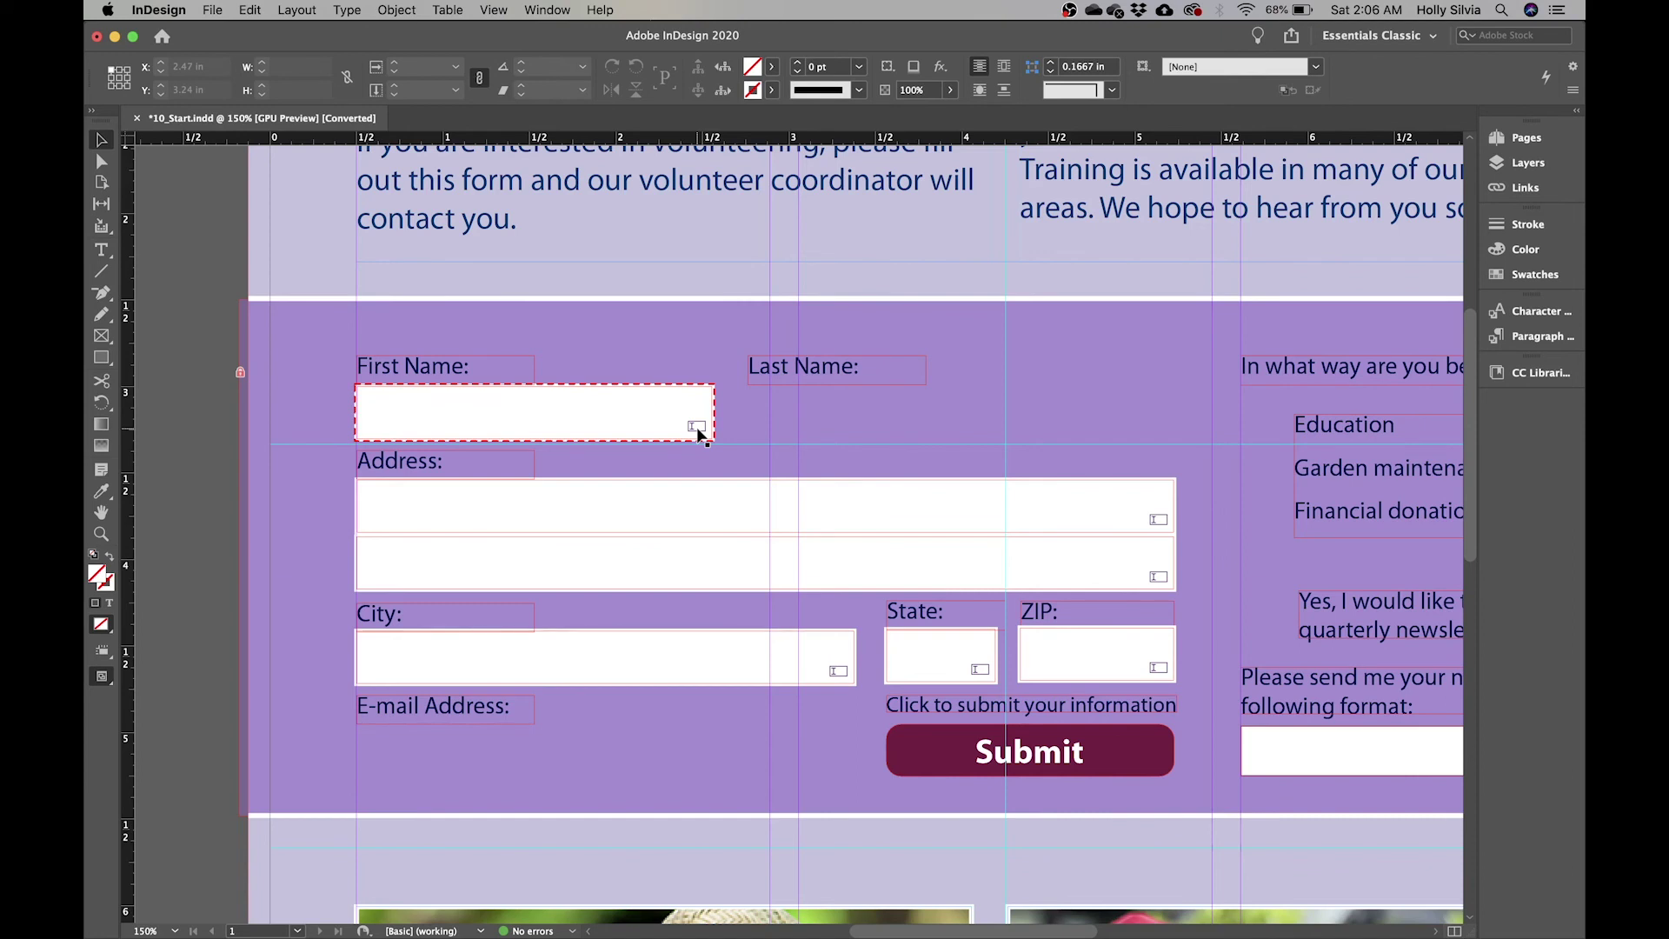
- Dock the Buttons and Forms panel on the right, expand it, and select the First Name box
left_click(553, 10)
mouse_move(679, 238)
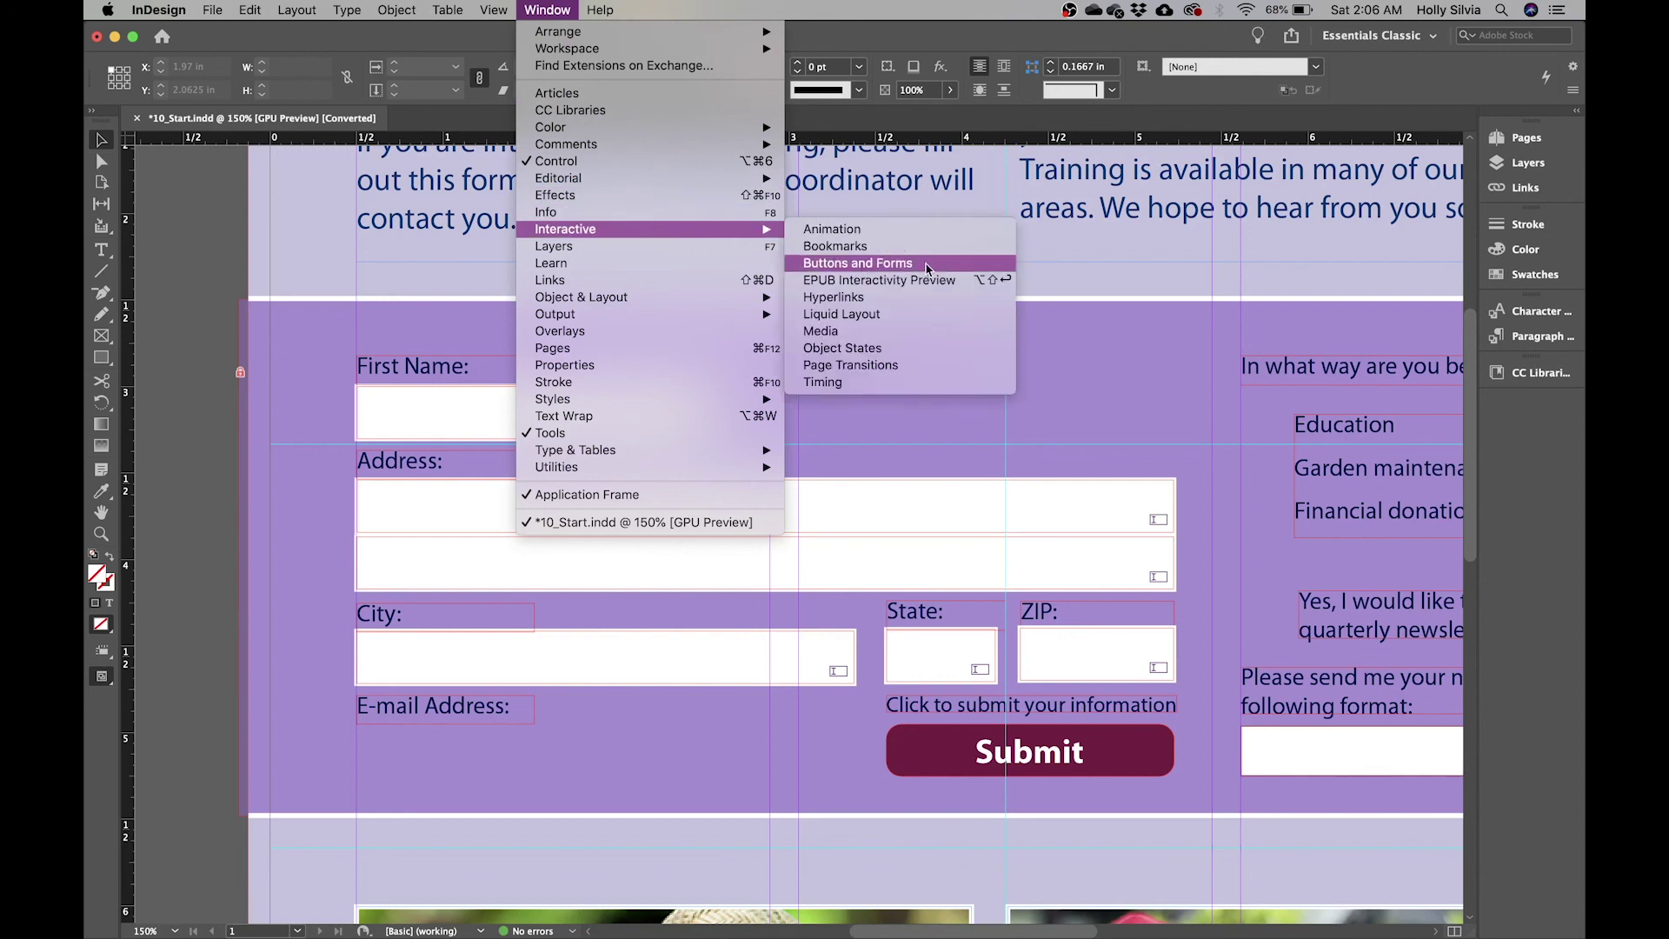
left_click(857, 265)
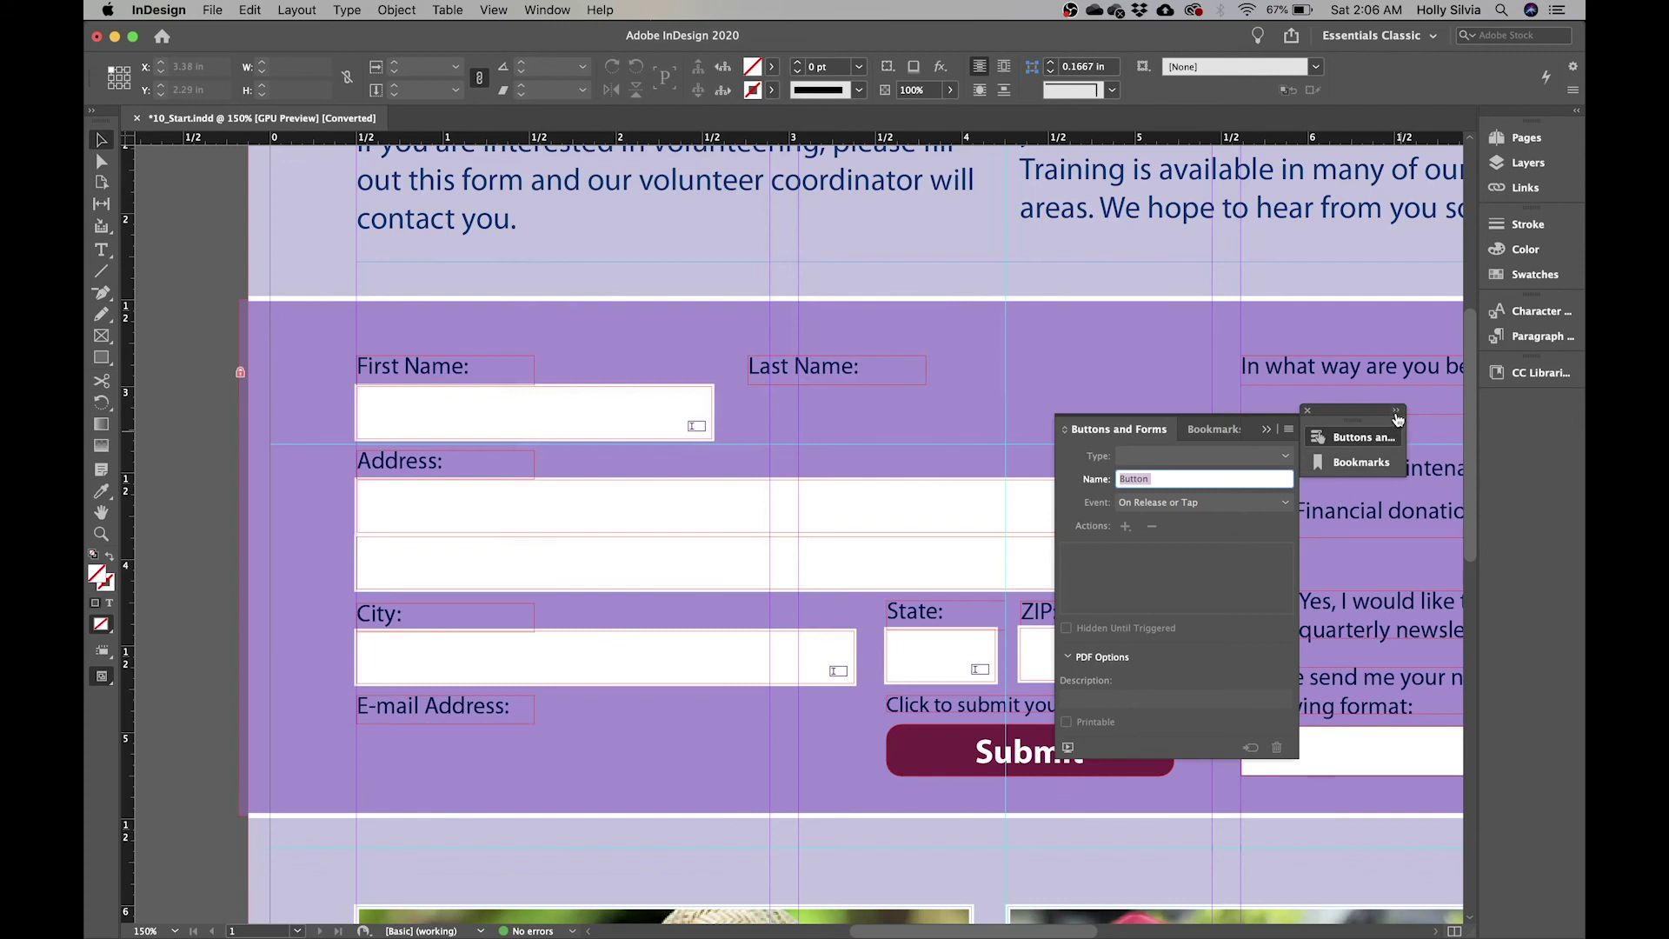
left_click_drag(1361, 424, 1547, 413)
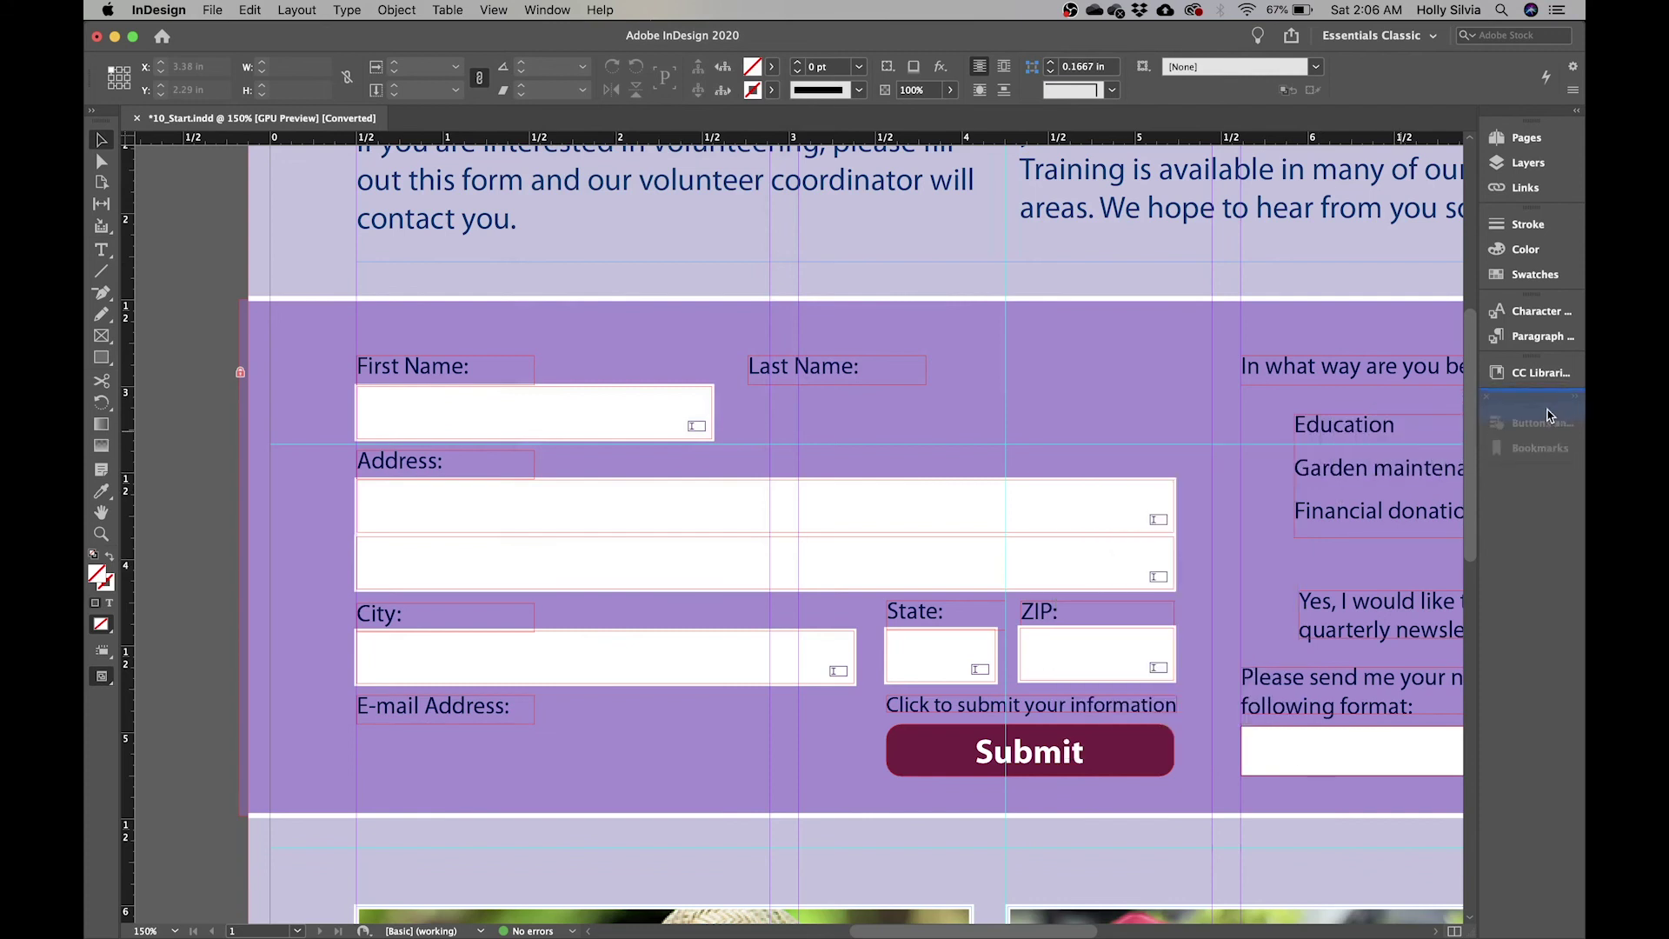
left_click(1539, 409)
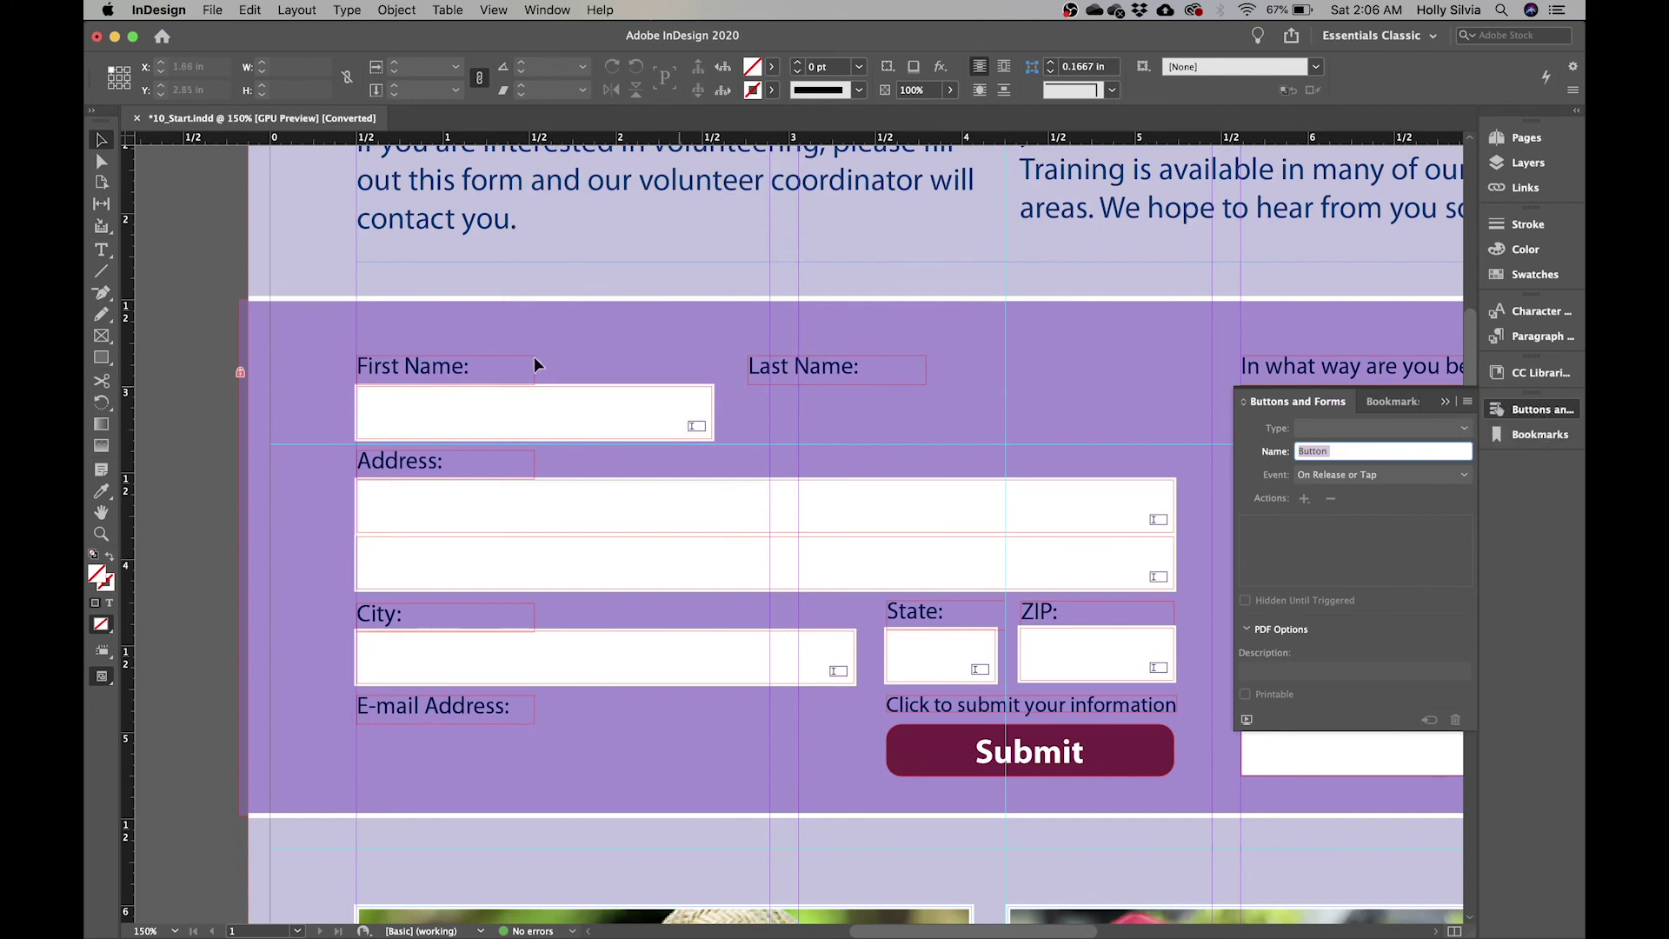
left_click(532, 400)
left_click(538, 427)
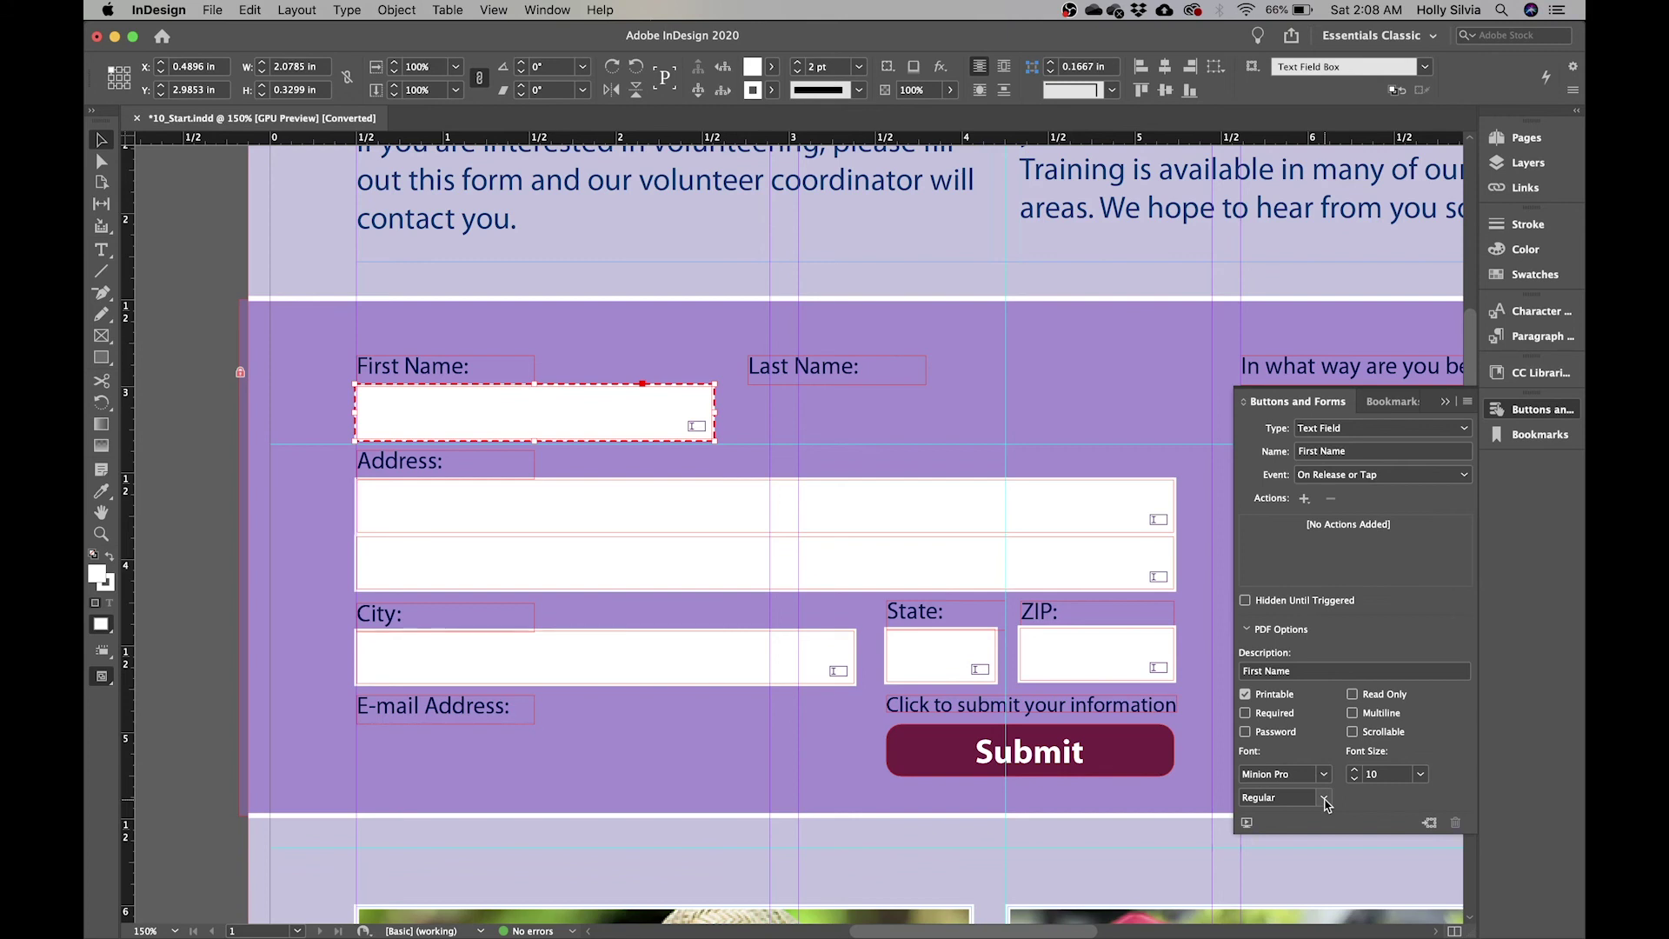
- Duplicate the First Name text field under the Last Name label, creating 'First Name 1'
scroll(1029, 458, "right", 2)
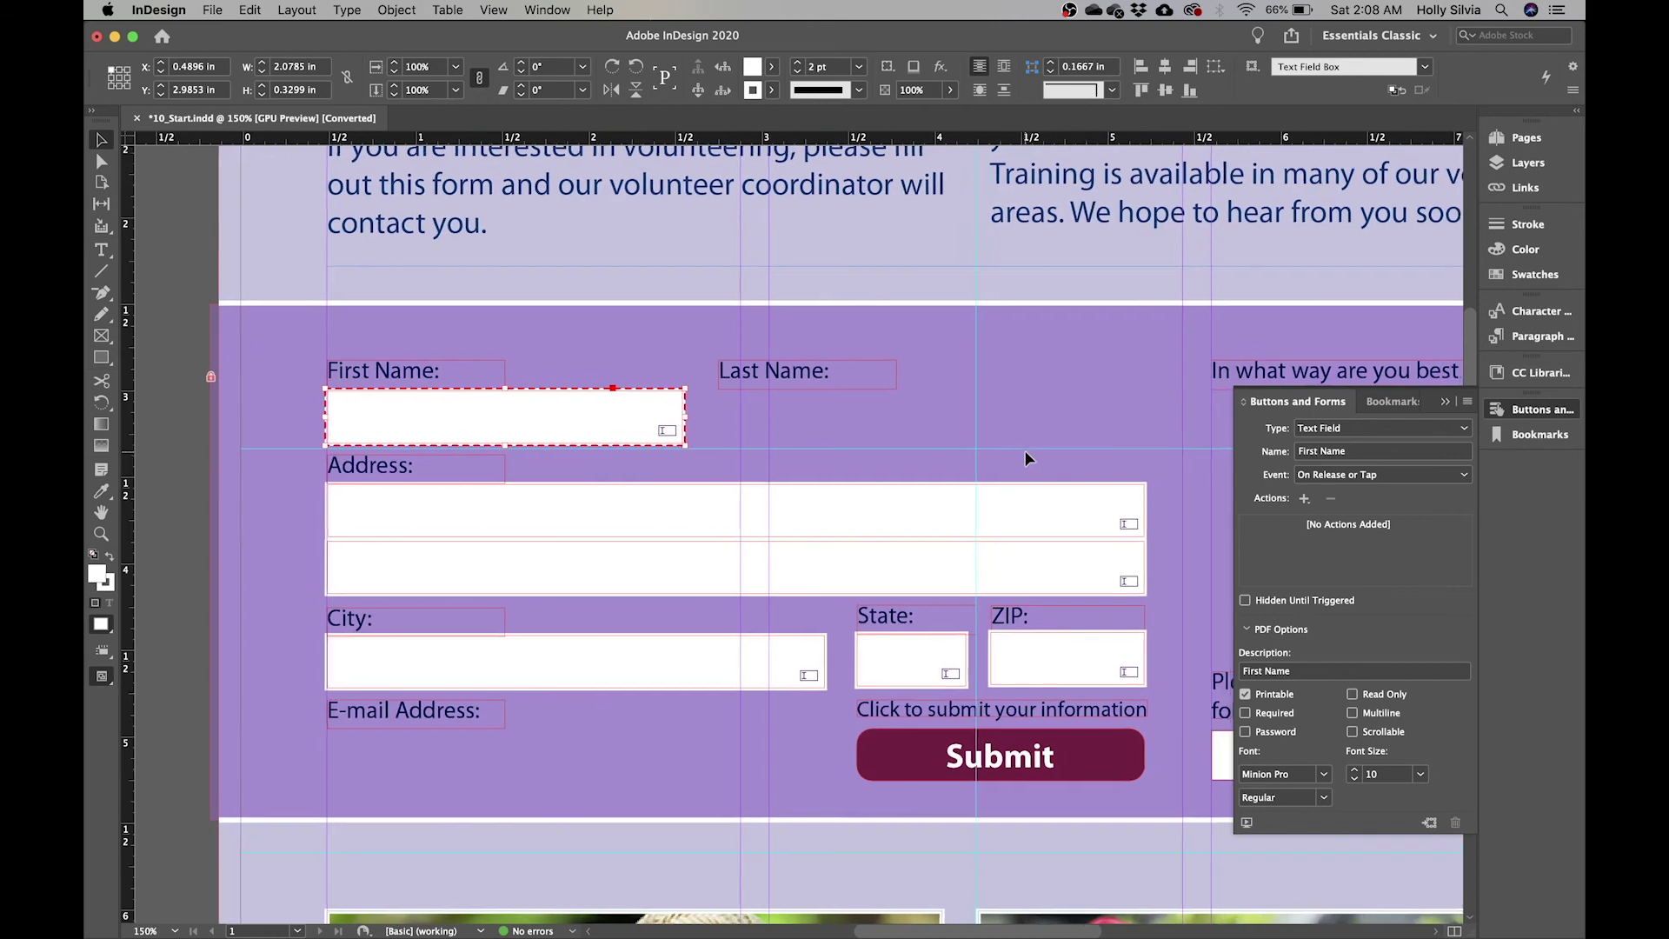
scroll(1025, 450, "right", 3)
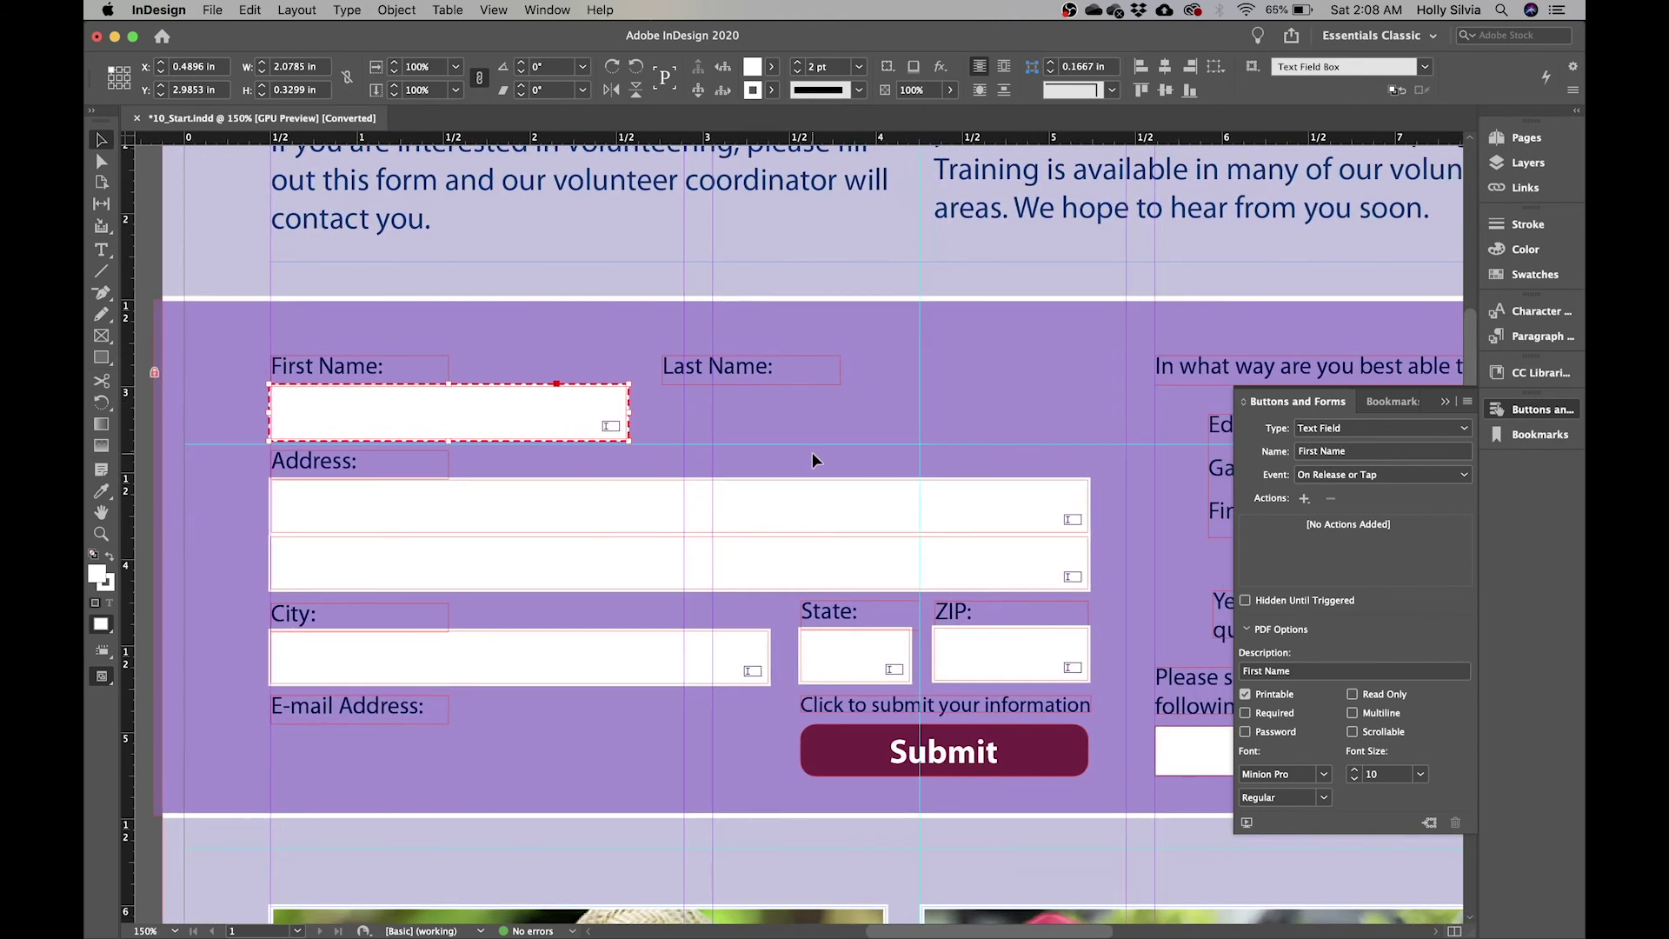
scroll(812, 452, "right", 3)
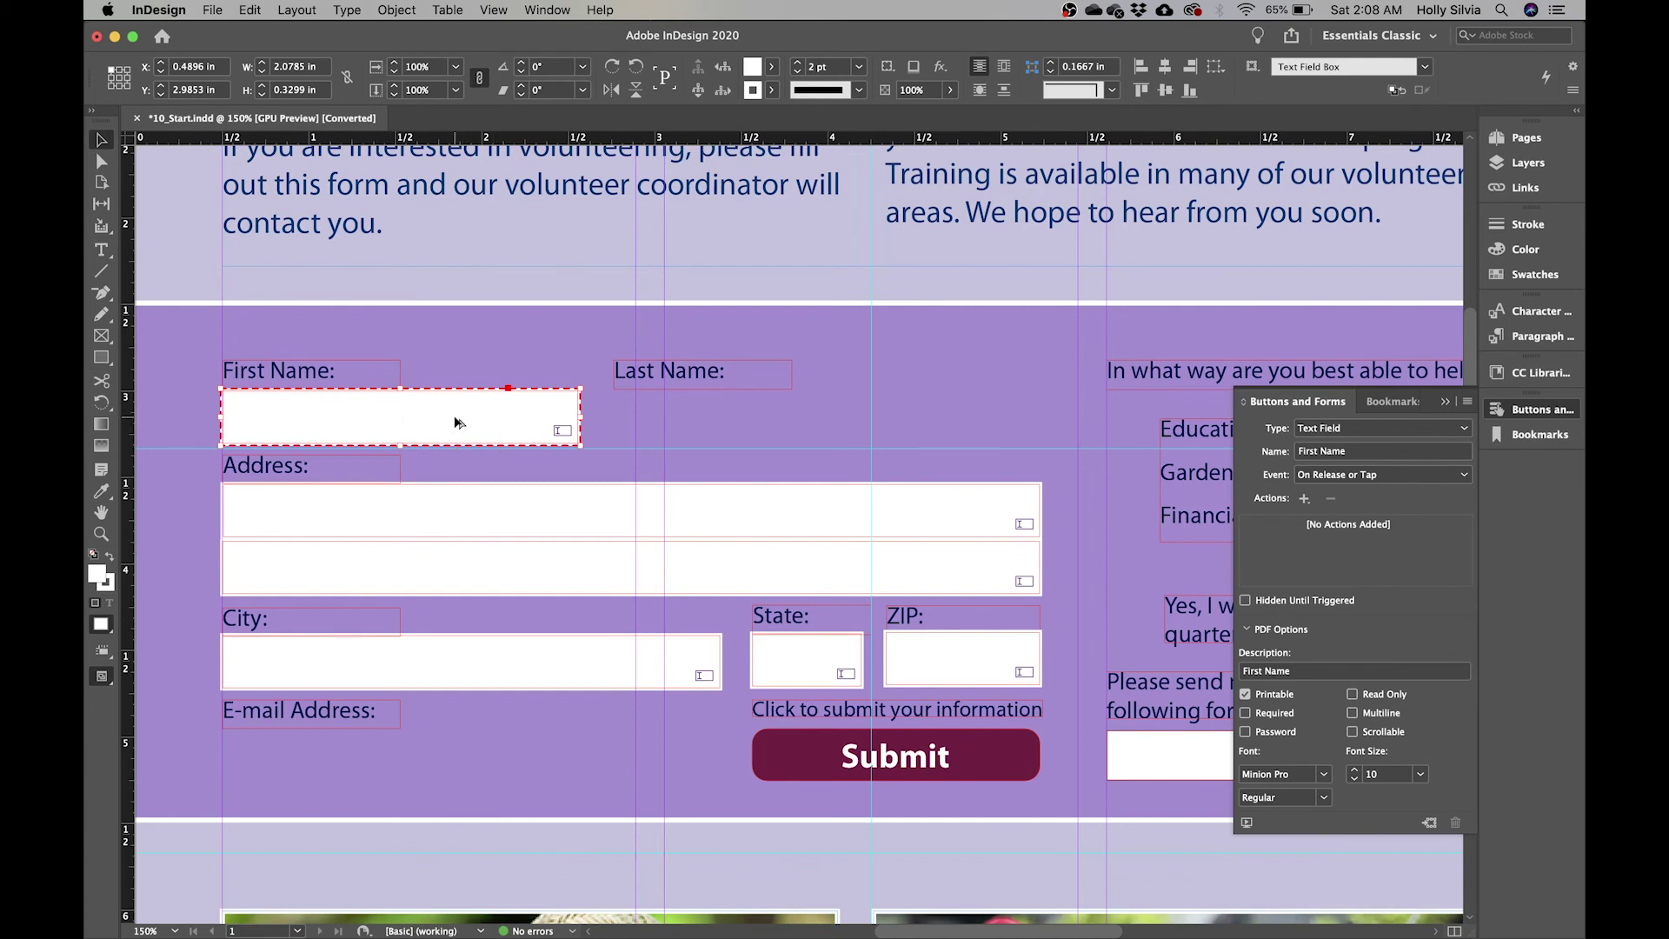
left_click_drag(399, 421, 796, 427)
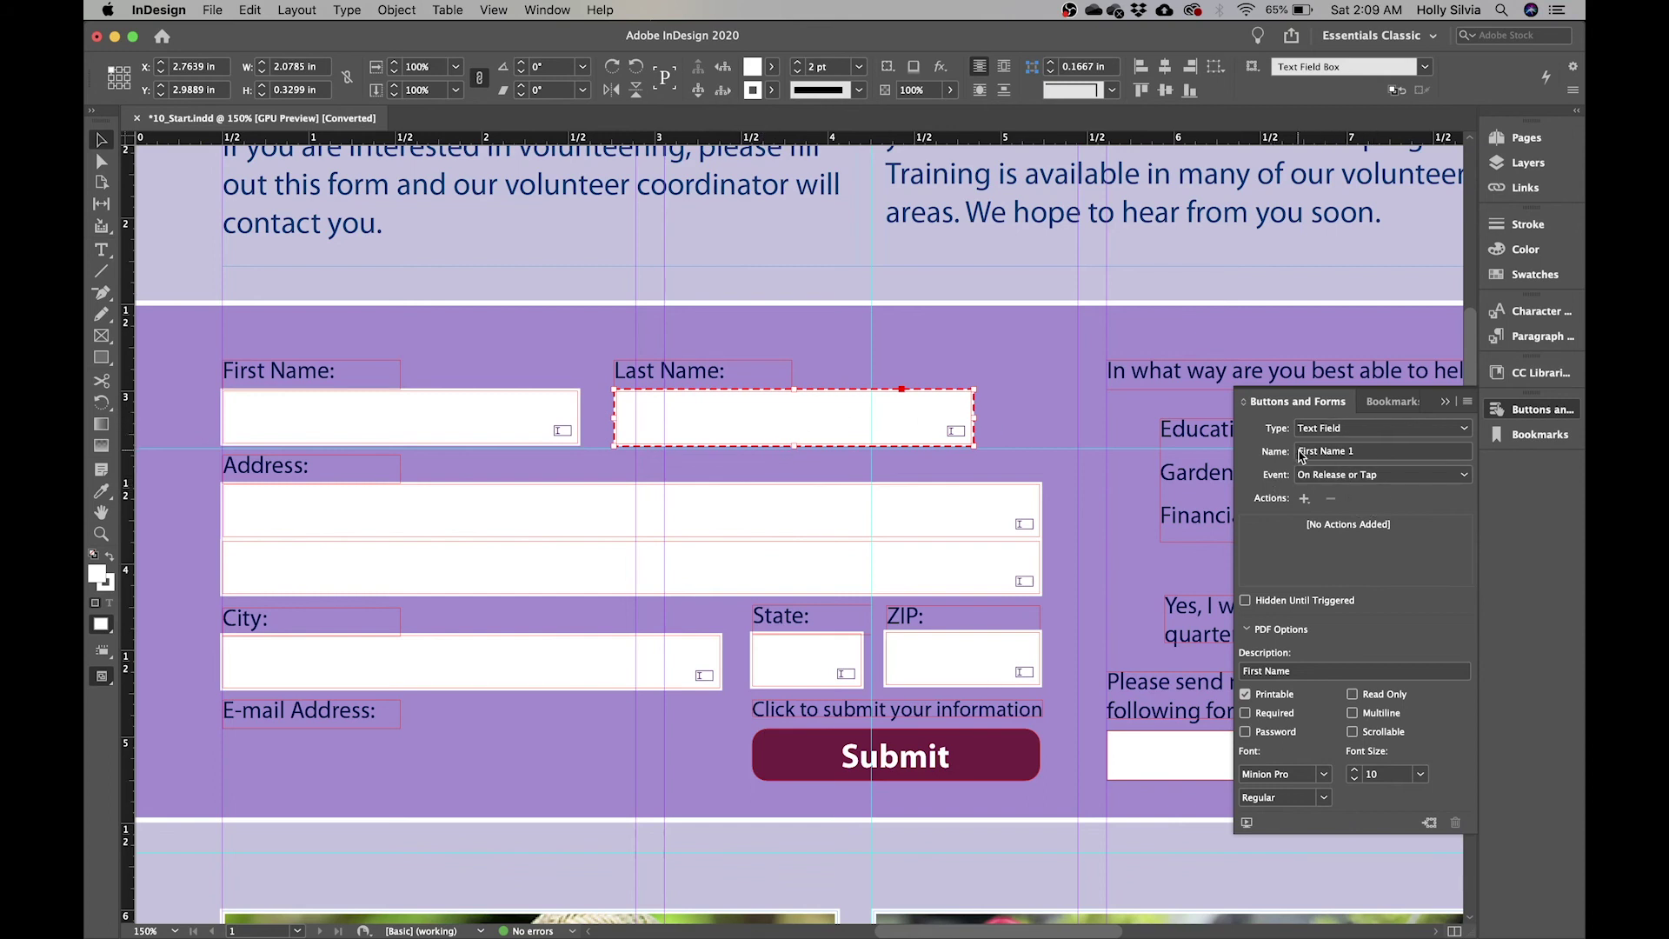
- Rename the copied field from 'First Name 1' to 'Last Name'
left_click(1361, 457)
key("BackSpace")
key("BackSpace")
key("BackSpace")
key("BackSpace")
key("BackSpace")
key("BackSpace")
key("BackSpace")
key("BackSpace")
key("BackSpace")
key("BackSpace")
type("Last NAme")
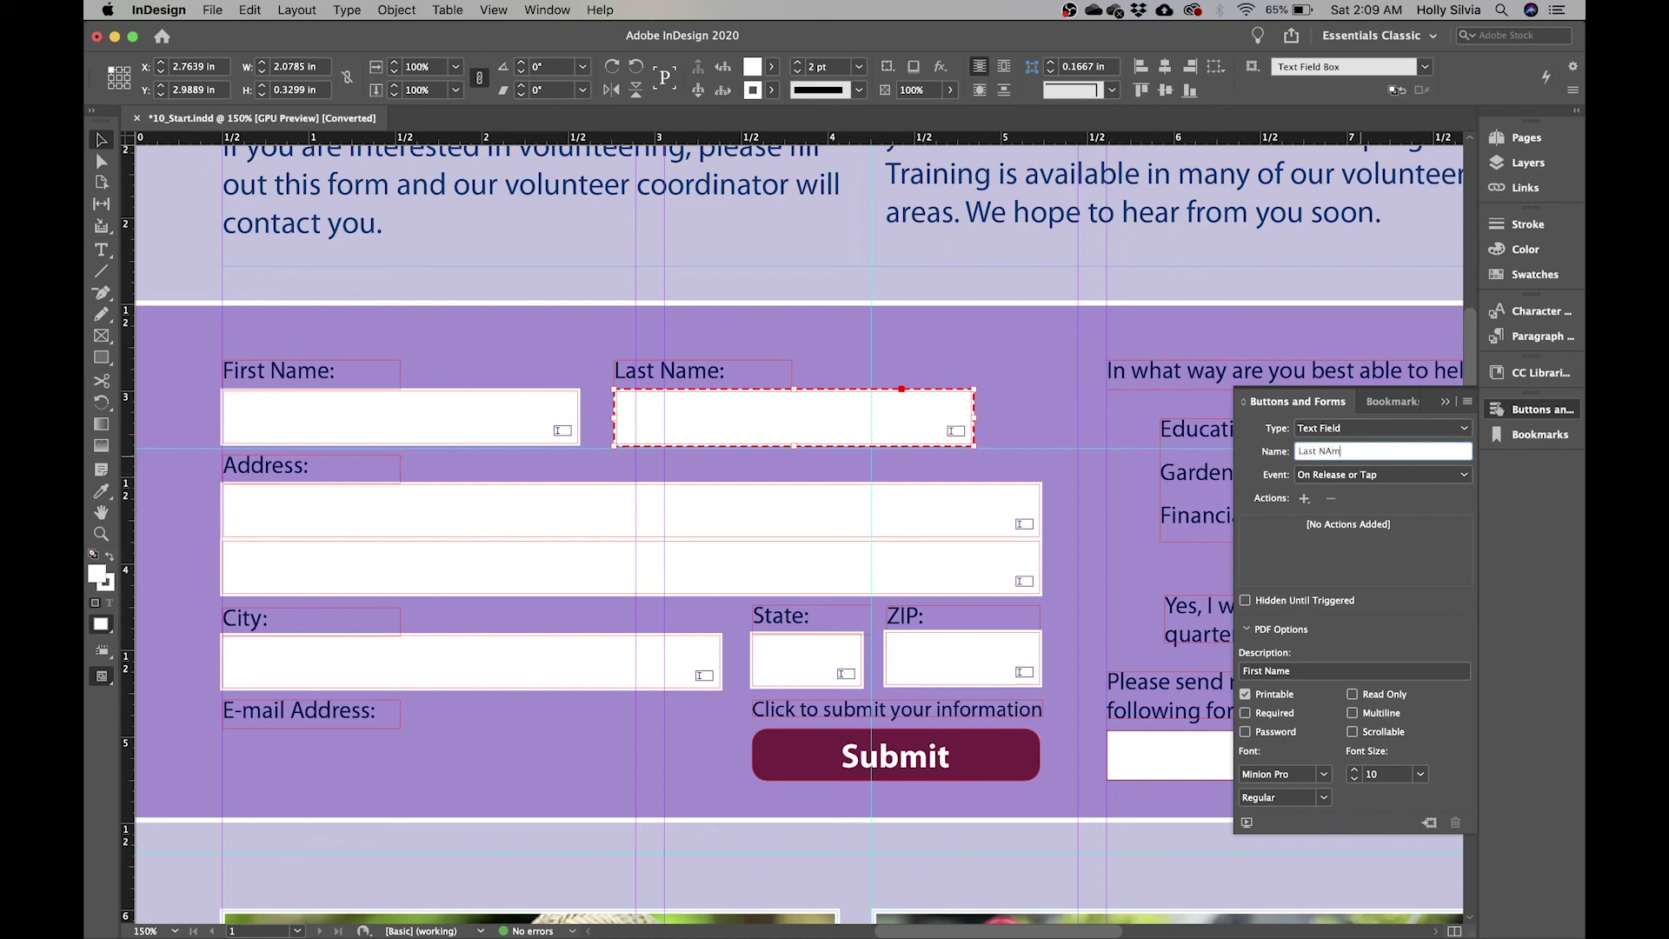
key("BackSpace")
key("BackSpace")
key("BackSpace")
type("NAme")
key("BackSpace")
type("a")
- Change the field's description from 'First Name' to 'Last Name'
left_click(1265, 671)
key("BackSpace")
key("BackSpace")
key("BackSpace")
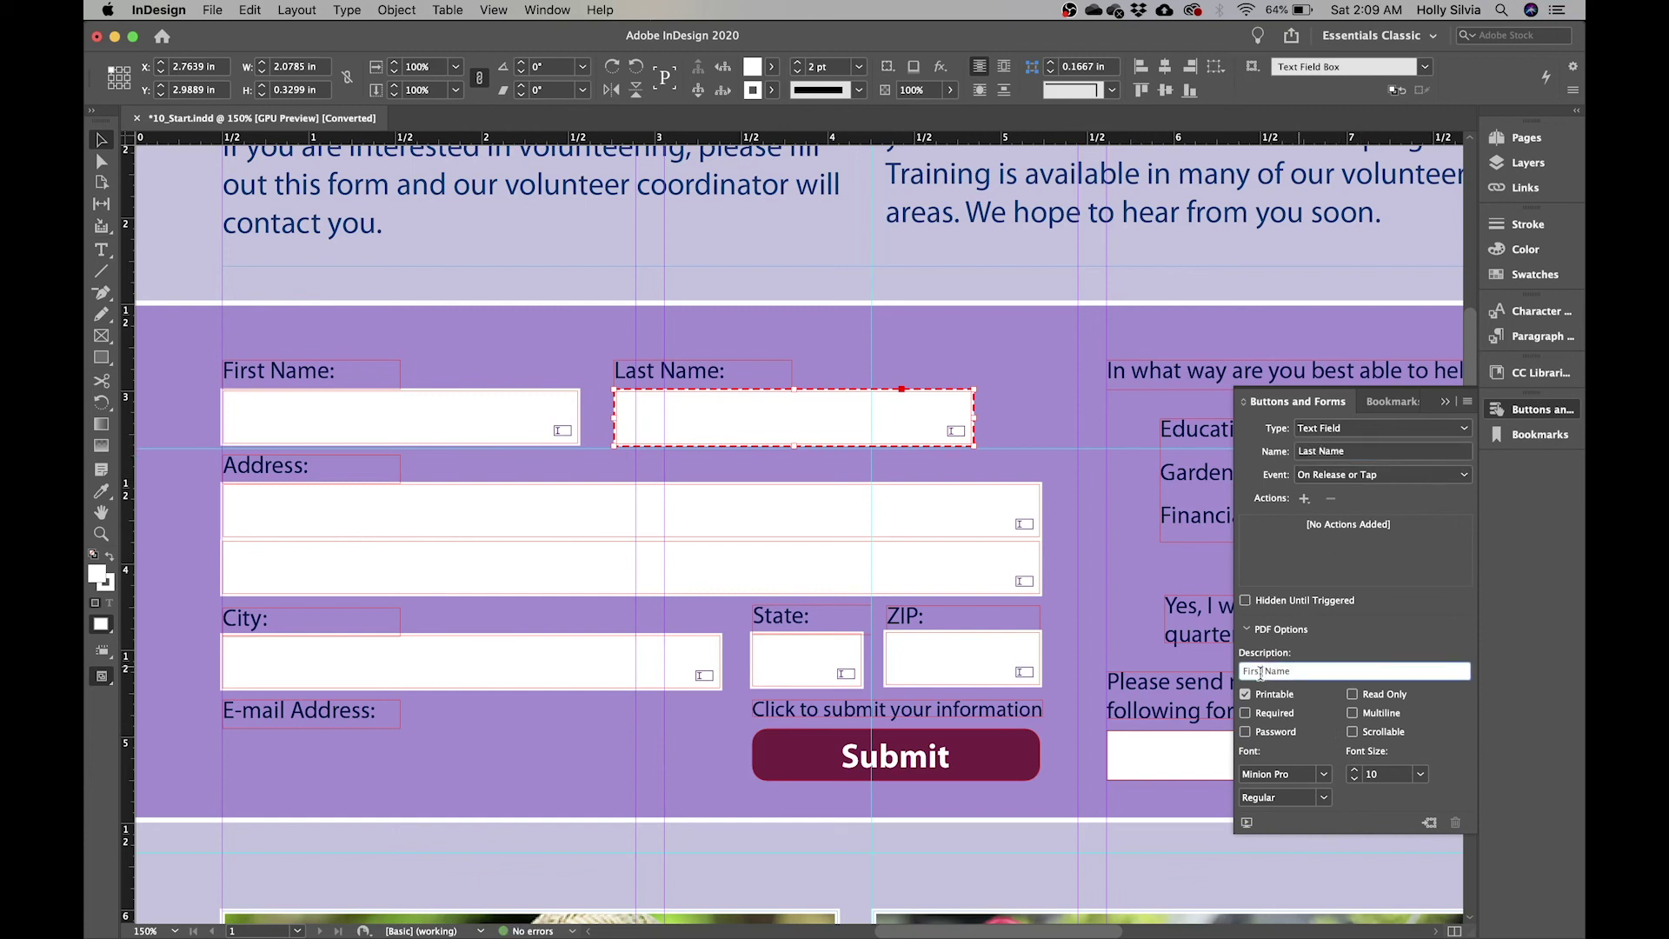
key("BackSpace")
key("BackSpace")
type("Last")
key("Return")
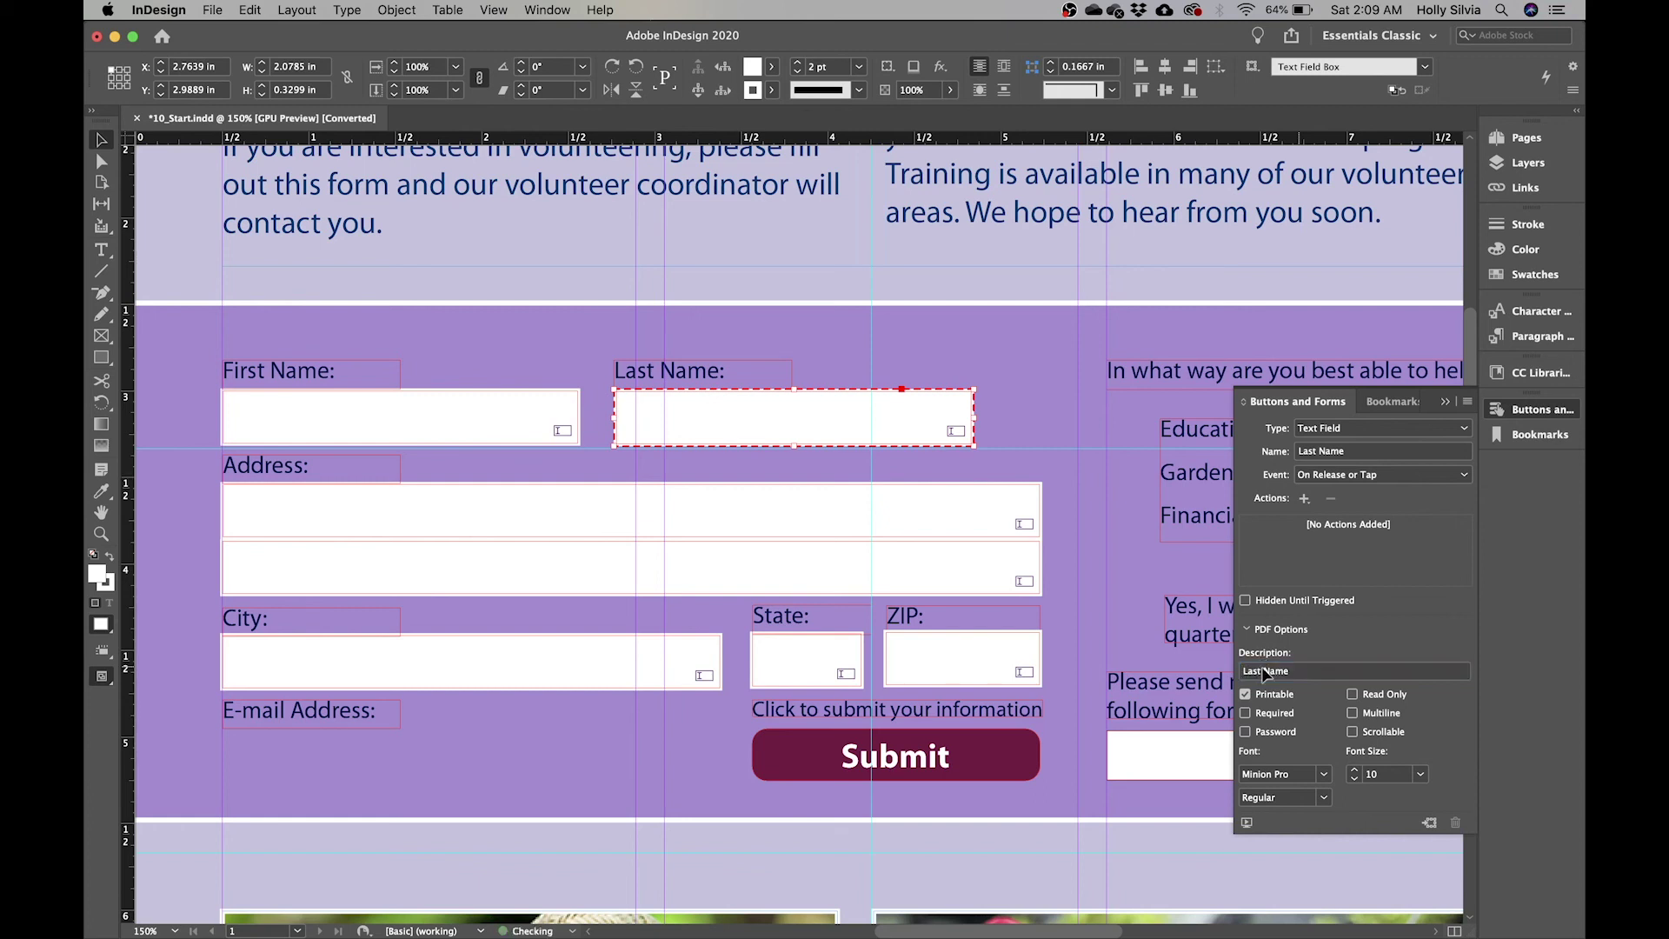
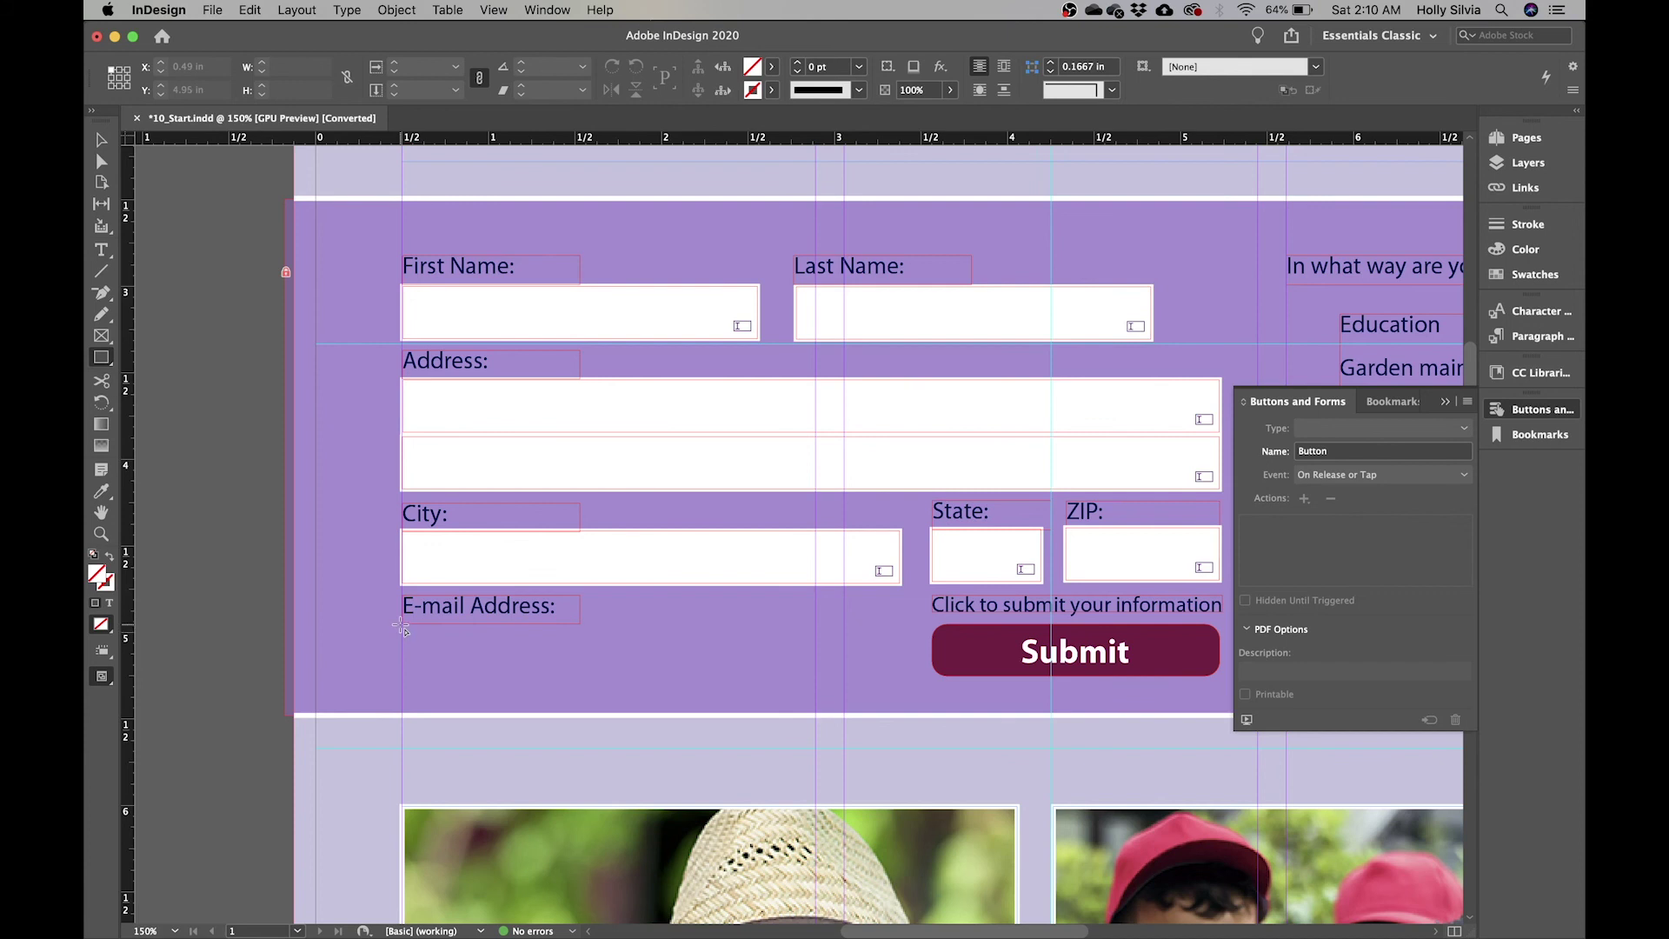
- Draw a blank frame about 2.89 in wide beneath the E-mail Address label, trimming its left edge
left_click_drag(401, 626, 906, 689)
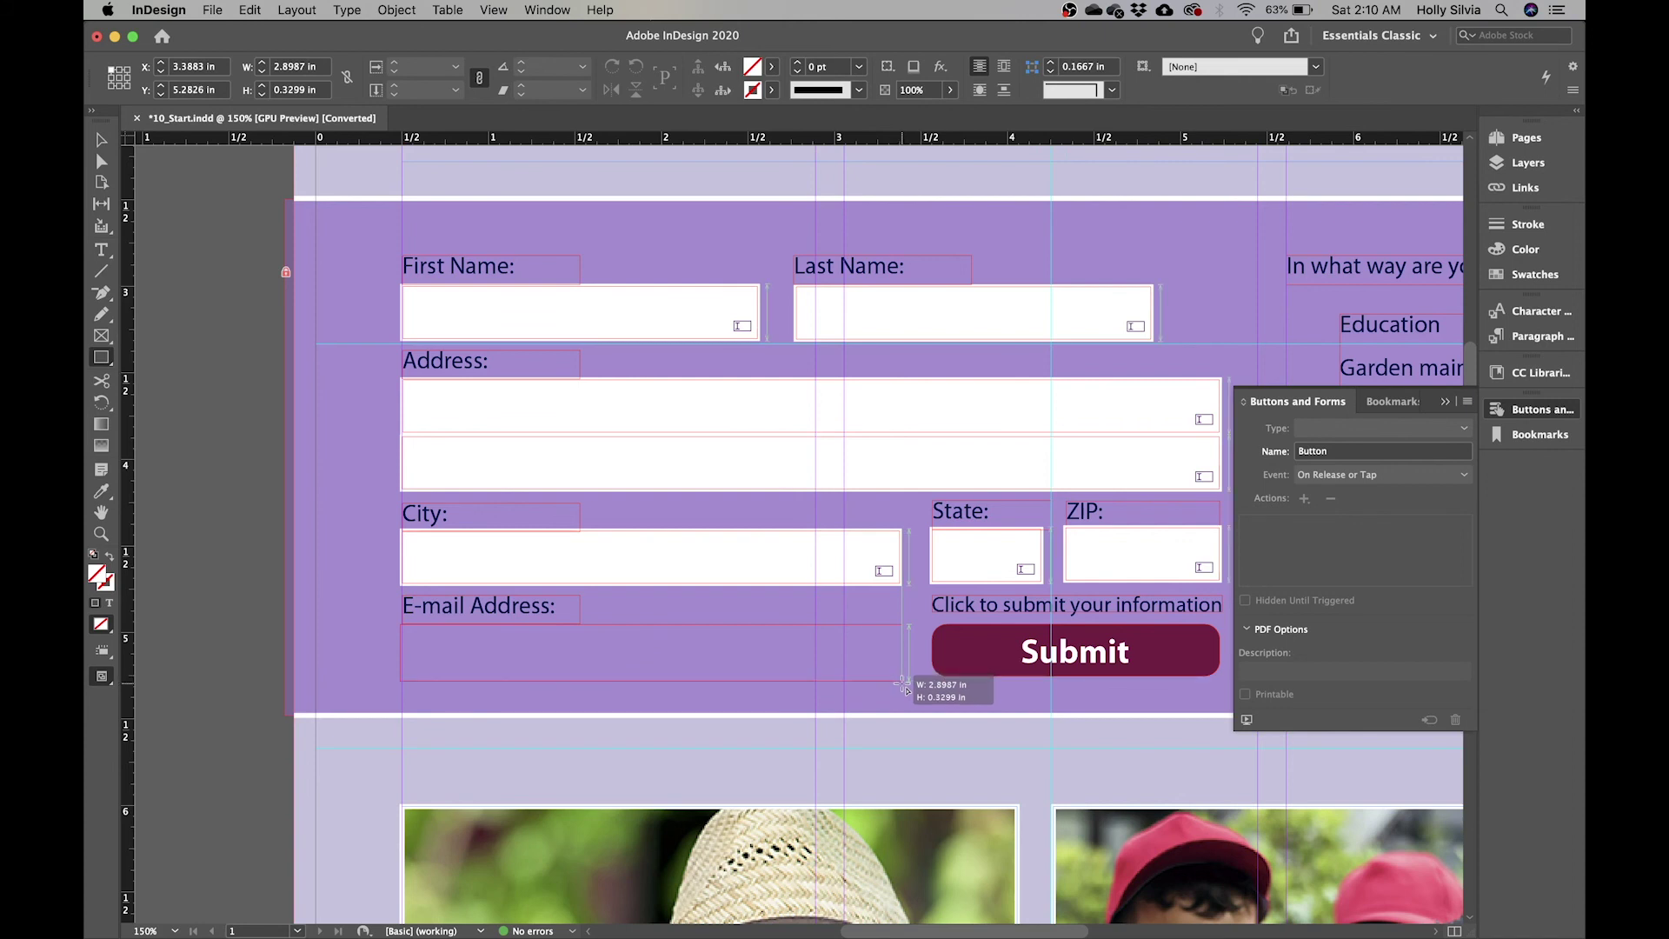
left_click_drag(906, 688, 905, 689)
left_click_drag(904, 686, 902, 682)
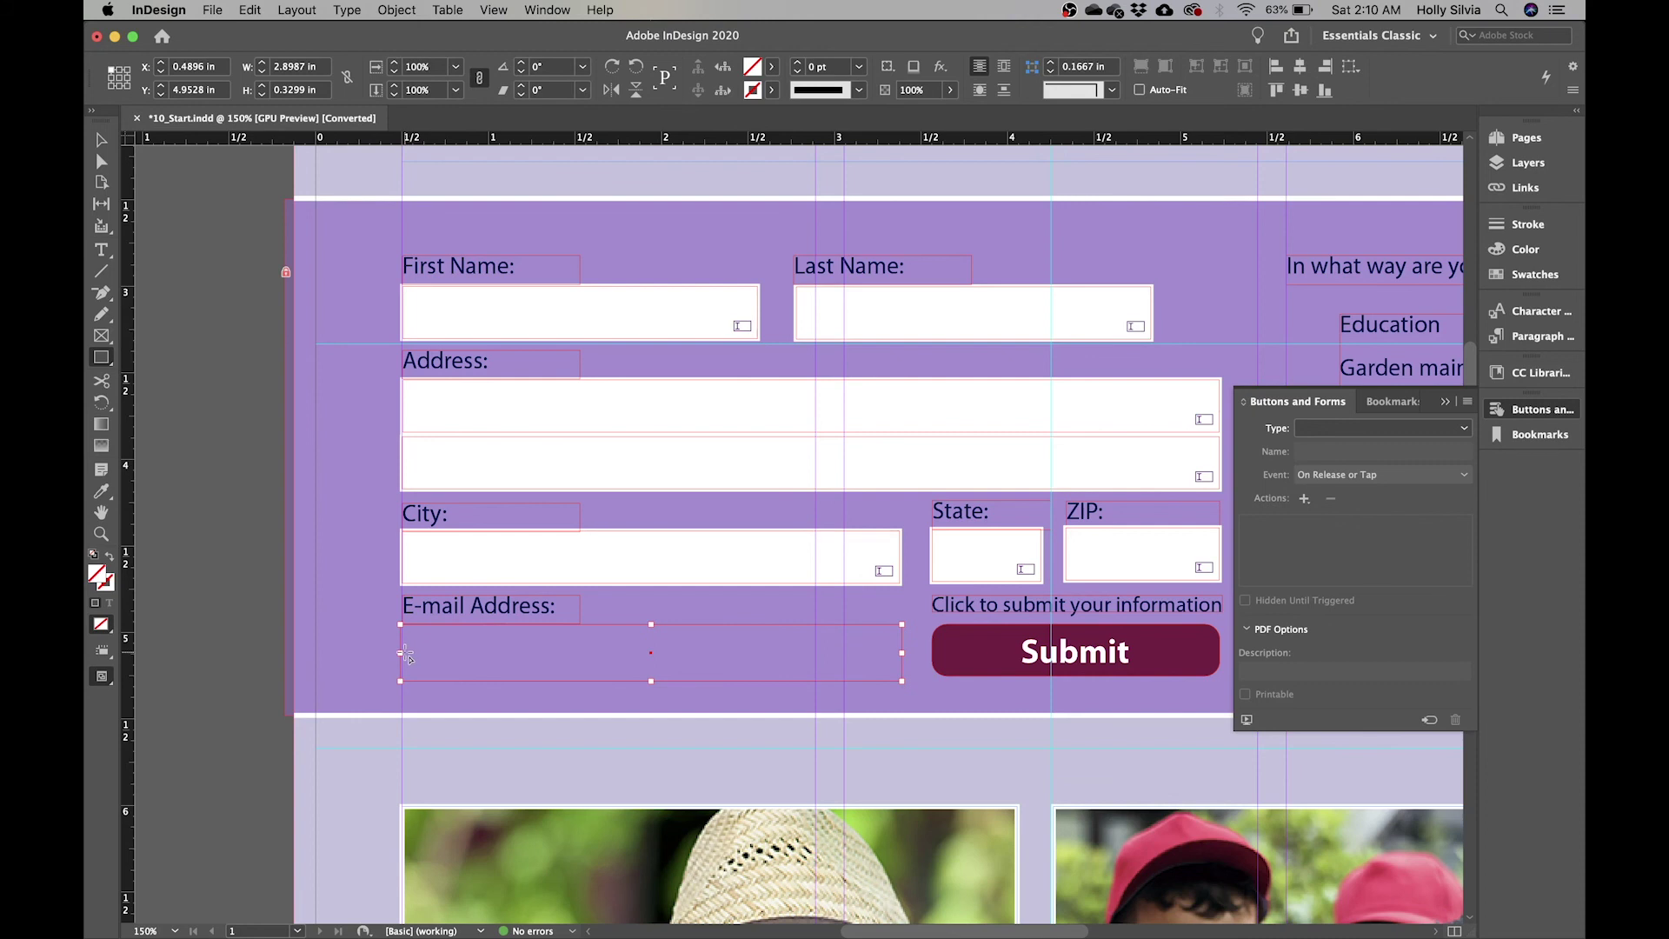
key("v")
left_click_drag(402, 653, 403, 652)
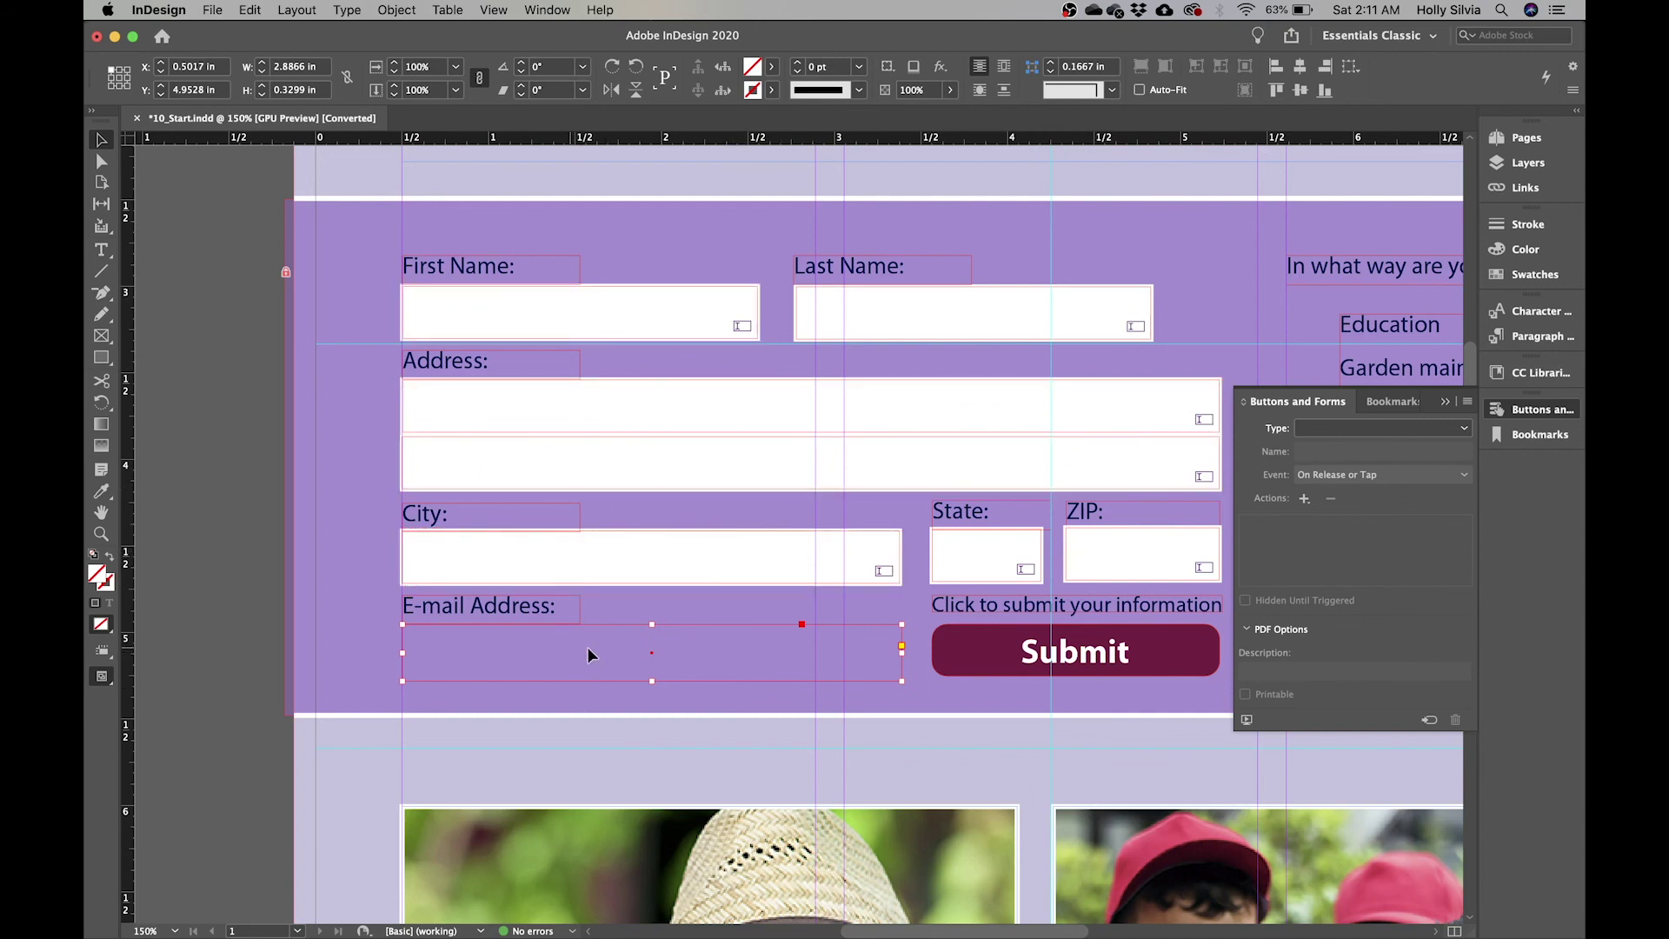
- Apply the Text Field Box object style to the e-mail frame via the Object Styles panel
left_click(560, 12)
mouse_move(774, 403)
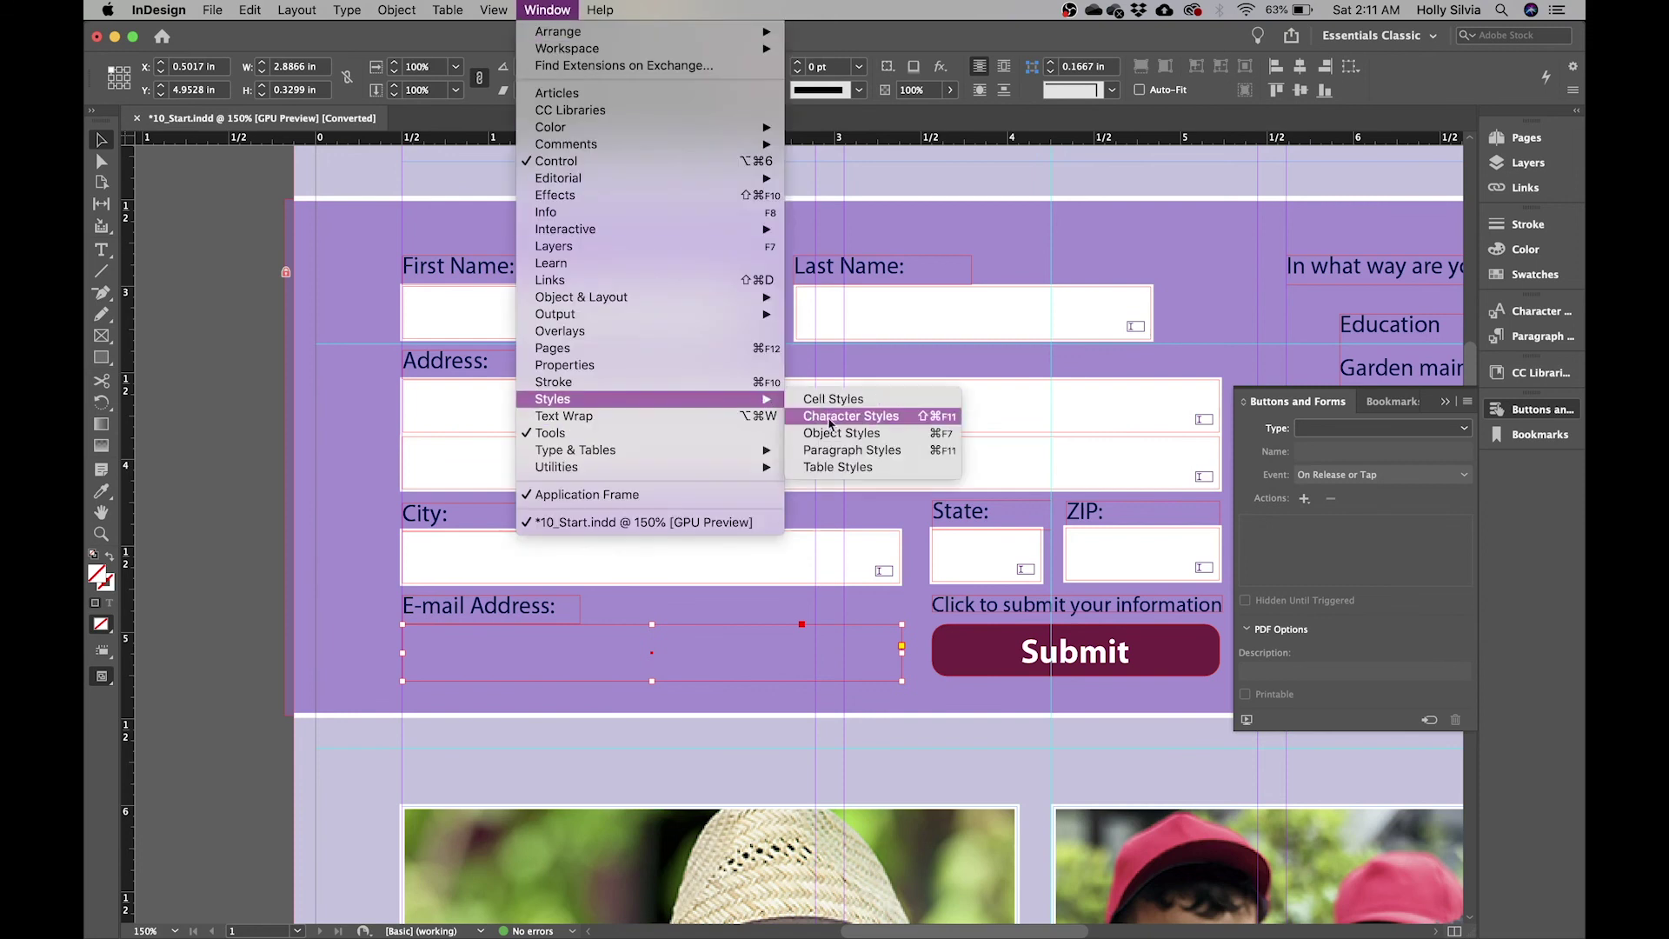
left_click(871, 437)
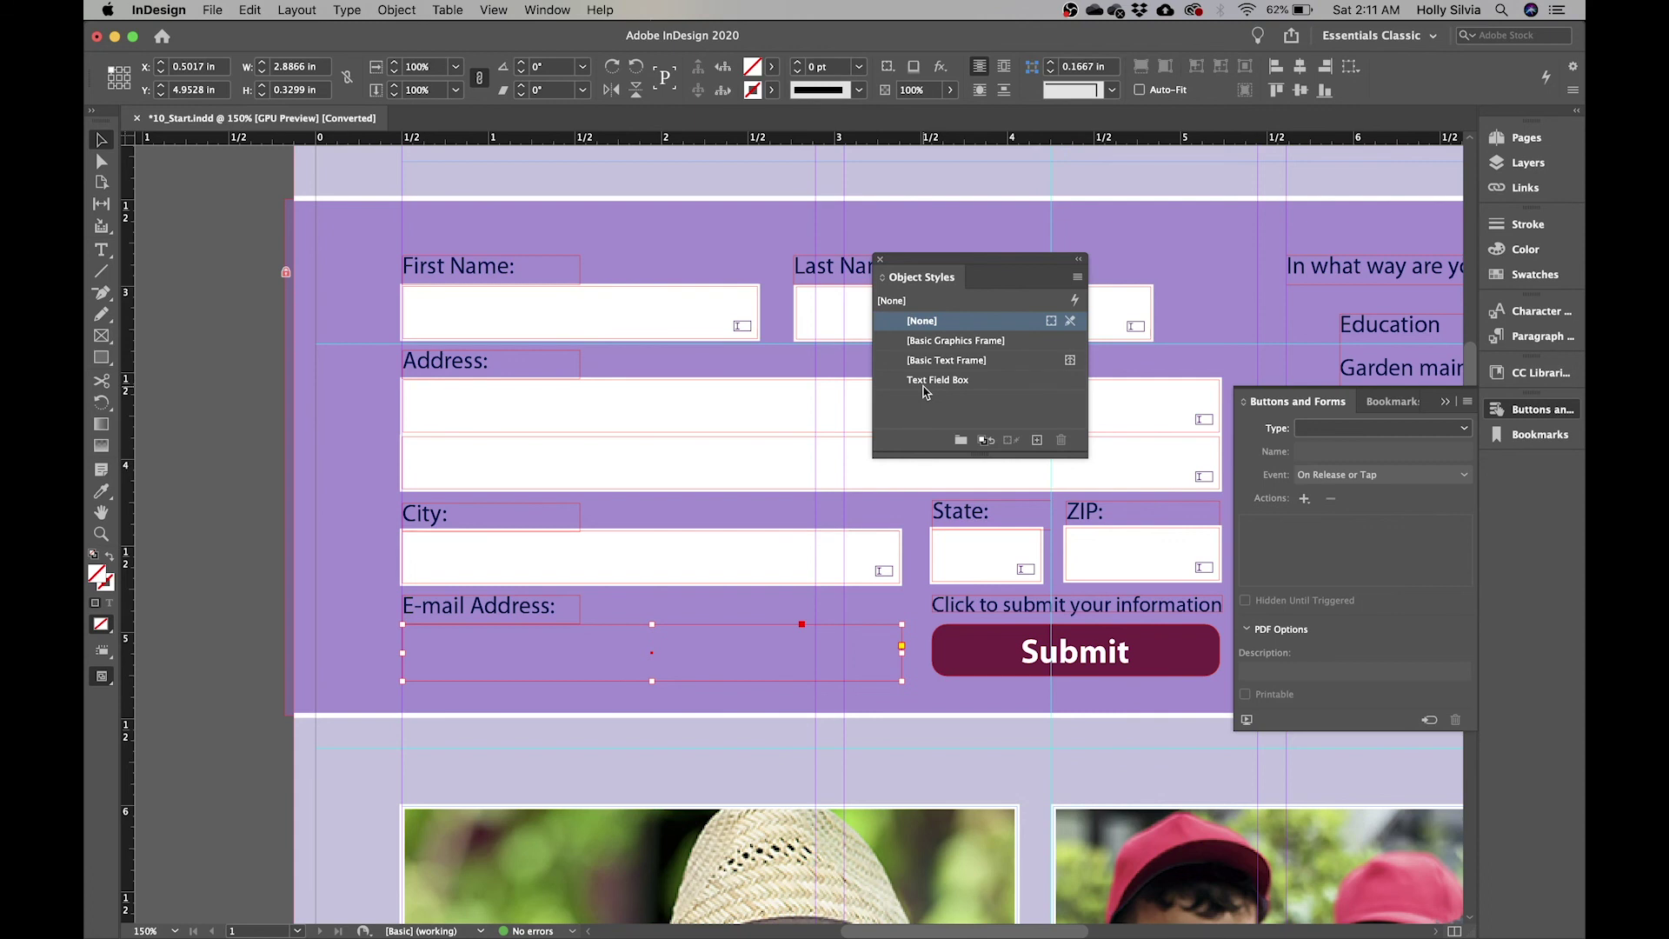
left_click(978, 385)
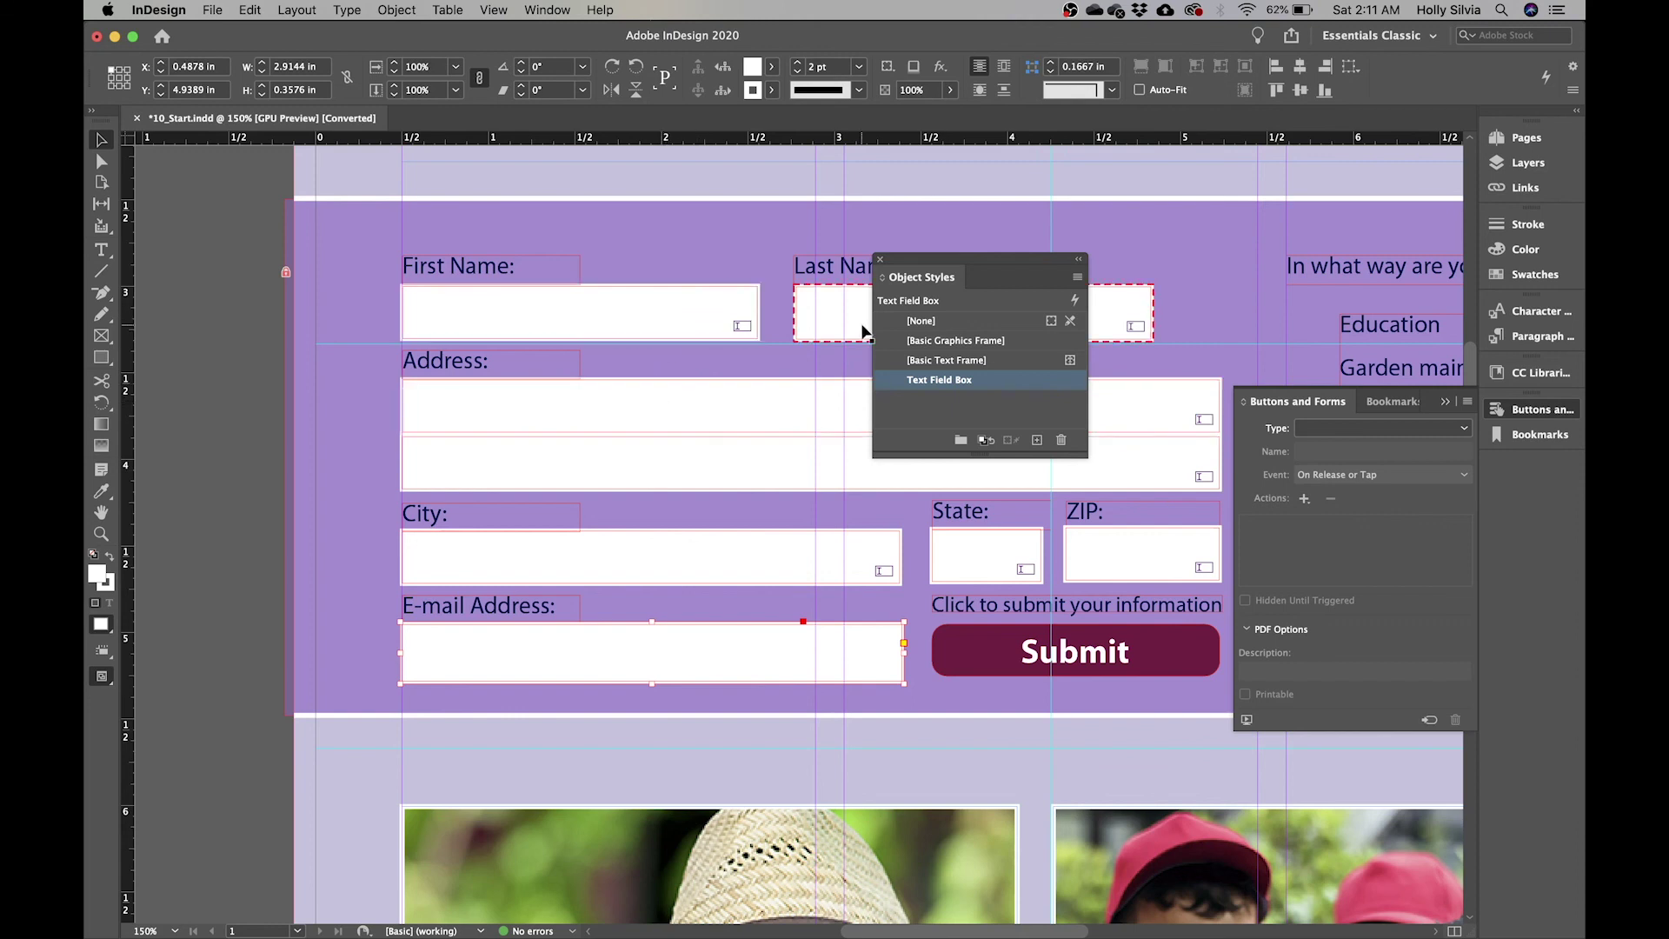
left_click(880, 262)
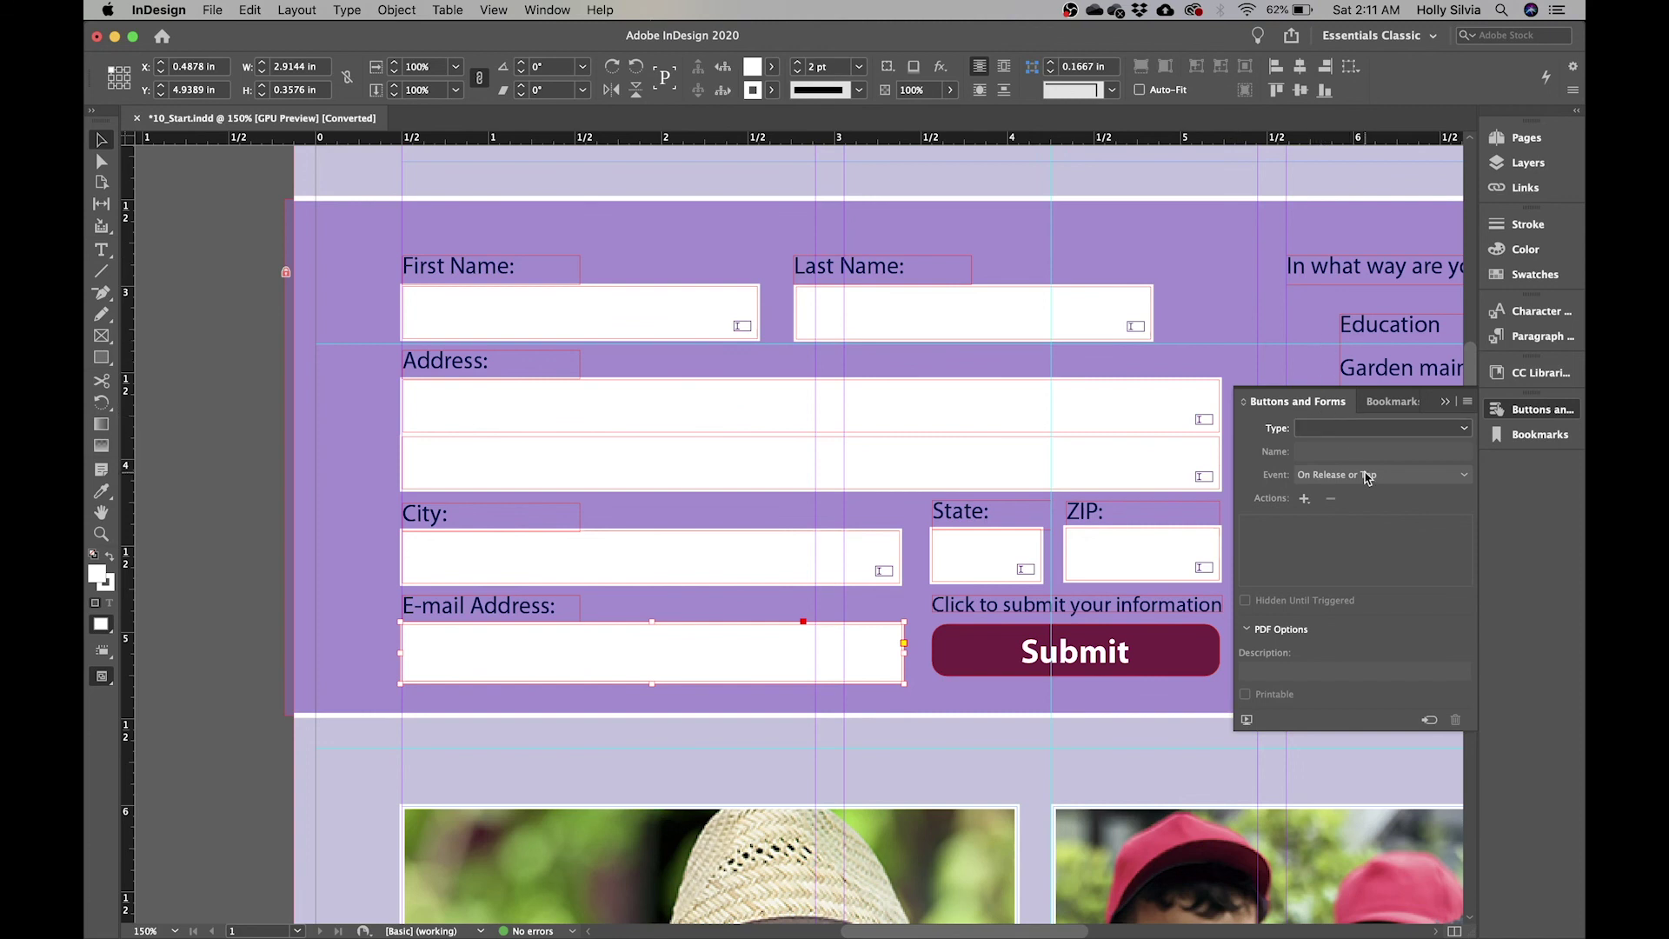
- Make the e-mail box a Text Field named 'Email Address'
left_click(1414, 437)
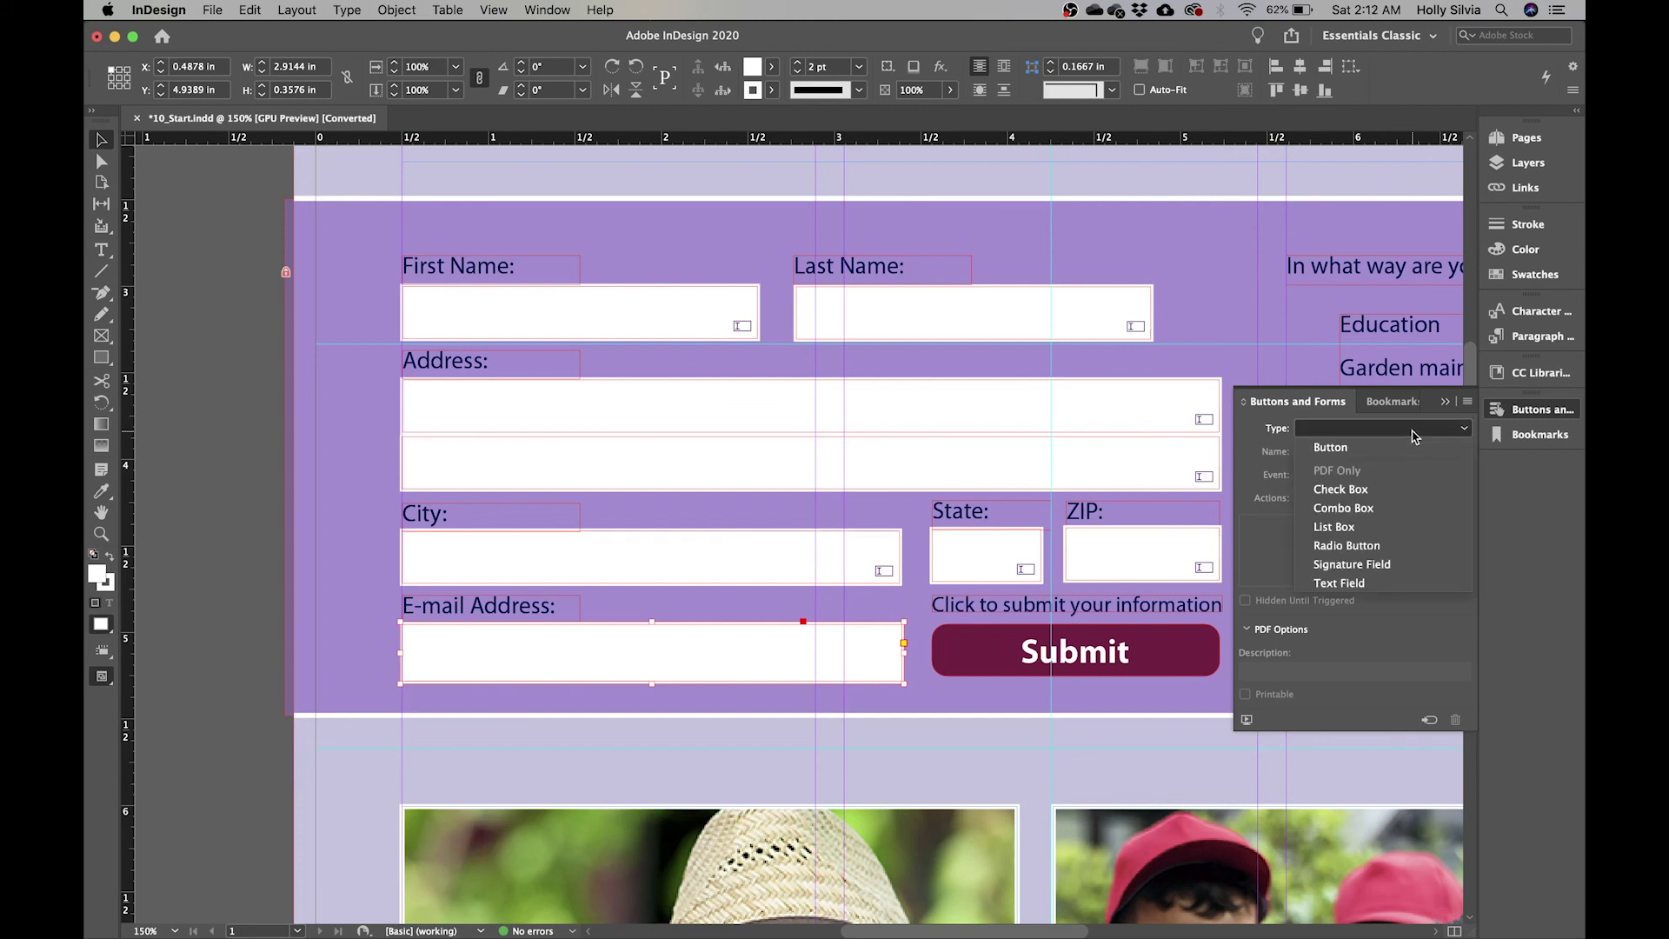
left_click(1353, 583)
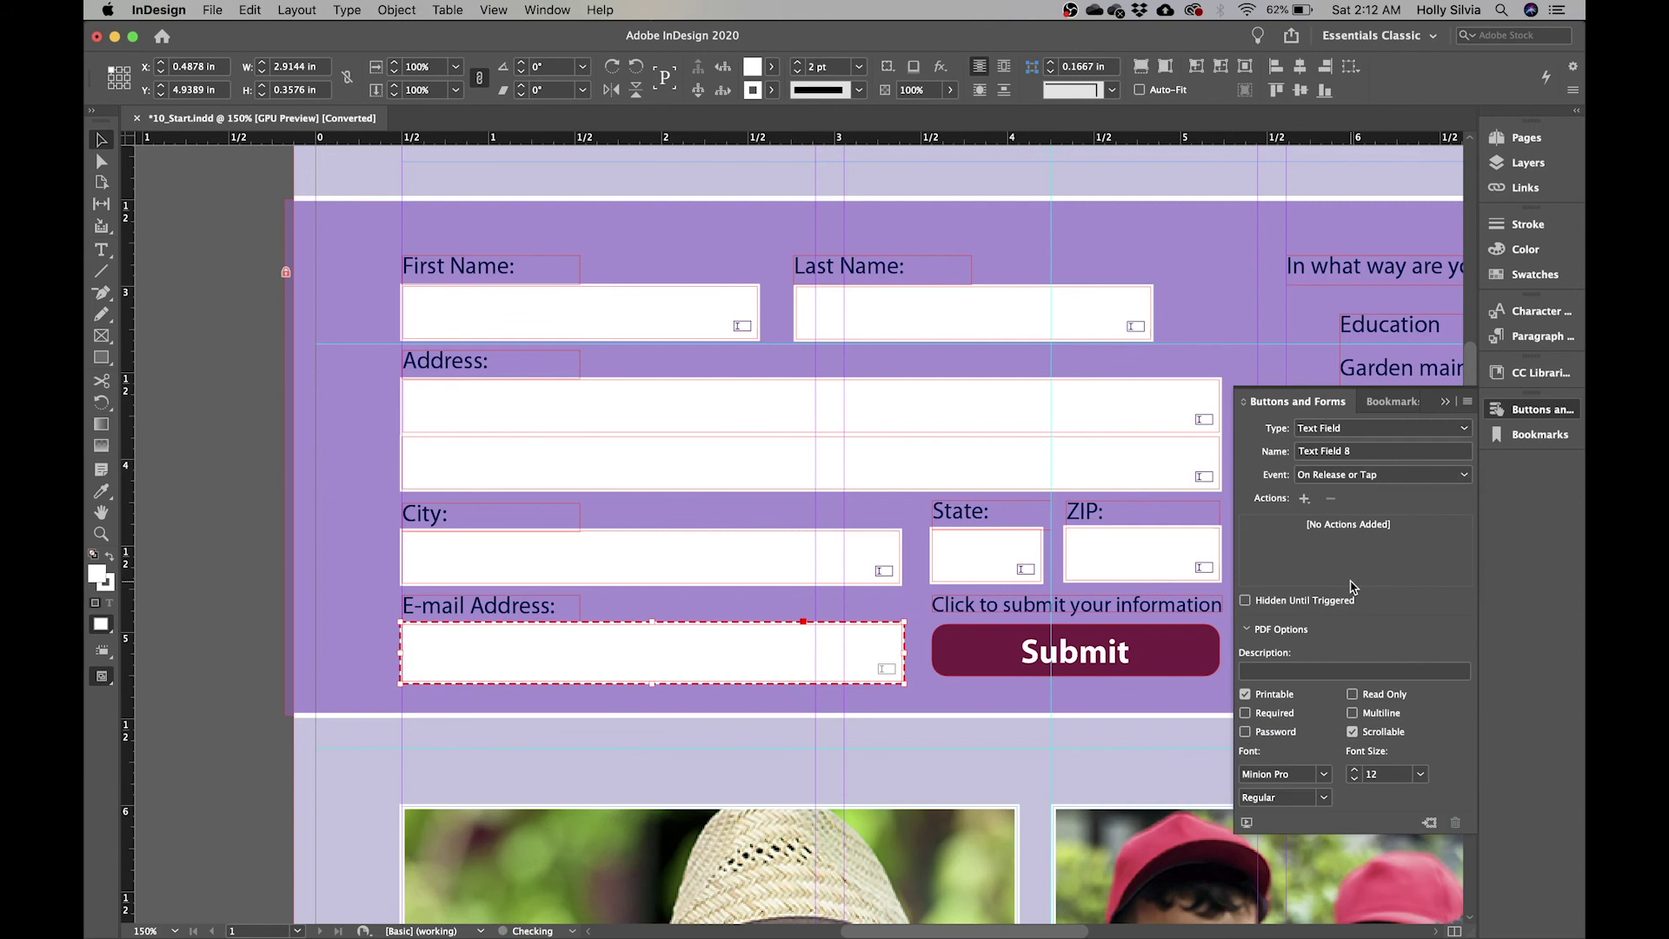
left_click(1370, 453)
key("BackSpace")
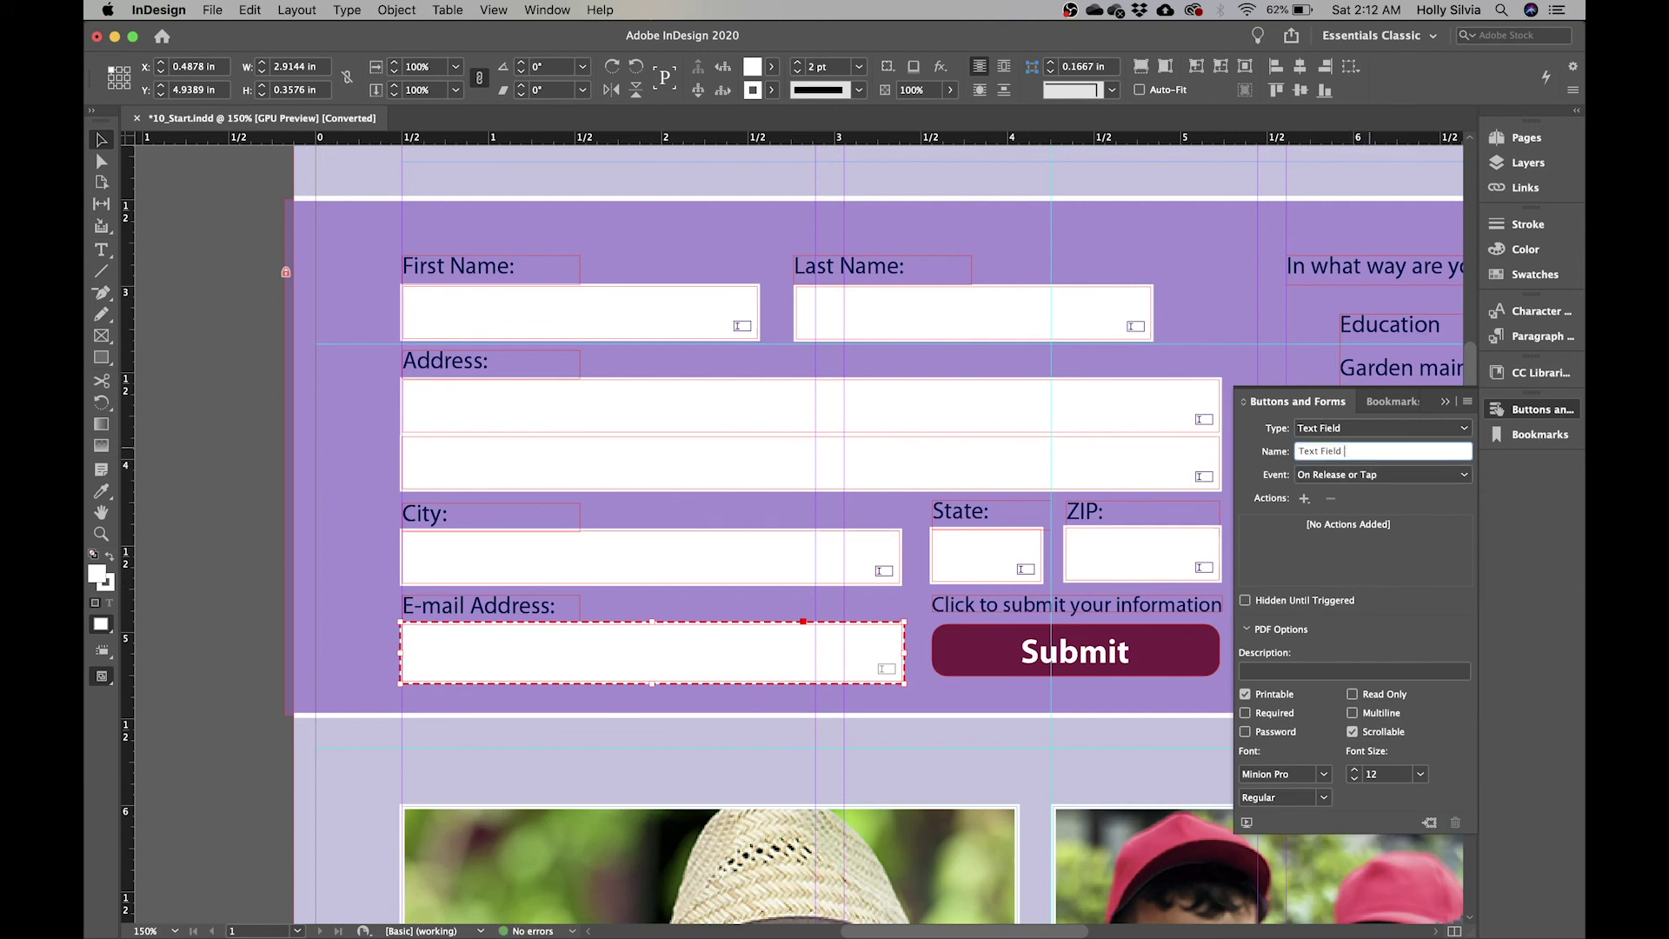
key("BackSpace")
key("BackSpace")
key("BackSpace")
key("BackSpace")
key("BackSpace")
key("BackSpace")
key("BackSpace")
key("BackSpace")
key("BackSpace")
key("BackSpace")
type("Email Address")
- Give the Email Address field the description 'Email Address' and a 10 pt font size
left_click(1304, 670)
type("Email")
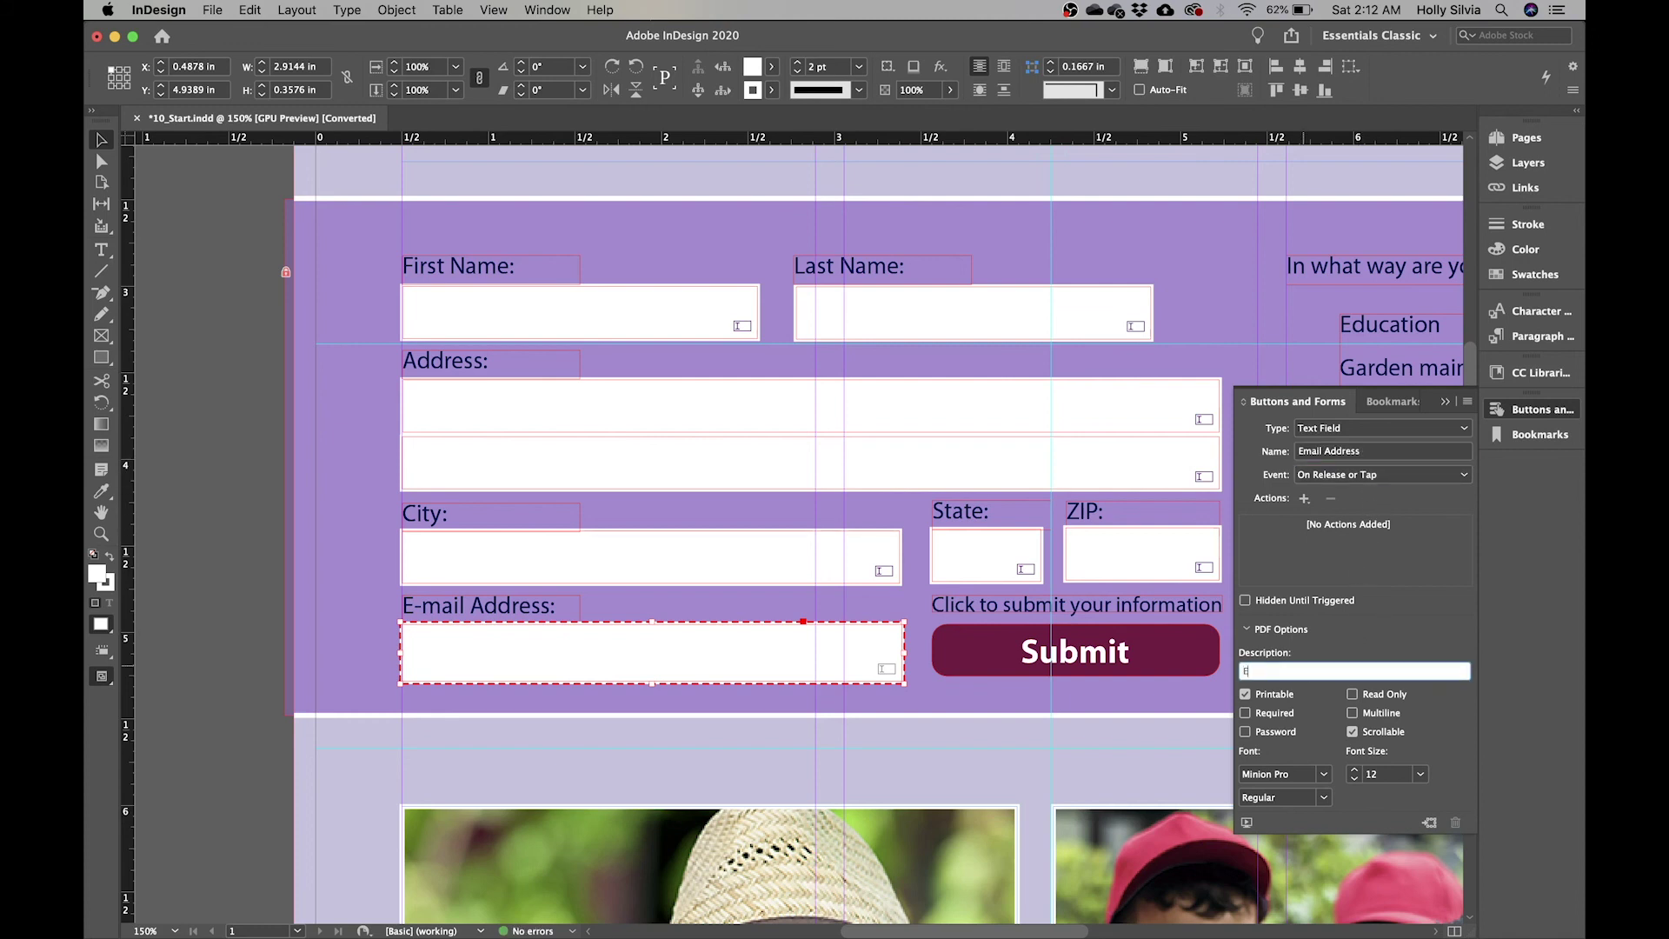
type(" Address")
key("Return")
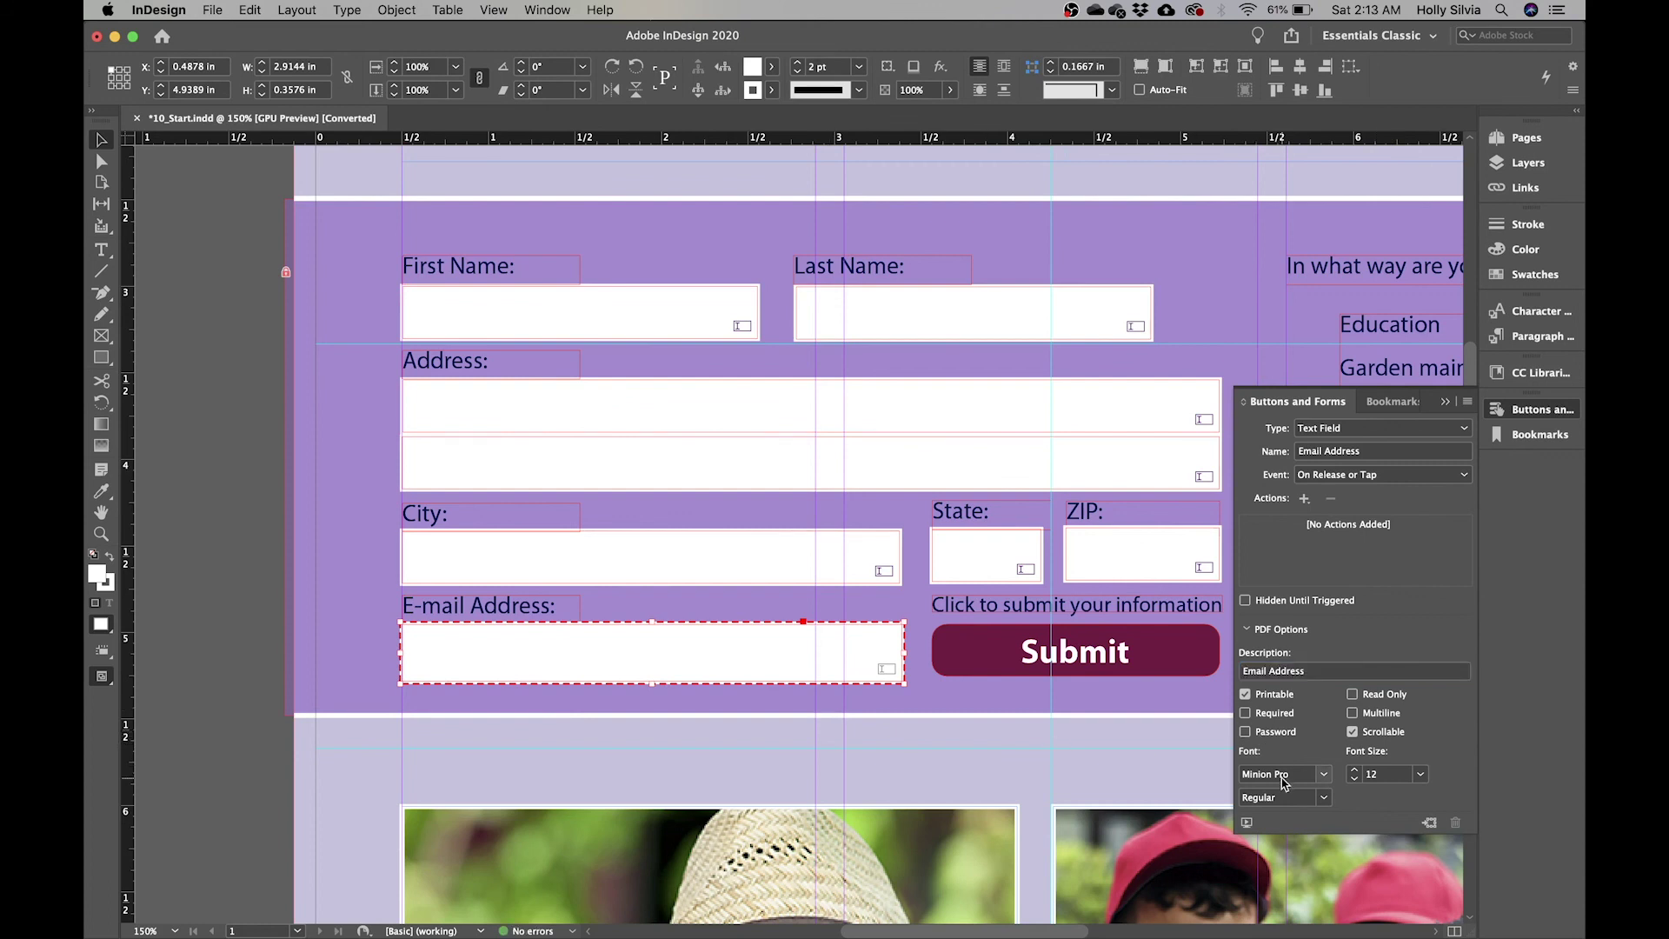
left_click(1354, 780)
left_click(232, 493)
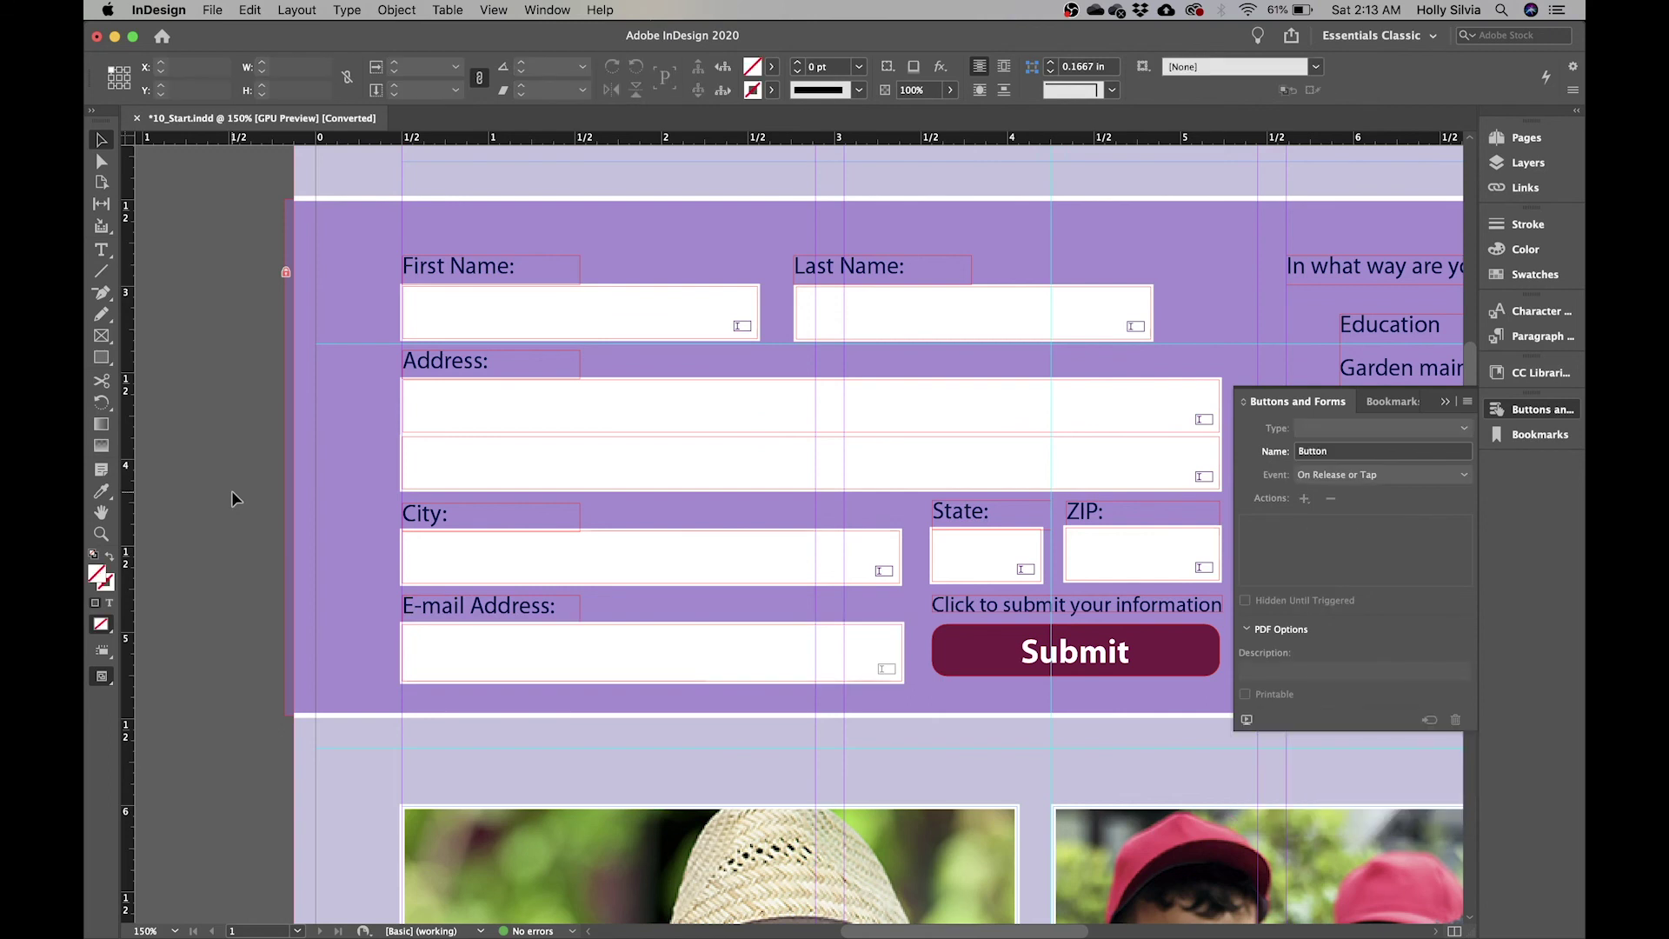
- Scroll right to the help question and bring up the Buttons and Forms panel menu
scroll(1108, 409, "right", 5)
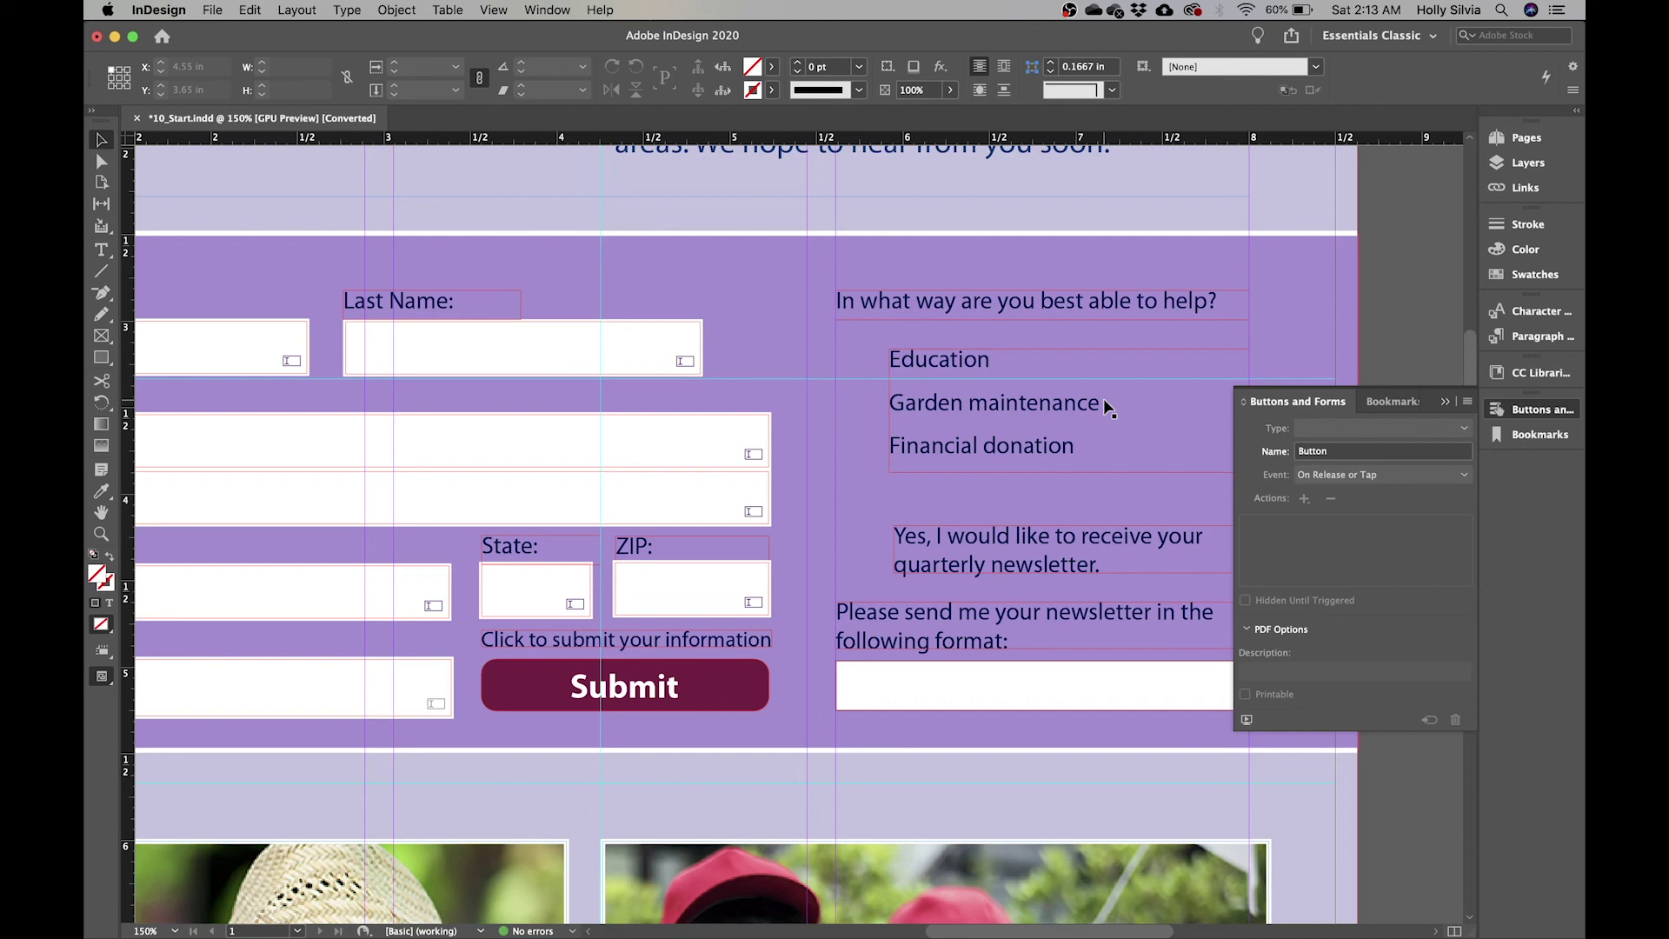
left_click(1467, 401)
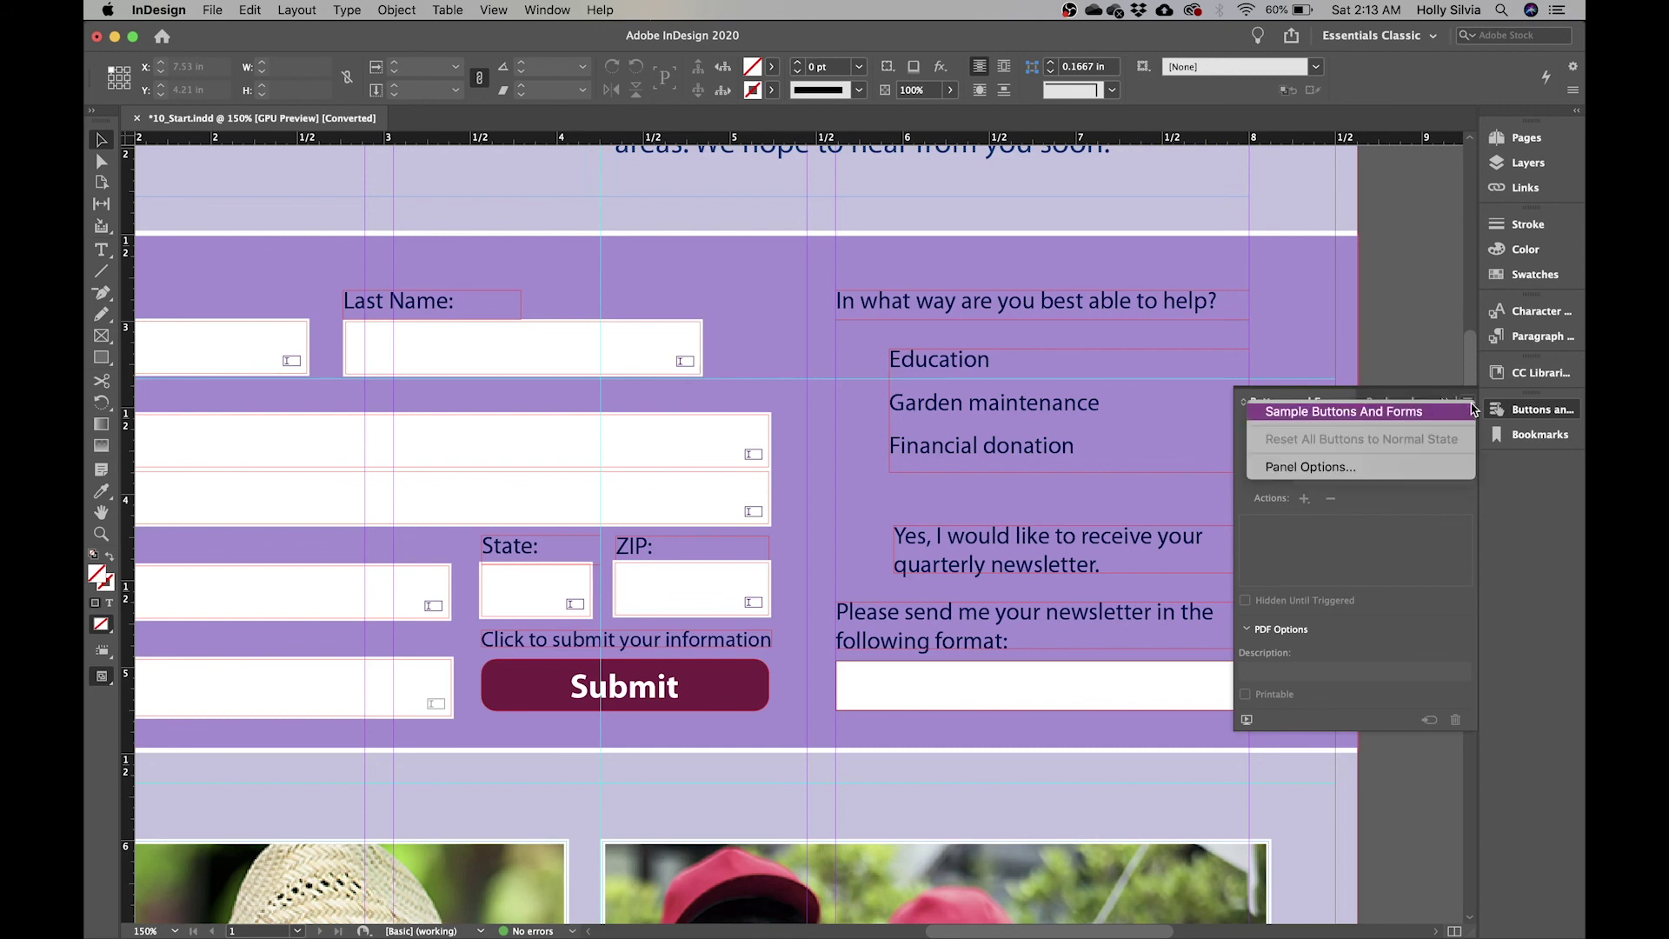
- Place sample 016's three radio buttons from Sample Buttons And Forms beside the help choices
left_click(1343, 414)
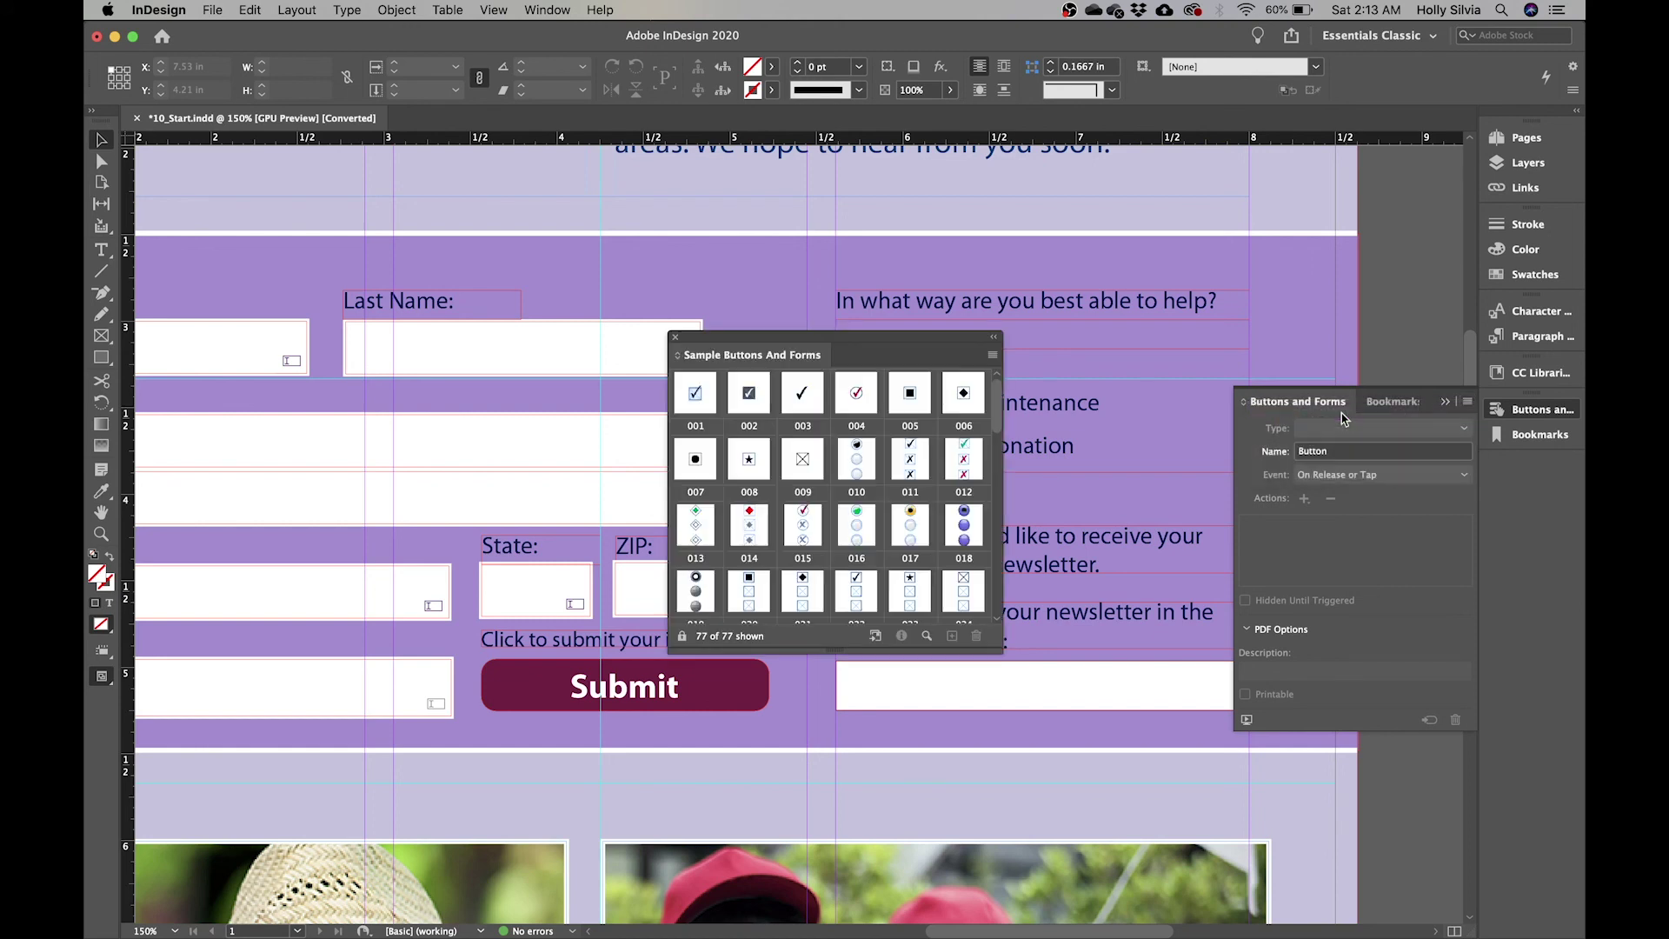
scroll(895, 502, "down", 10)
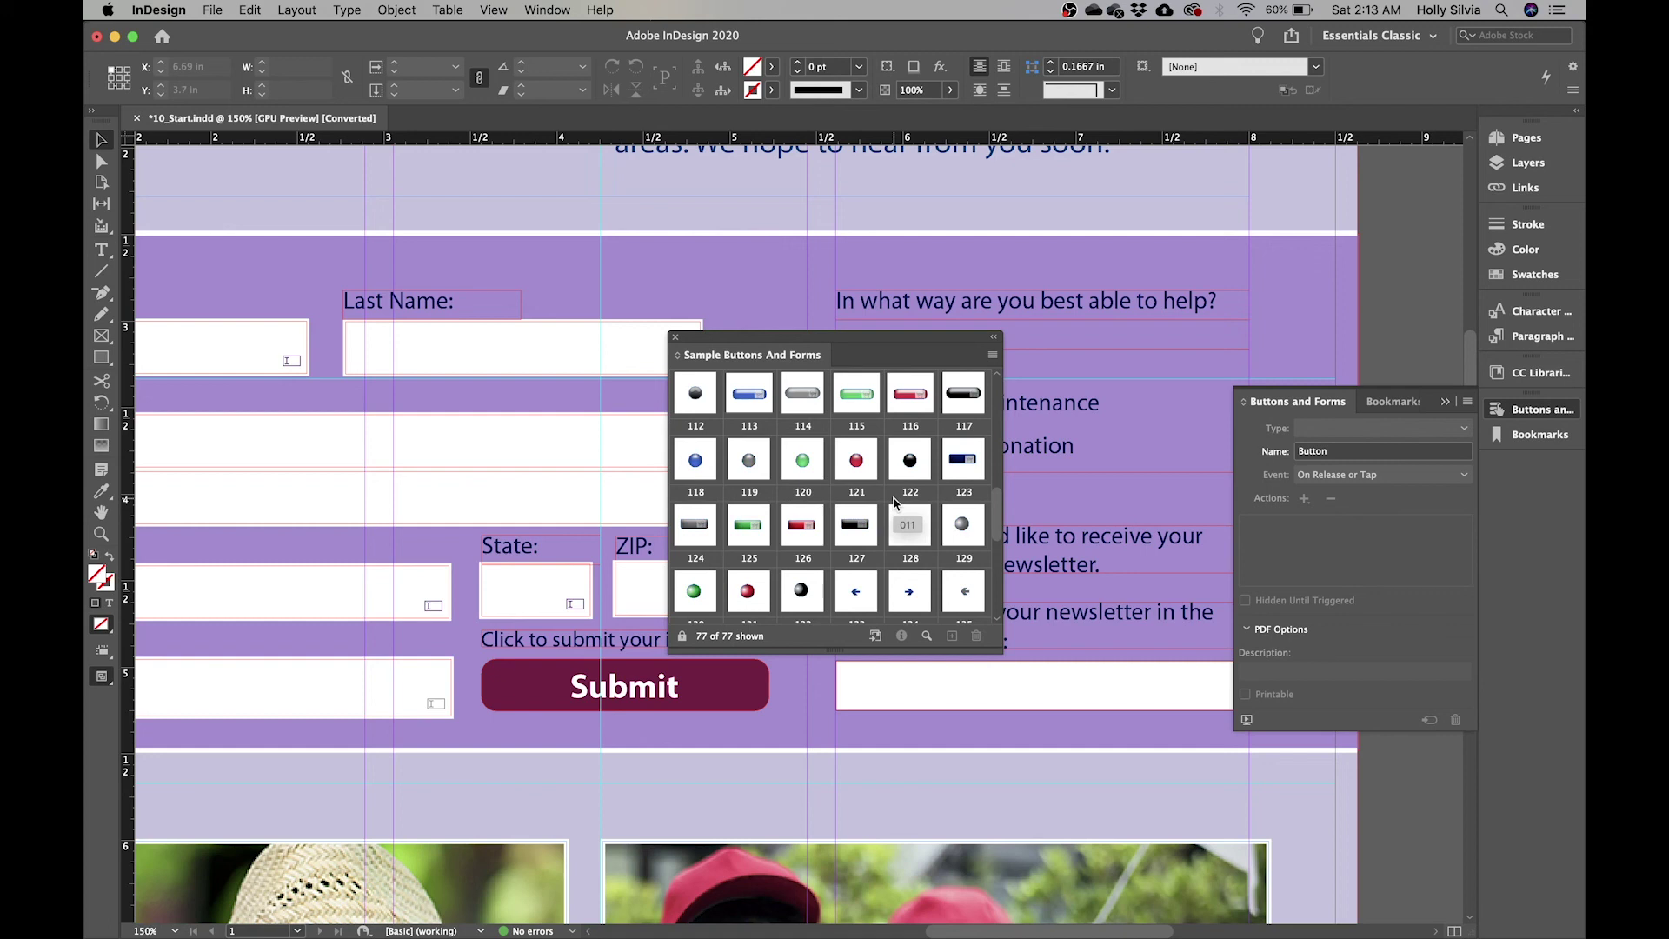
scroll(896, 502, "up", 10)
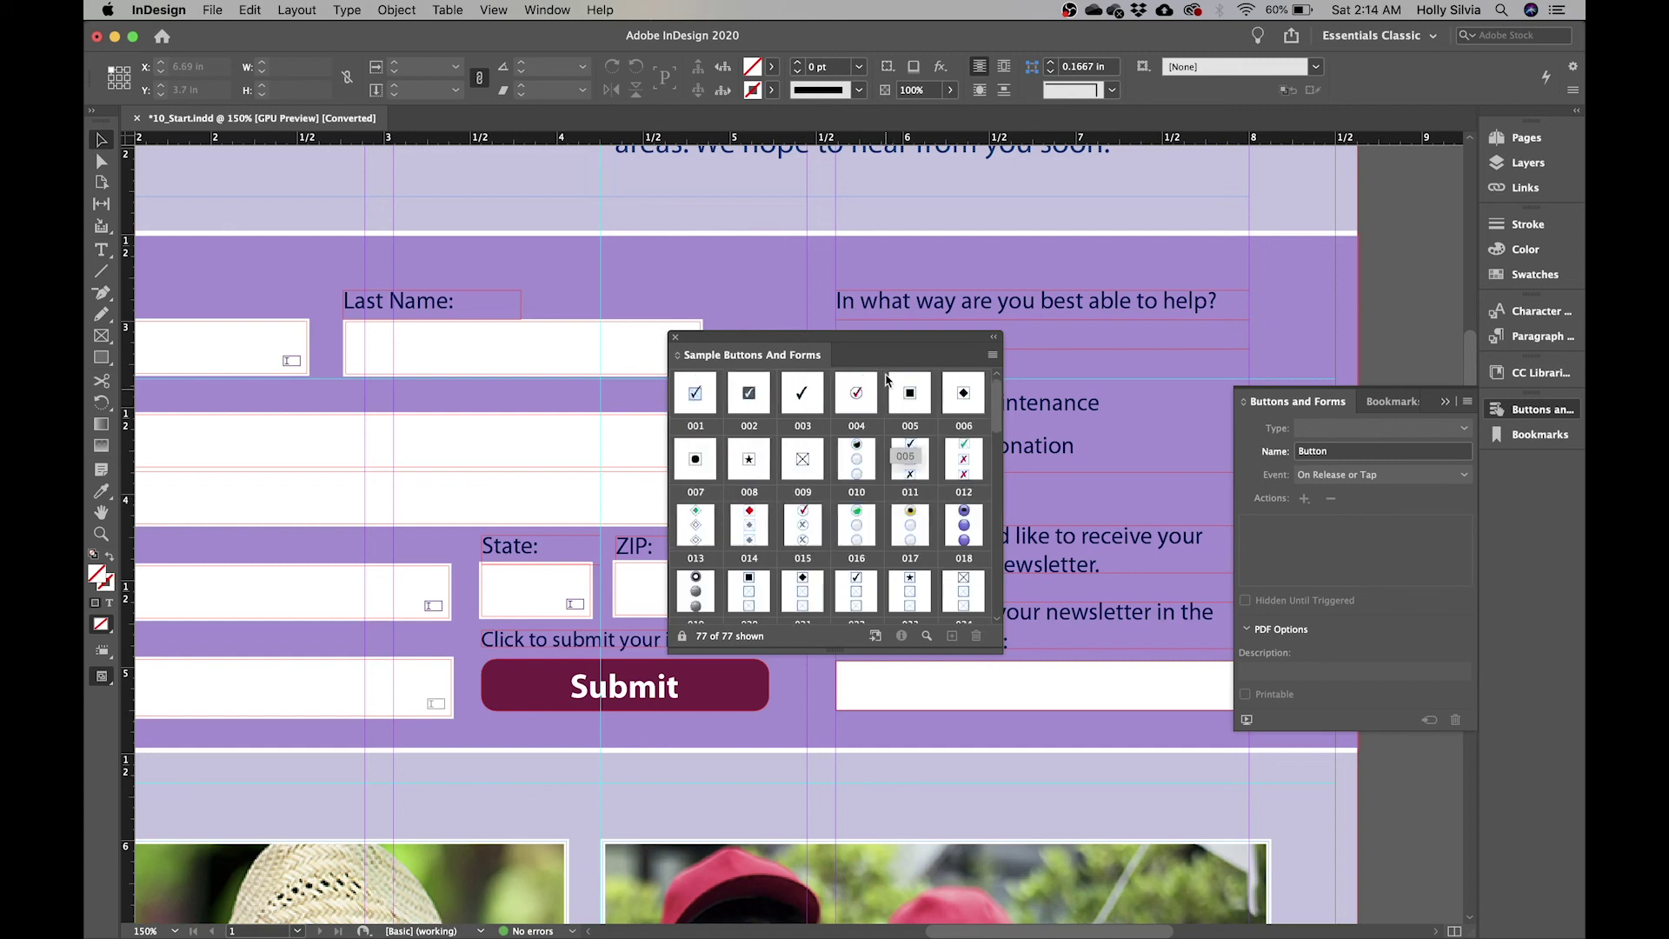
left_click_drag(878, 343, 570, 323)
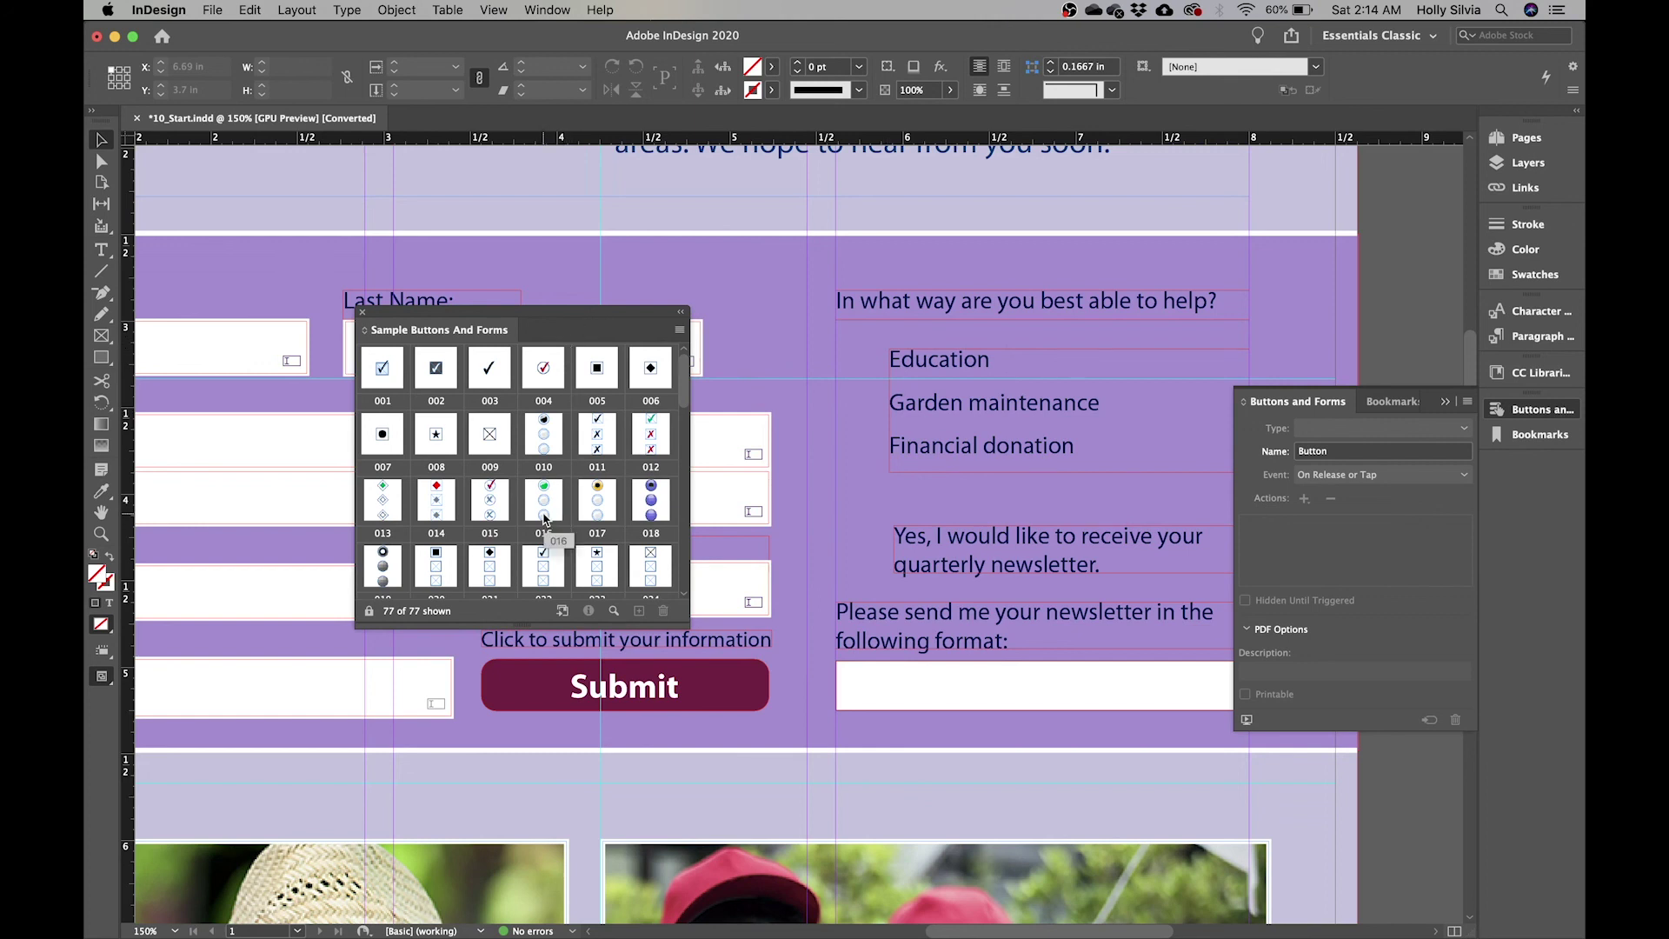
left_click_drag(546, 494, 878, 501)
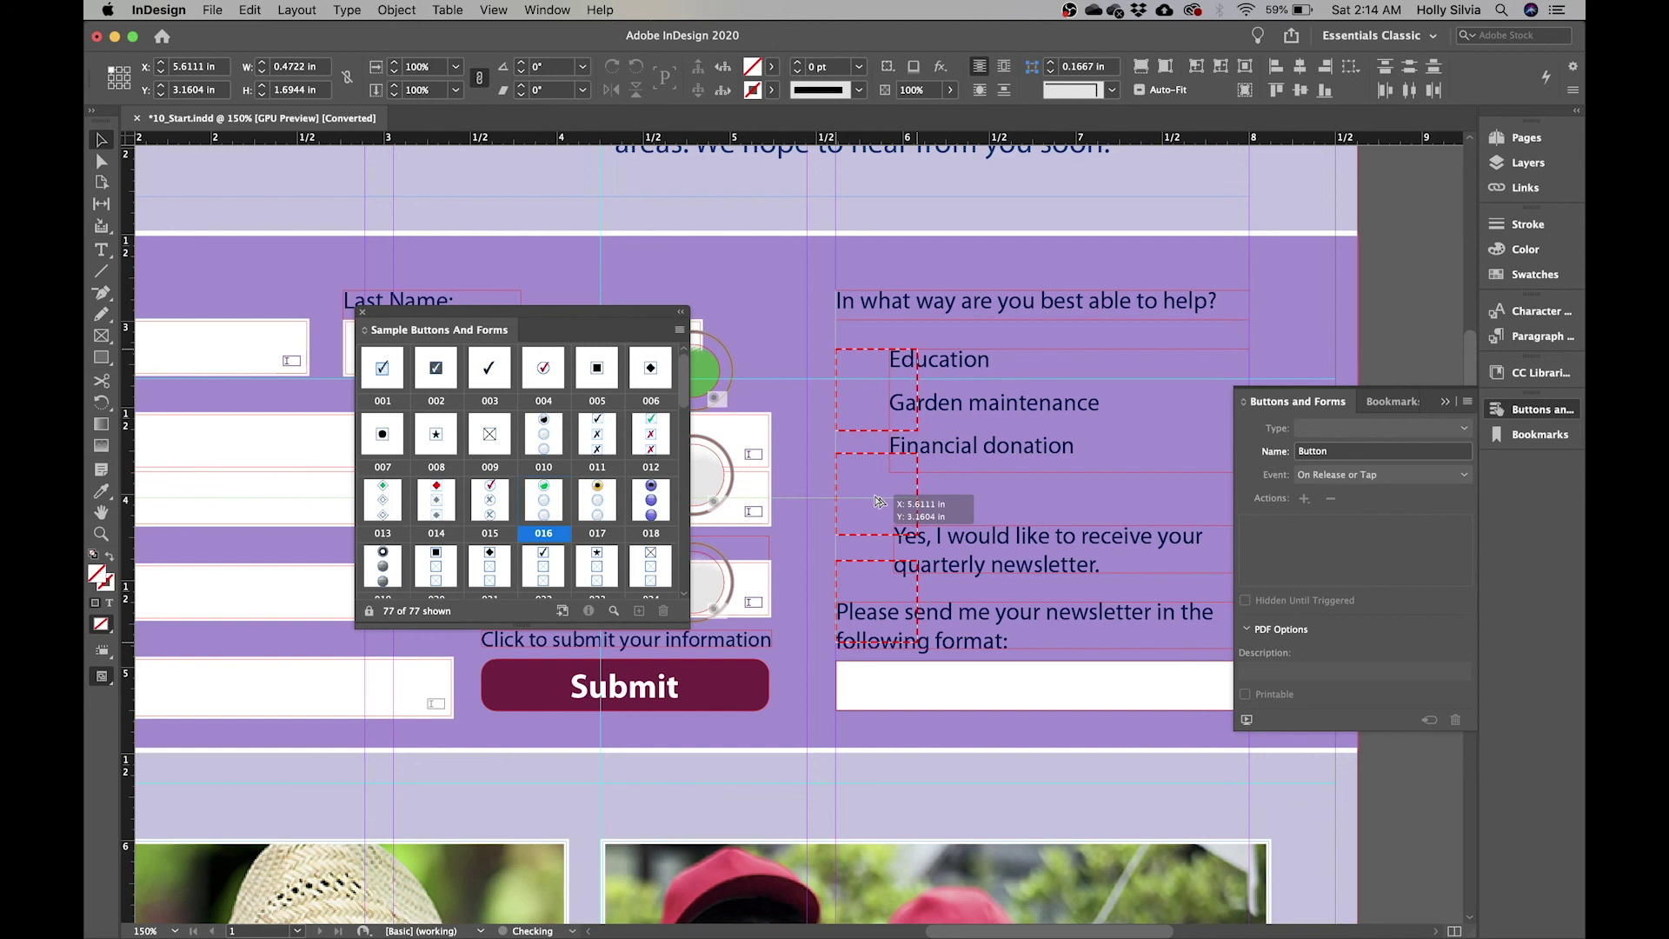
left_click_drag(877, 502, 875, 494)
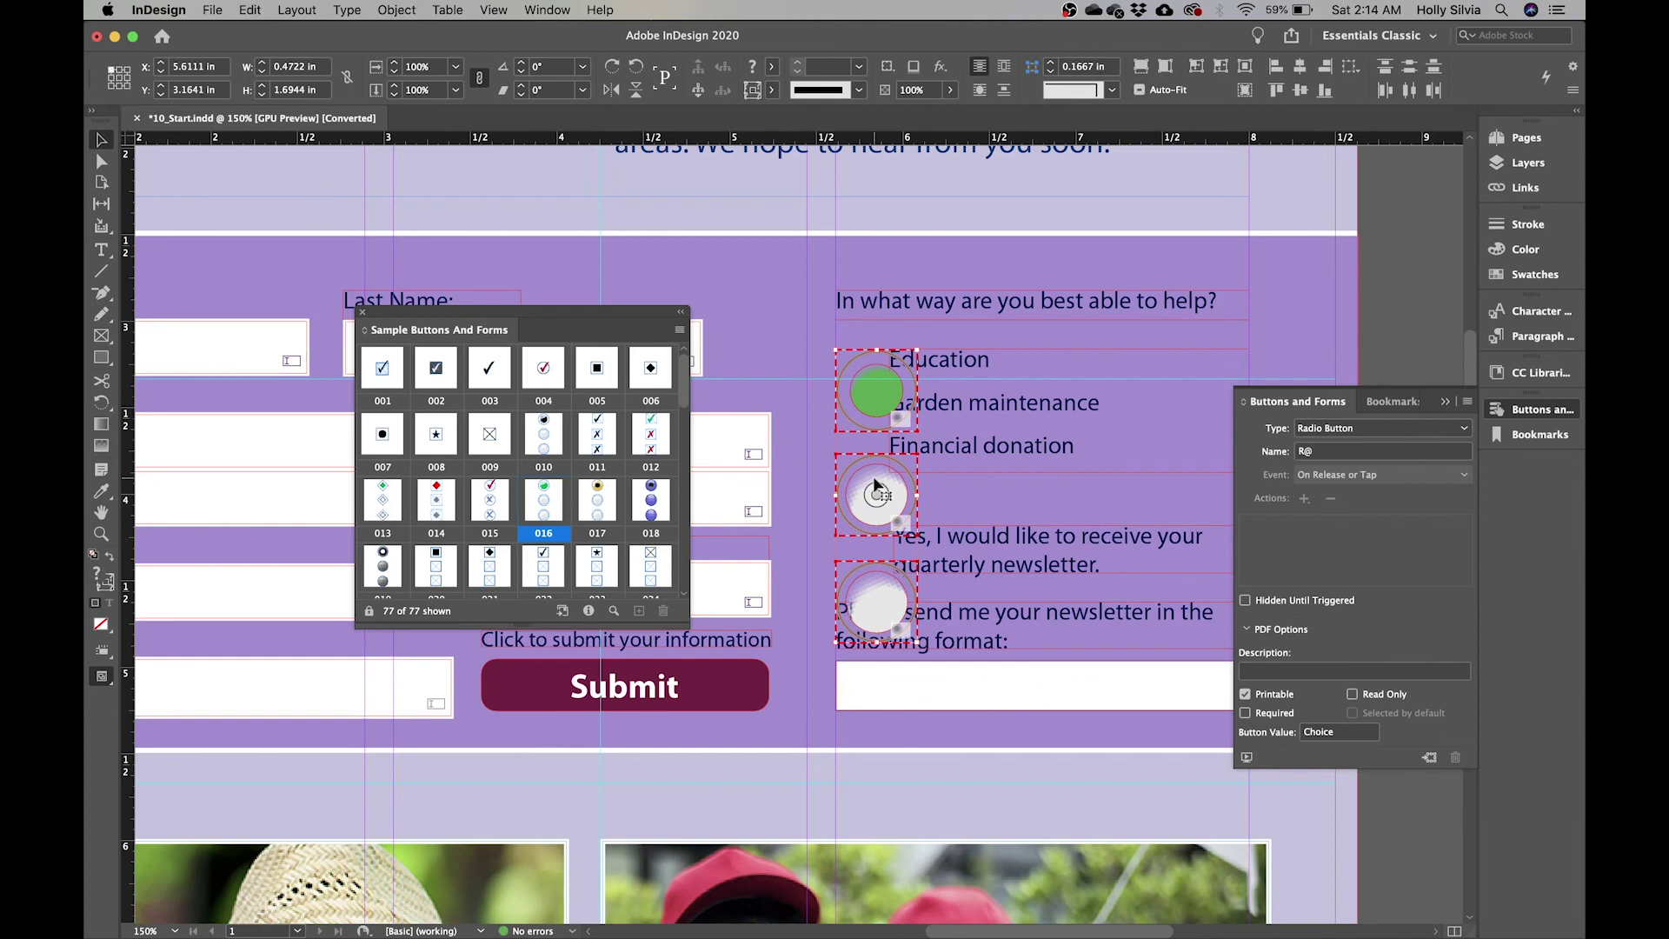
right_click(879, 392)
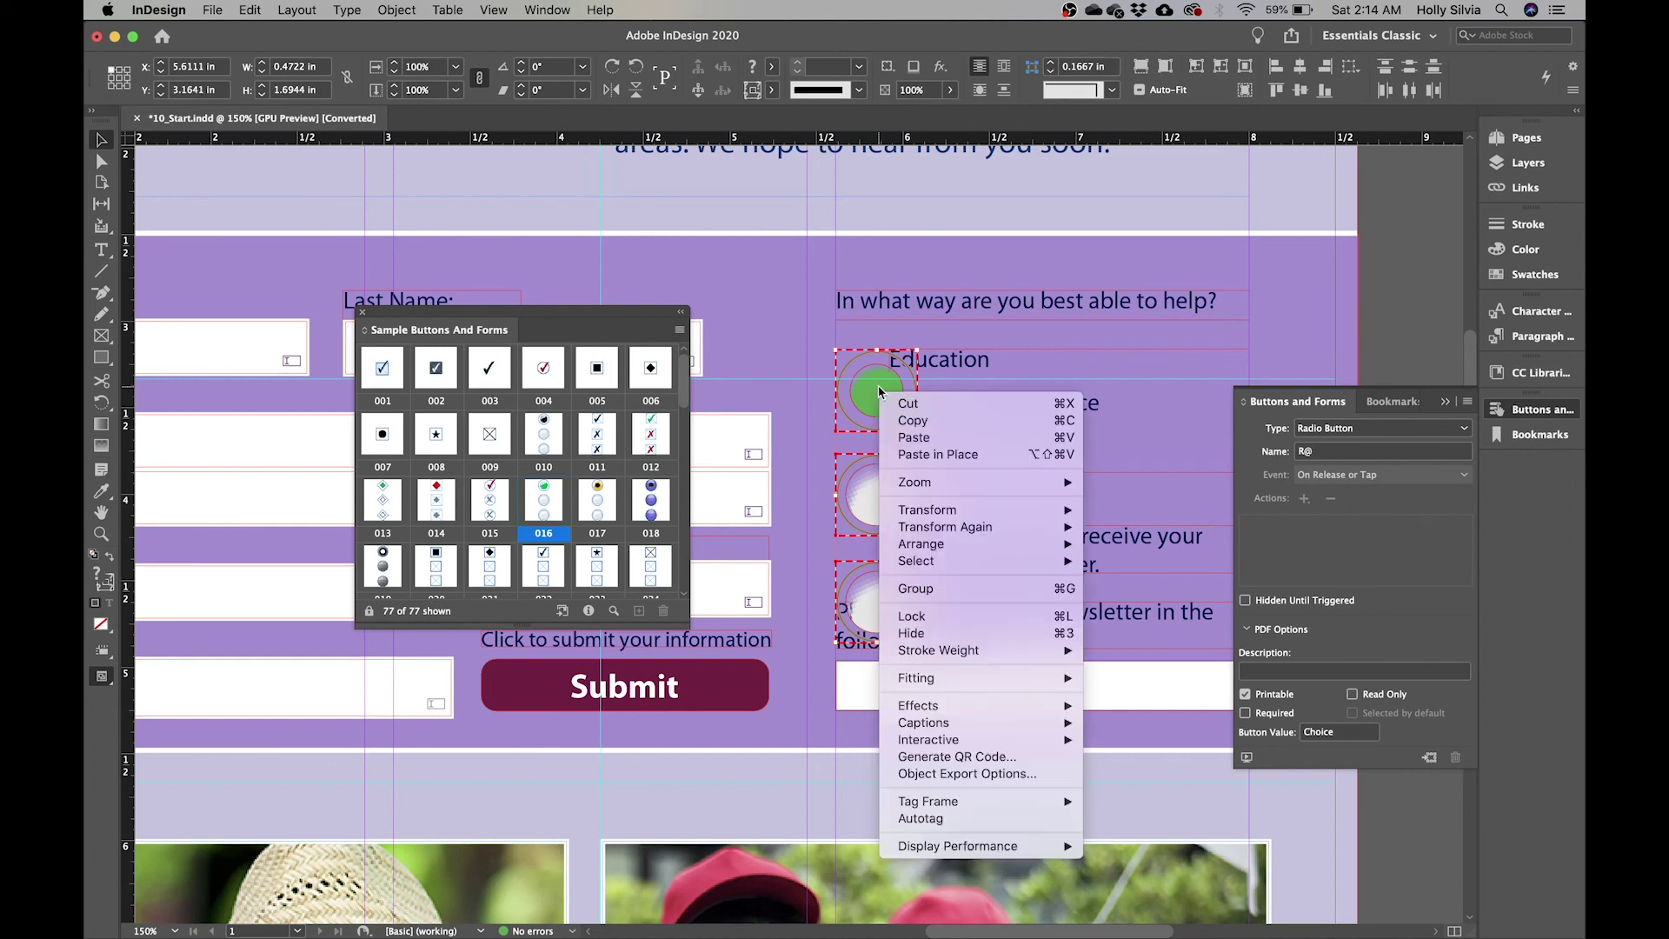
- Scale the three radio buttons to 40% so each aligns with a help choice
mouse_move(963, 511)
left_click(1104, 527)
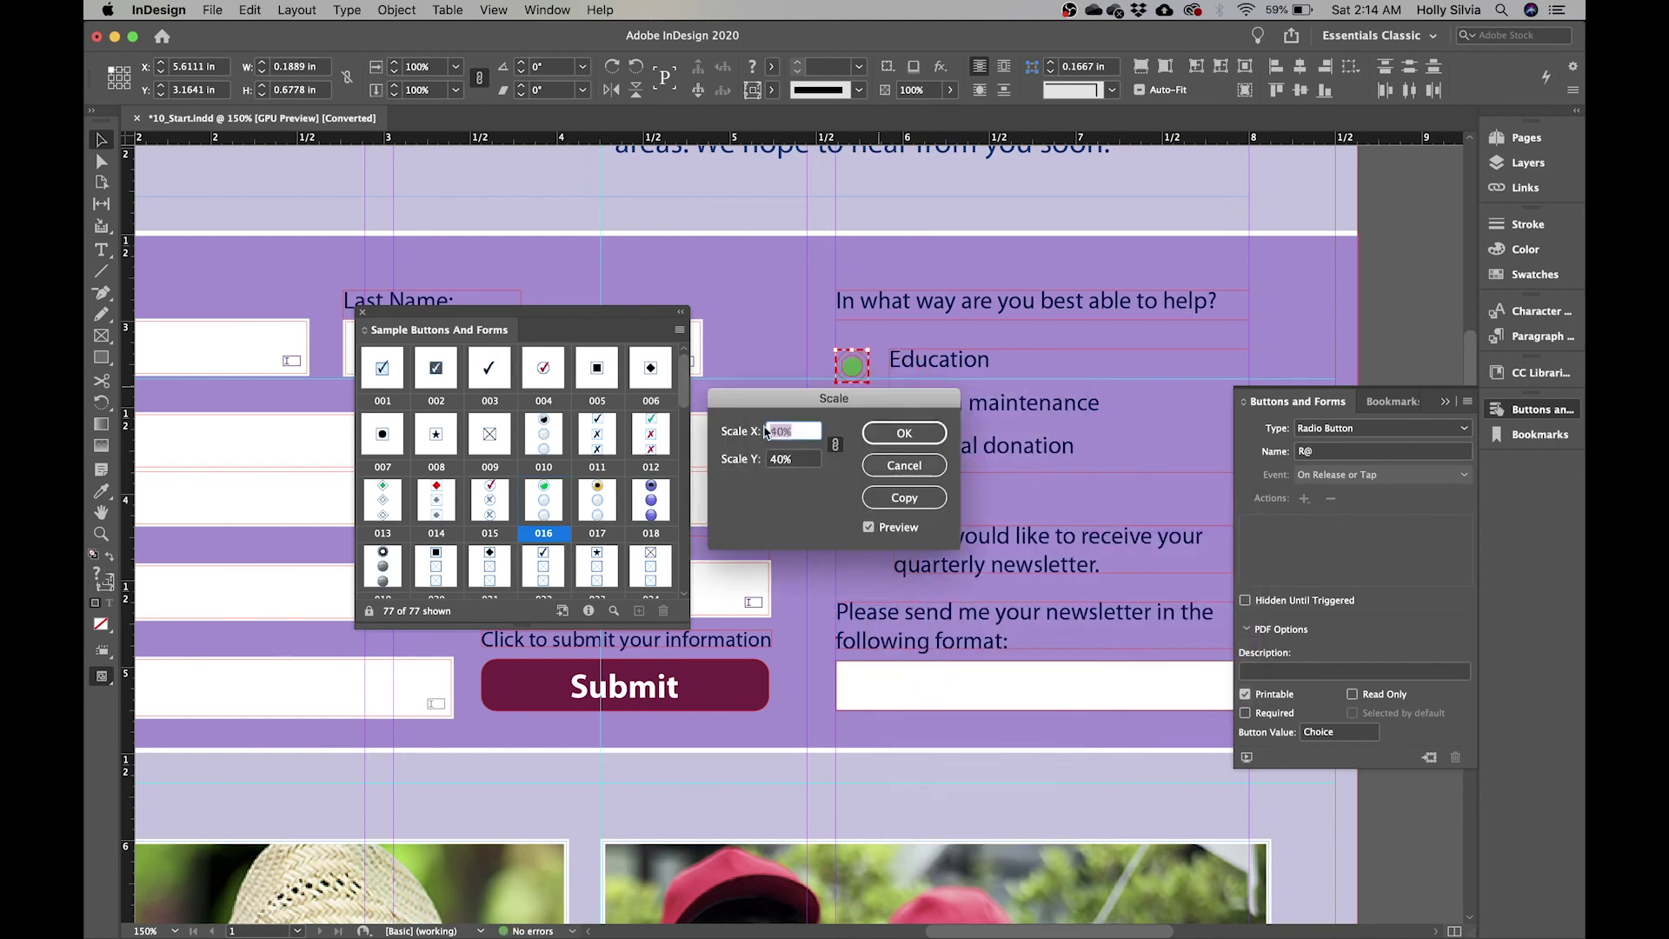
left_click(907, 435)
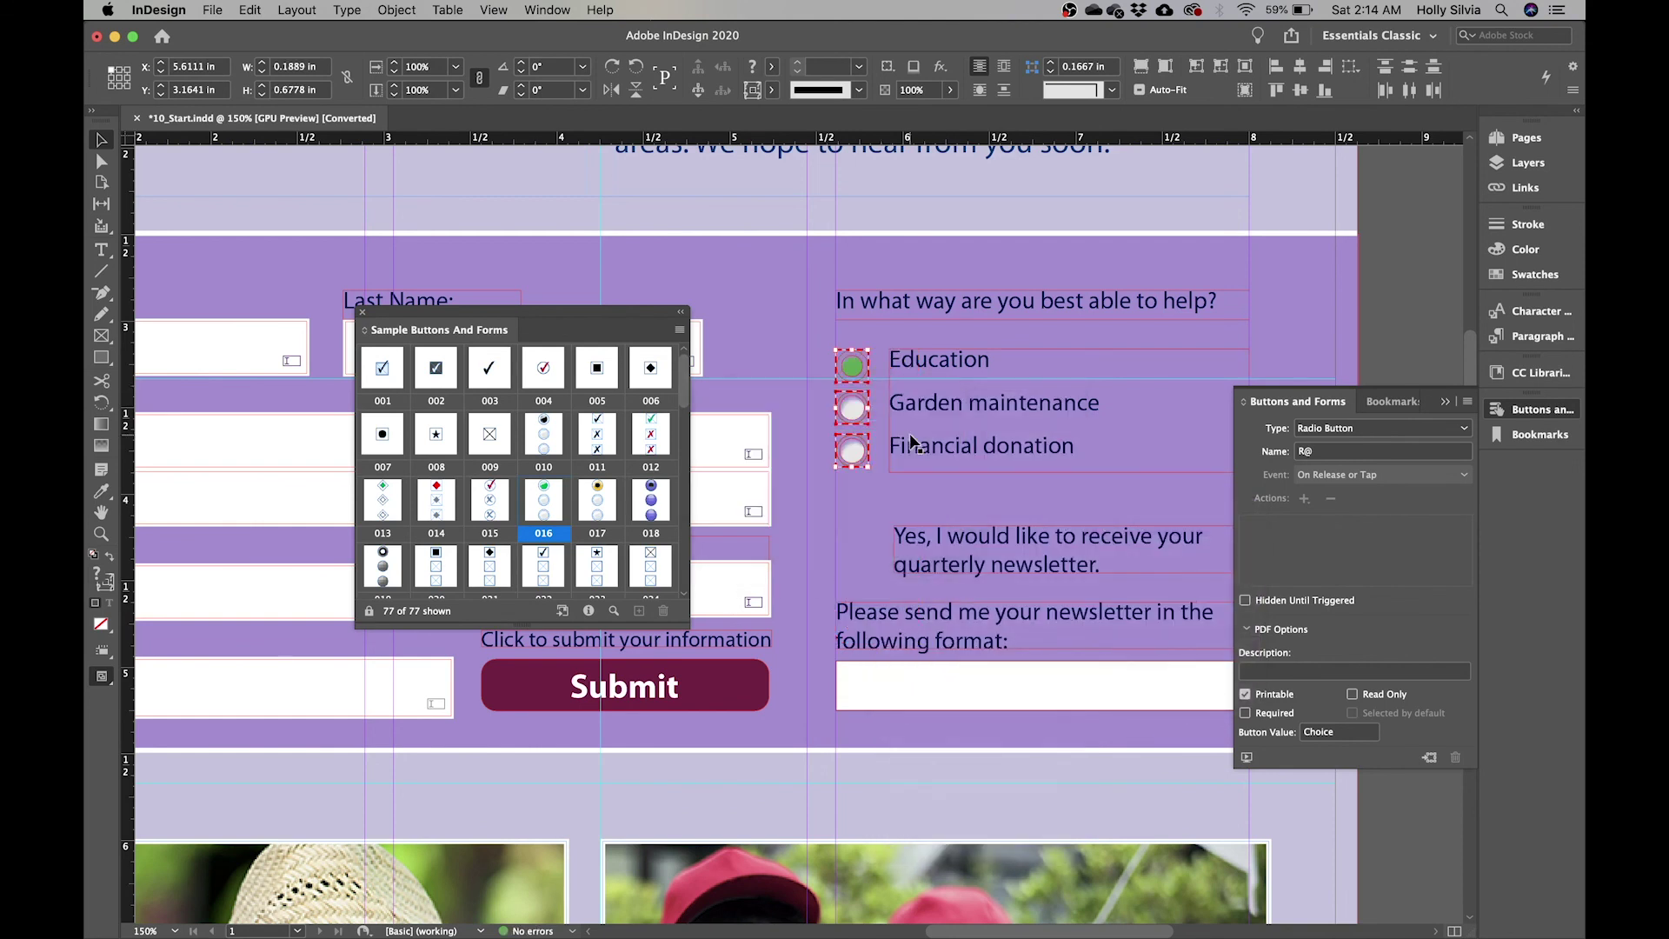
key("Down")
key("Up")
left_click_drag(502, 313, 329, 200)
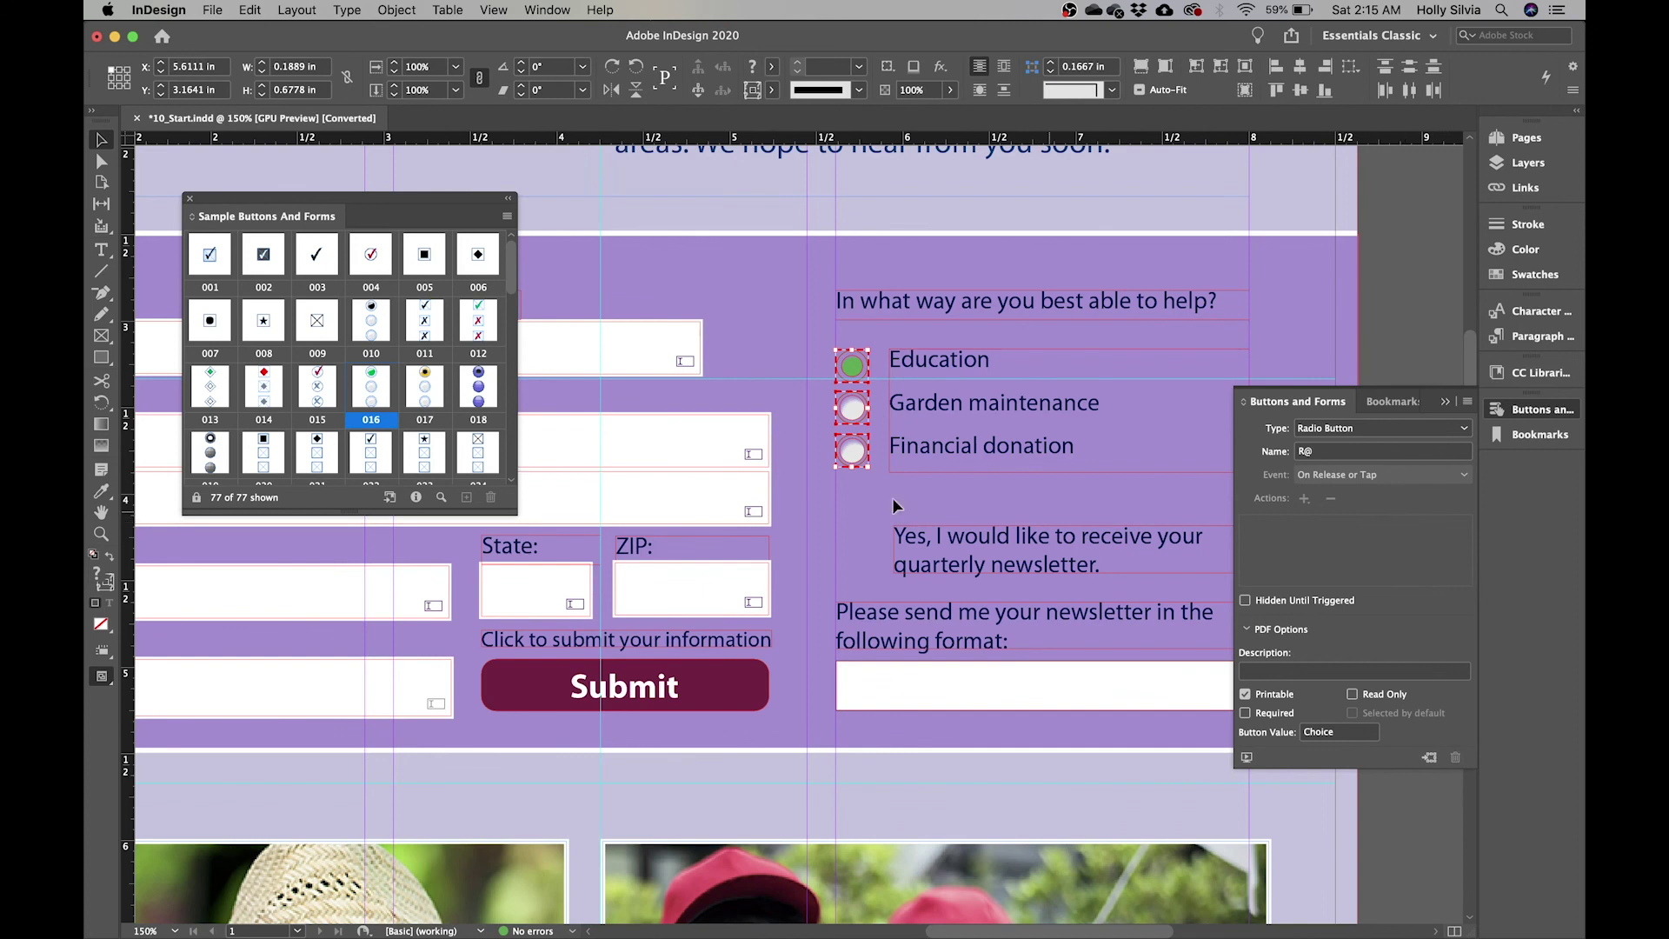
- Set the radio group's name and description both to 'Form of Assistance'
left_click(1373, 453)
type("R")
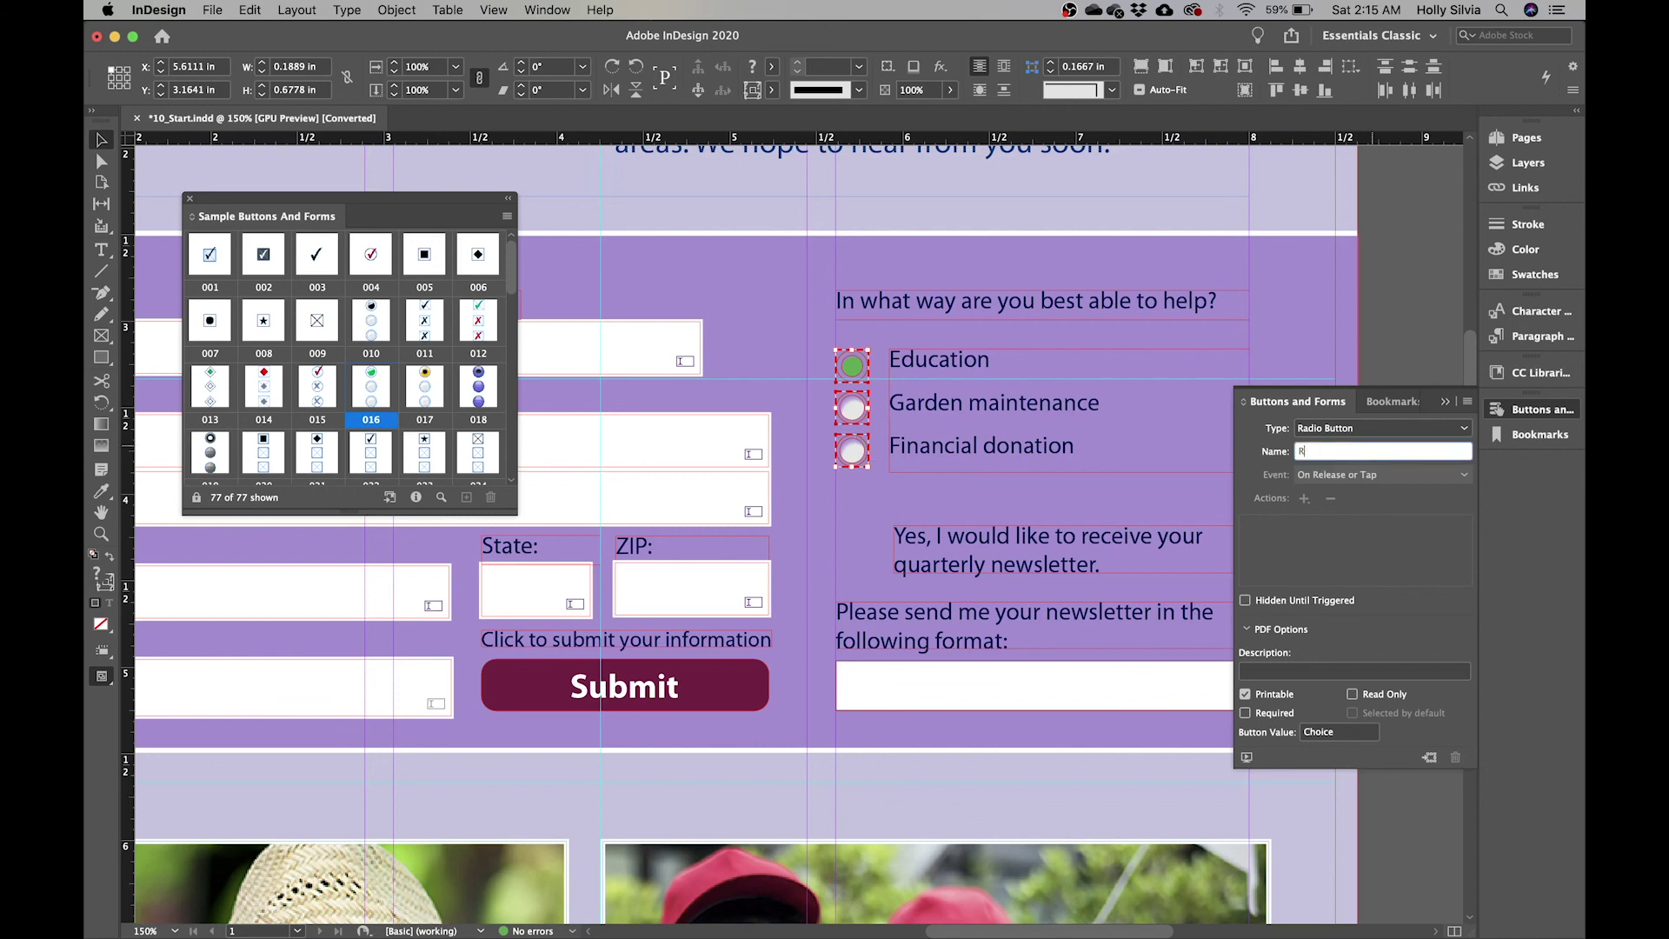
type("orm of Assistance")
left_click(1328, 671)
type("Fo")
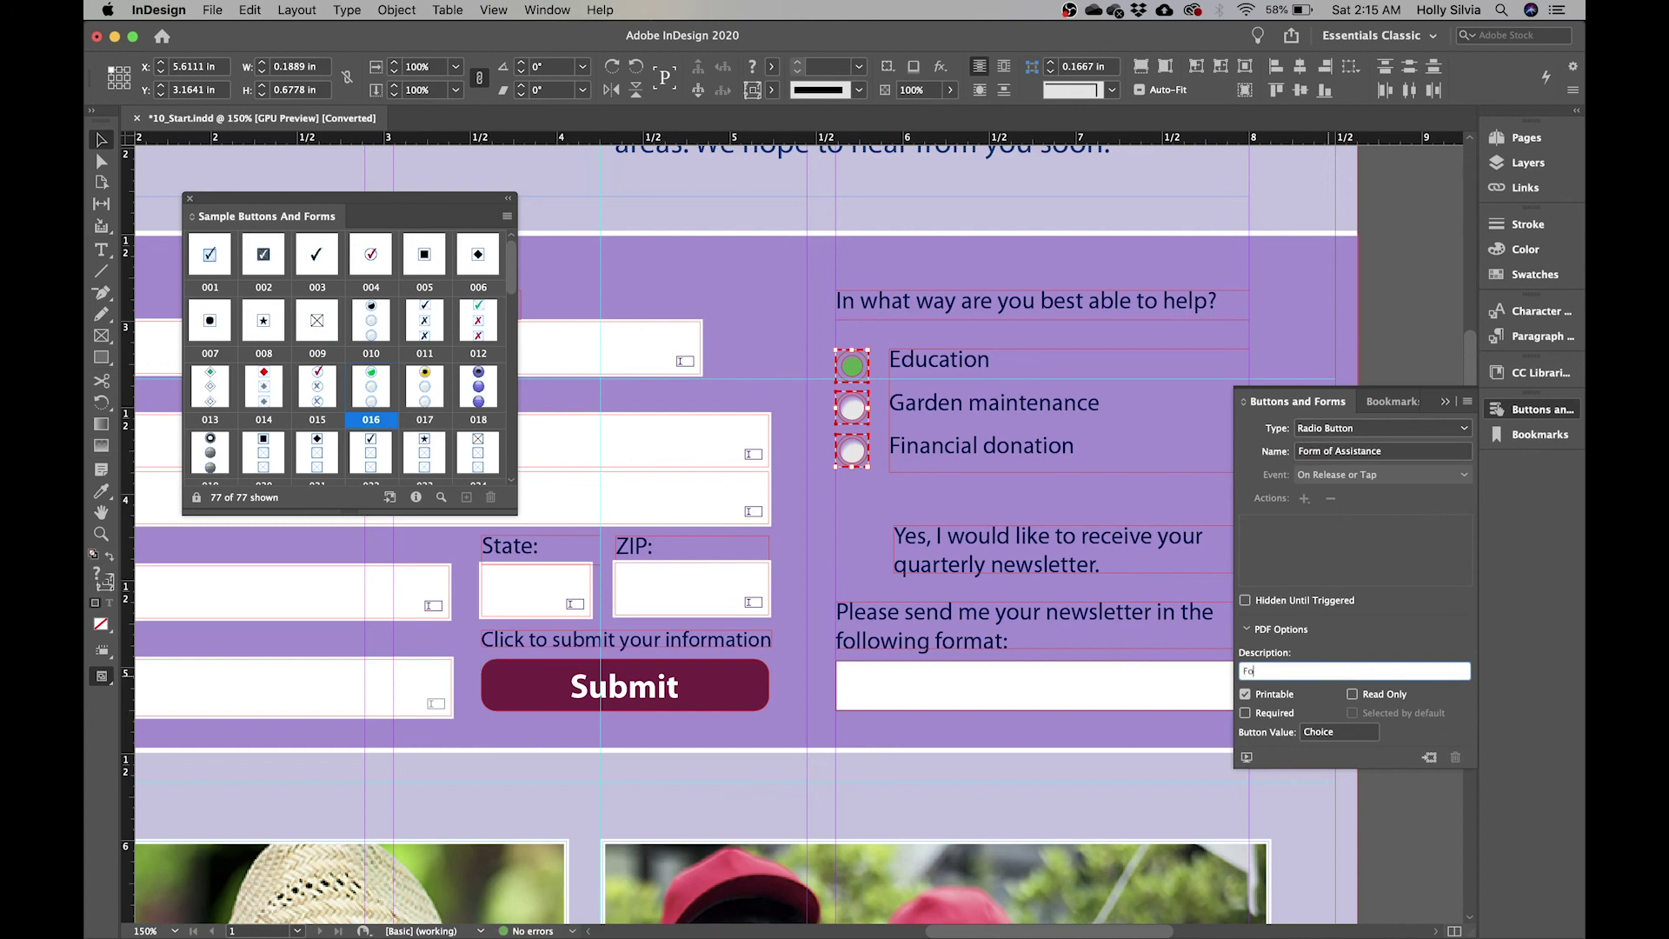
type("rm of Assistance")
key("Return")
left_click(1410, 267)
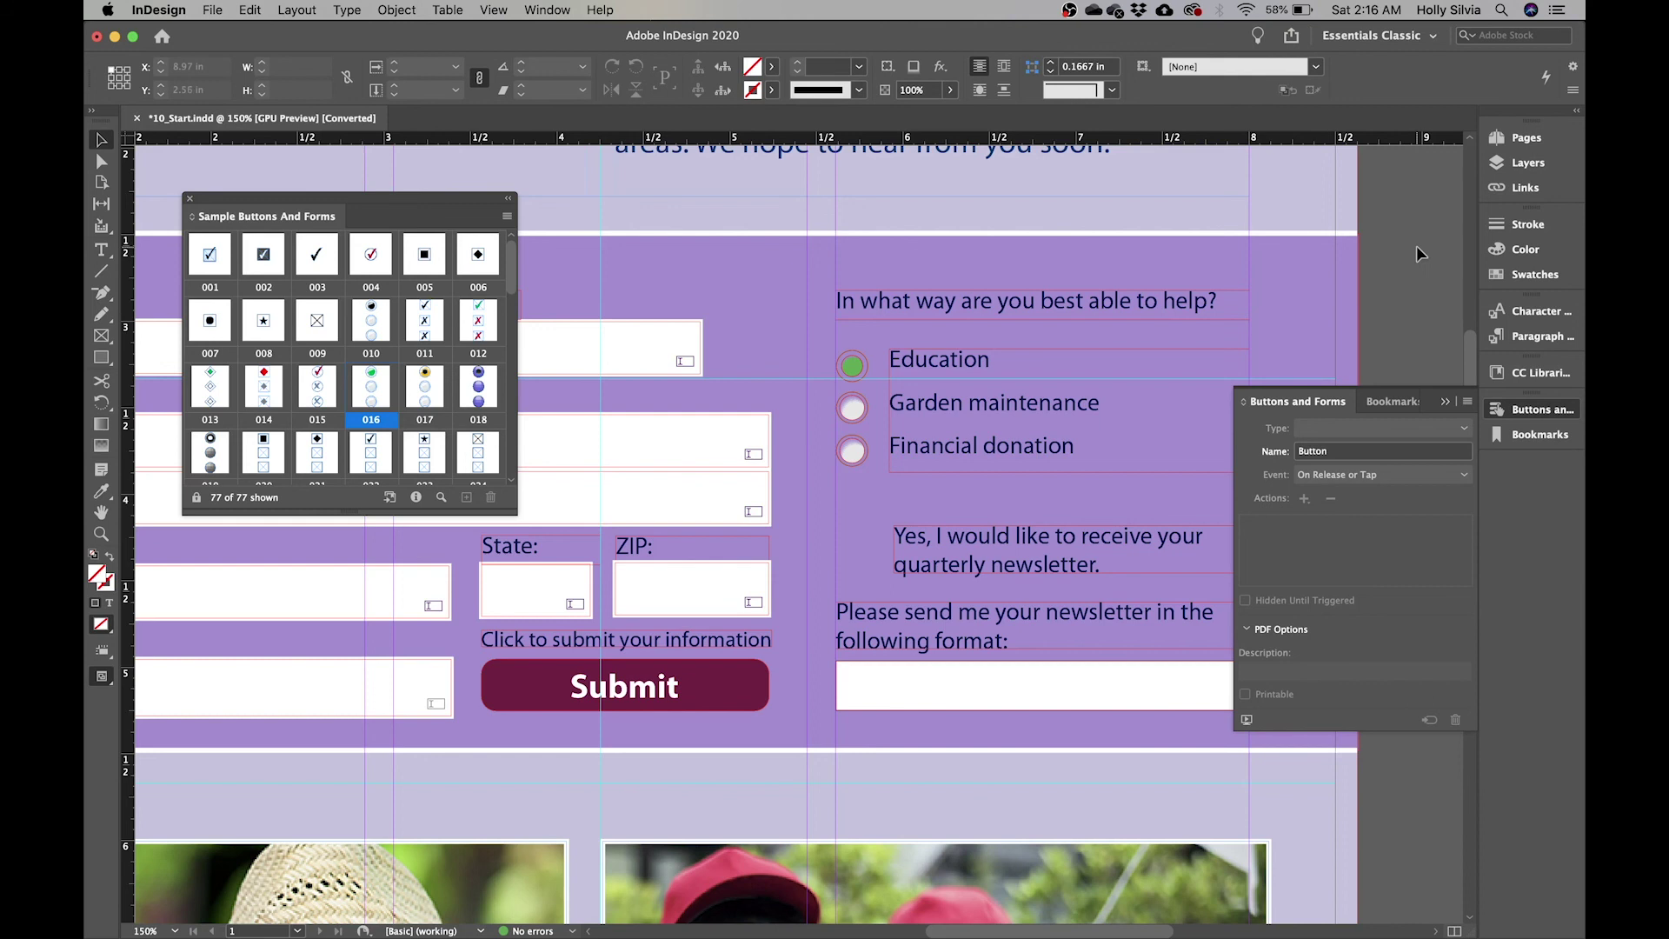
- Set the Education radio button's value to 'Education'
left_click(852, 366)
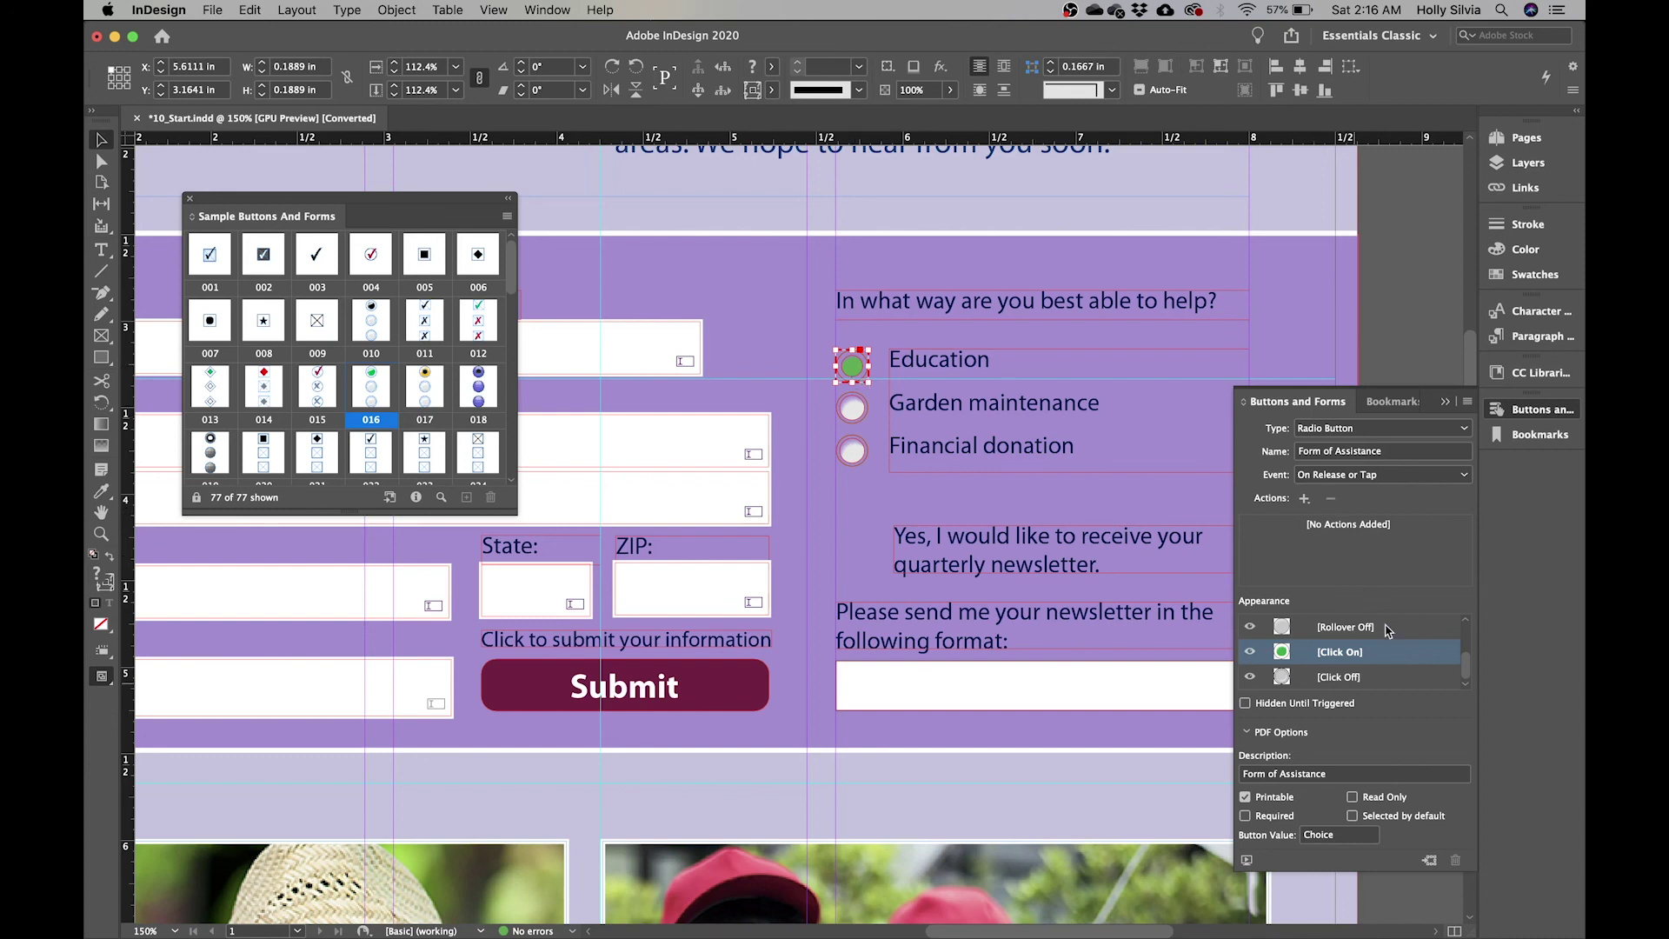
left_click(1342, 840)
key("BackSpace")
key("BackSpace")
key("BackSpace")
key("BackSpace")
key("BackSpace")
key("BackSpace")
type("Education")
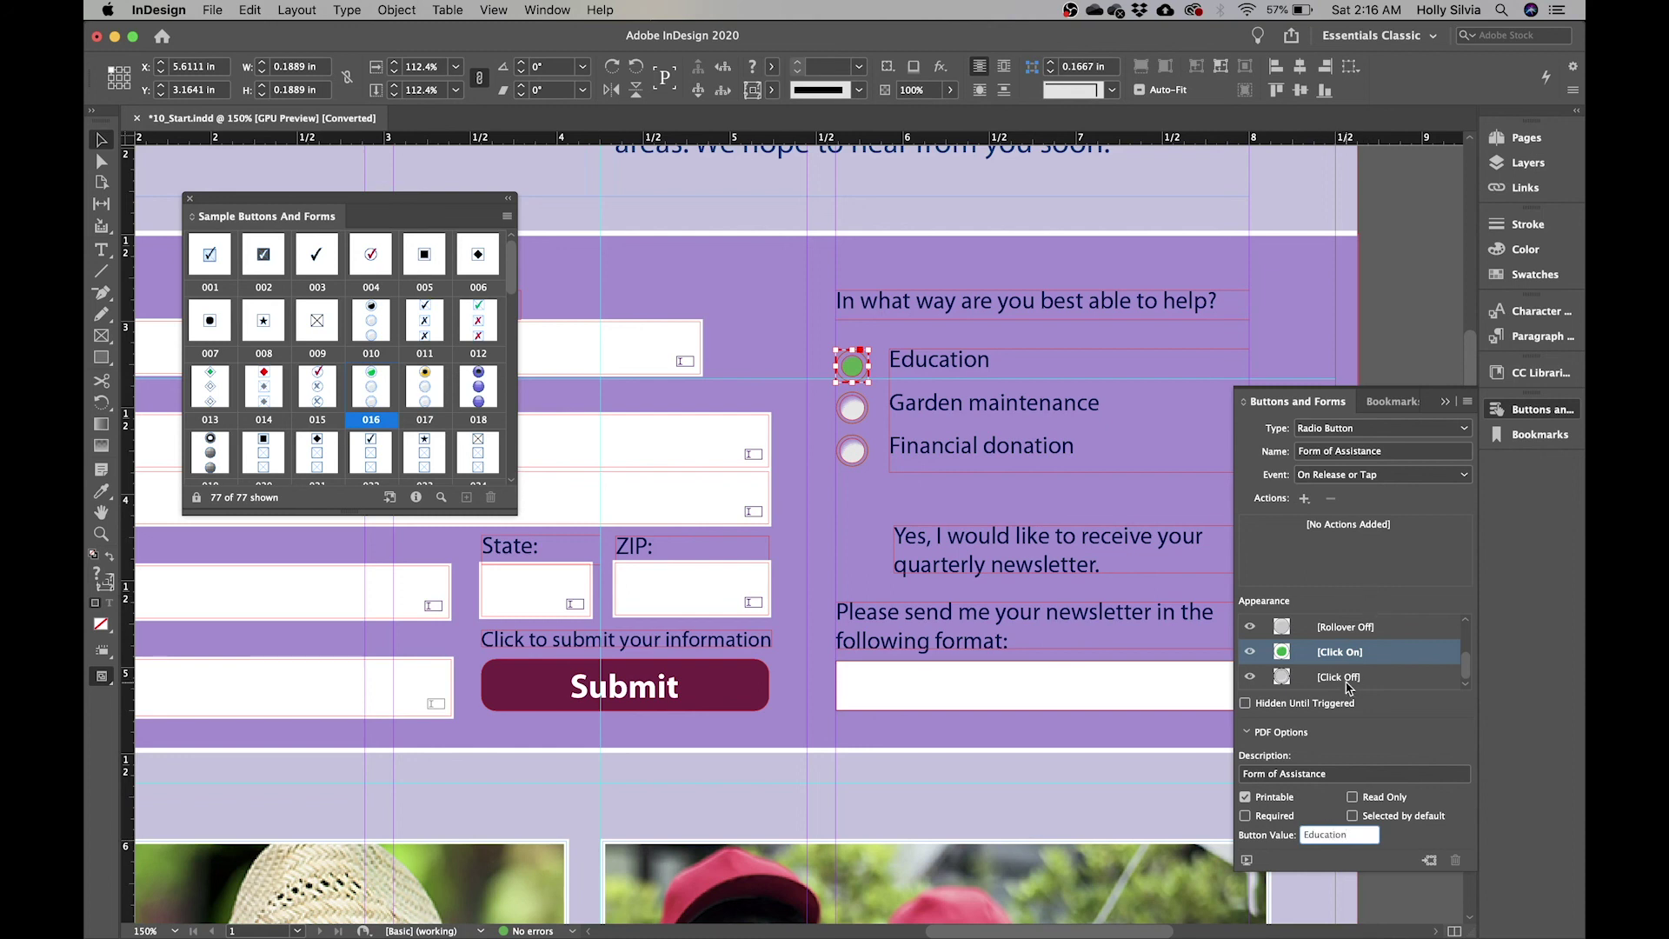
scroll(1346, 687, "up", 3)
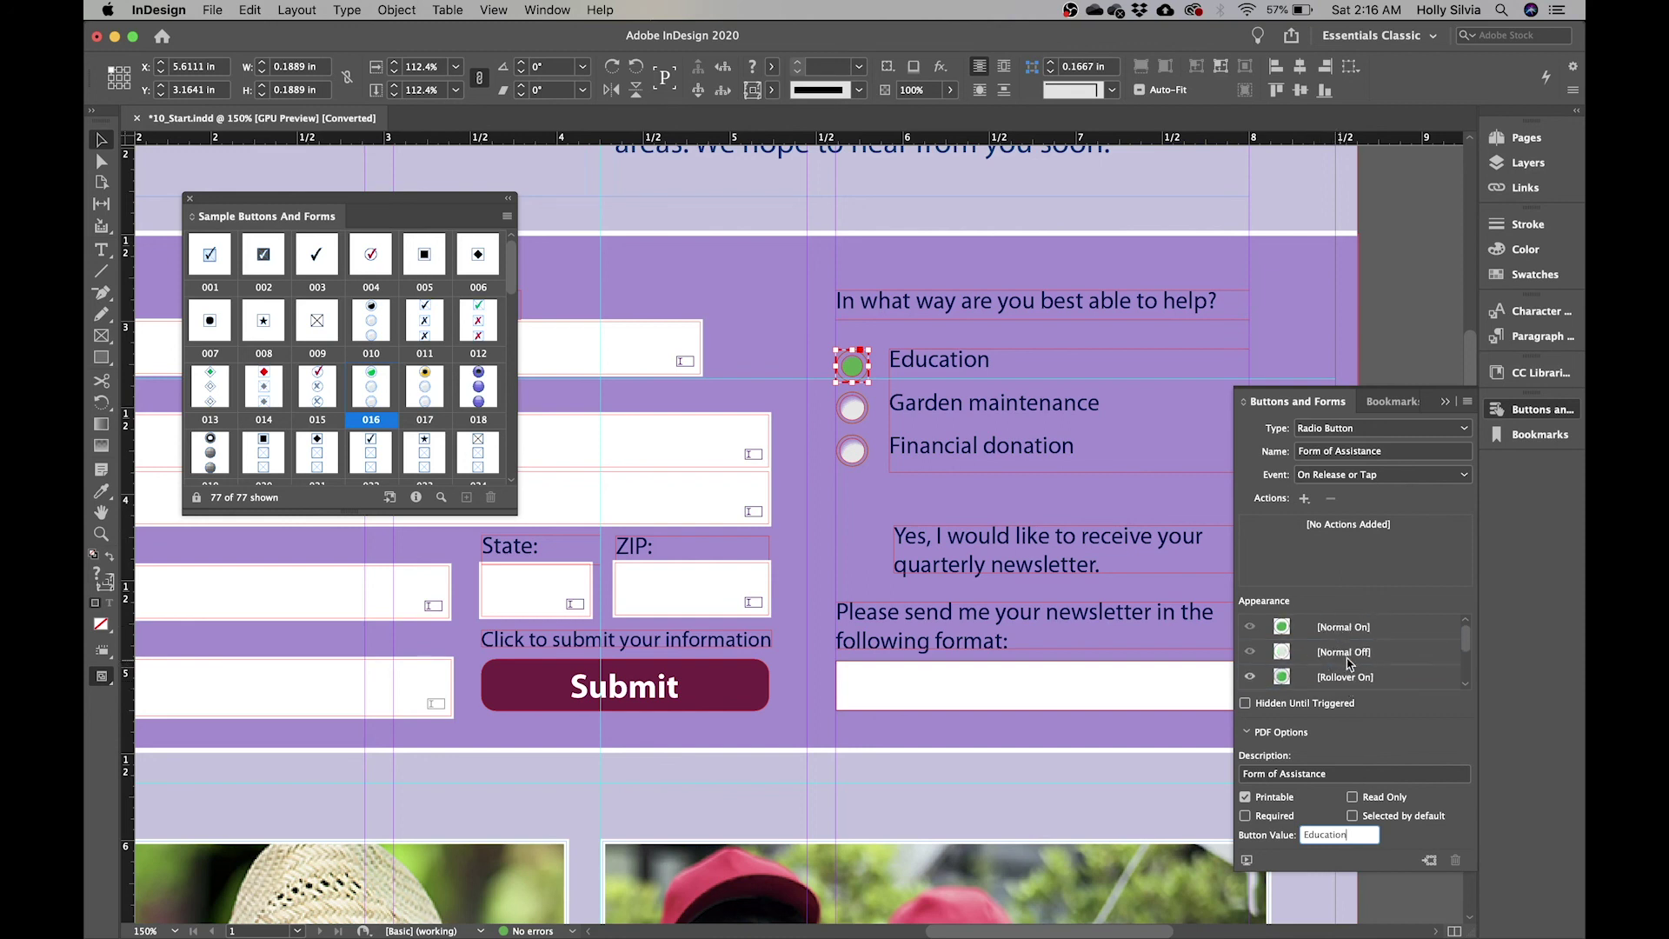
left_click(1343, 658)
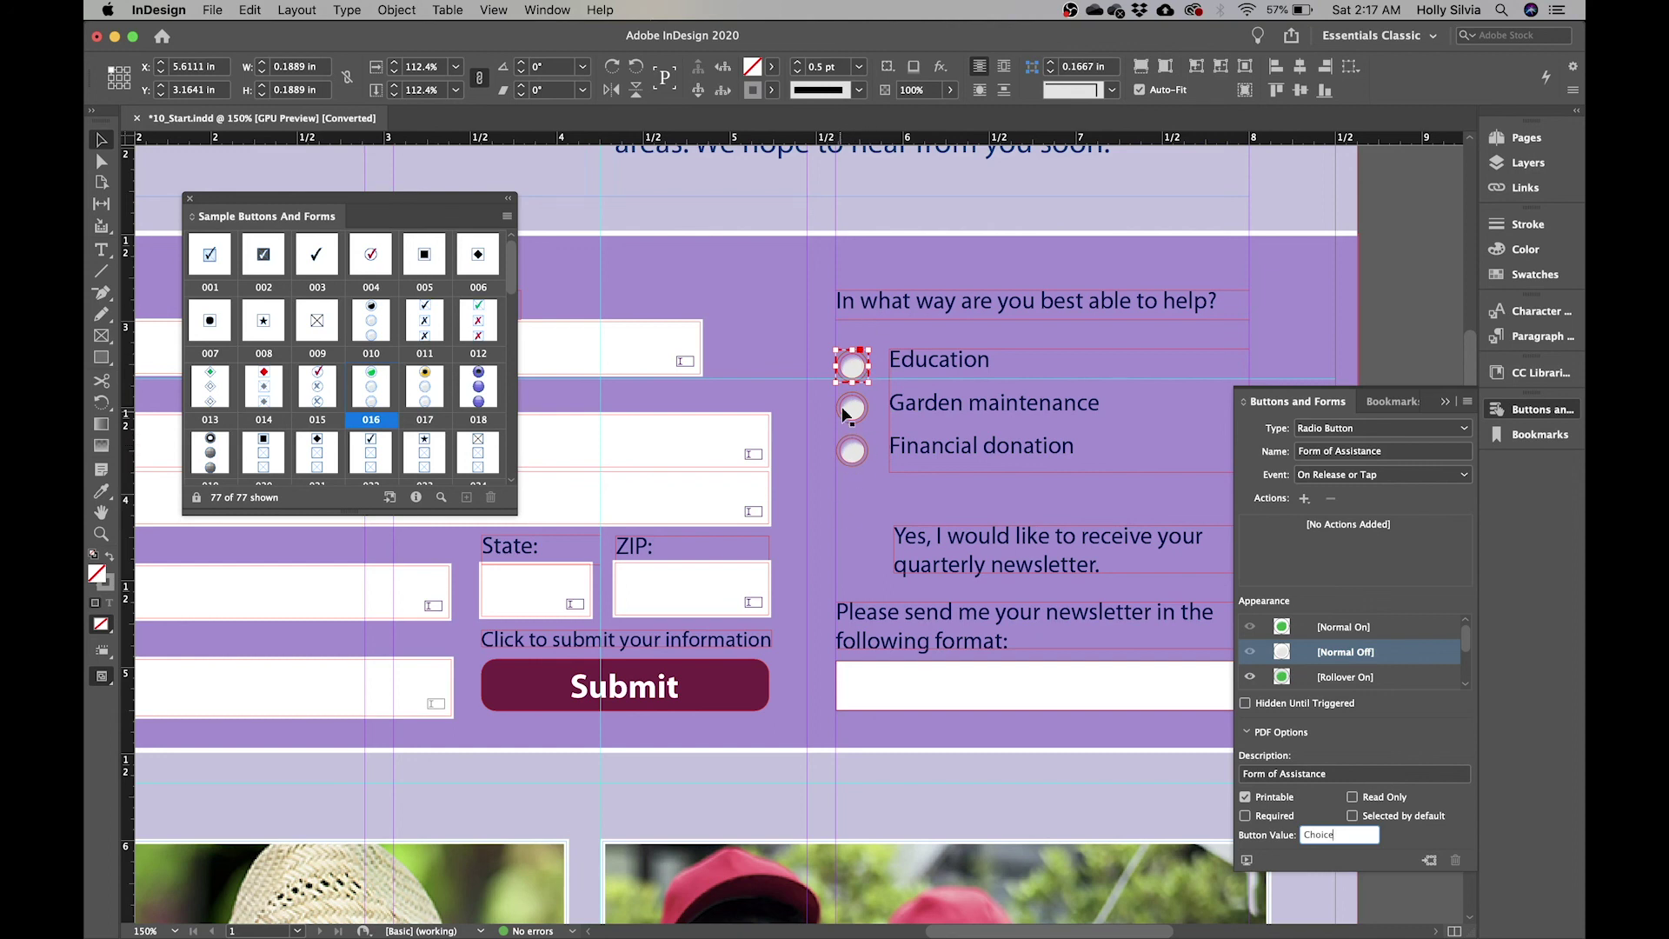
left_click(1386, 659)
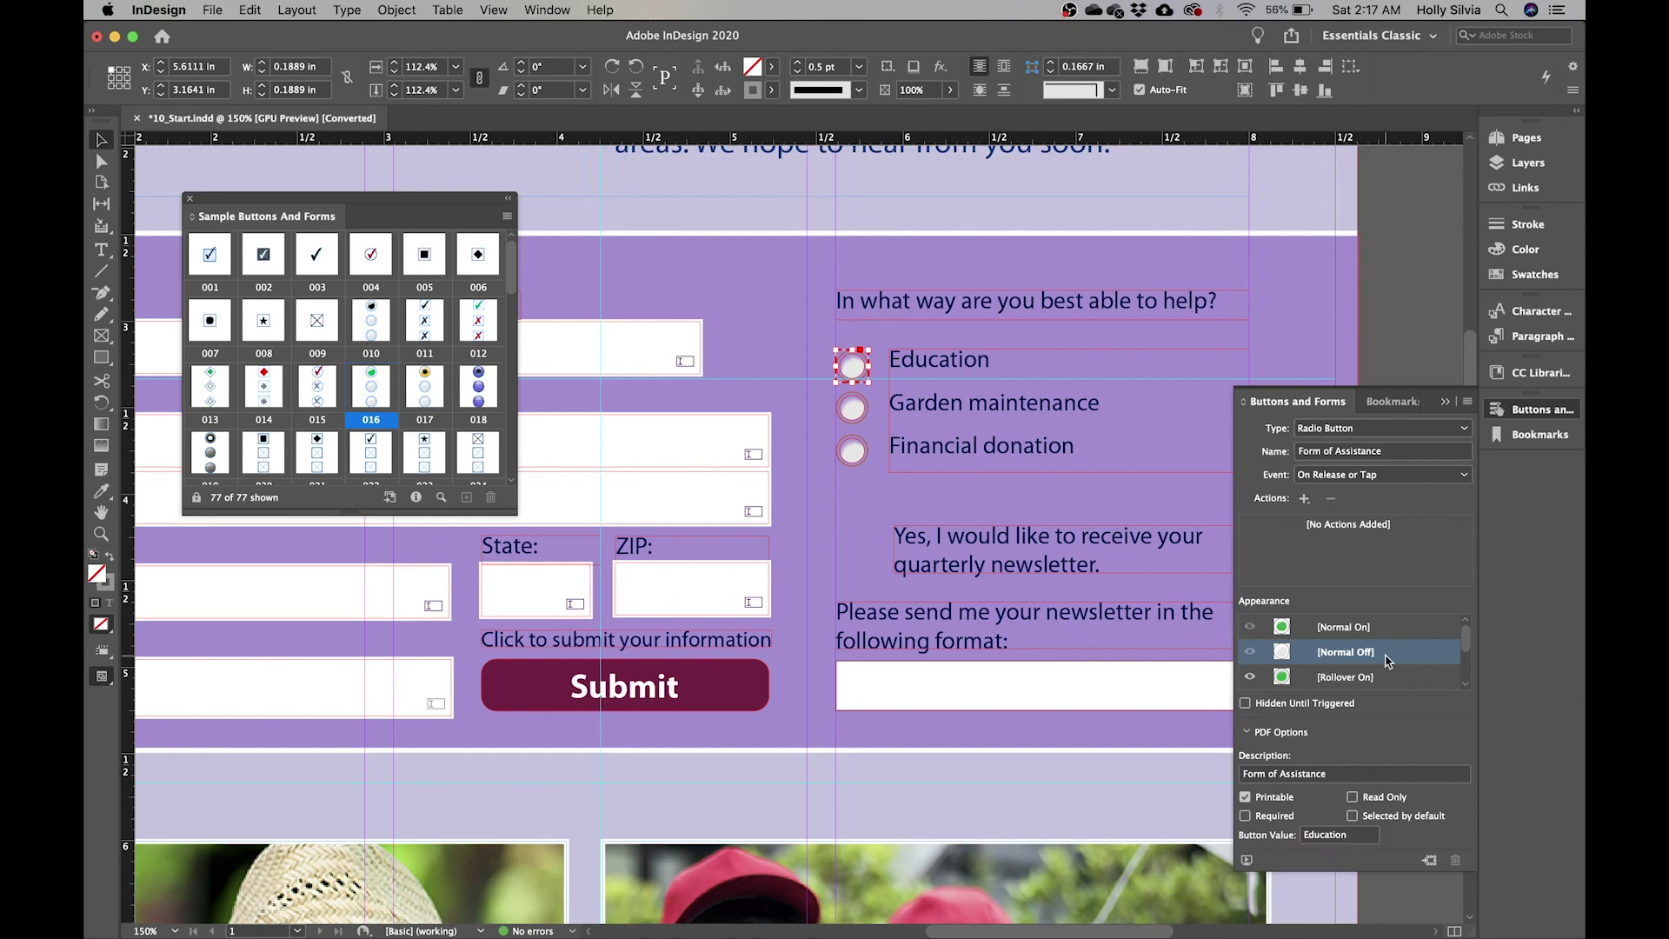
- Set the Garden maintenance radio button's value to 'Garden Maintenance'
left_click(852, 408)
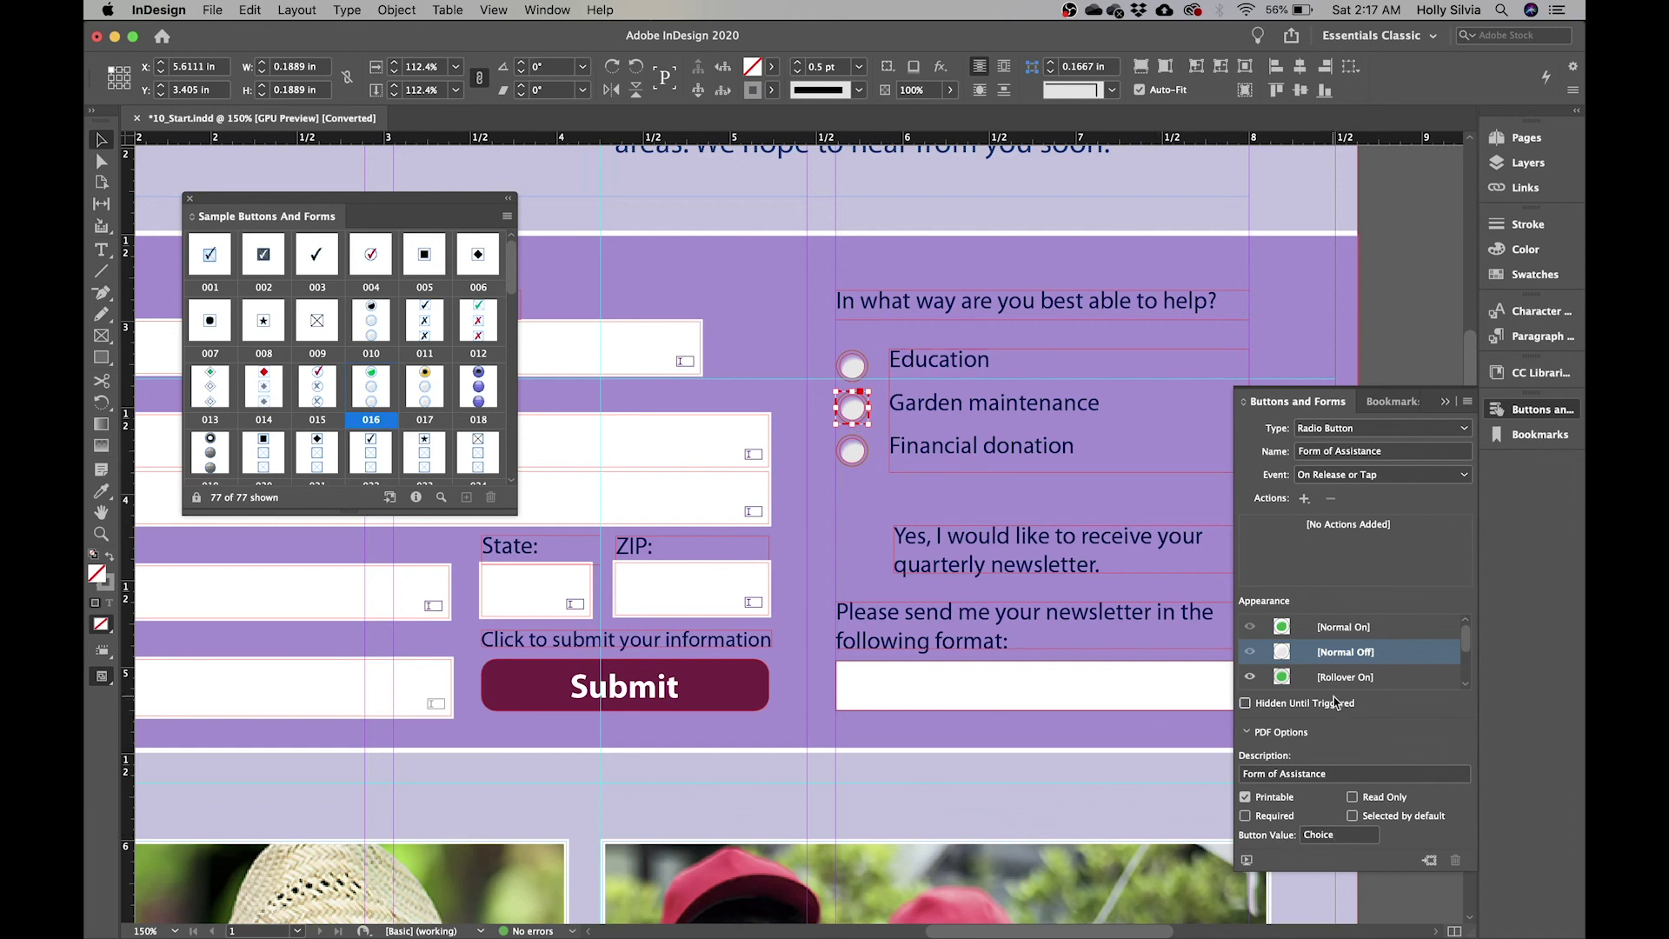
left_click(1348, 836)
key("BackSpace")
key("BackSpace")
key("BackSpace")
key("BackSpace")
key("BackSpace")
key("BackSpace")
type("Ga")
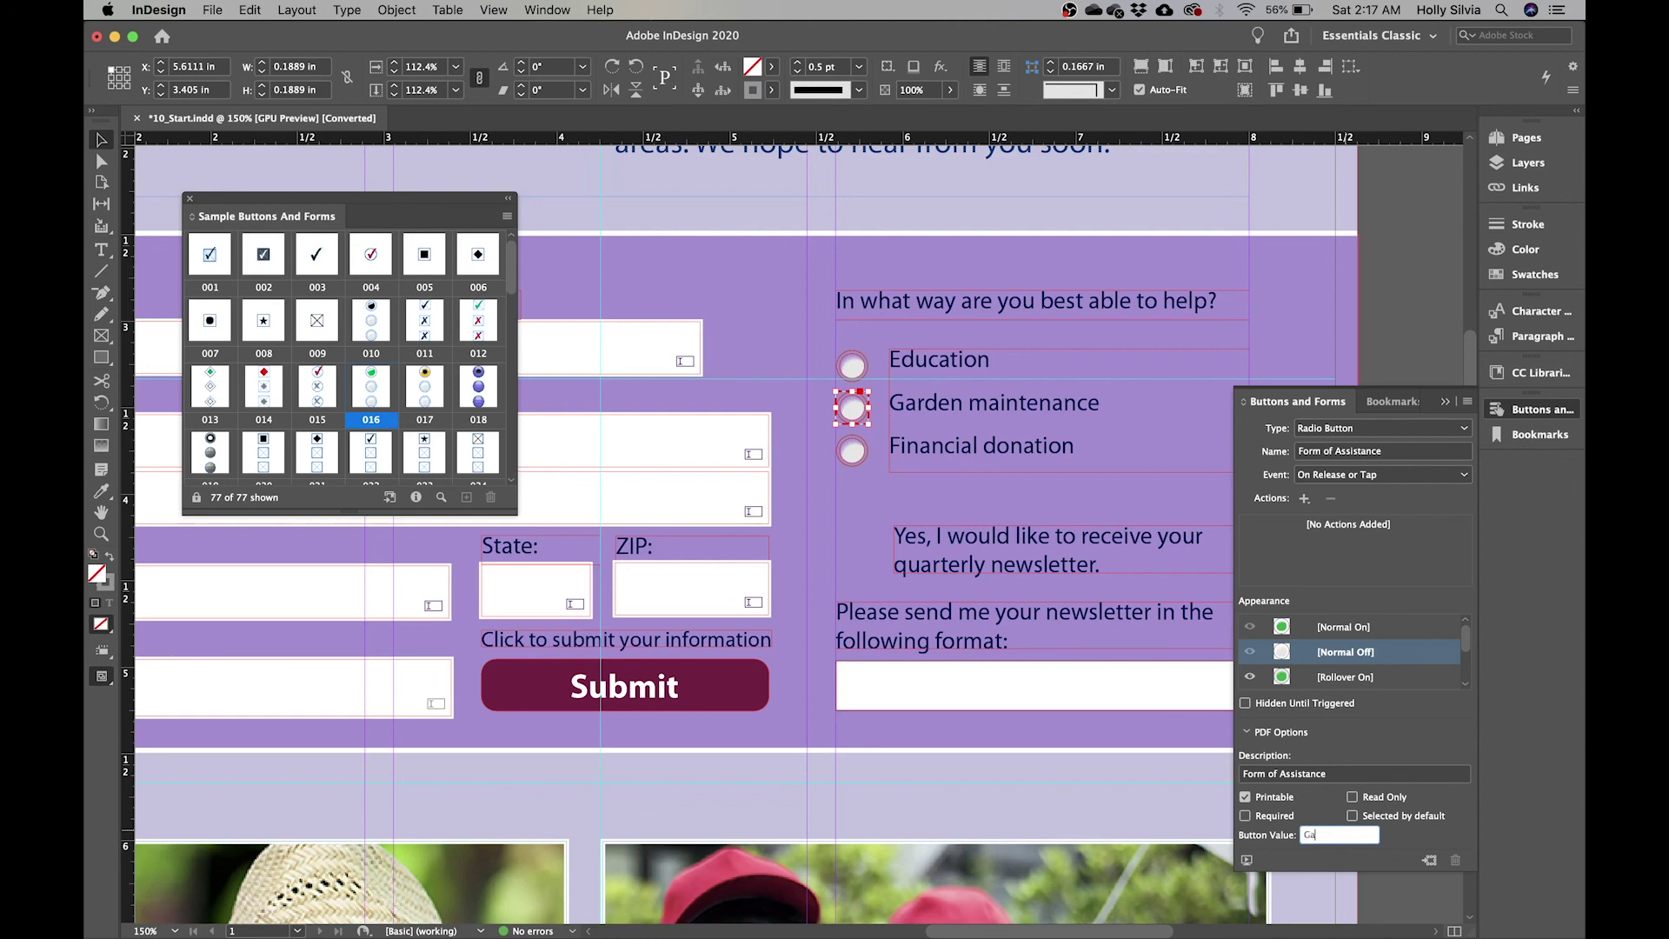
type("rden Mai")
type("ntena")
key("Return")
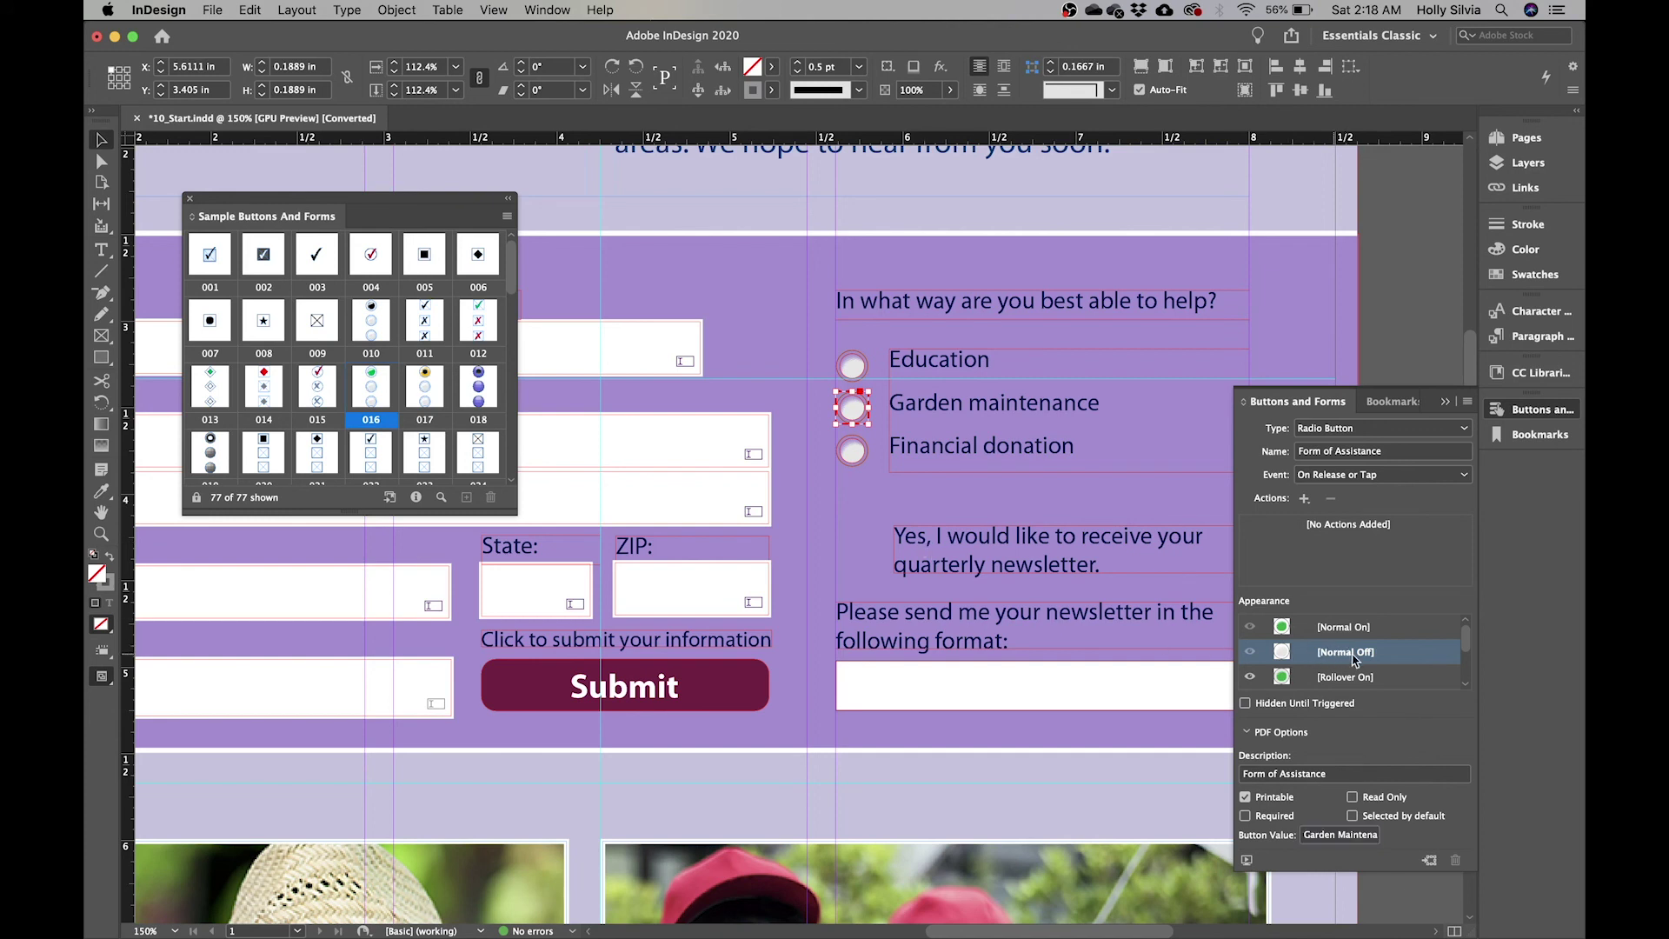
- Set the Financial donation radio button's value to 'Financial Donation'
left_click(852, 452)
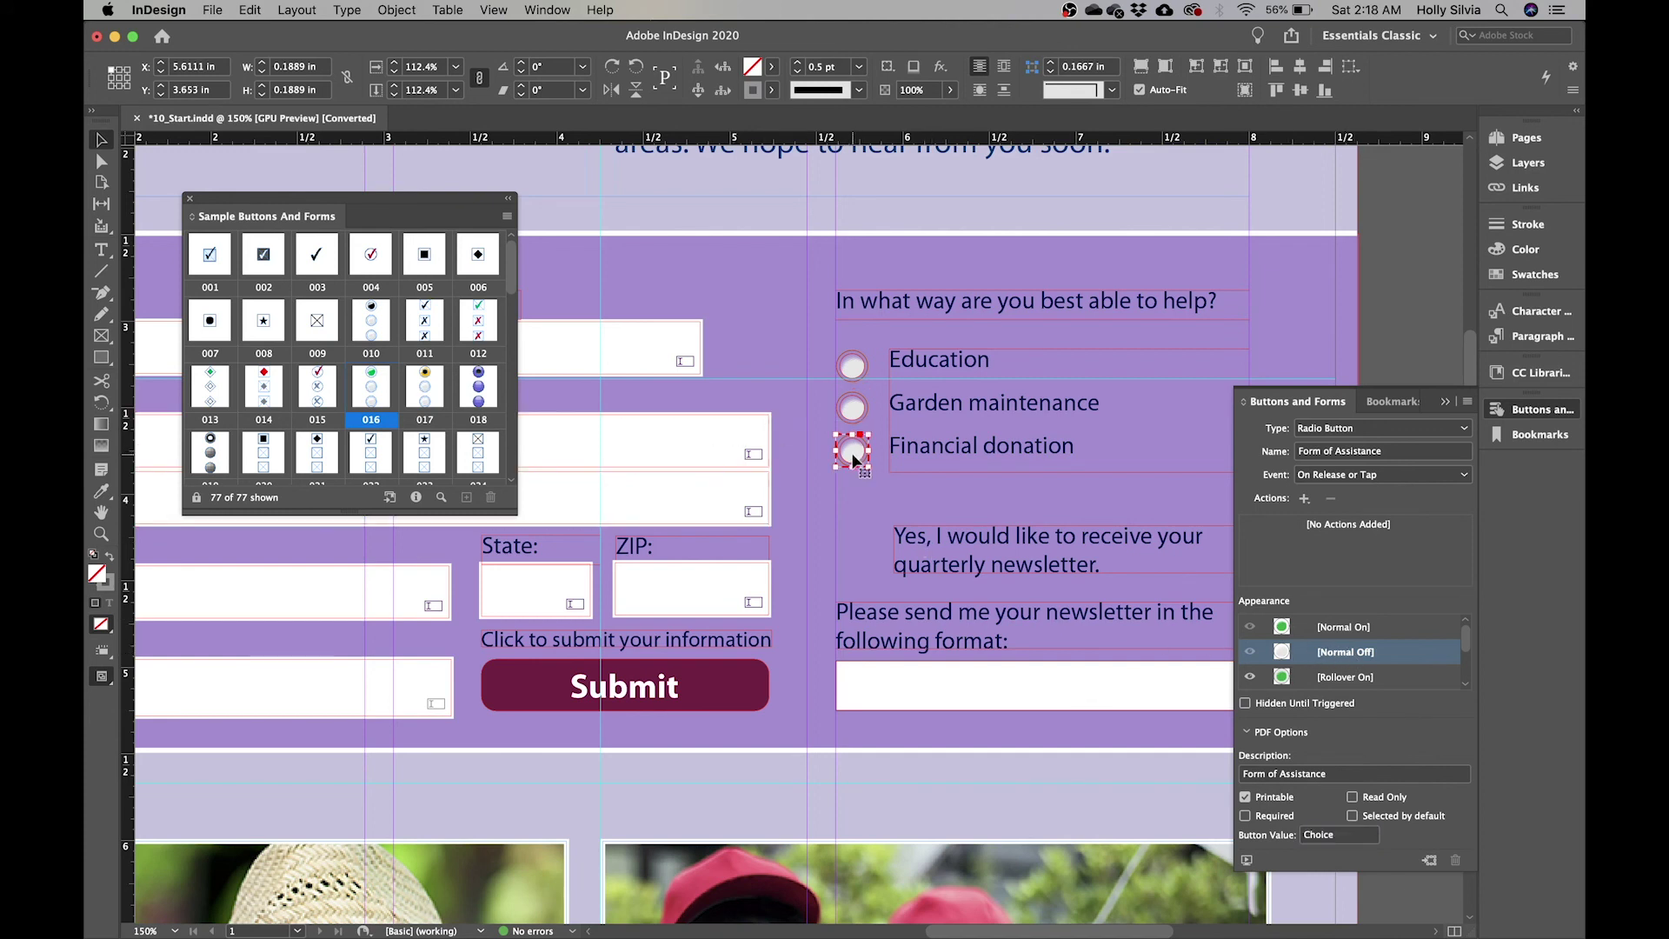
triple_click(1359, 834)
type("Choi")
key("BackSpace")
key("BackSpace")
key("BackSpace")
key("BackSpace")
type("Financial D")
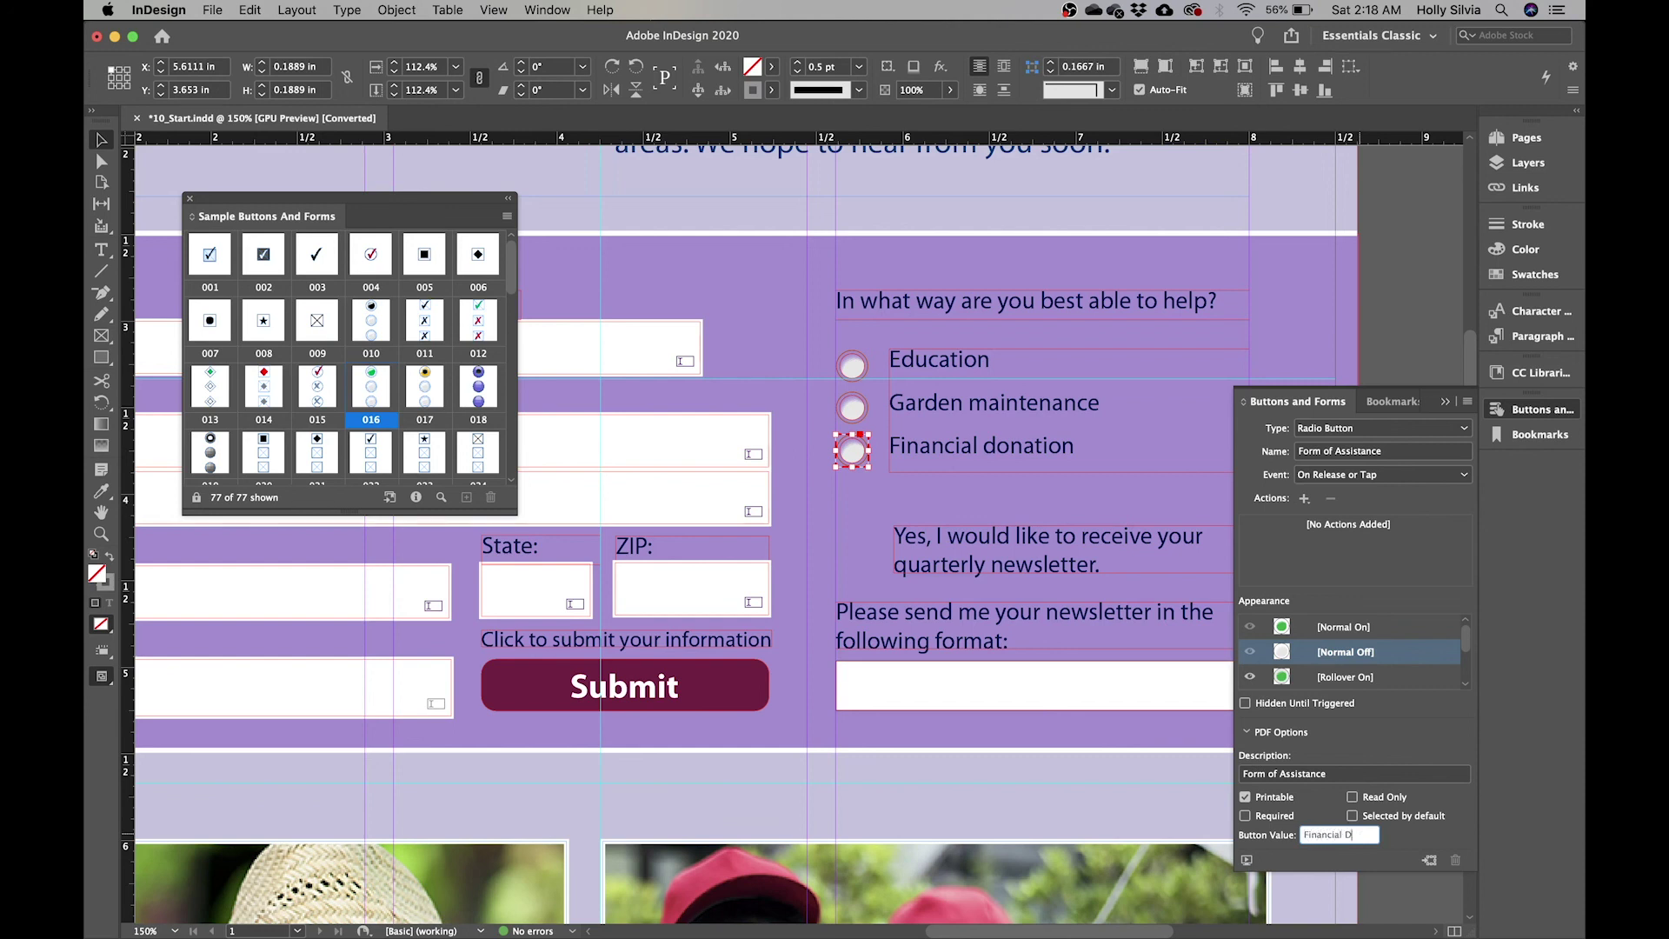
type("onation")
key("Return")
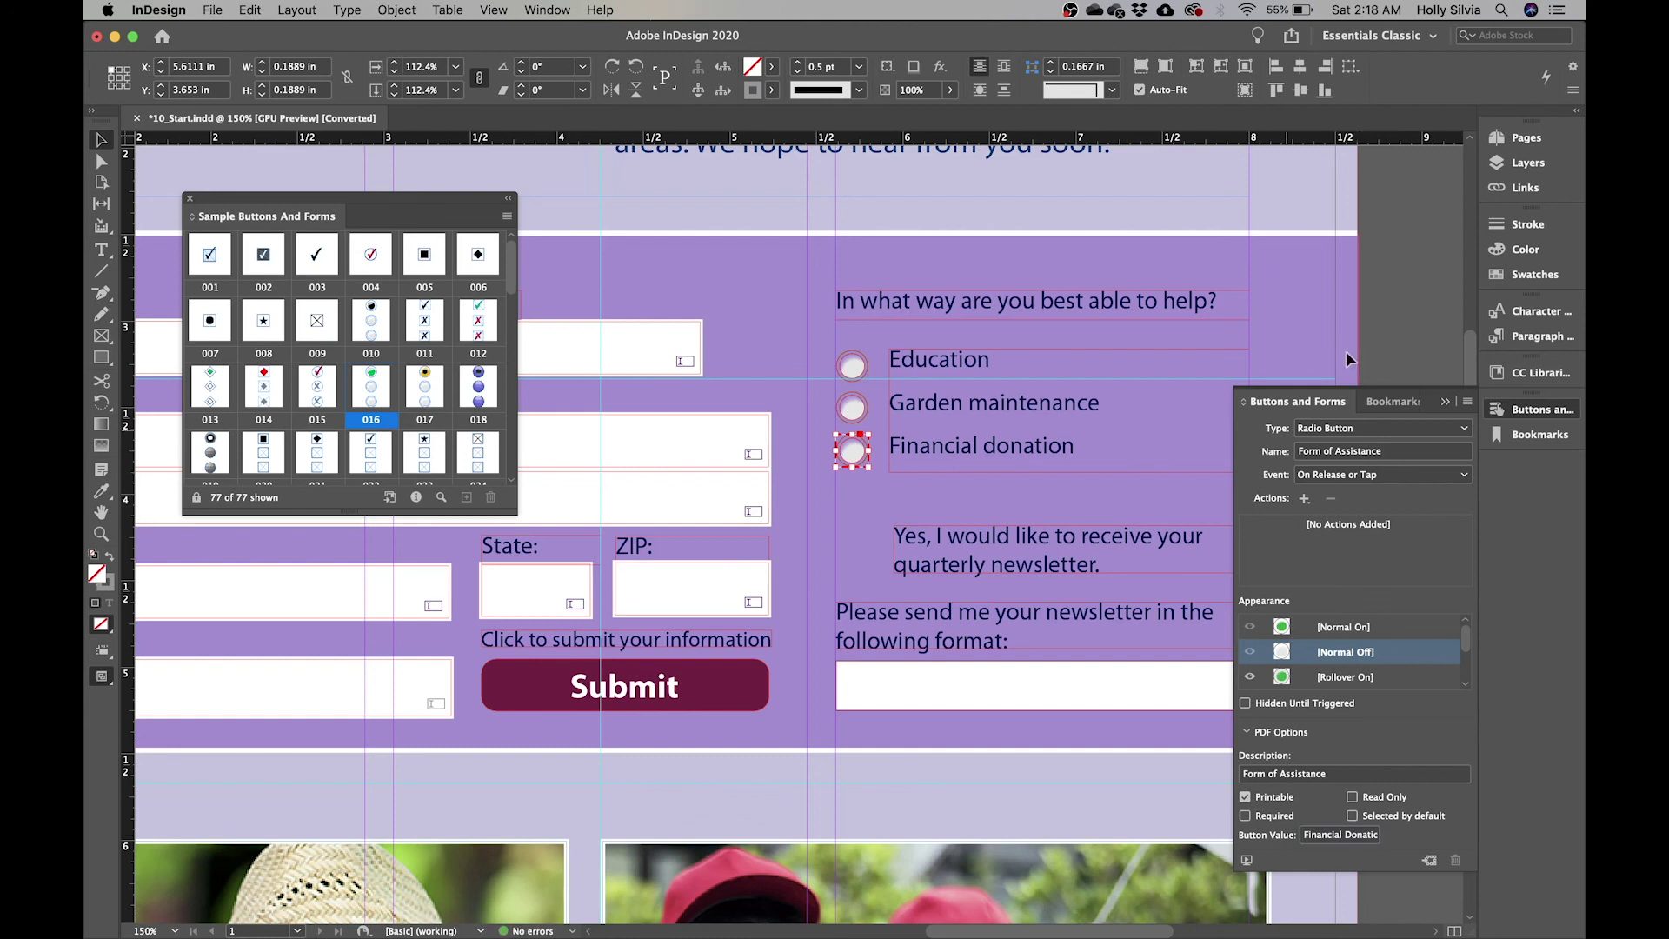
left_click(1417, 268)
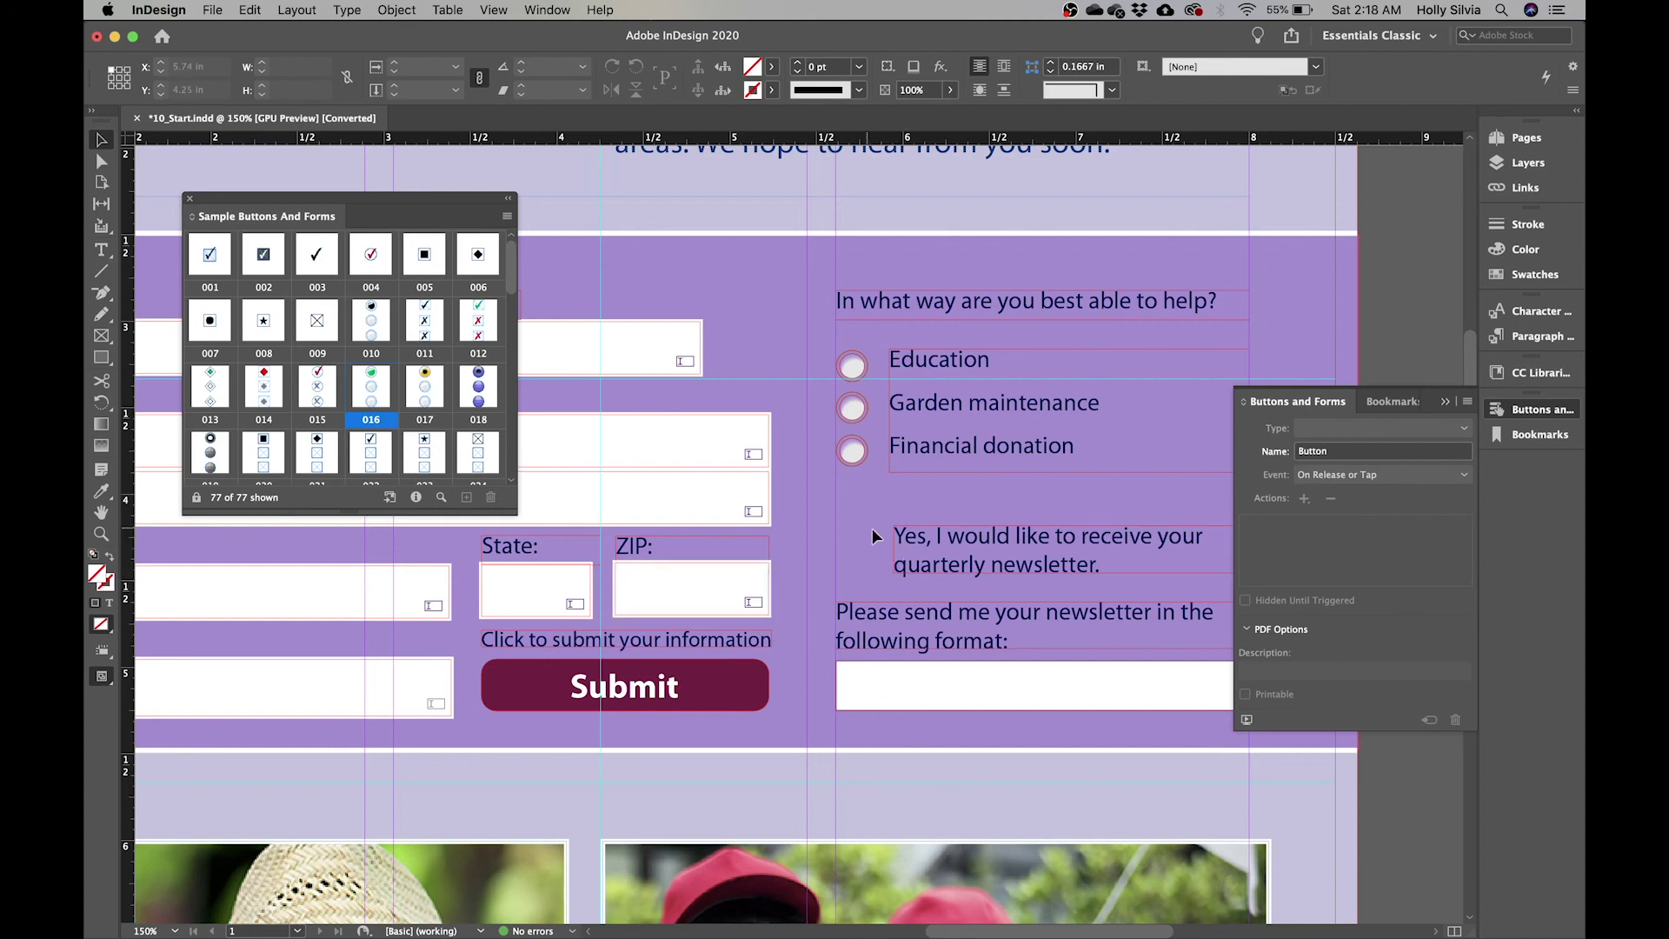
- Place checkbox sample 001 beside the newsletter sentence and shrink it to about 0.25 in
scroll(940, 556, "down", 3)
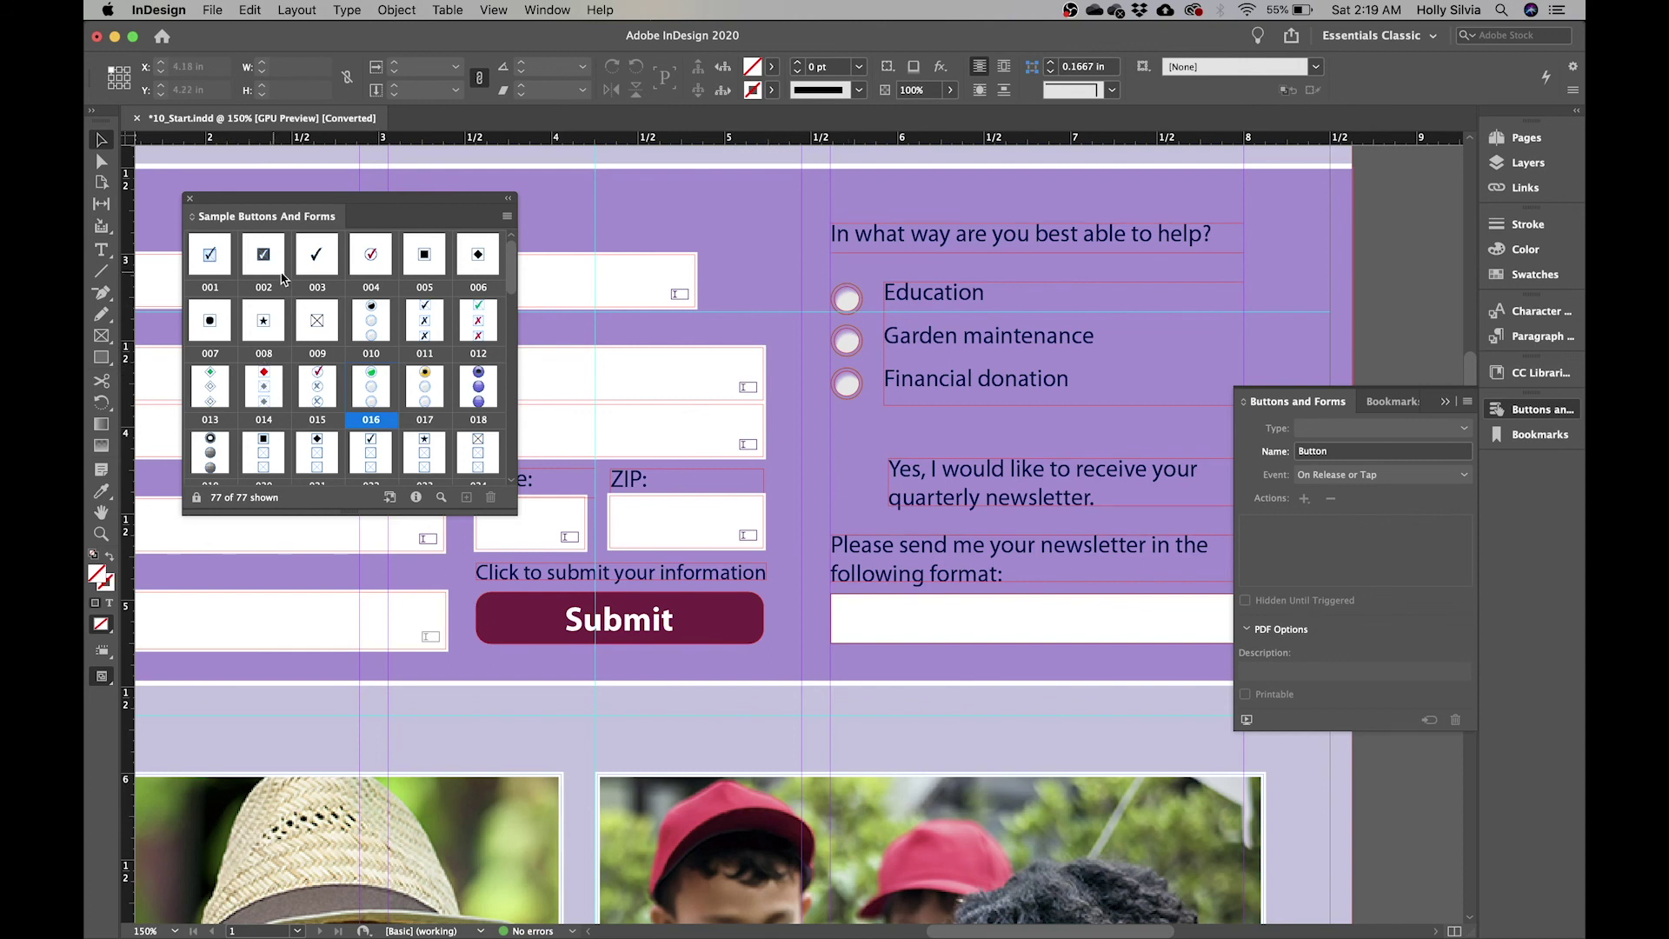
left_click_drag(211, 259, 879, 513)
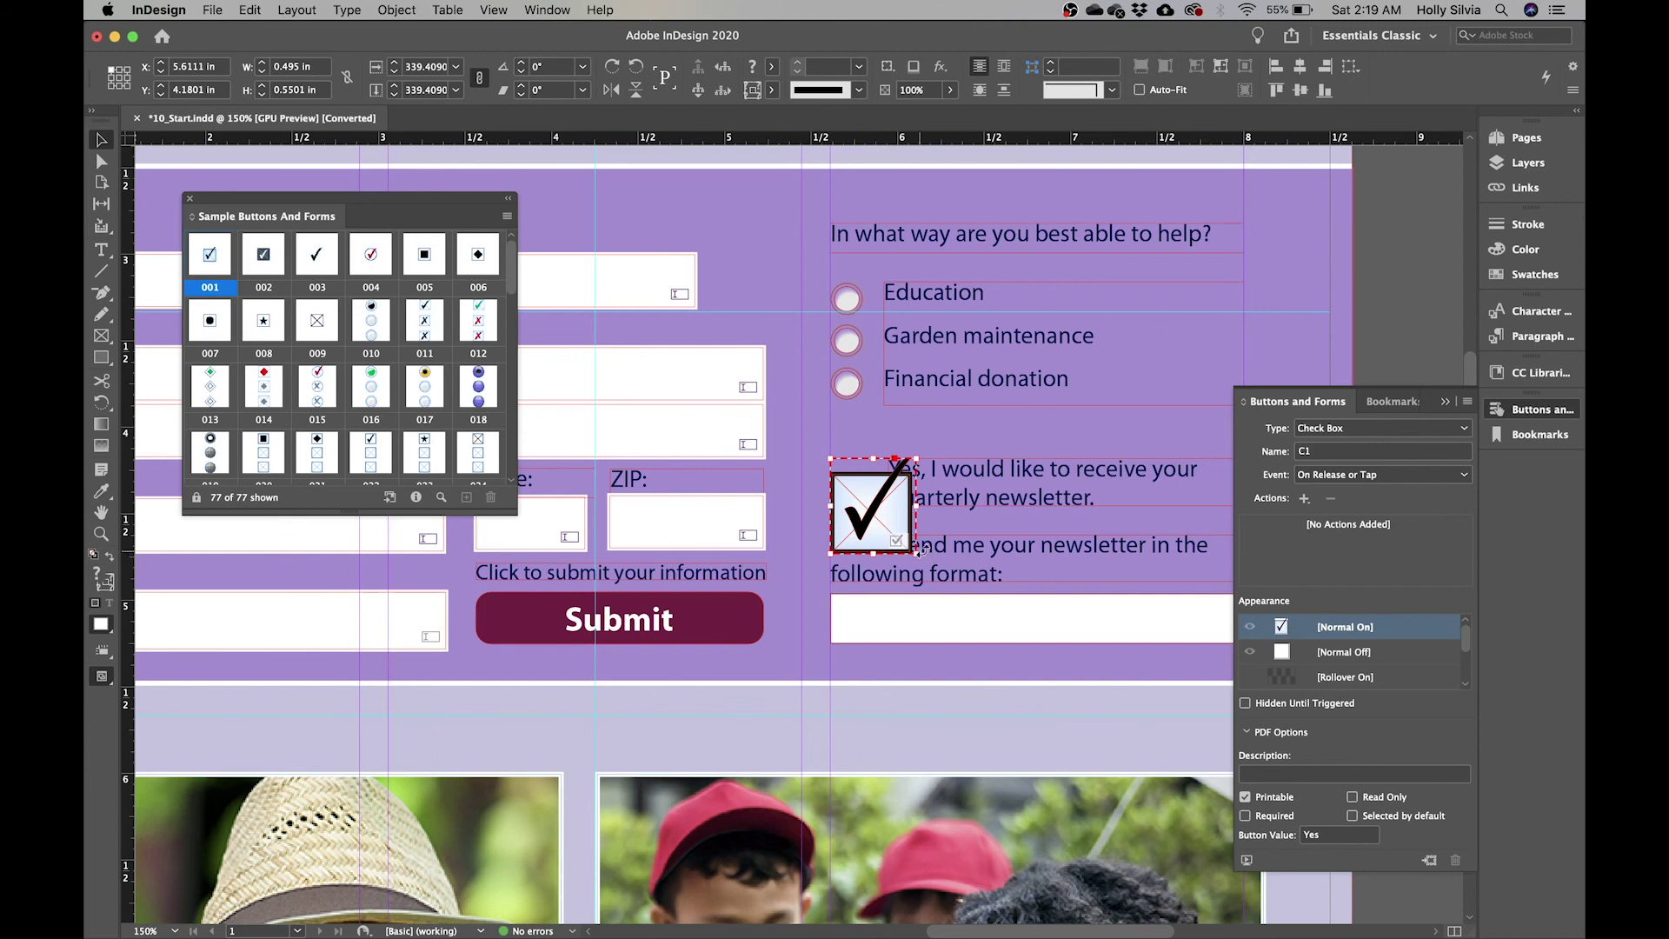
left_click_drag(915, 553, 874, 508)
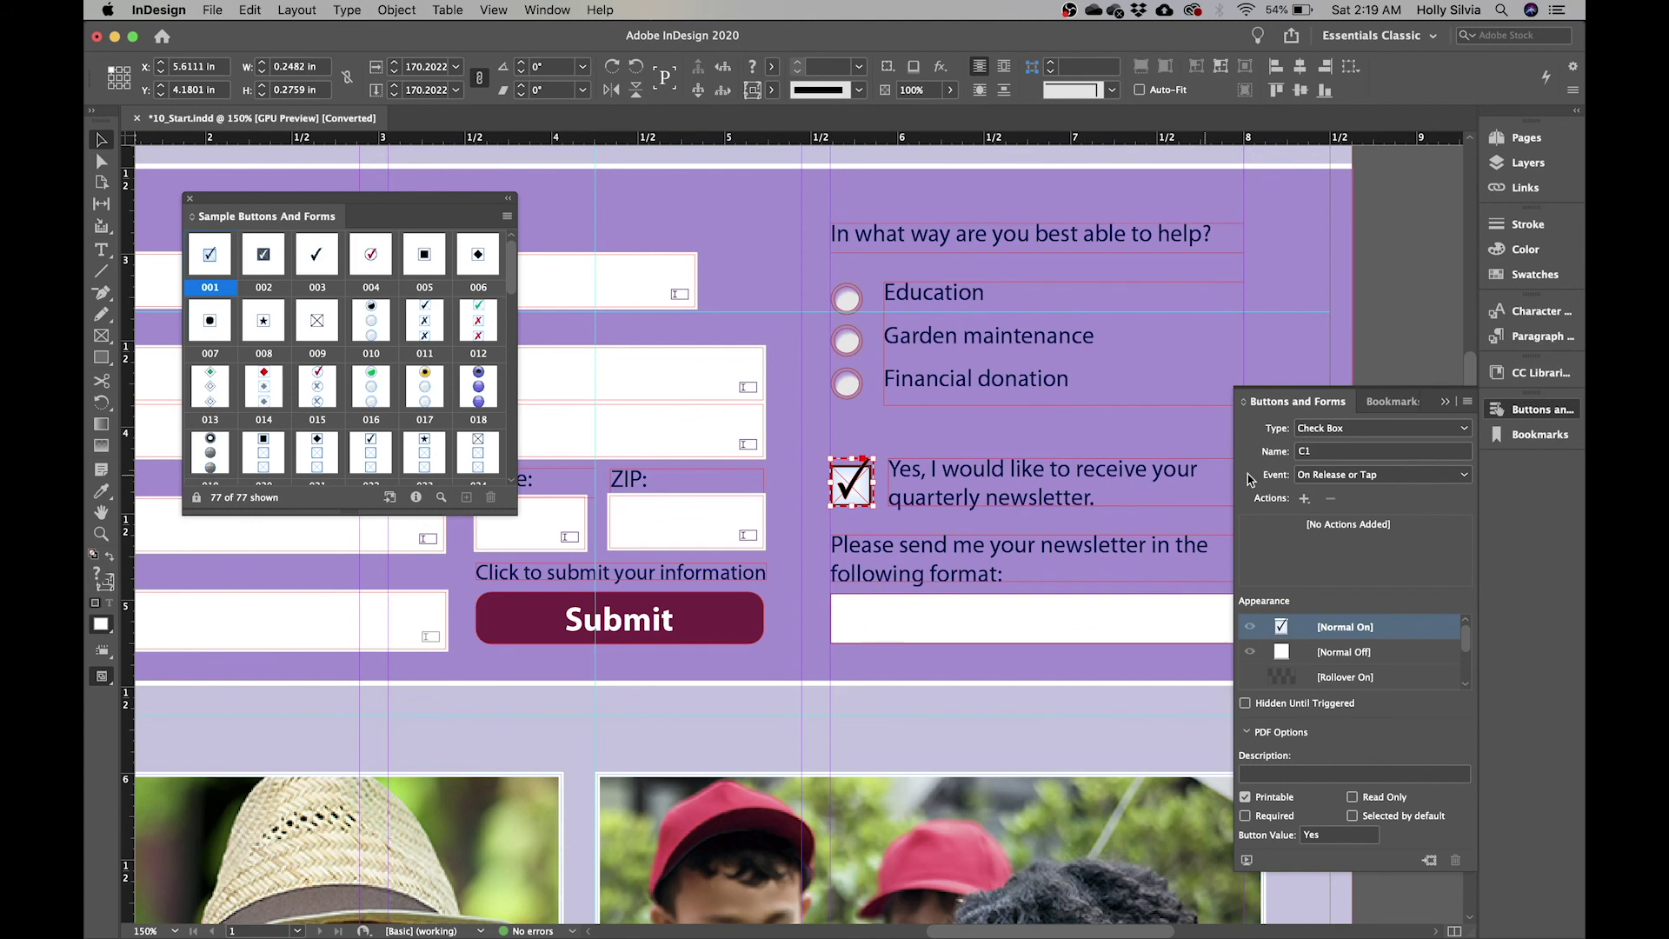
- Rename the checkbox from C1 to 'Receive Newsletter'
left_click(1345, 452)
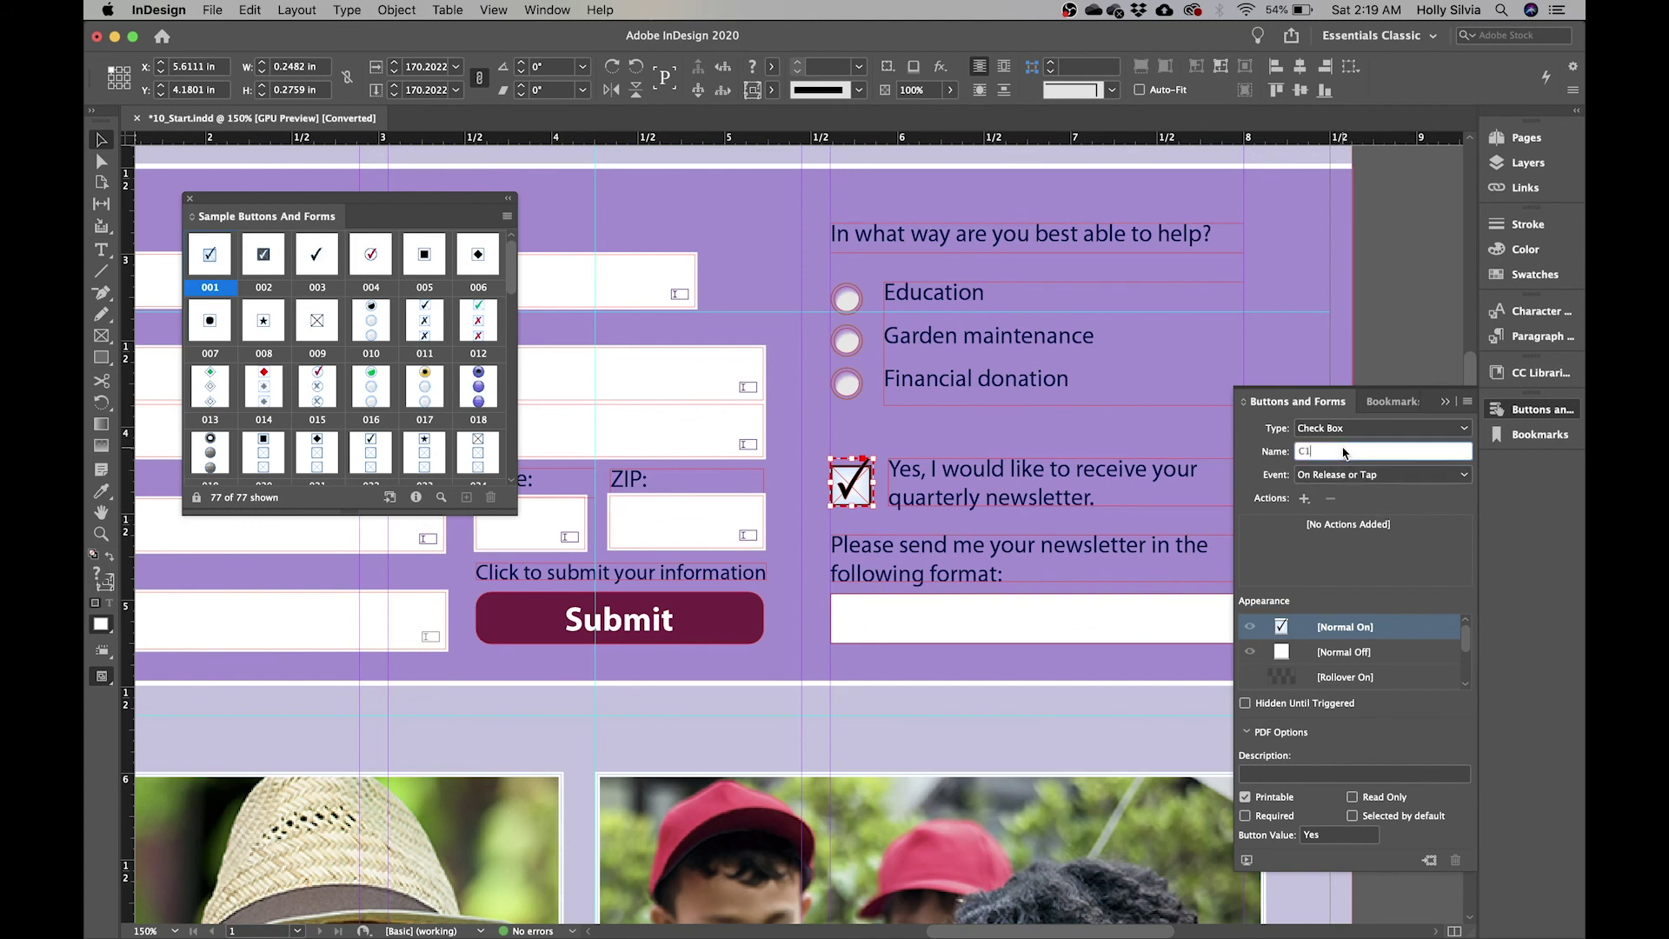
key("BackSpace")
type("Receive Newsletter")
key("Return")
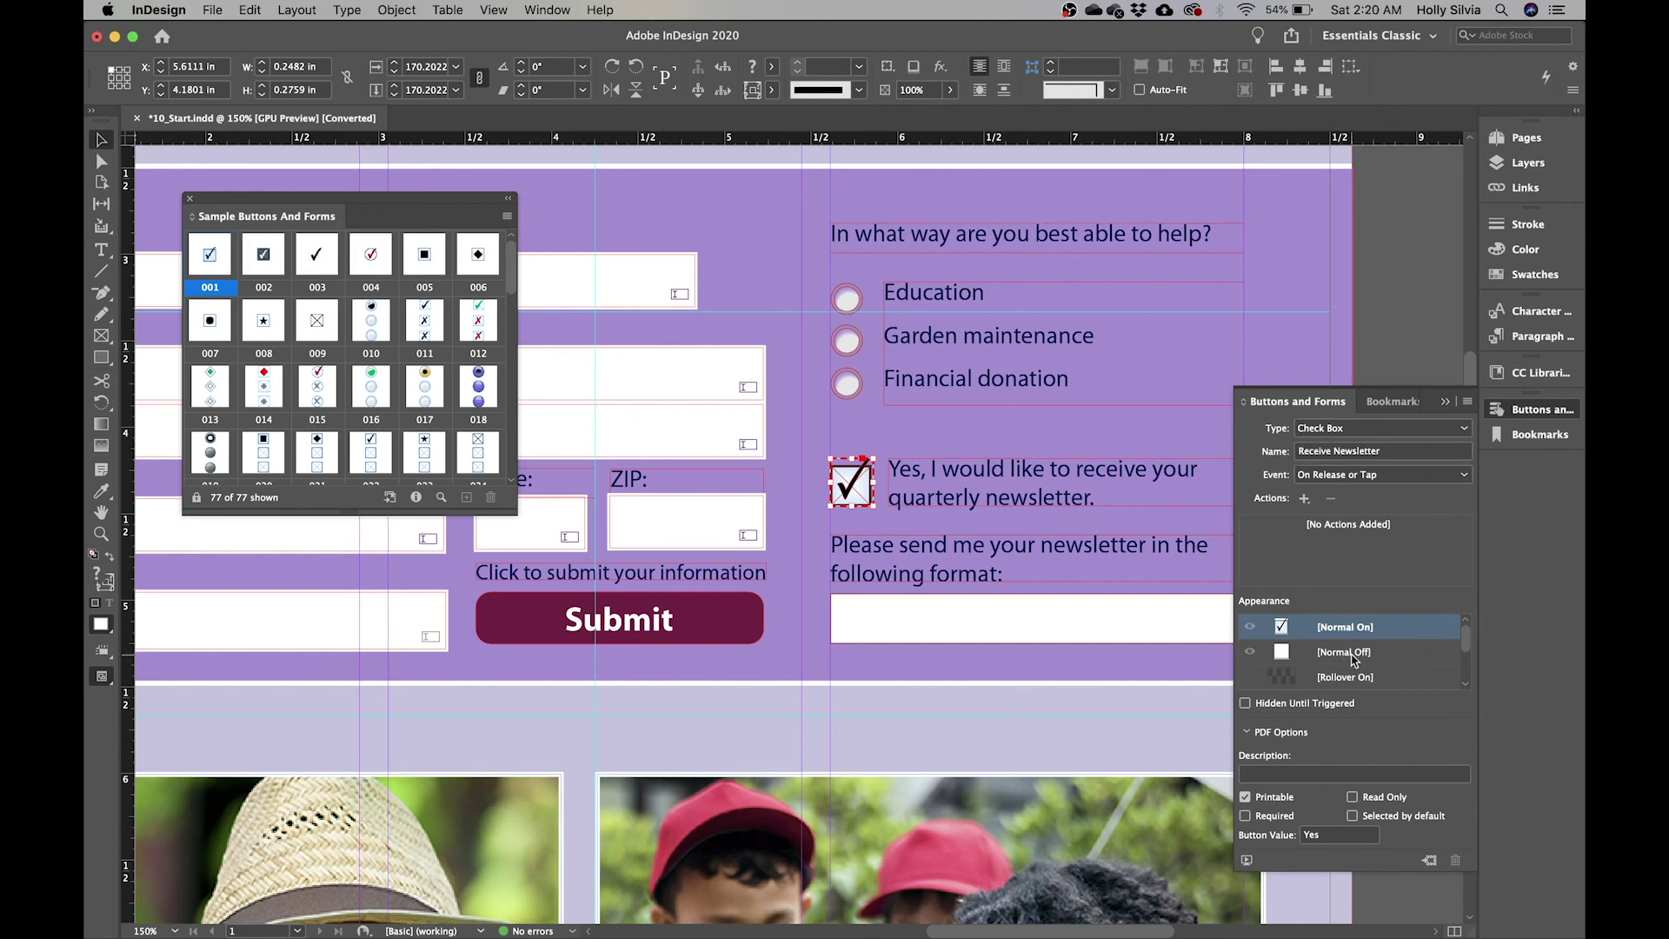
left_click(1347, 652)
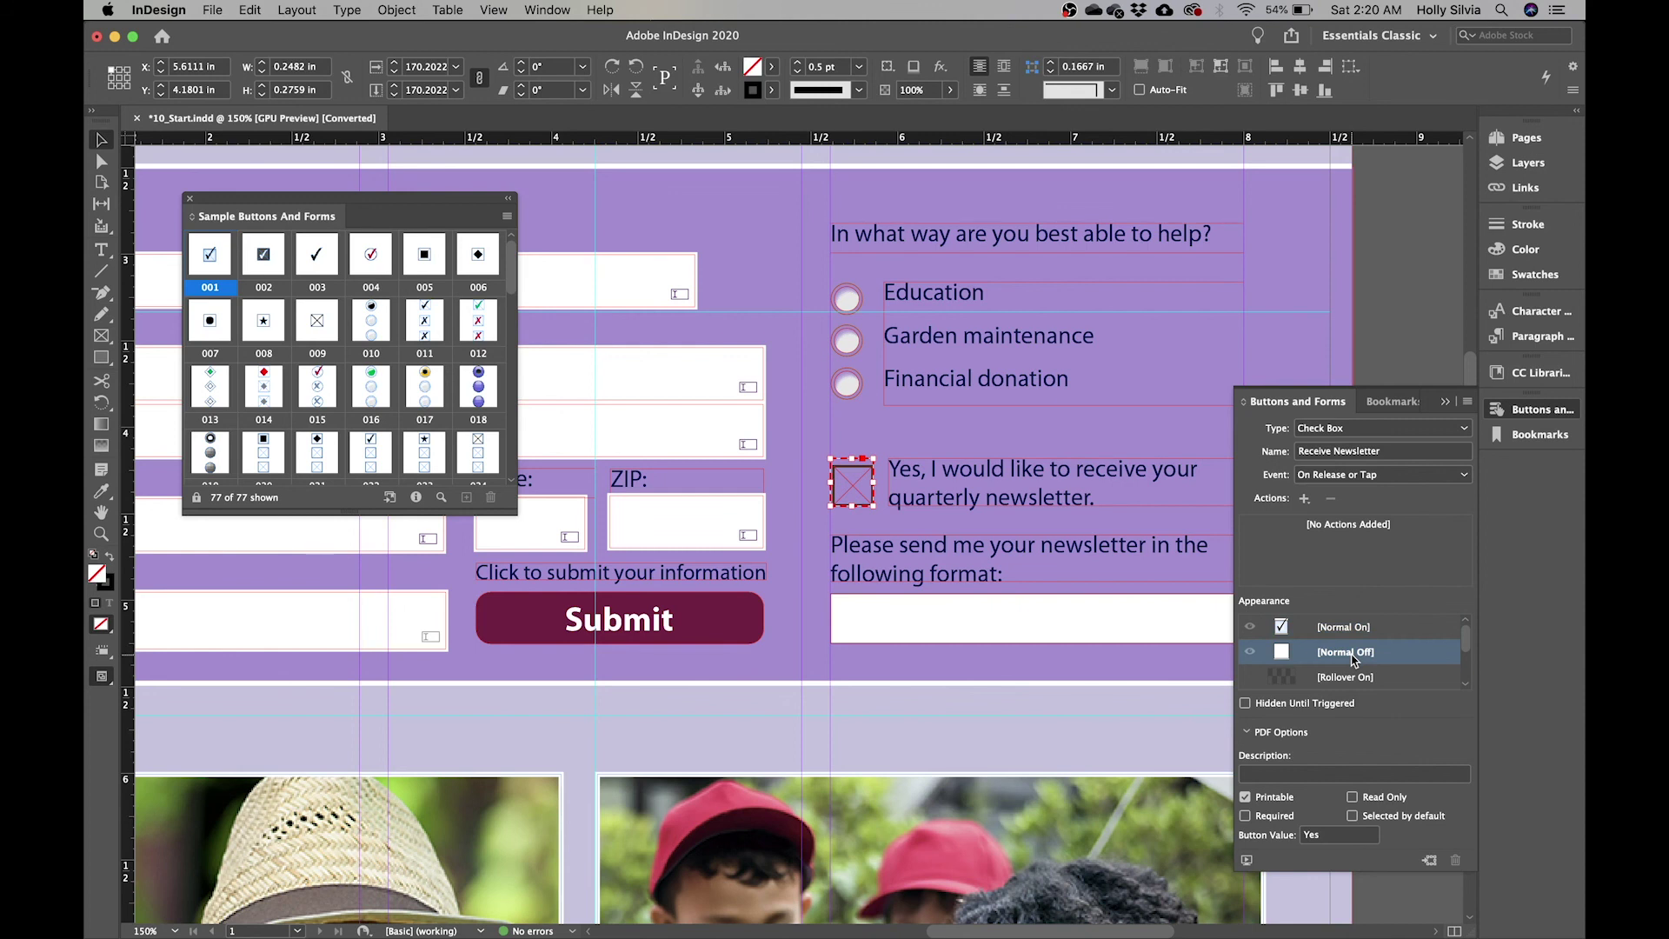
- Give the checkbox the description 'Check here if you'd like to receive our newsletter'
left_click(1323, 774)
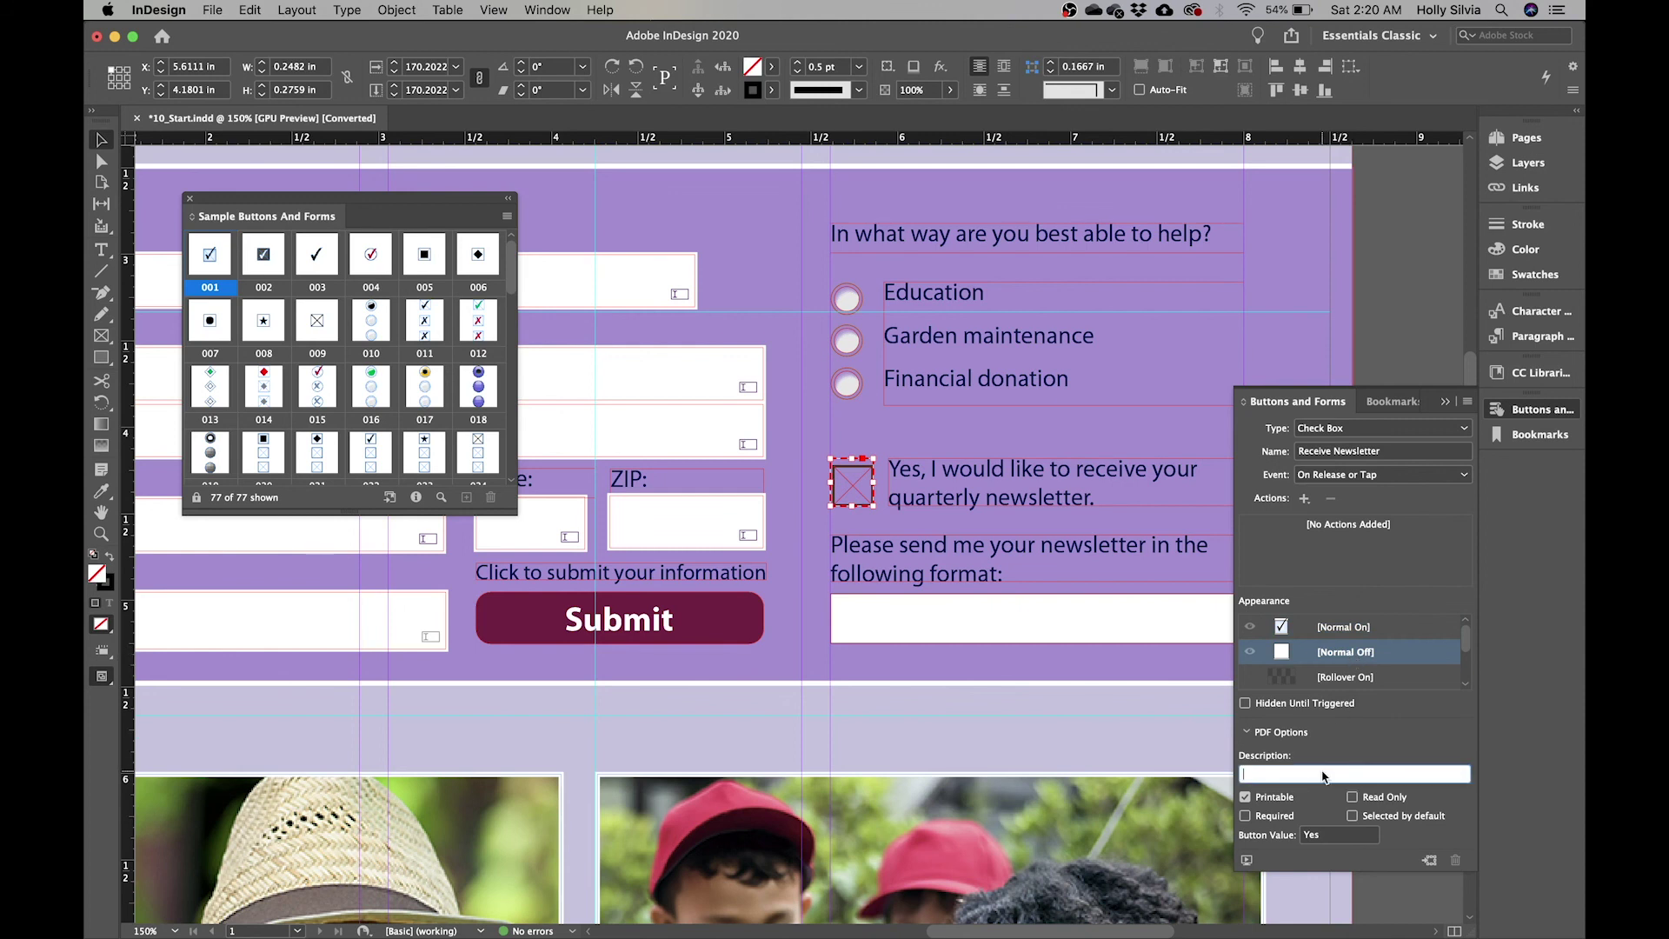
type("R")
key("BackSpace")
type("Check here if you'd like to receive our newsletter")
key("Return")
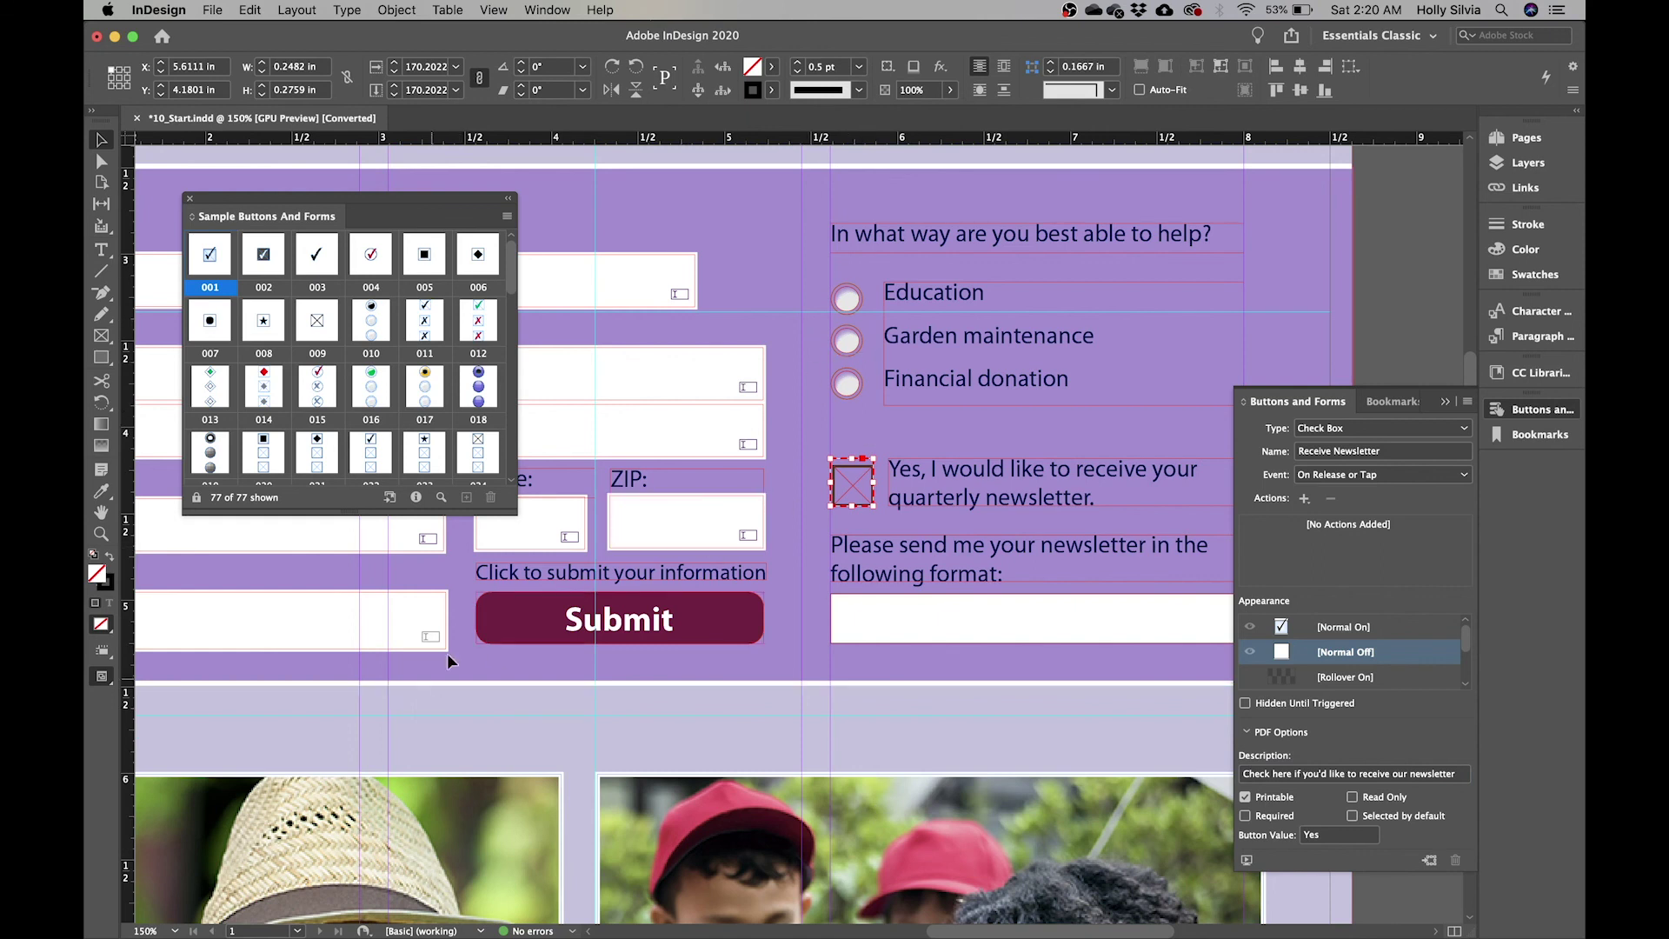
left_click(1523, 163)
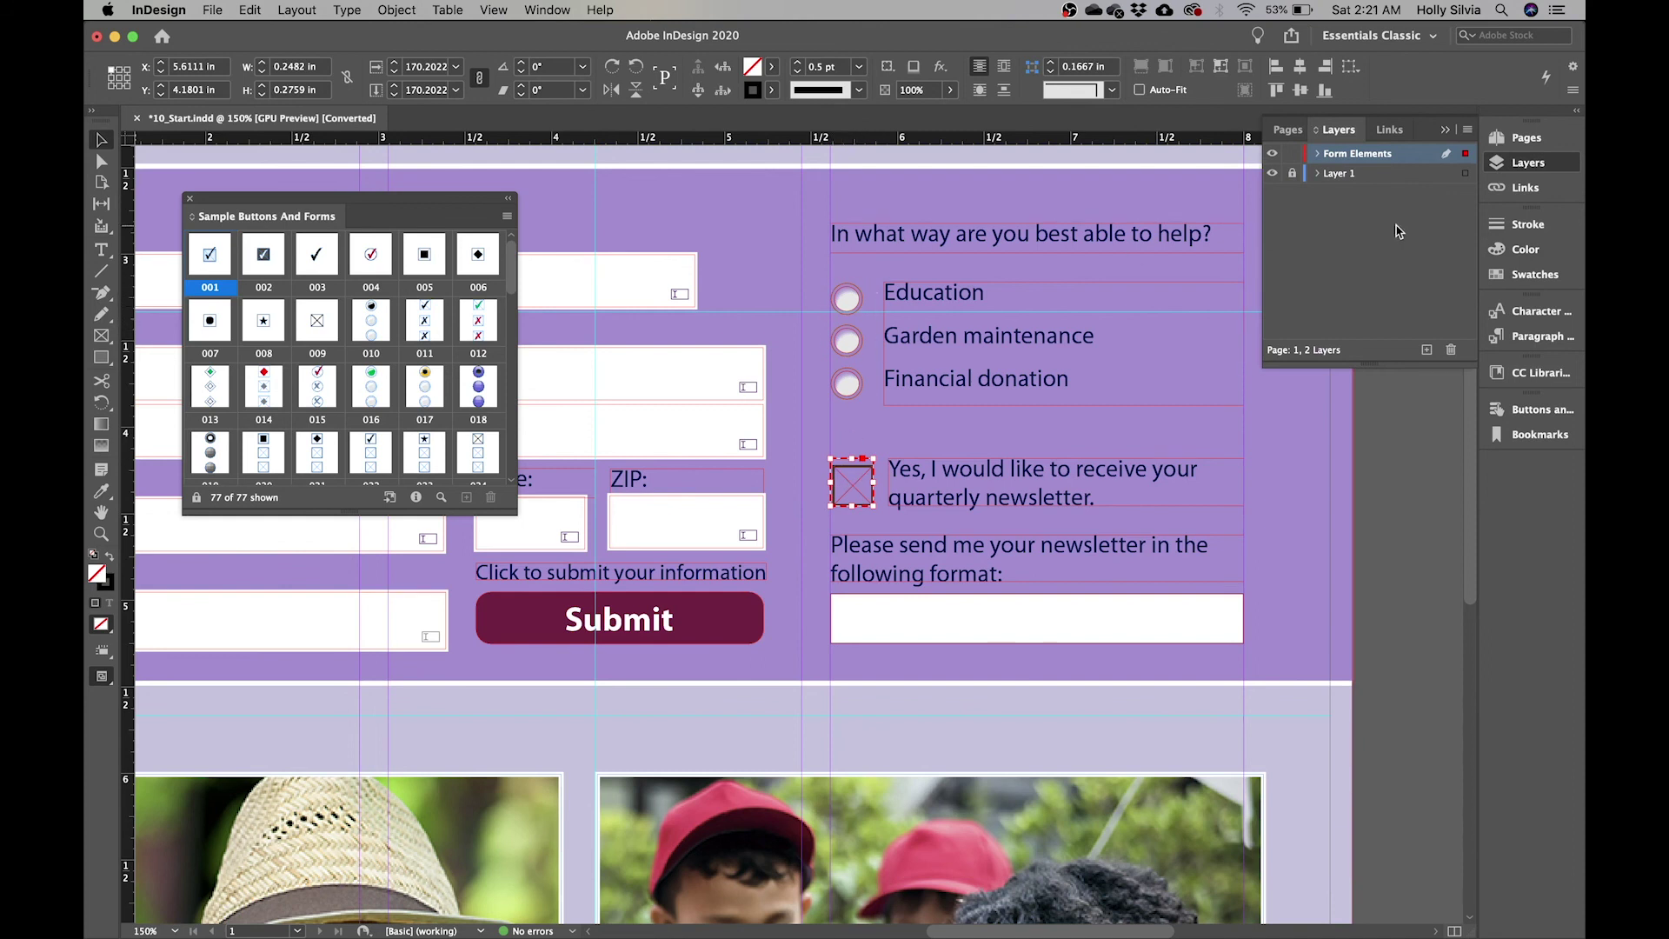
- Lock Layer 1 so only Form Elements stays editable, then bring back Buttons and Forms
left_click(1519, 171)
left_click(1518, 171)
left_click(1293, 174)
left_click(1528, 164)
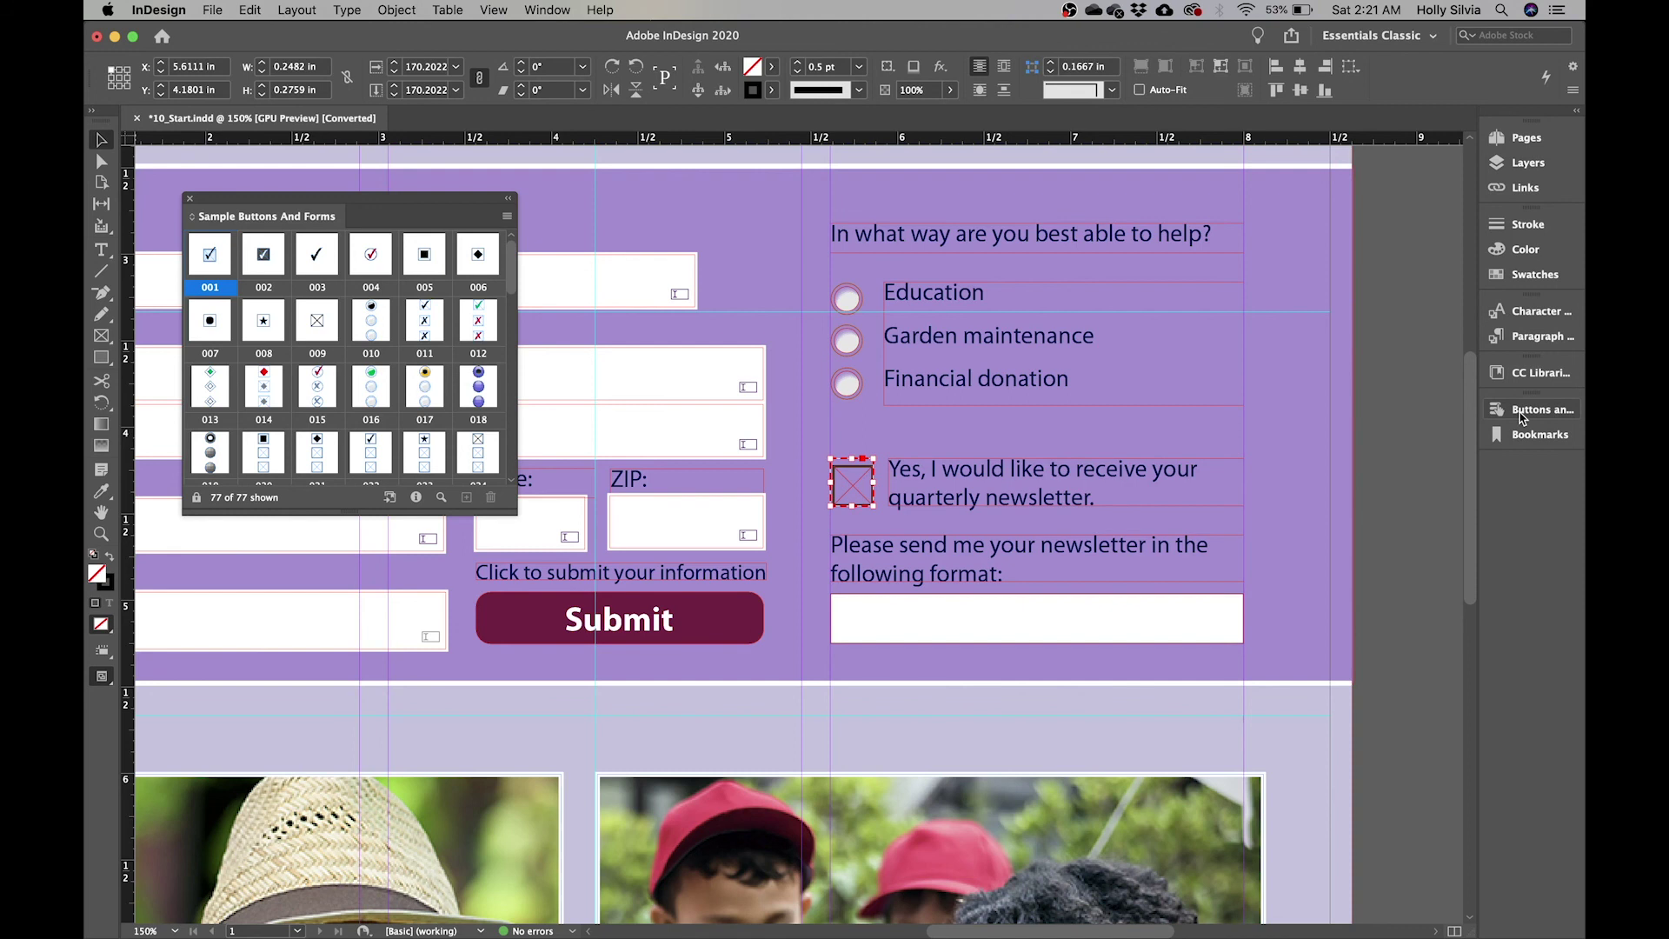
left_click(1521, 417)
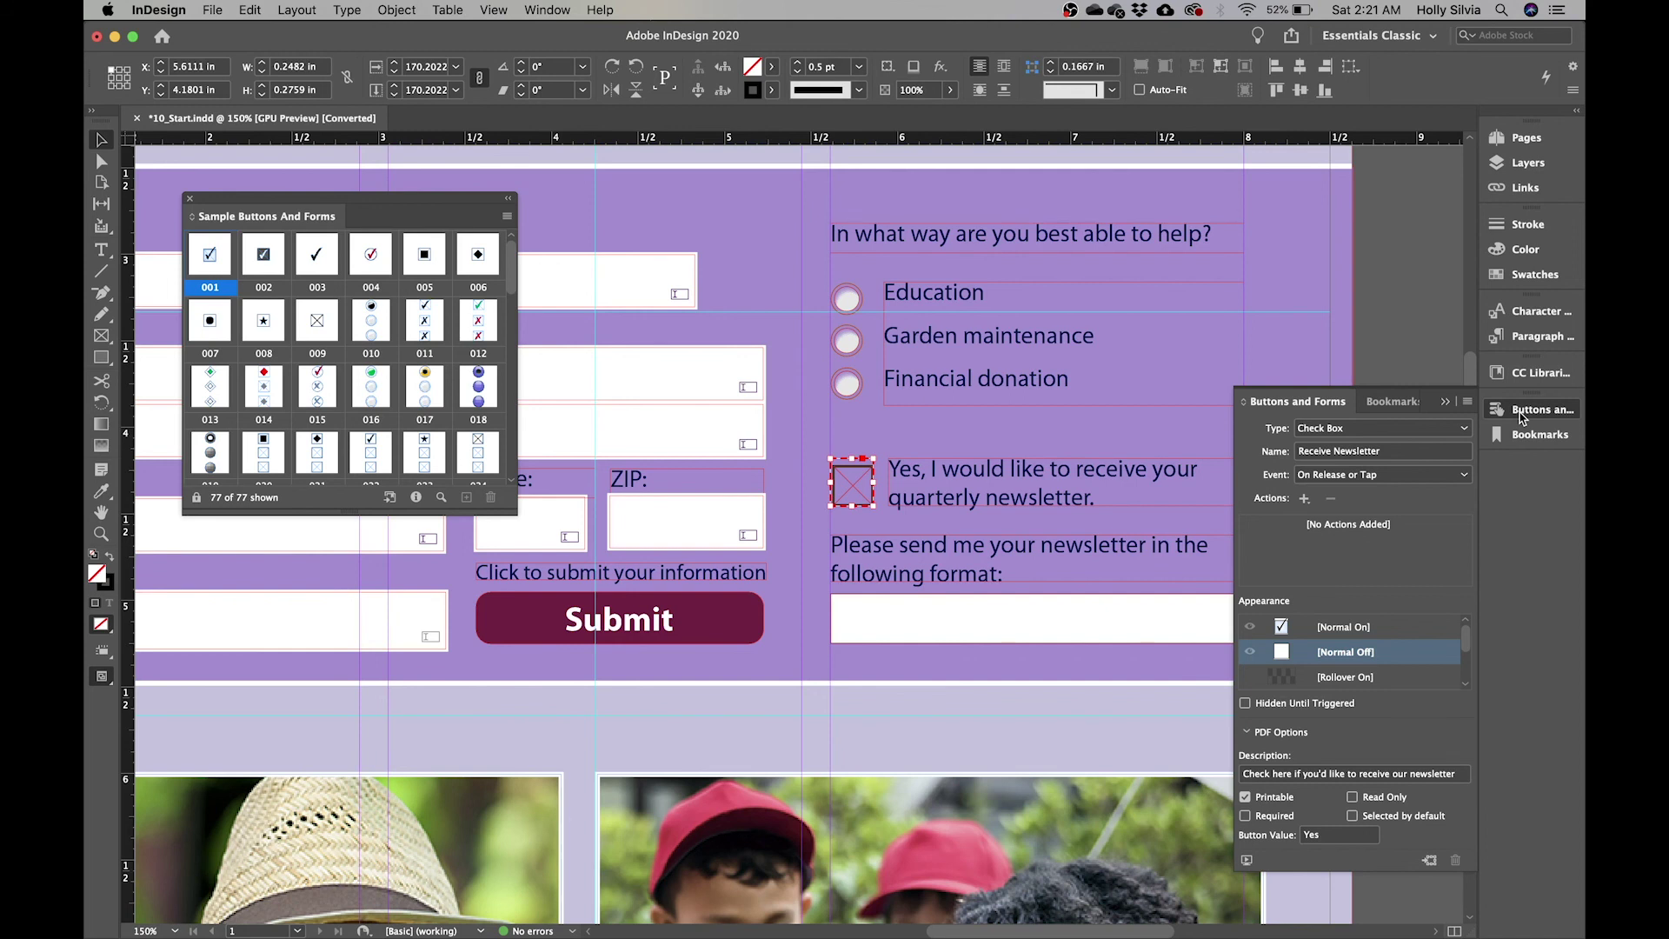
- Convert the newsletter format field into a combo box
scroll(1108, 553, "right", 4)
scroll(1108, 552, "down", 2)
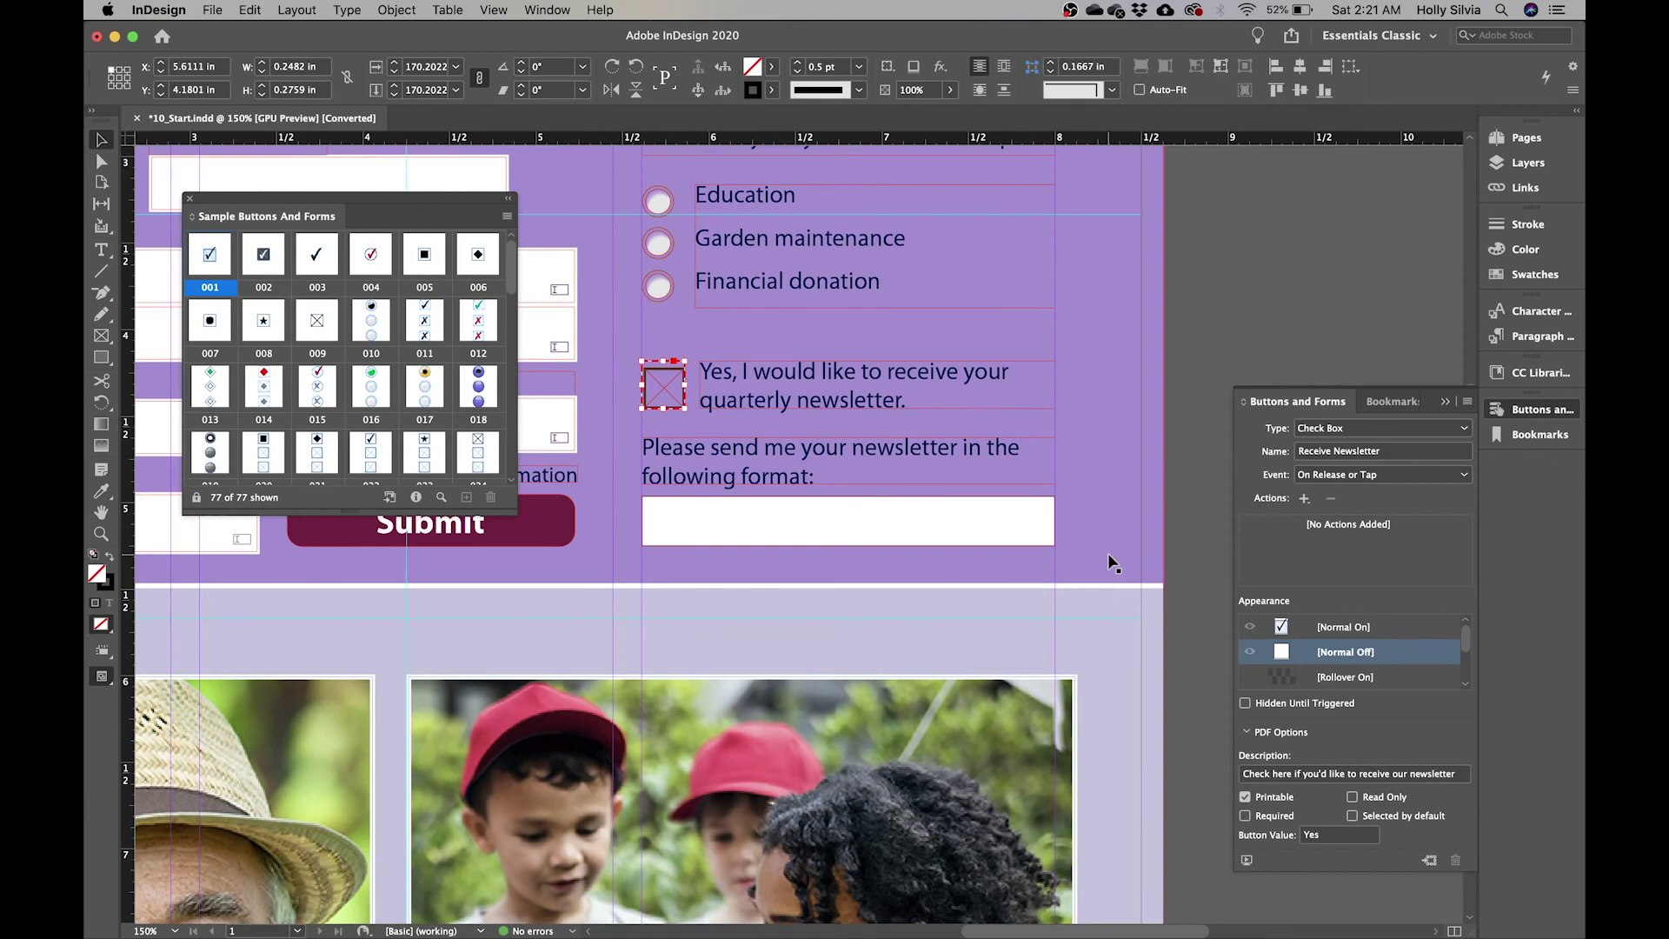
left_click(879, 521)
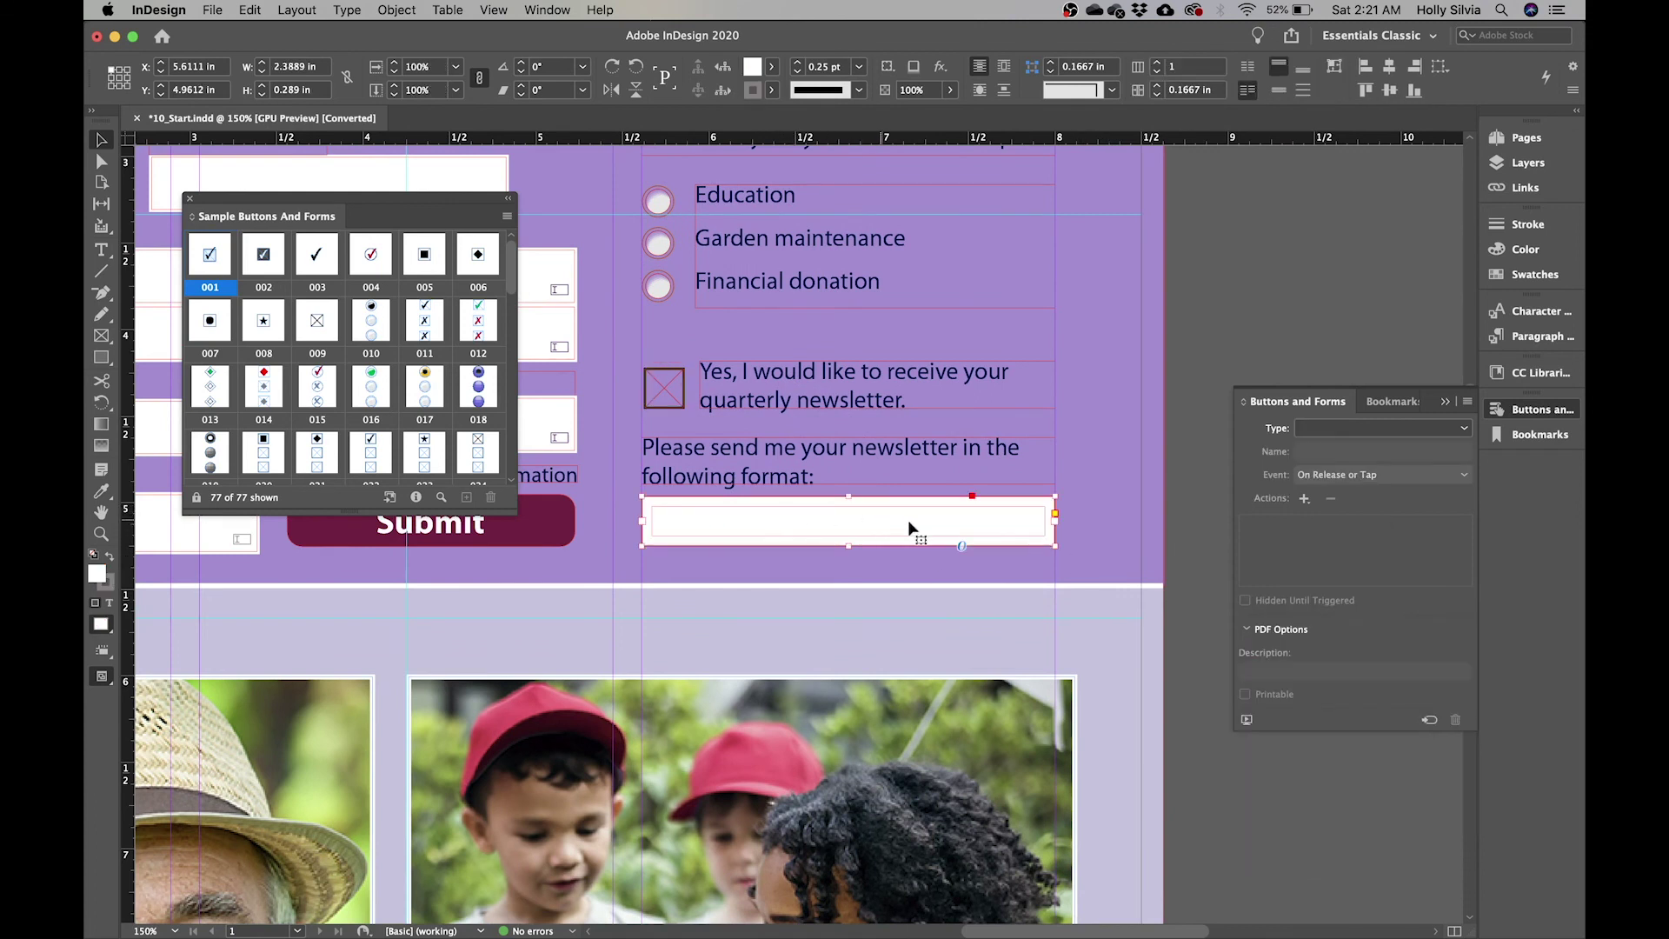
left_click(1387, 429)
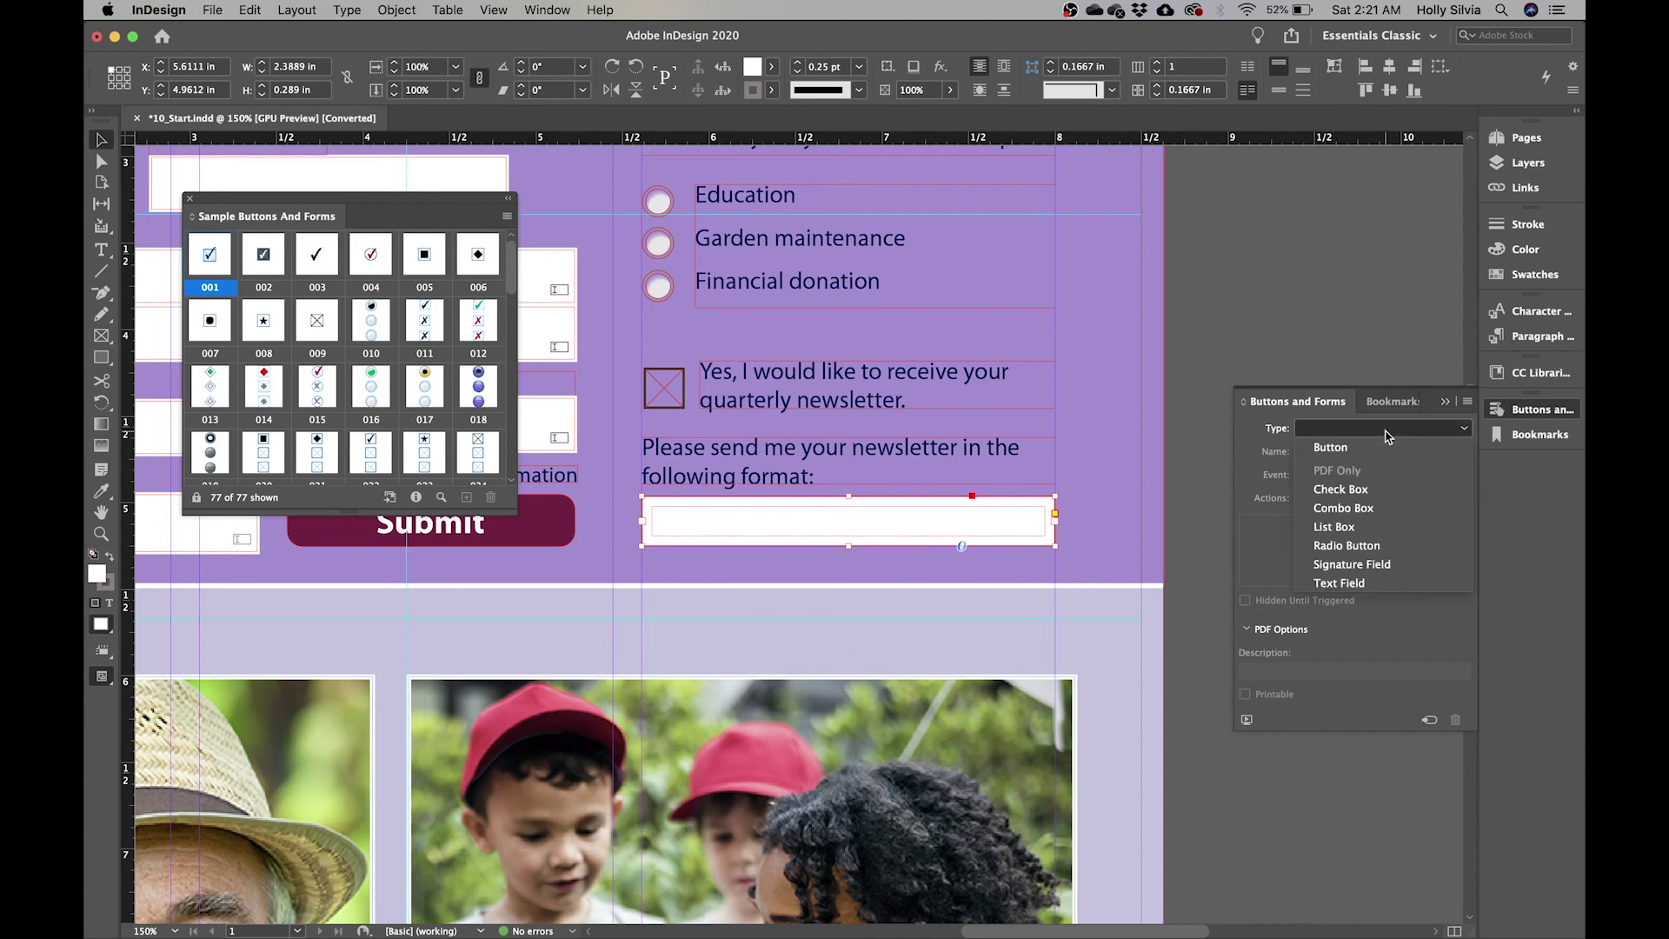
left_click(1382, 509)
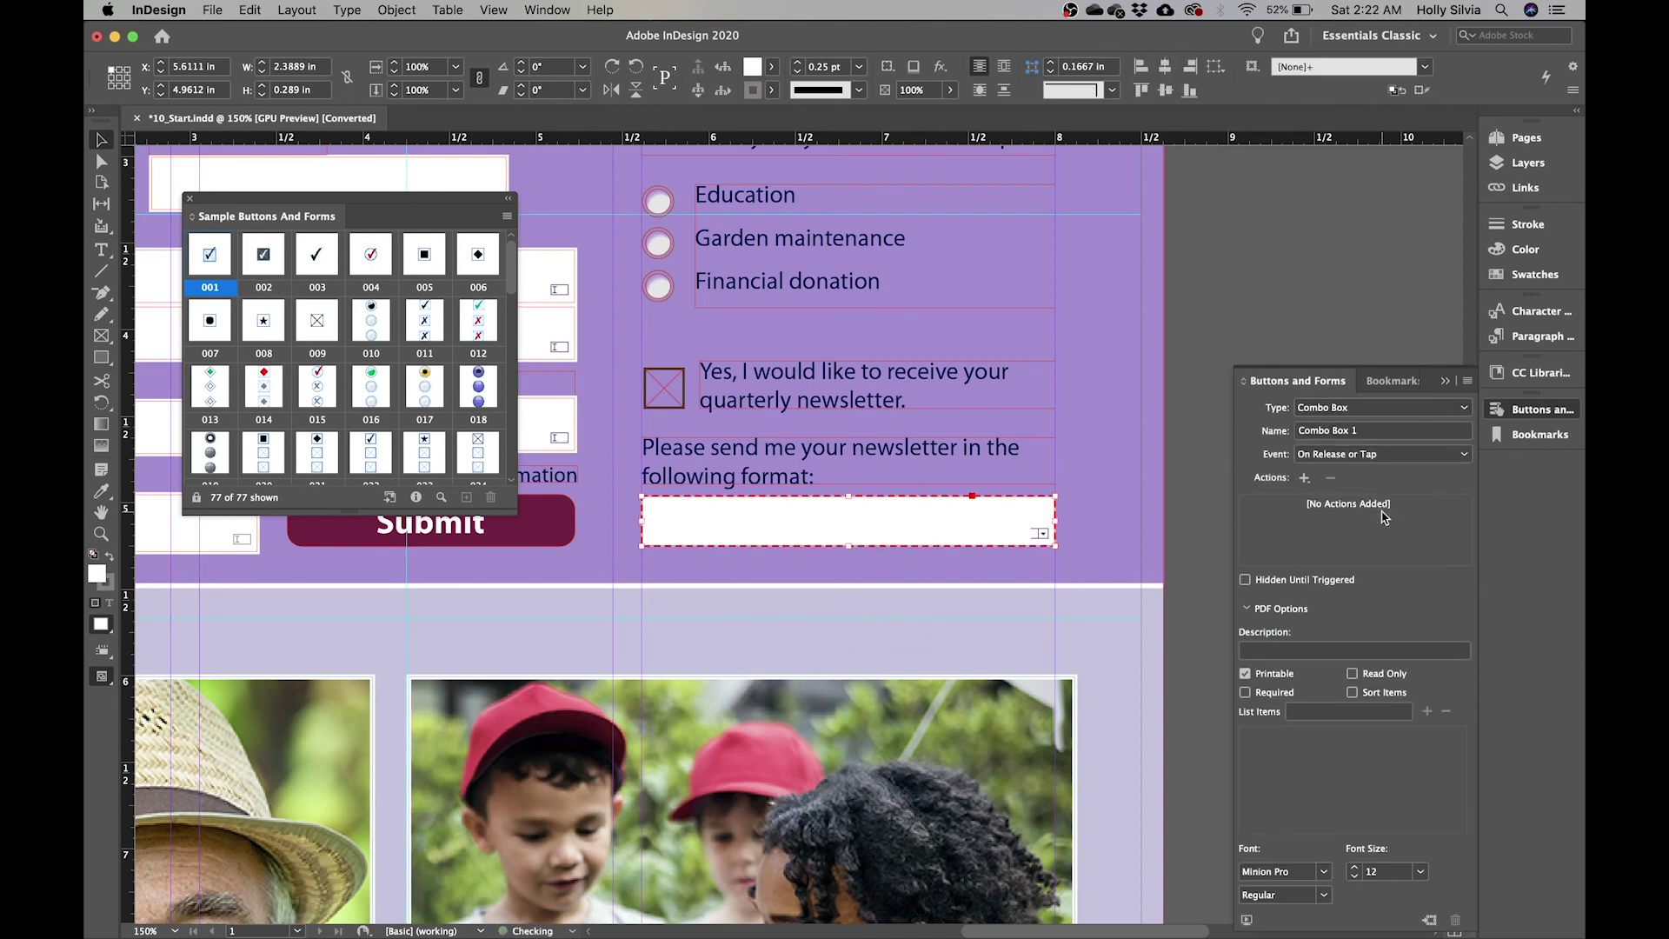
- Name the combo box 'Newsletter Format' with description 'Choose which way you'd like to recieve our newsletter'
left_click(1377, 433)
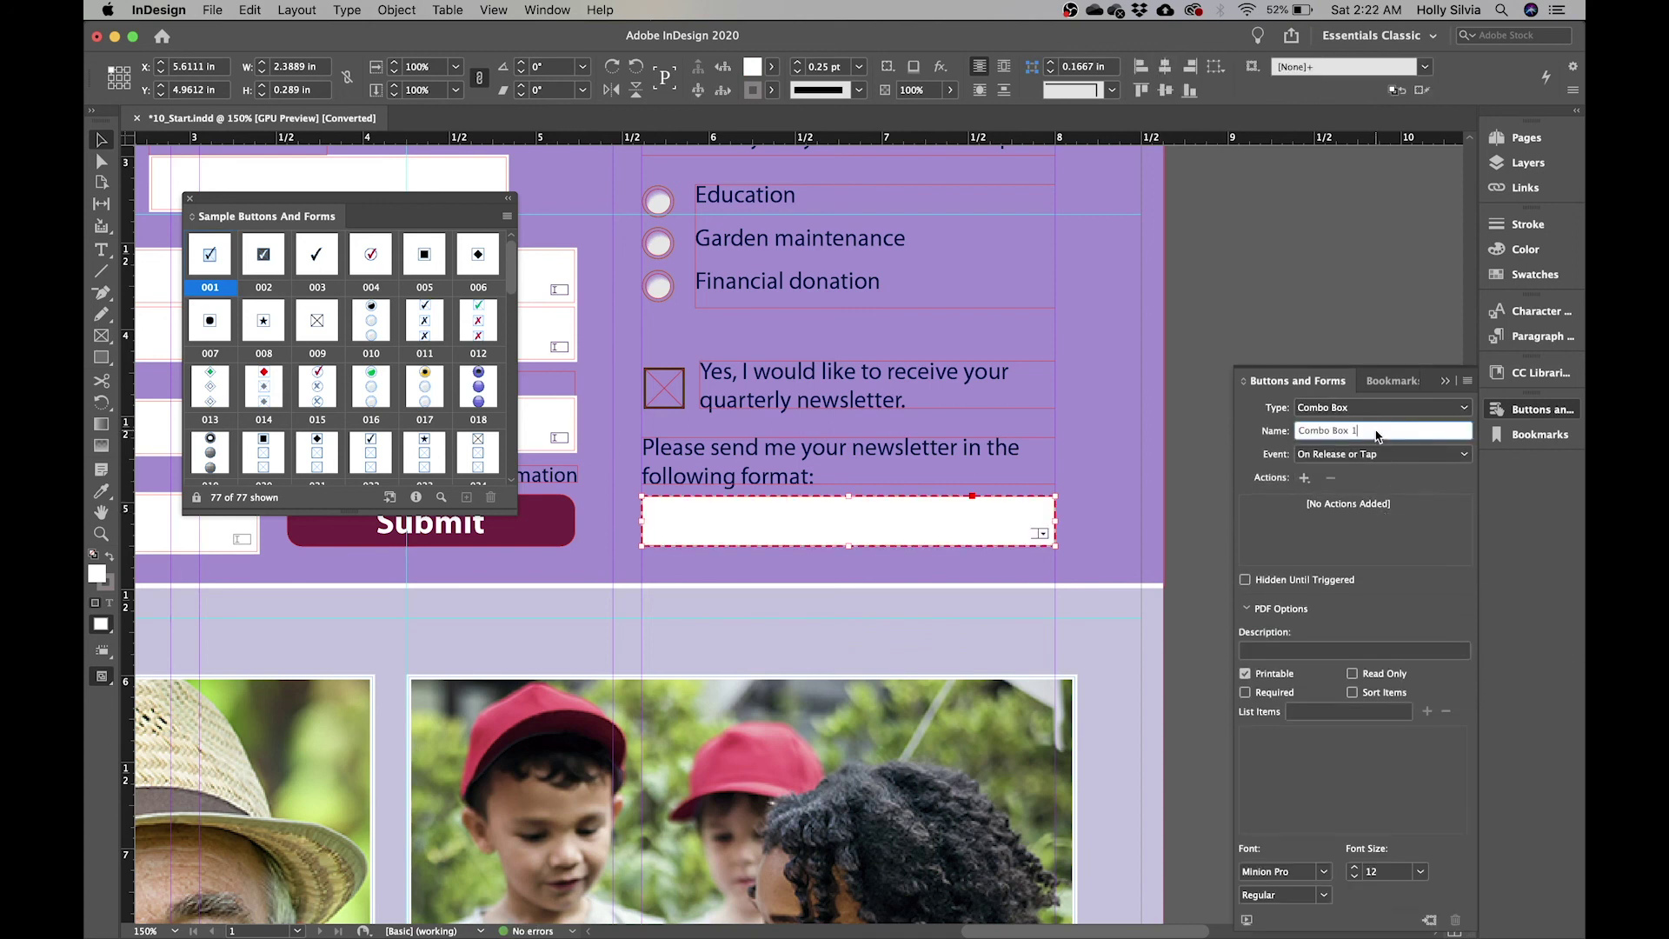
key("BackSpace")
key("BackSpace")
key("BackSpace")
key("BackSpace")
key("BackSpace")
key("BackSpace")
key("BackSpace")
key("BackSpace")
key("BackSpace")
key("BackSpace")
key("BackSpace")
type("Newsletter Format")
key("Return")
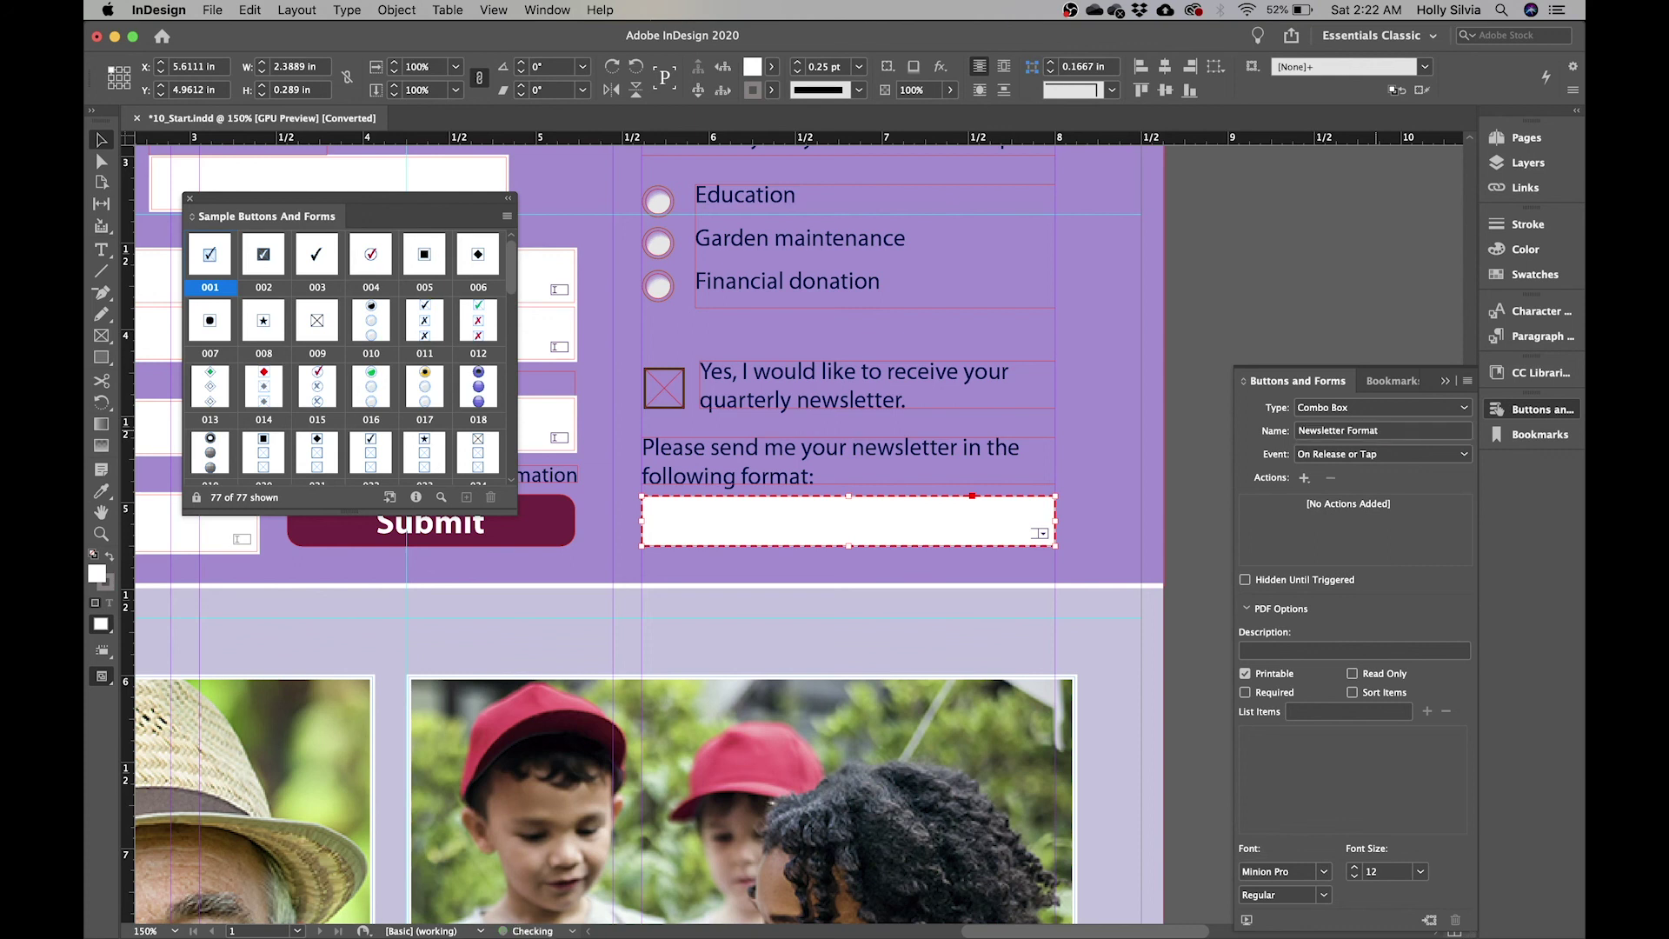
left_click(1304, 652)
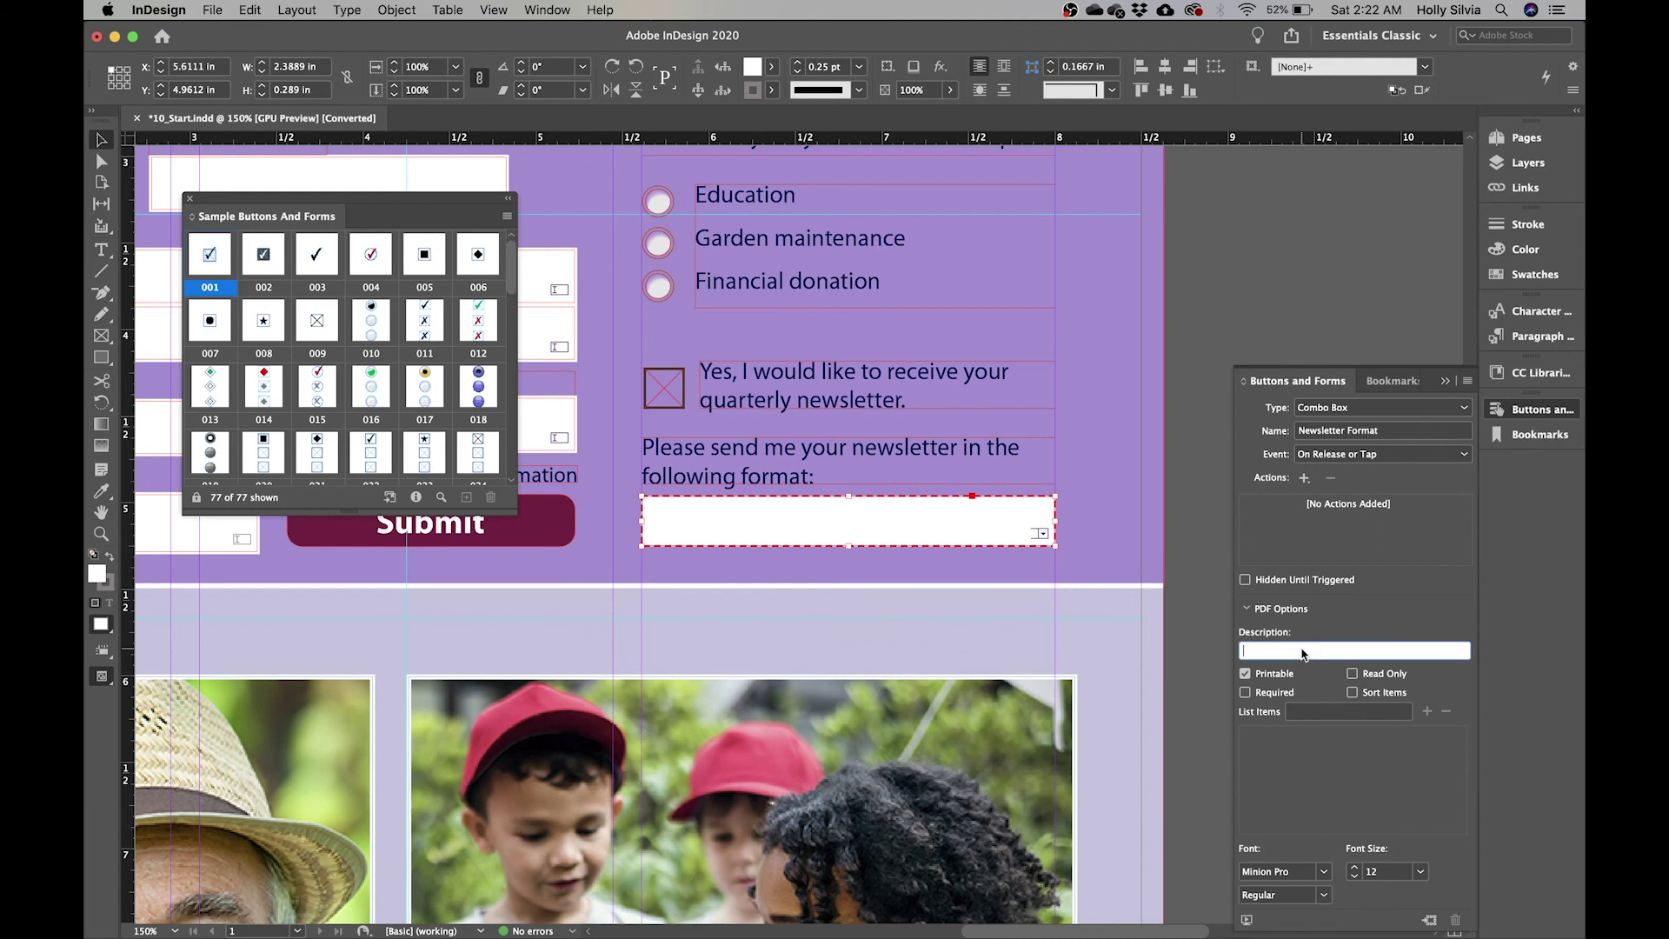
type("Choose which way you'd like to recieve our n")
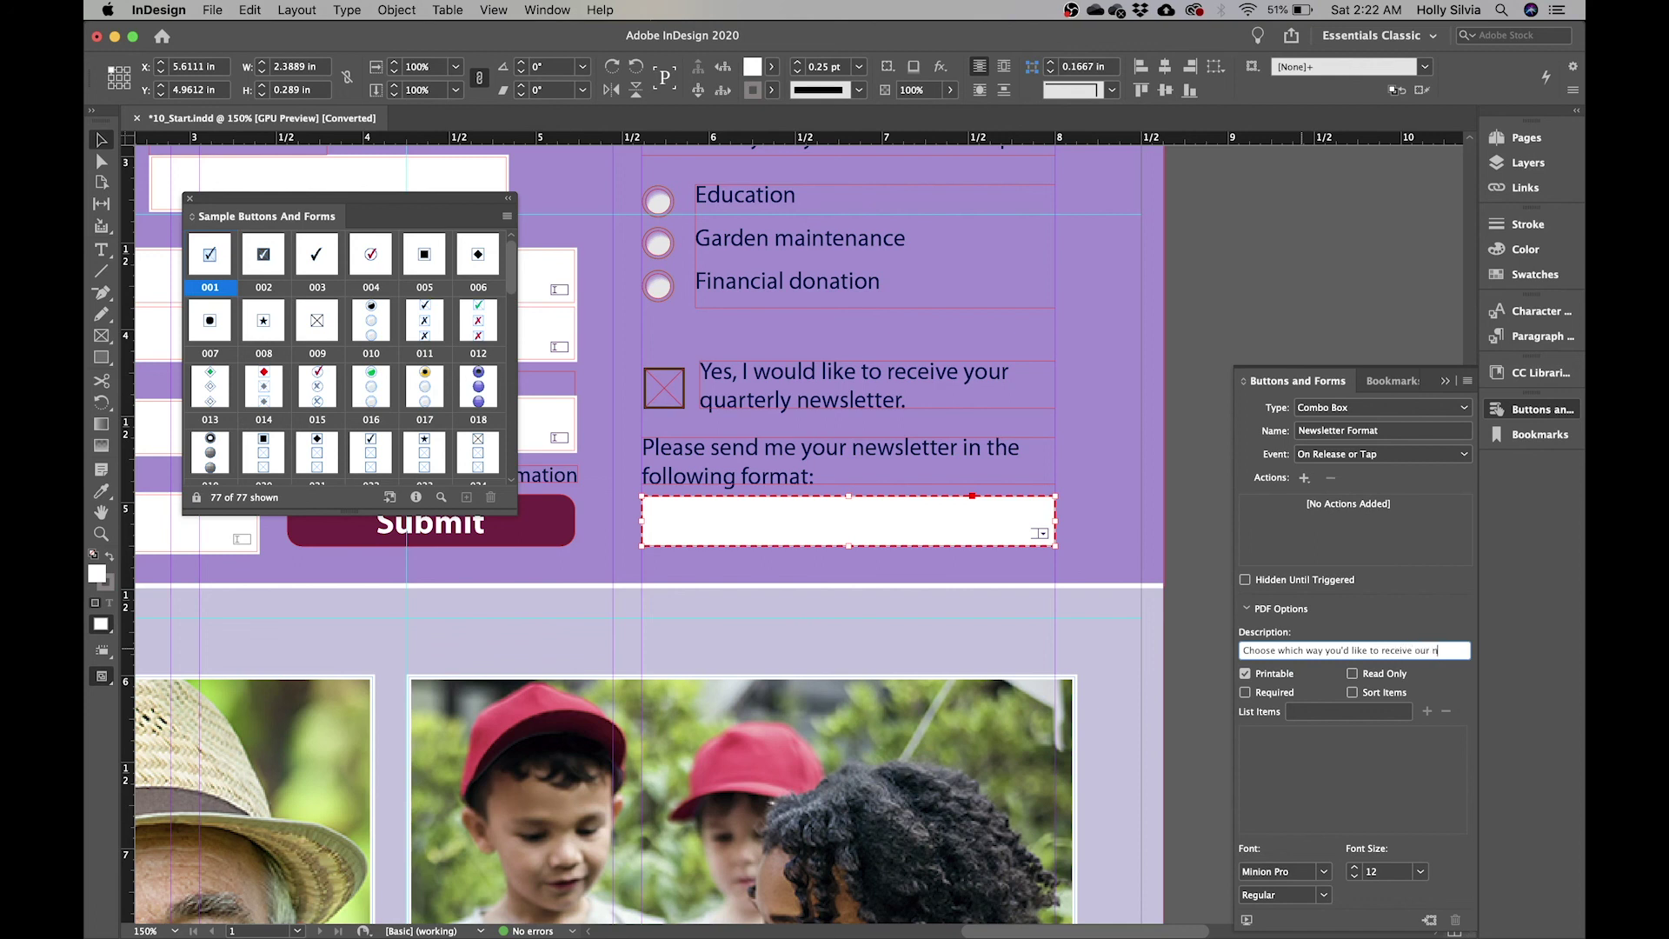
type("ewsletter")
key("Return")
- Set the combo box font size to 10 and enter list item 'Print Publication: Standard Mail'
left_click(1354, 877)
left_click(1354, 877)
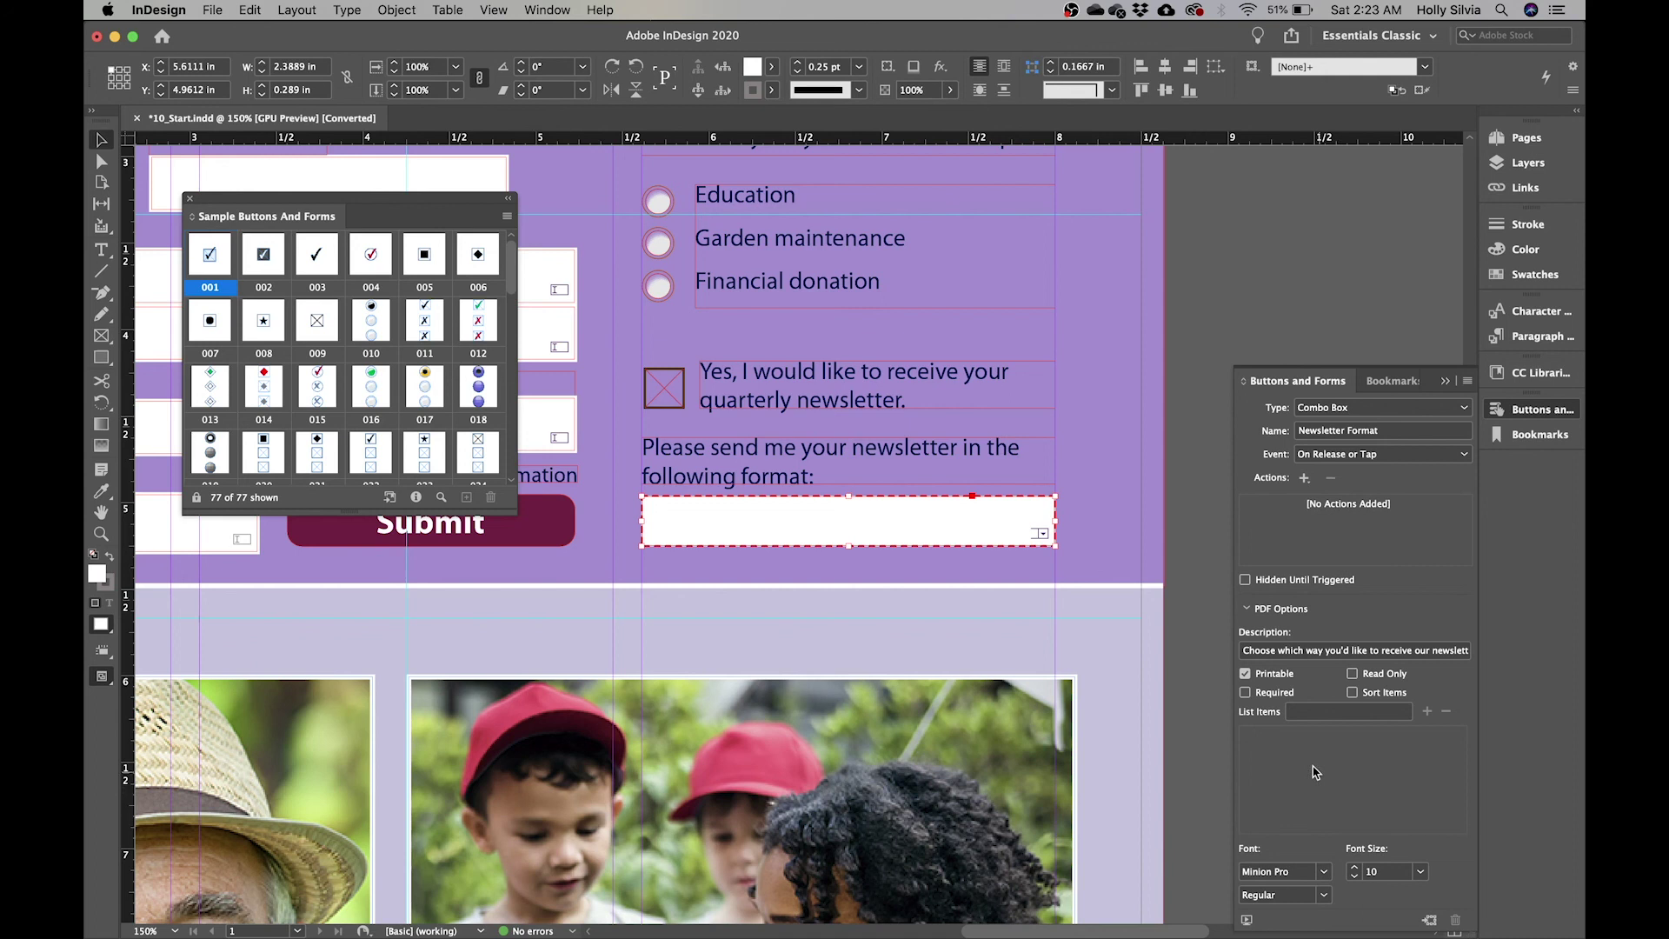
left_click(1343, 713)
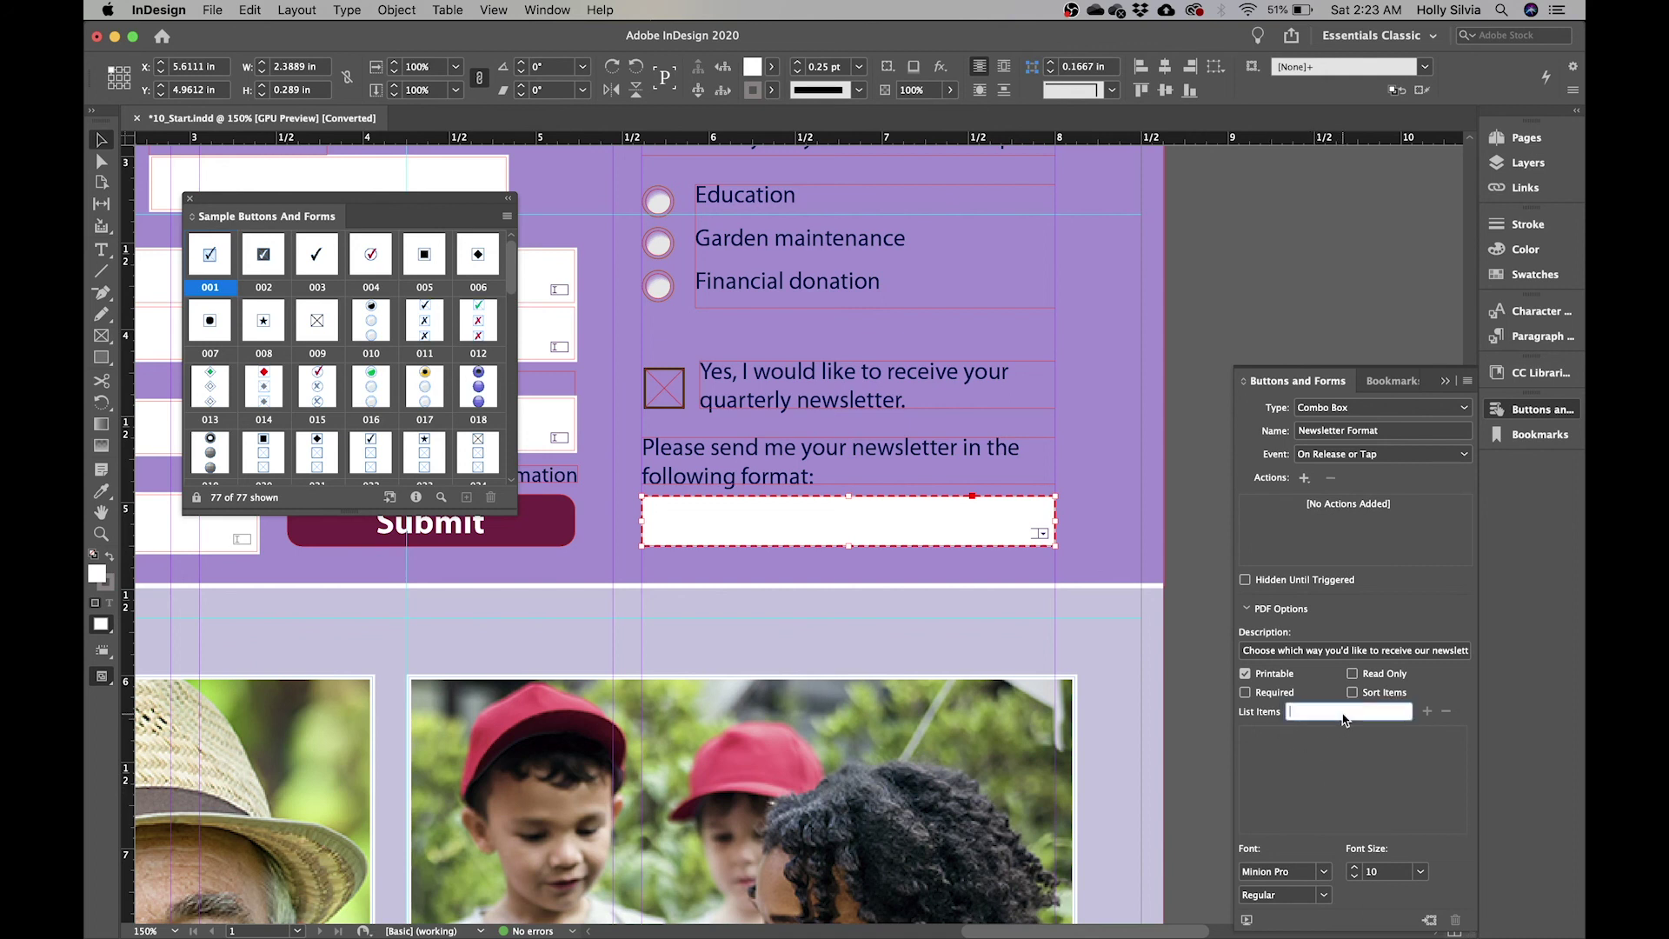
type("Print")
type(" Publicatio")
type("n: Sta")
type("ndard")
type(" Mail")
- Add 'Print Publication: Standard Mail' and 'Adobe PDF: Email Attachment' as combo box choices
left_click(1427, 712)
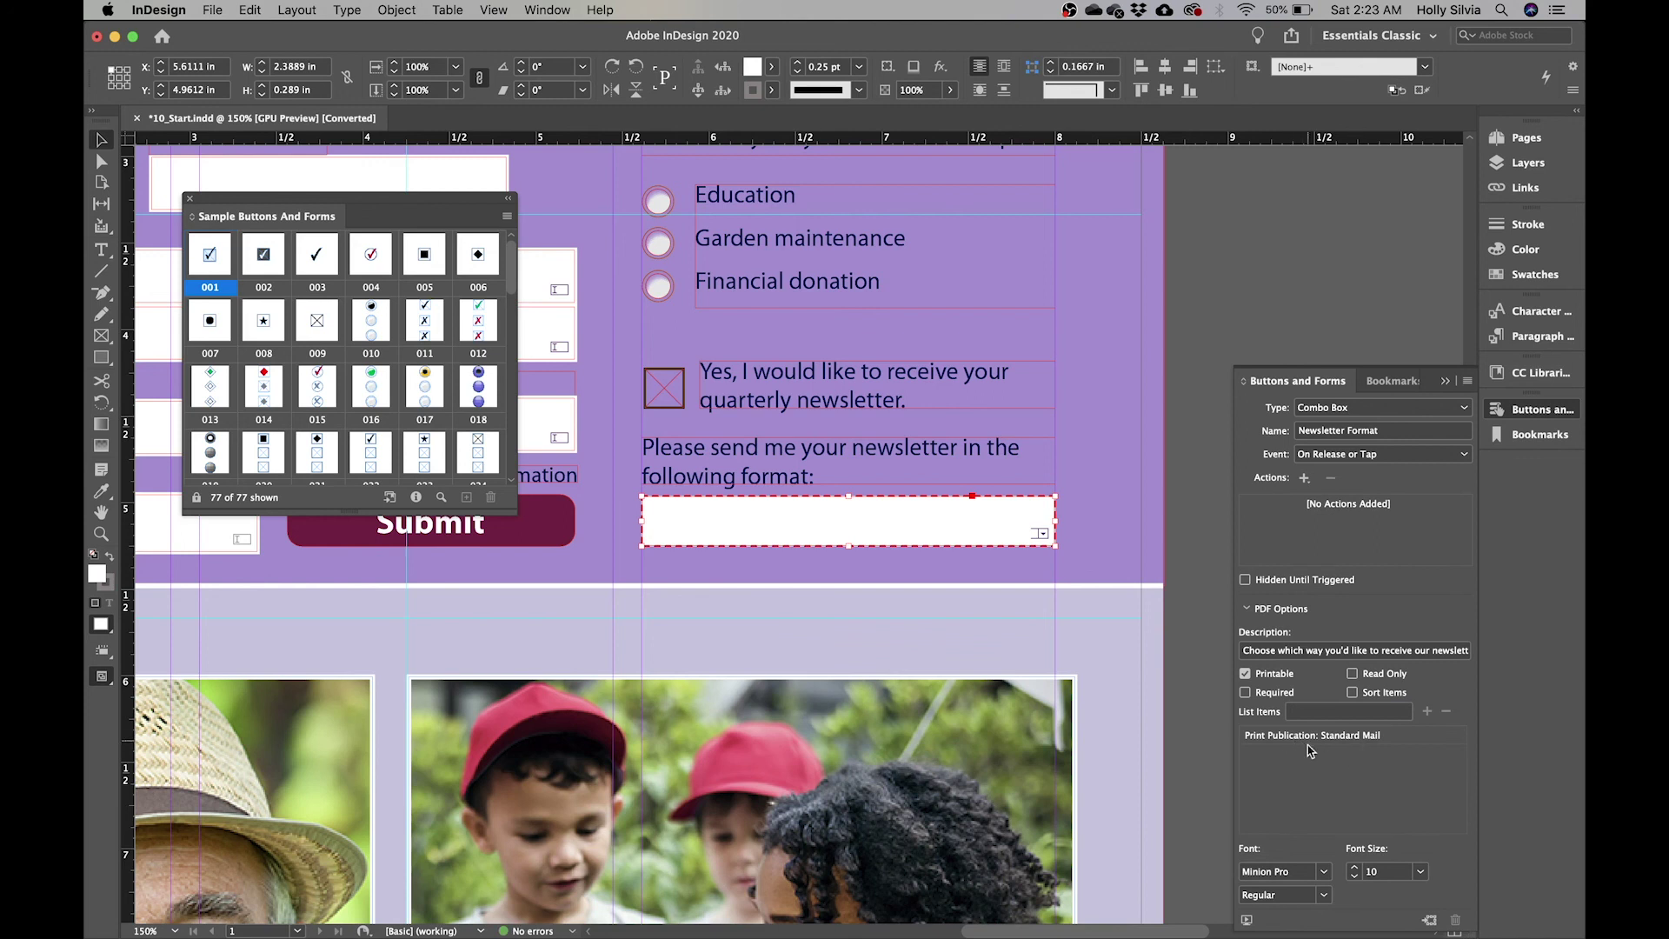
left_click(1339, 712)
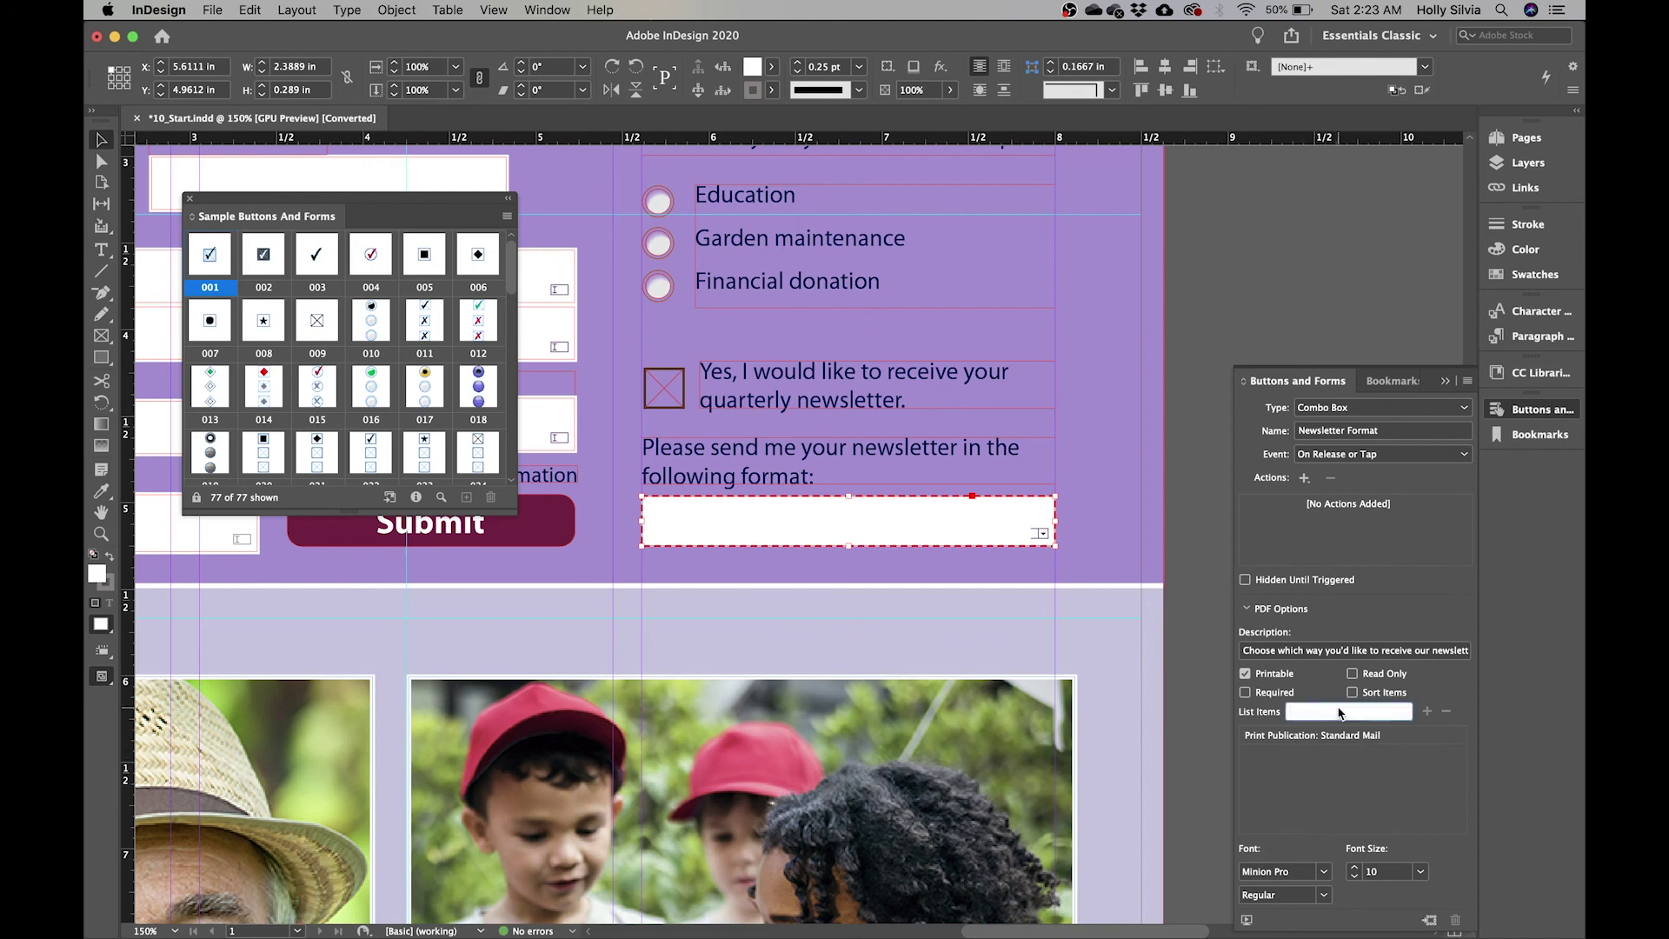
type("Adov")
key("BackSpace")
type("be PDF: Email Attachment")
left_click(1427, 711)
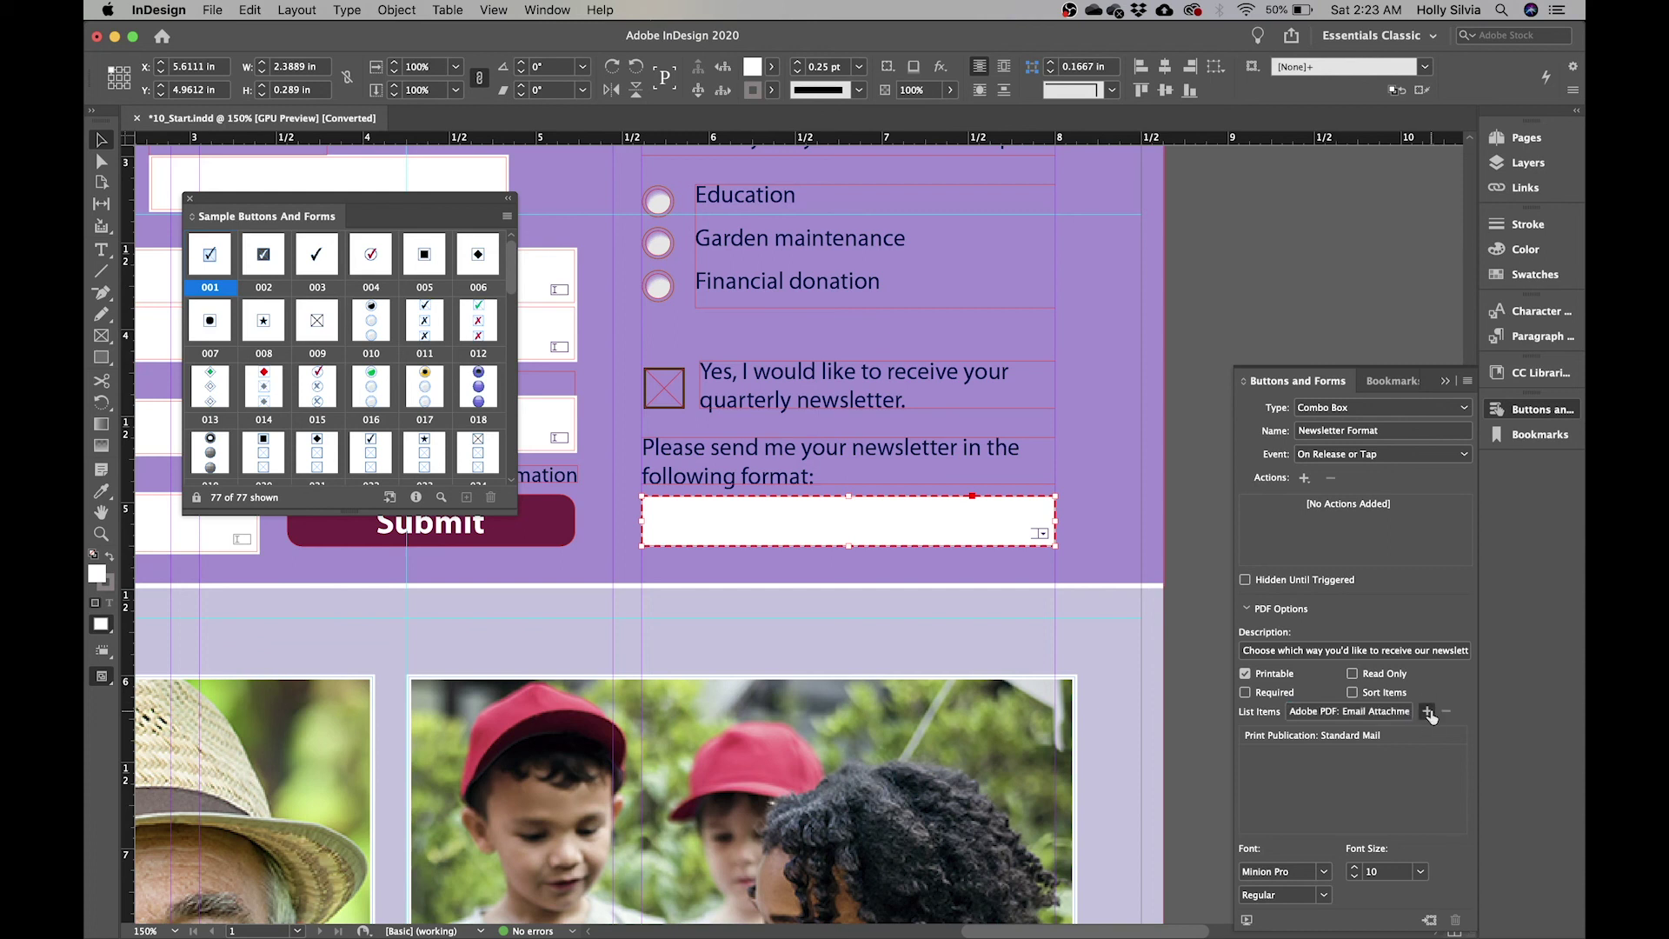
- Add 'Link to online newsletter: Email', sort the items alphabetically, and deselect the combo box
left_click(1377, 712)
type("Link to onliie news")
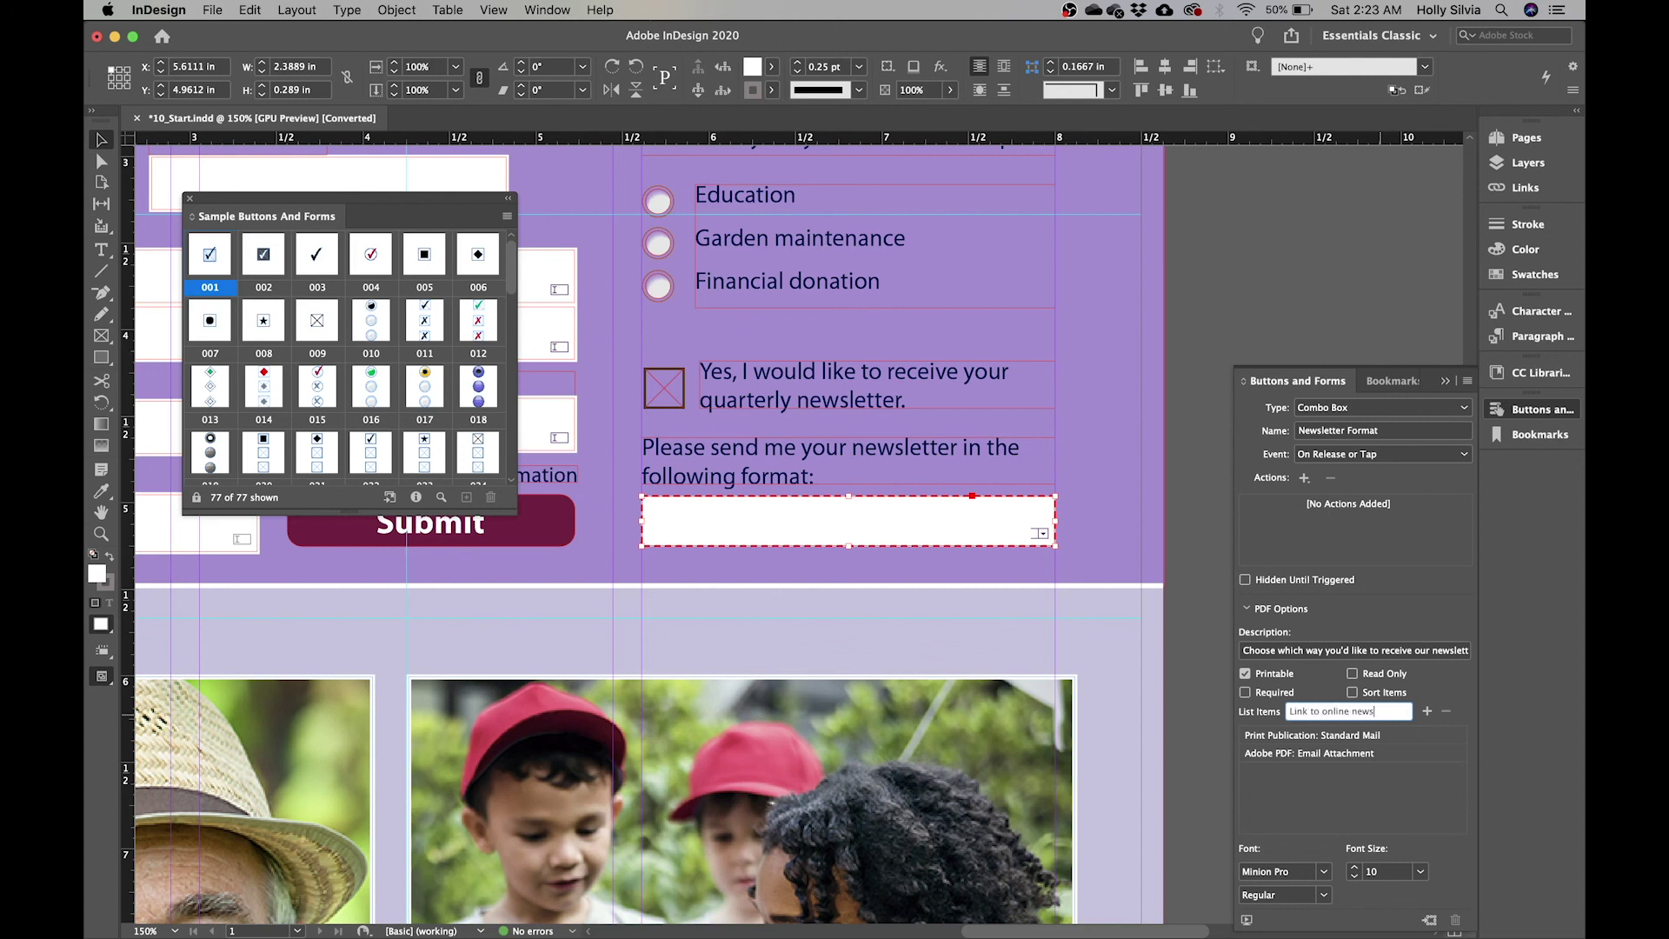
type("letter: Email")
left_click(1427, 711)
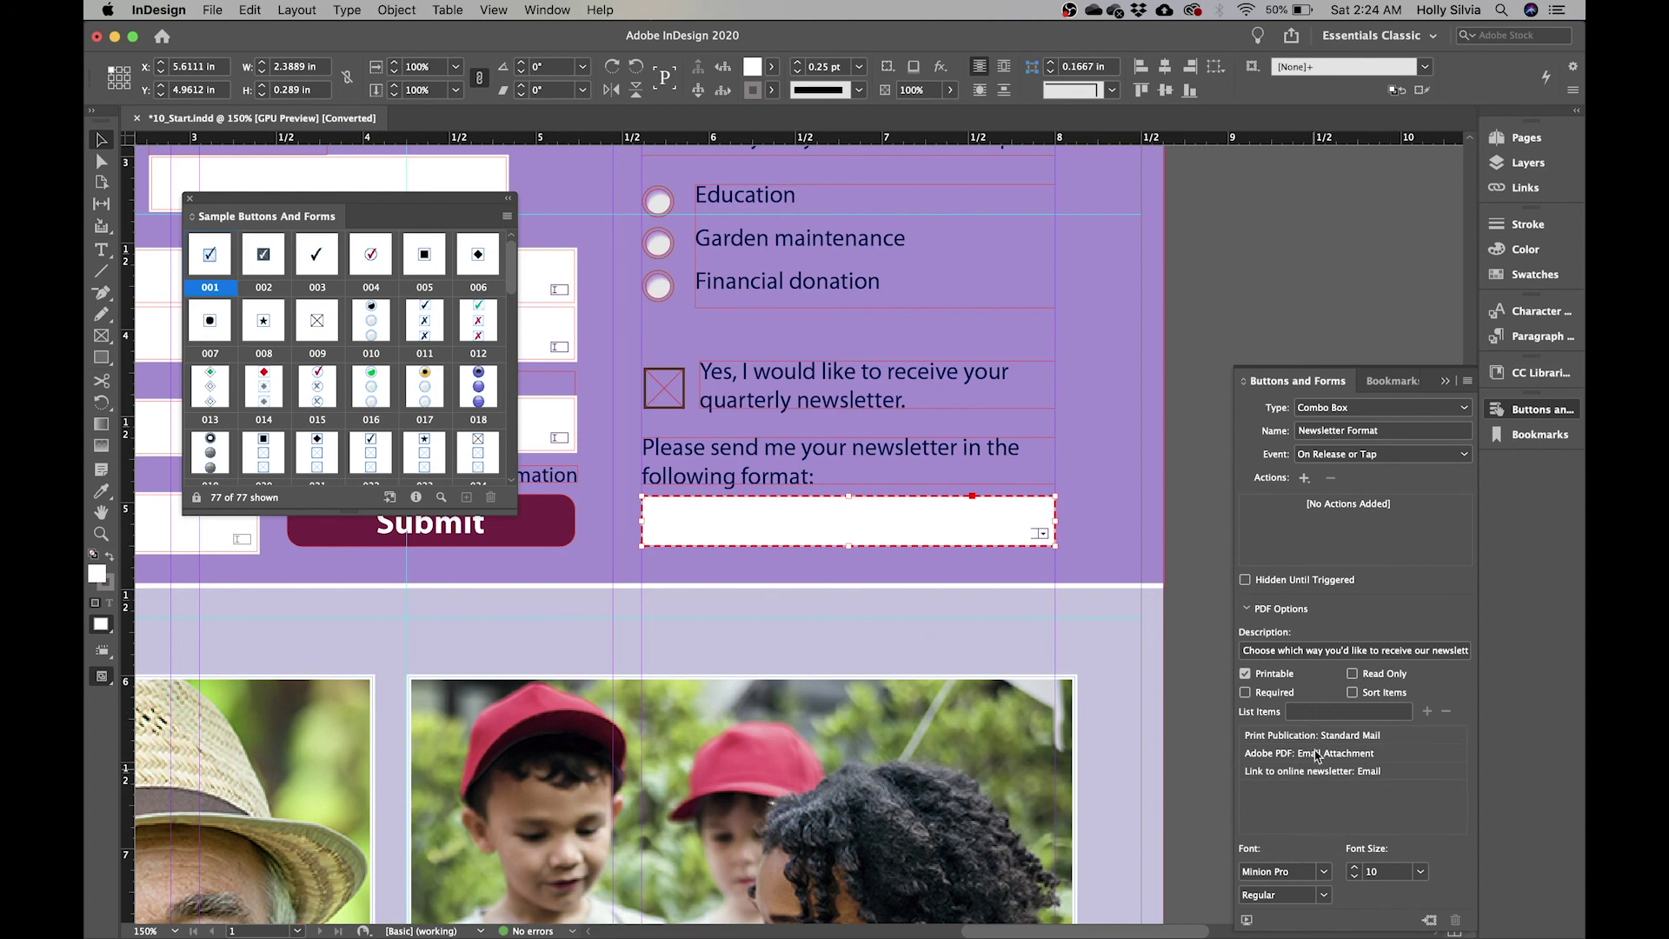
left_click(1353, 693)
left_click(1260, 774)
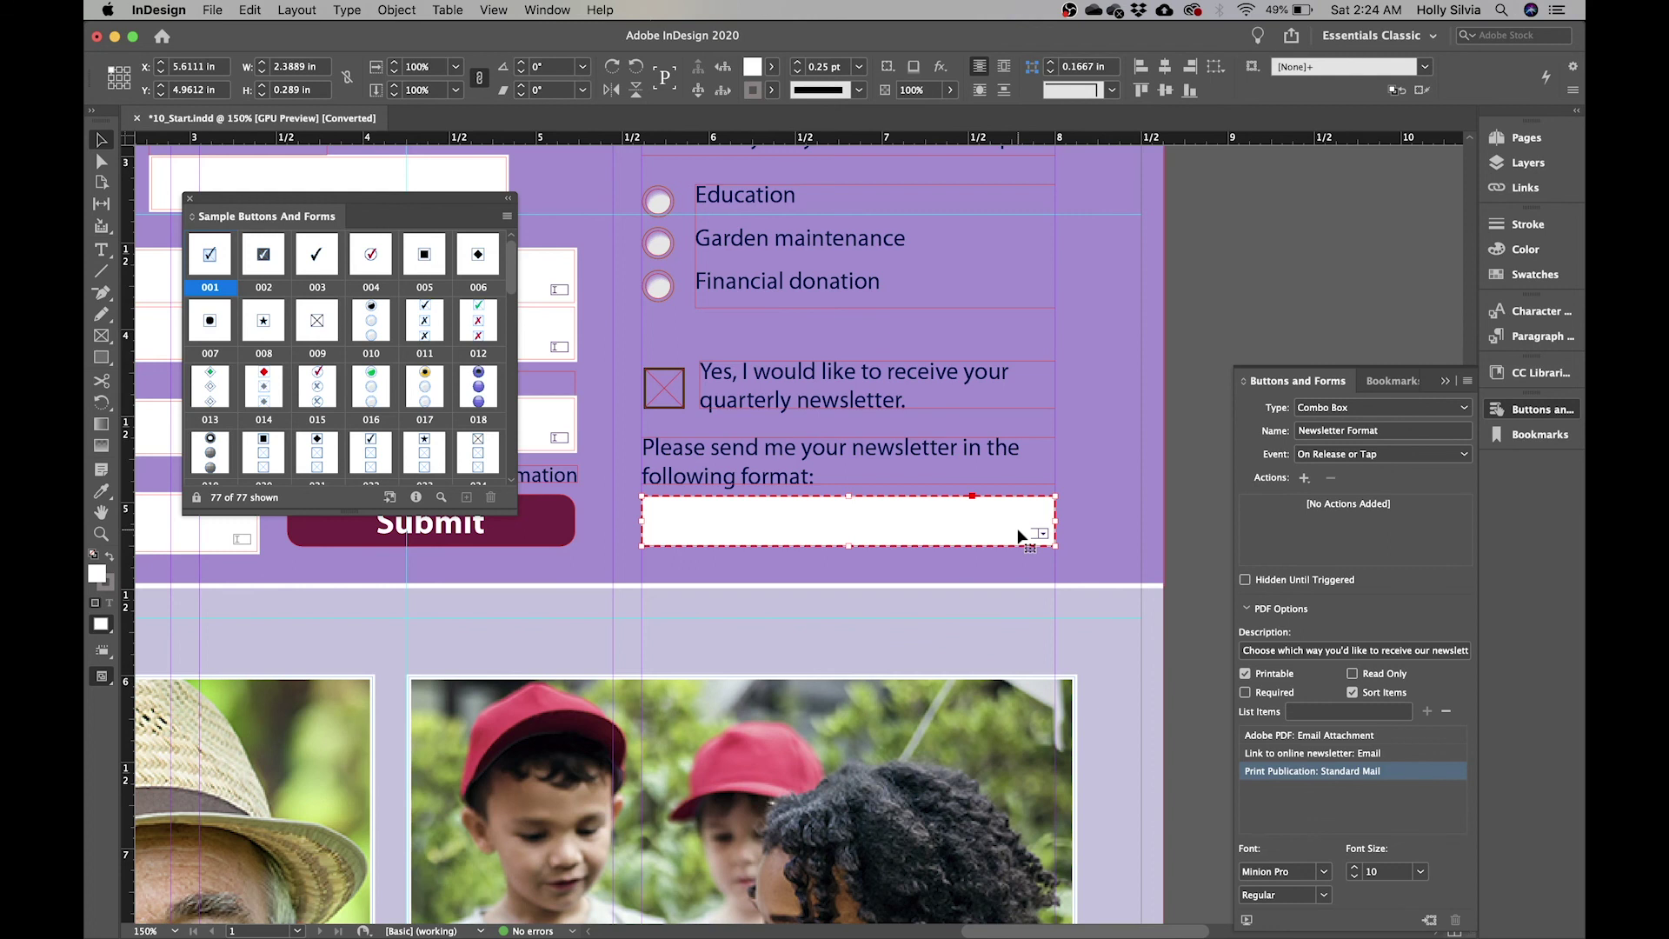
left_click(609, 220)
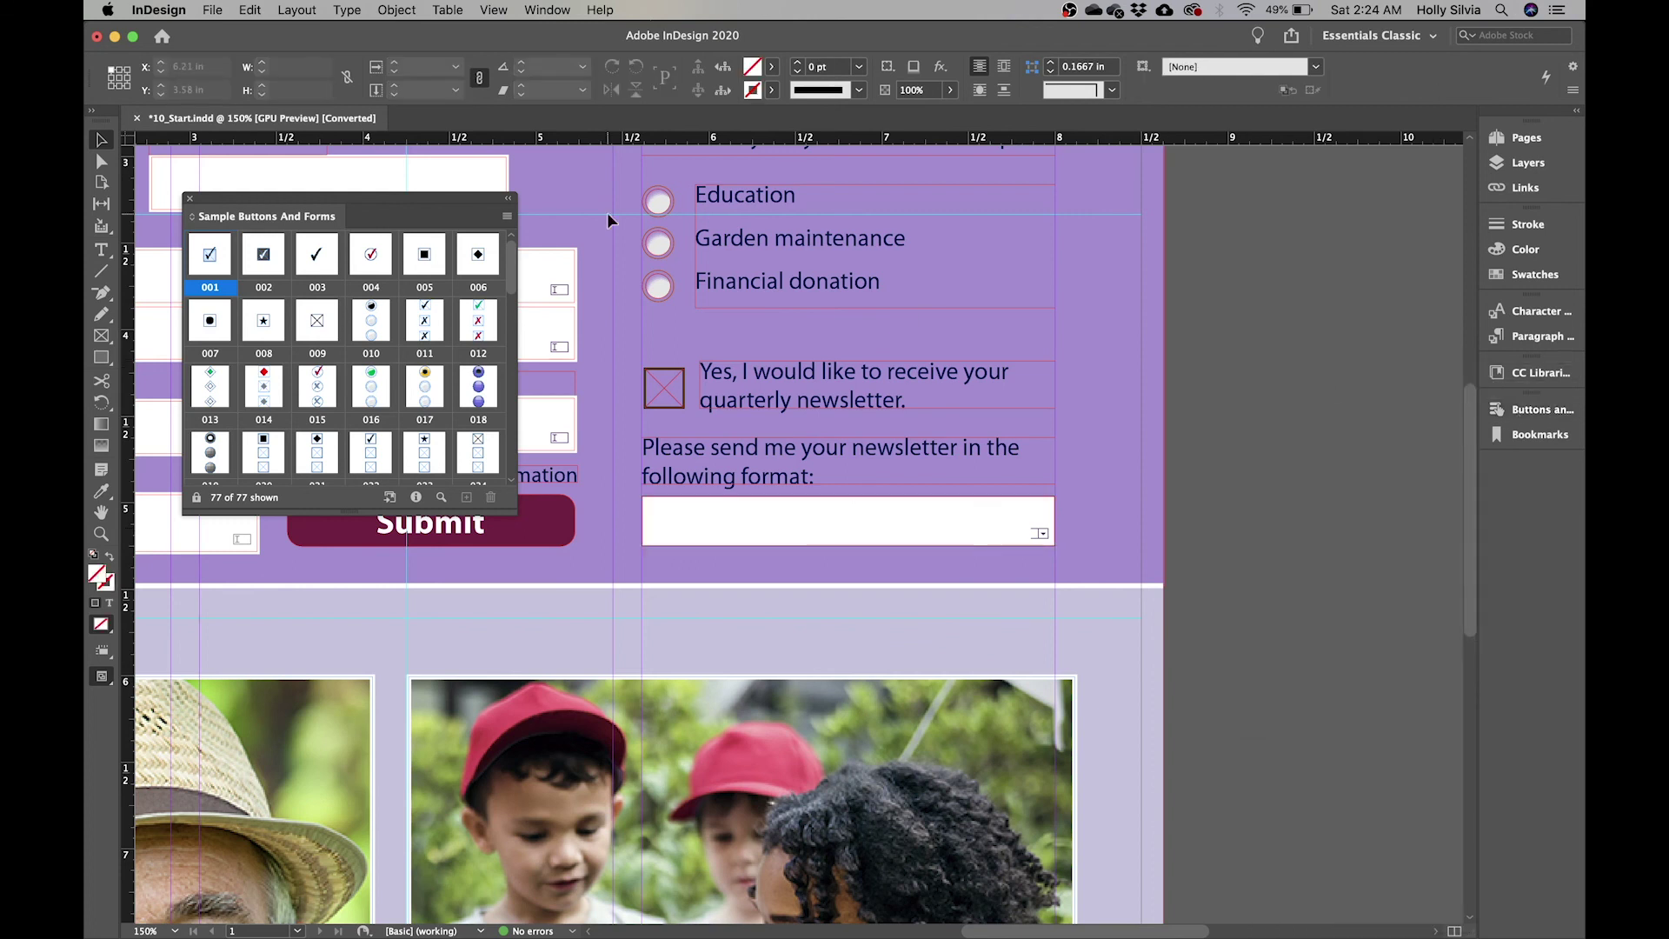
- Close the Sample Buttons And Forms panel and open Object > Interactive > Set Tab Order
left_click(191, 200)
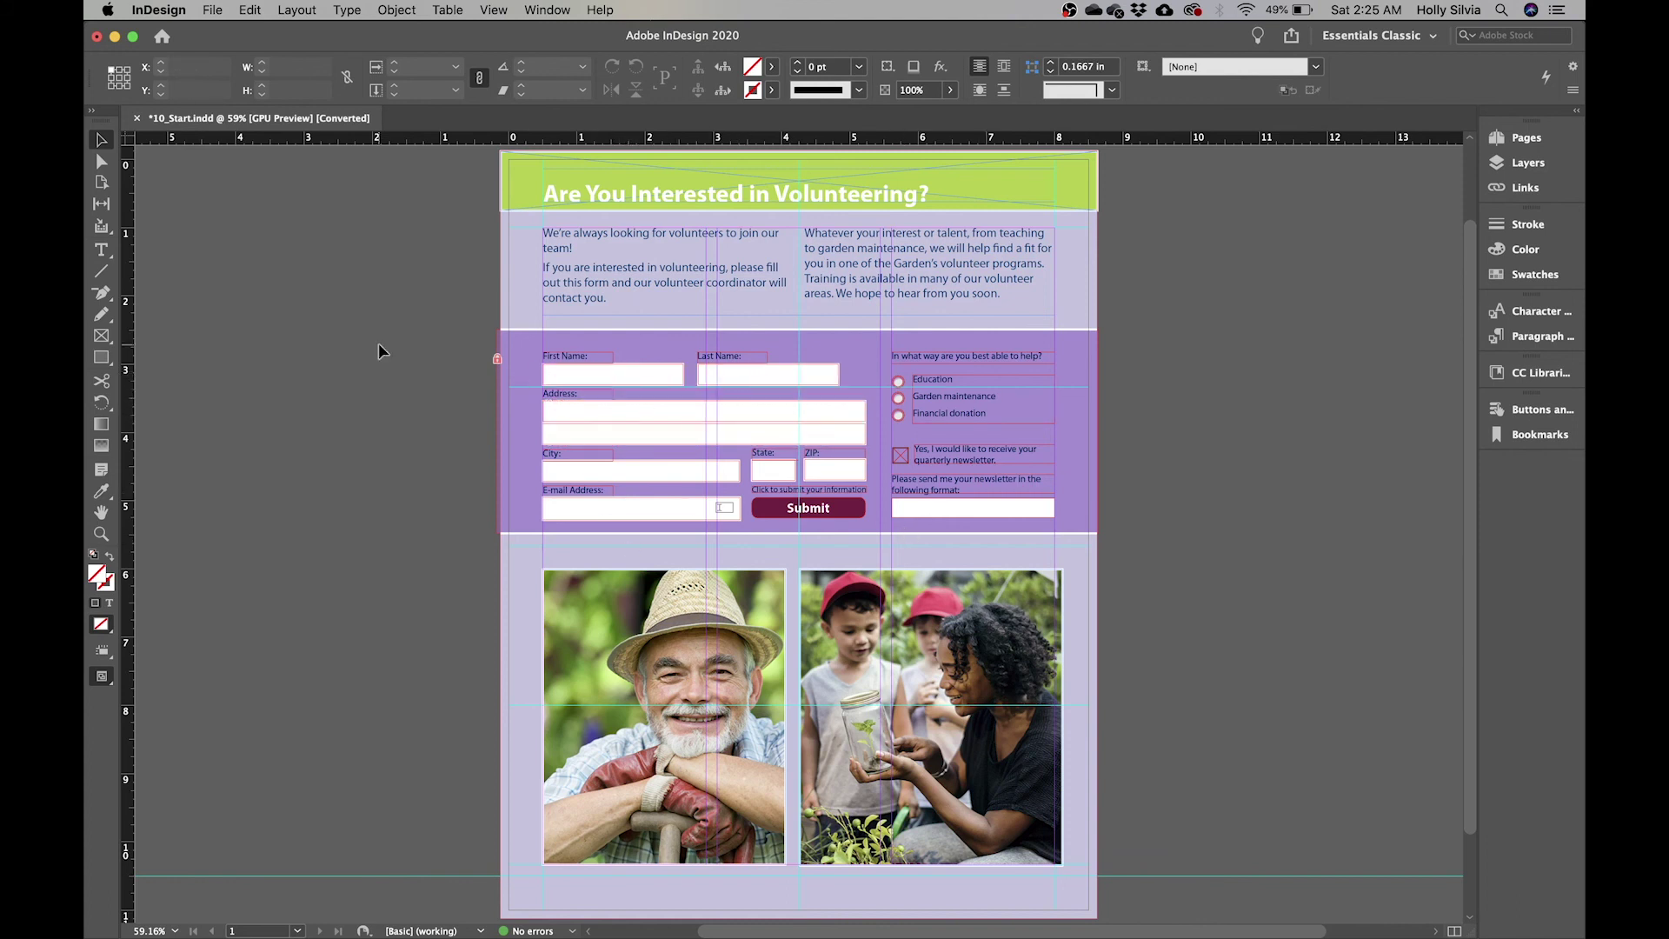
left_click(397, 10)
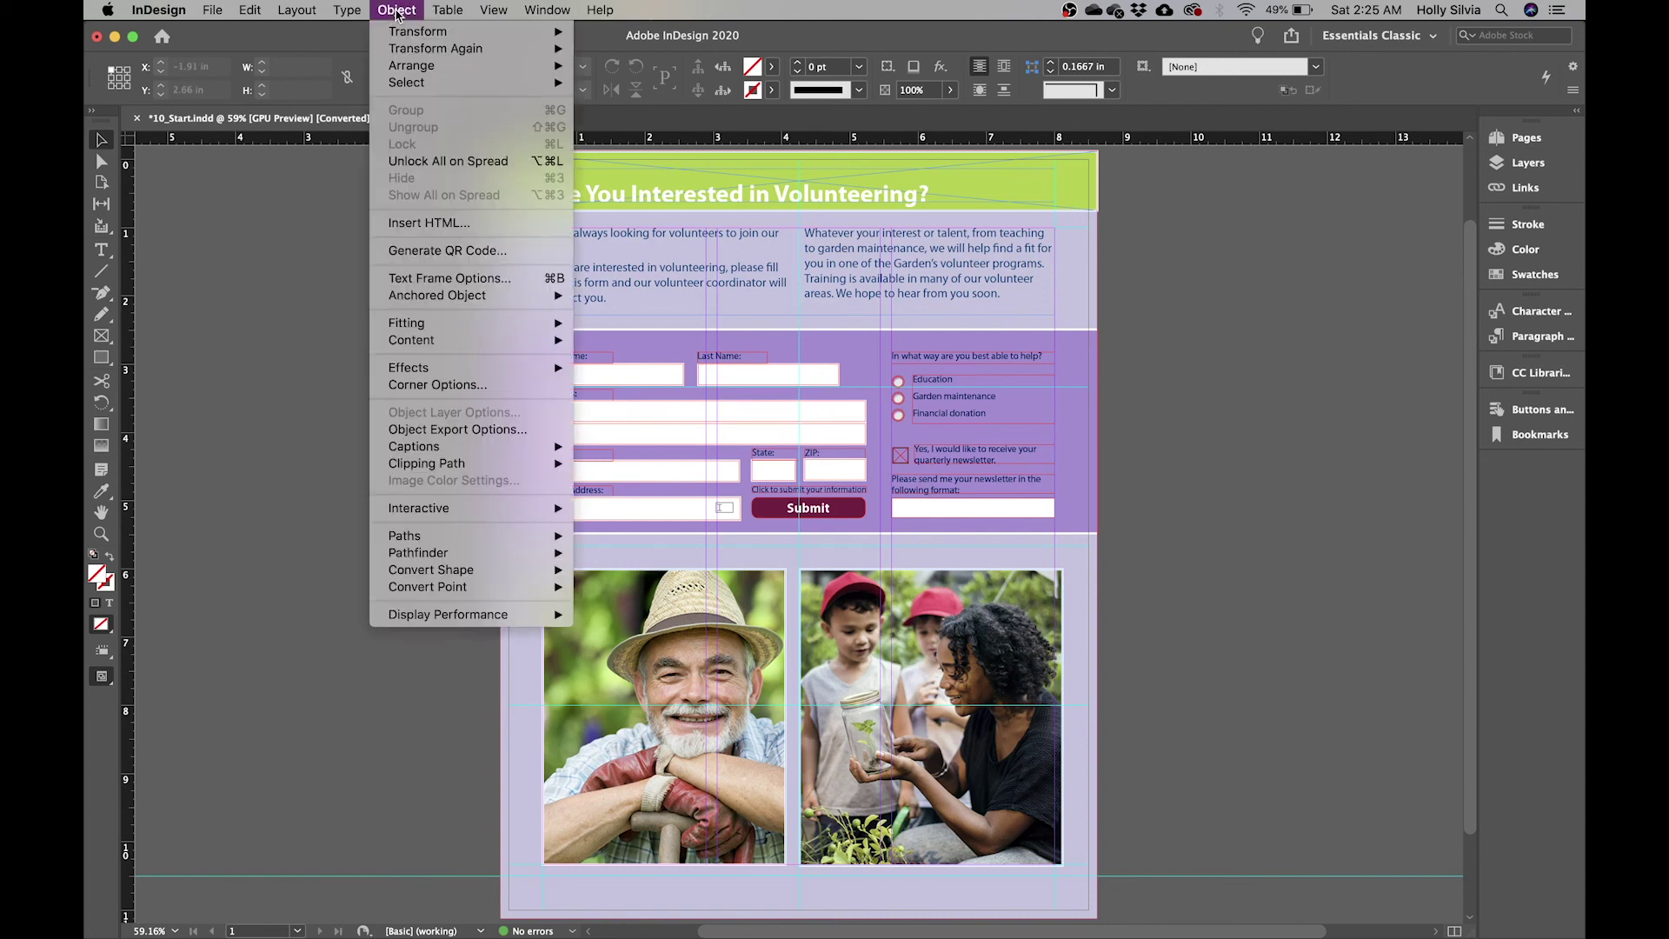
mouse_move(522, 508)
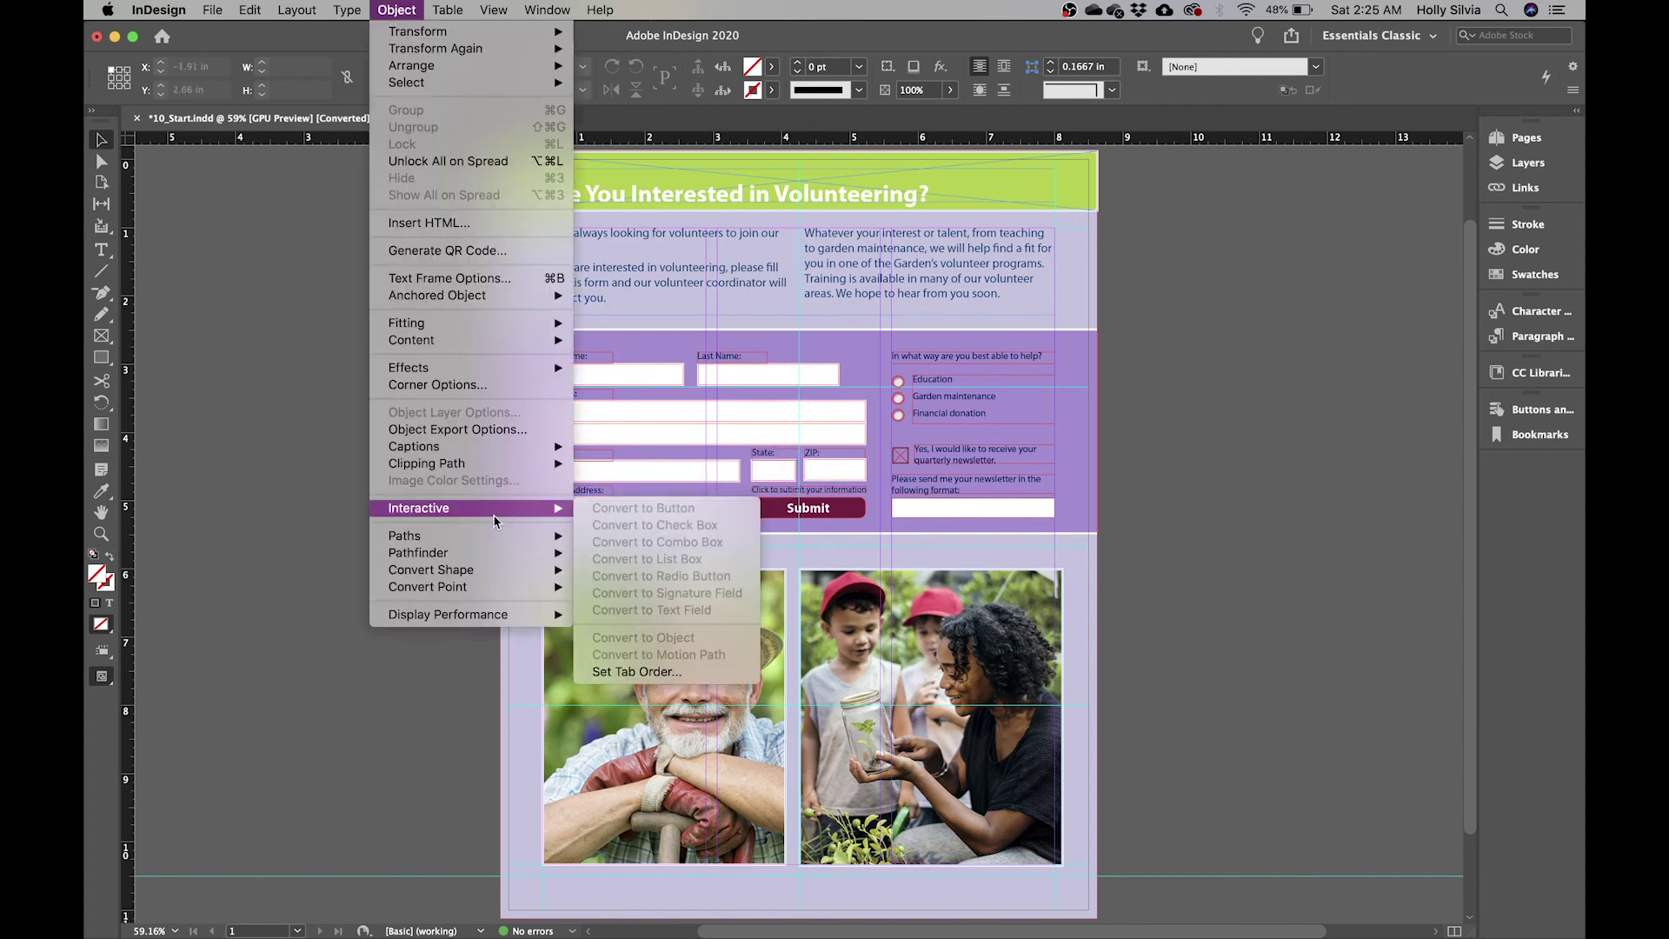
left_click(668, 673)
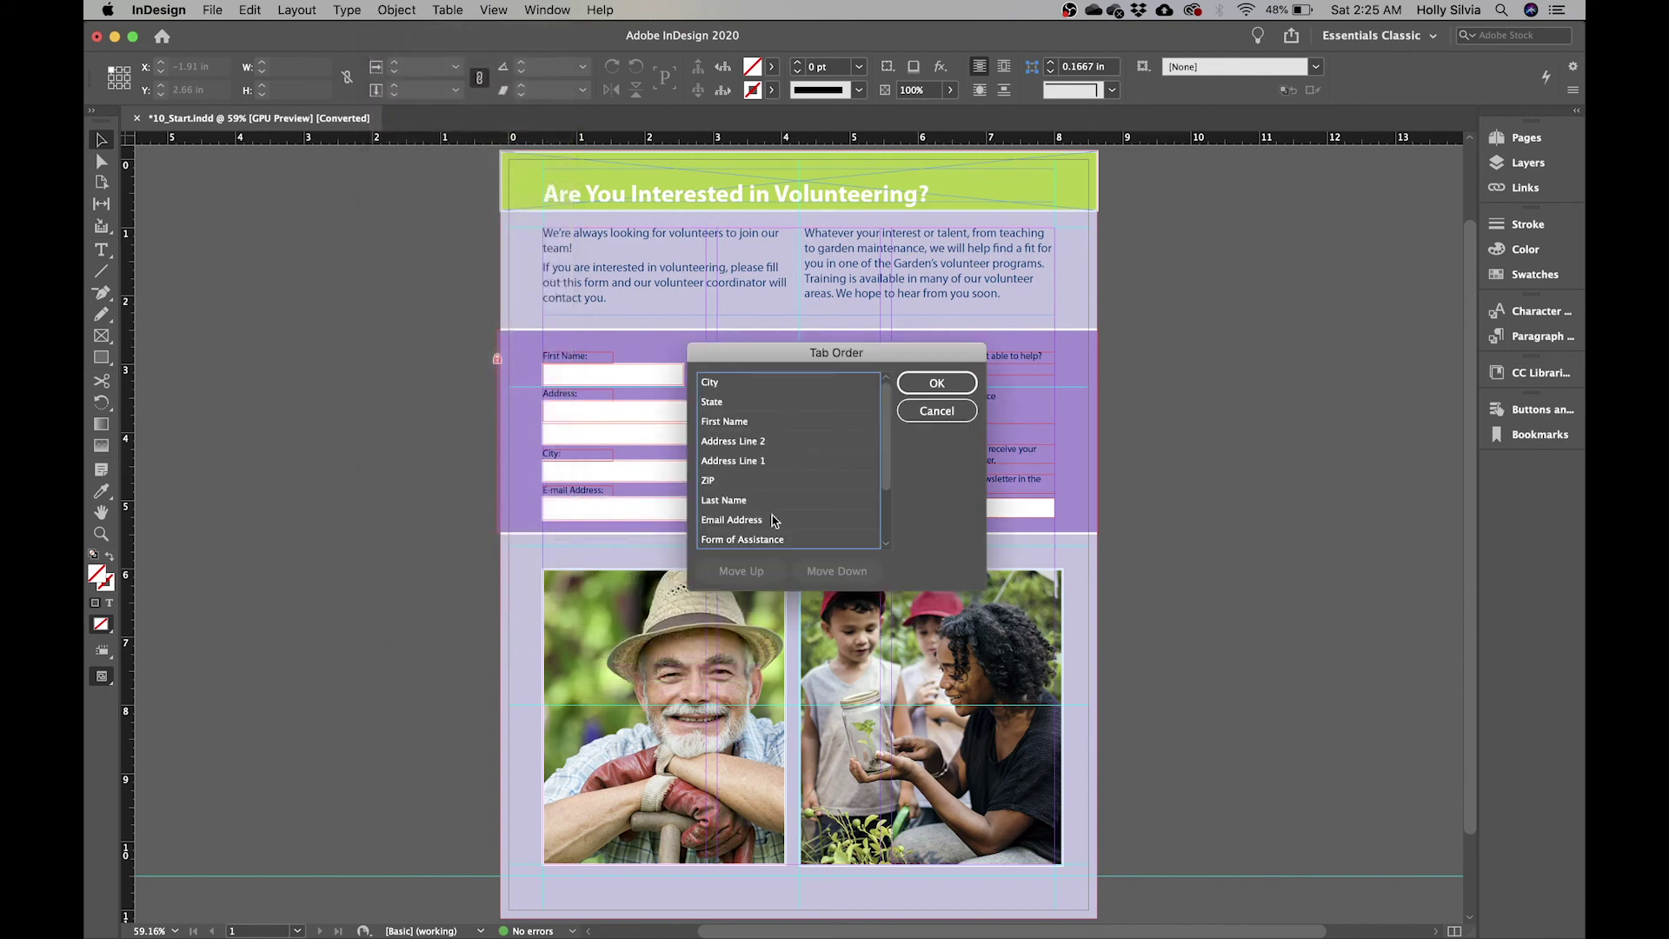
- Put First Name first and Last Name second in the tab order
left_click_drag(857, 358, 1267, 308)
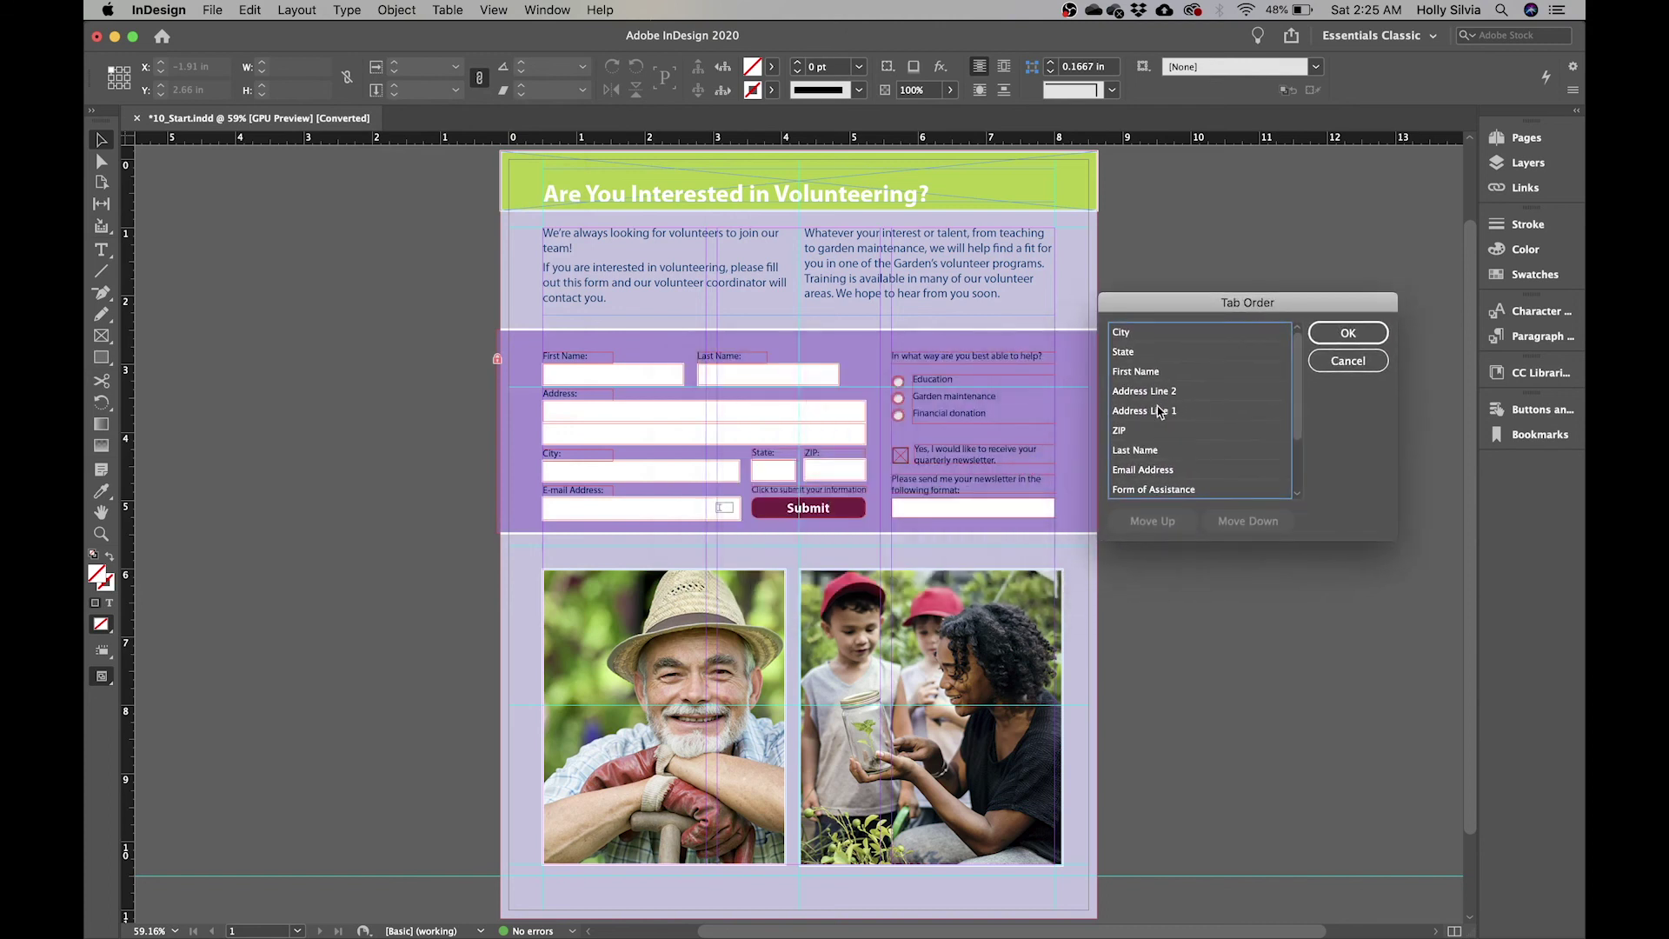
left_click(1170, 374)
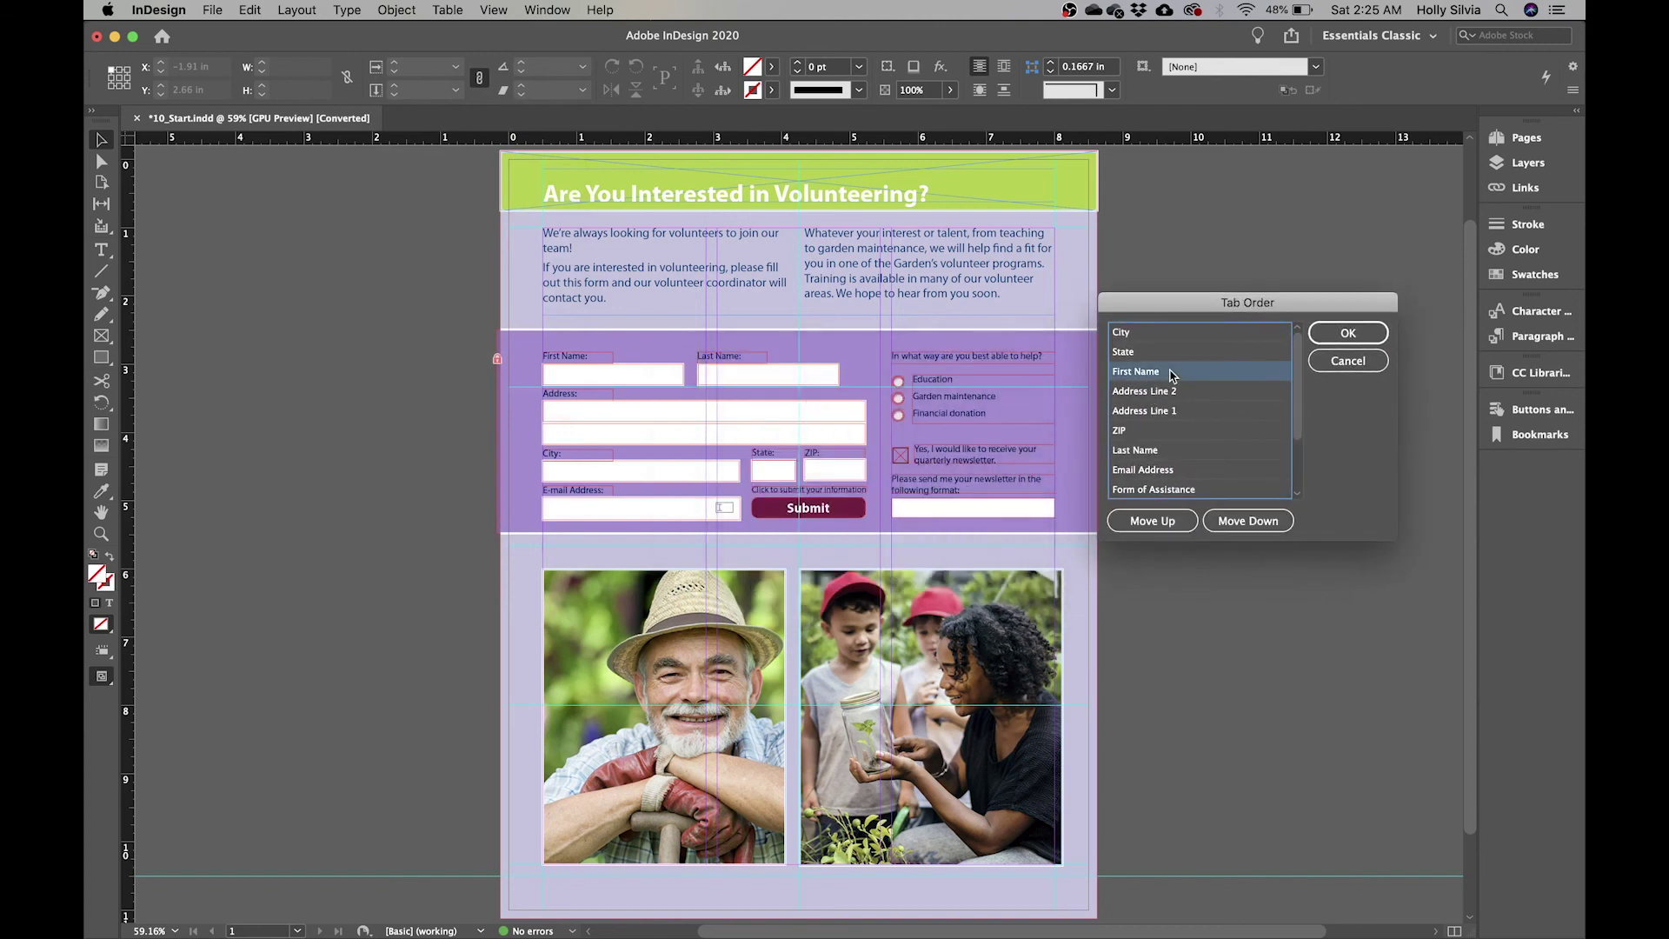
left_click(1159, 521)
left_click(1248, 521)
left_click(1153, 521)
left_click(1152, 522)
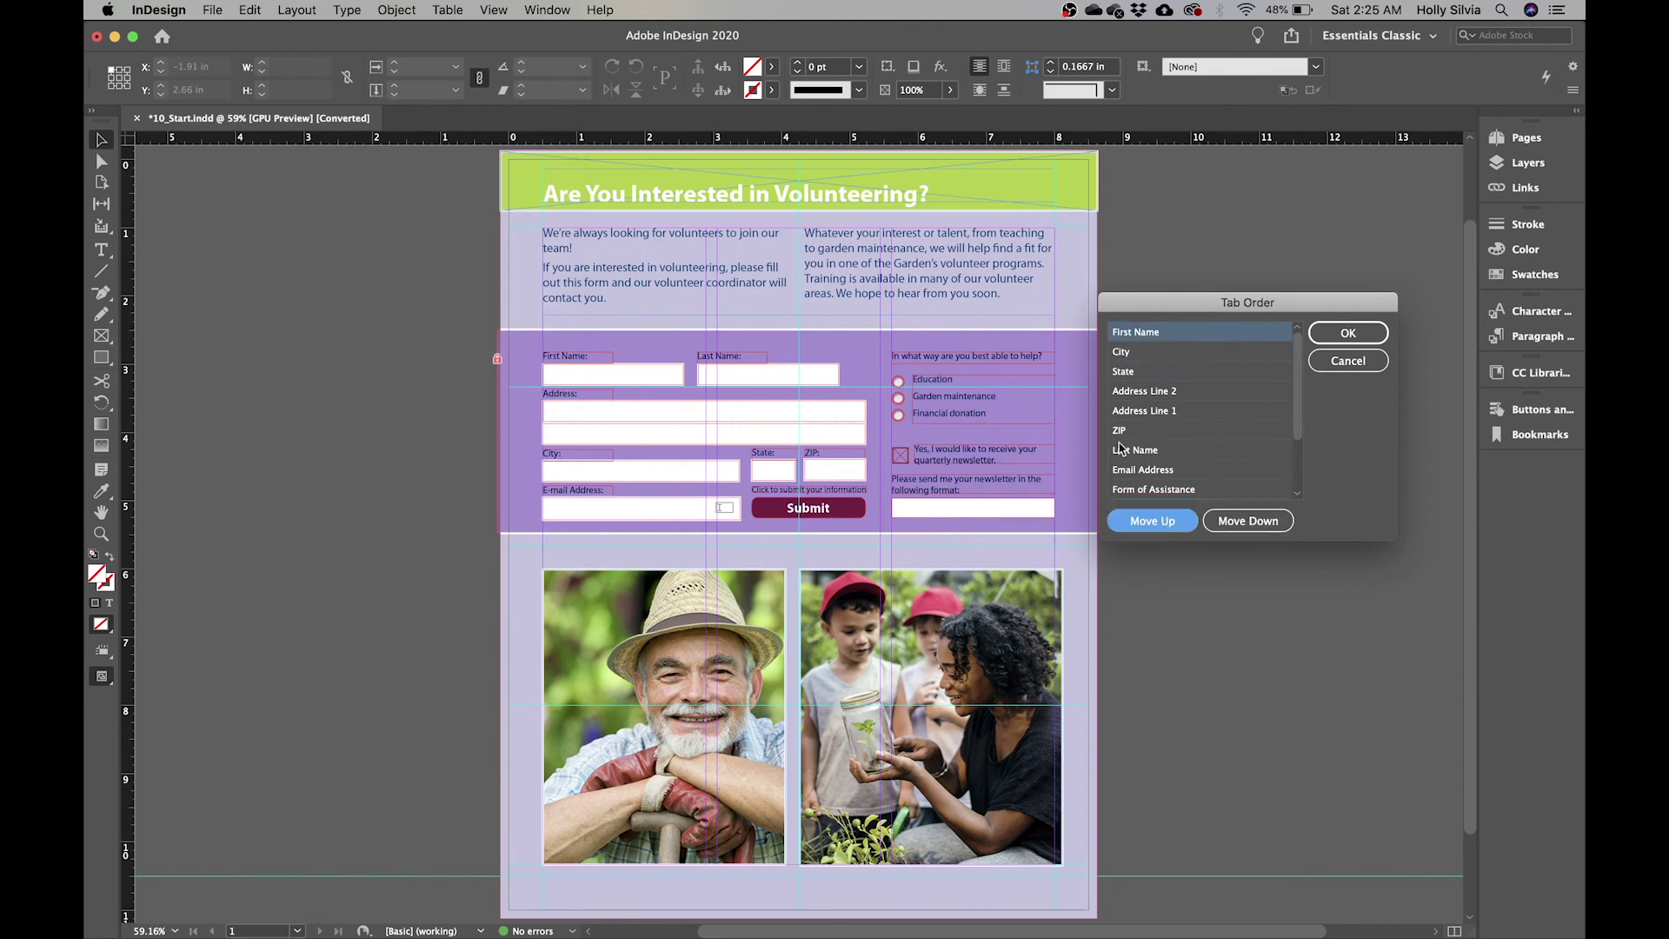
left_click_drag(1149, 456, 1138, 339)
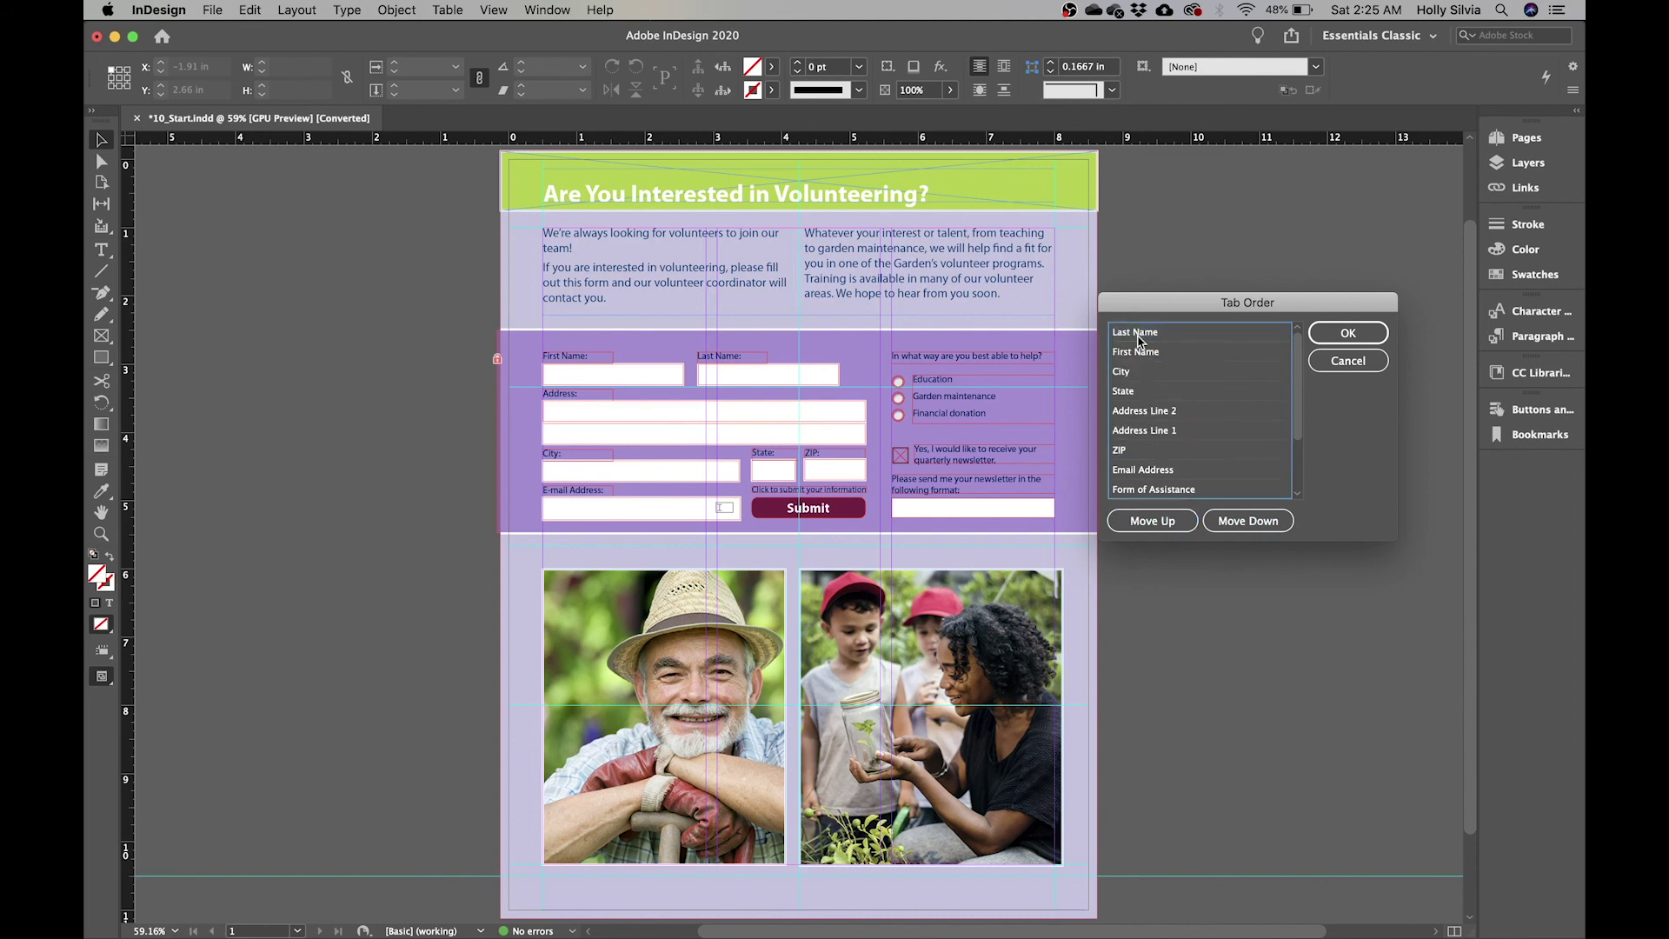
left_click(1138, 340)
left_click(1167, 334)
left_click(1236, 519)
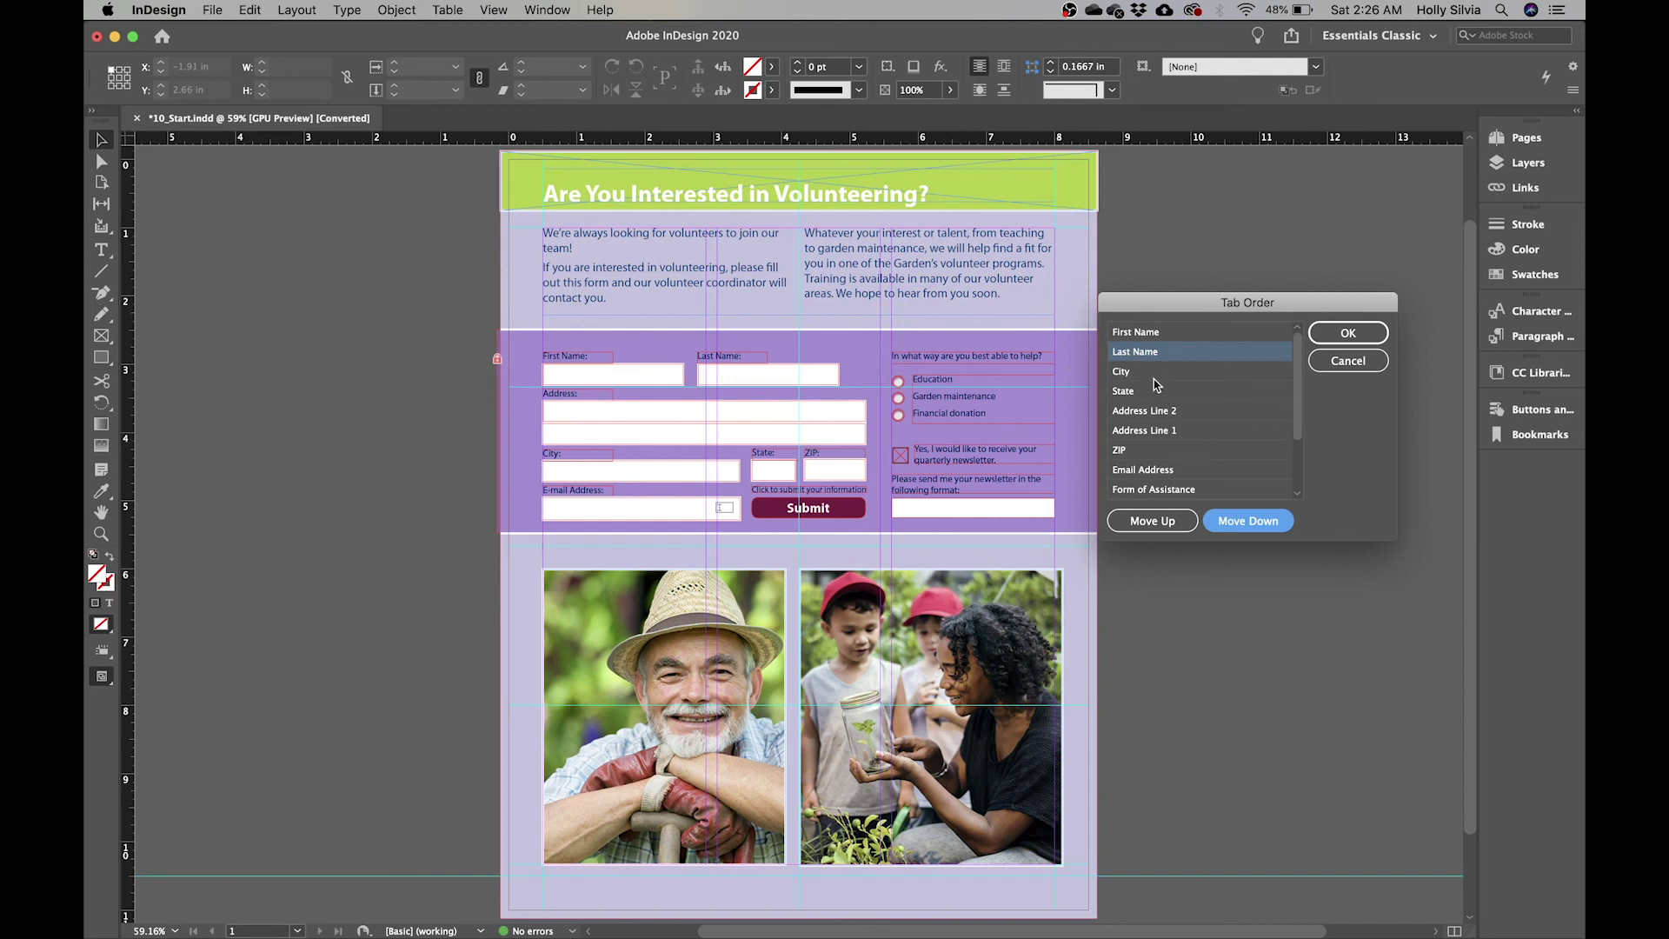
- Move Address Line 1 and Address Line 2 after Last Name, before City, and confirm the order
left_click(1161, 432)
left_click(1167, 526)
left_click(1167, 526)
left_click(1168, 526)
left_click(1167, 526)
left_click(1250, 522)
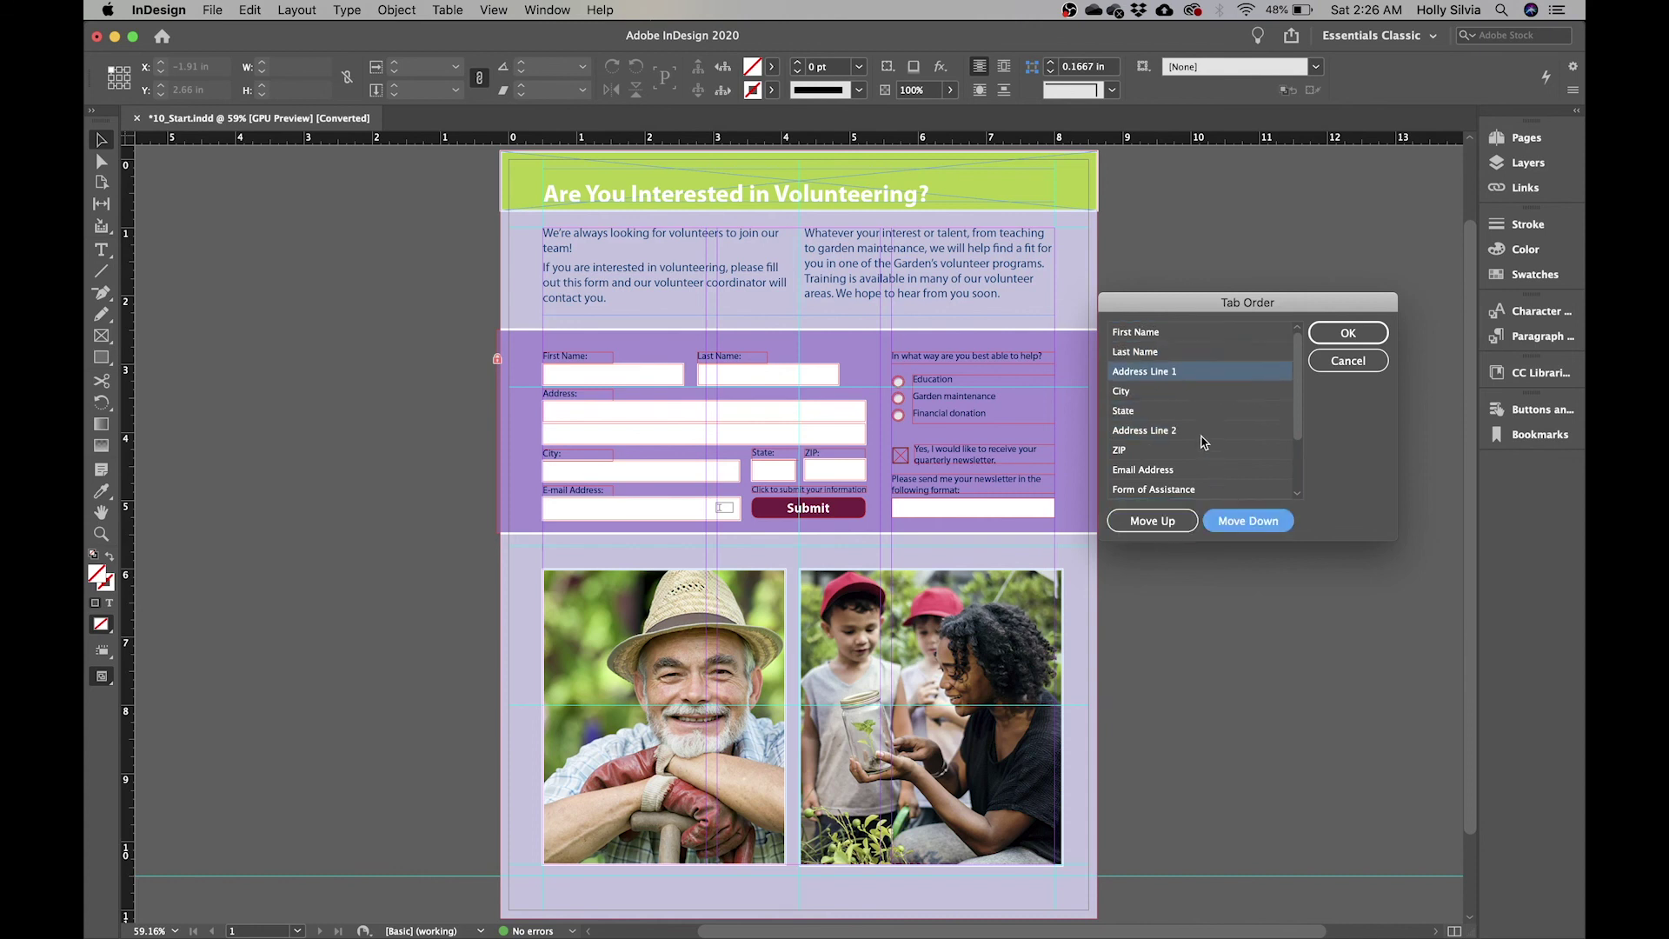
left_click(1204, 432)
left_click(1152, 520)
left_click(1152, 519)
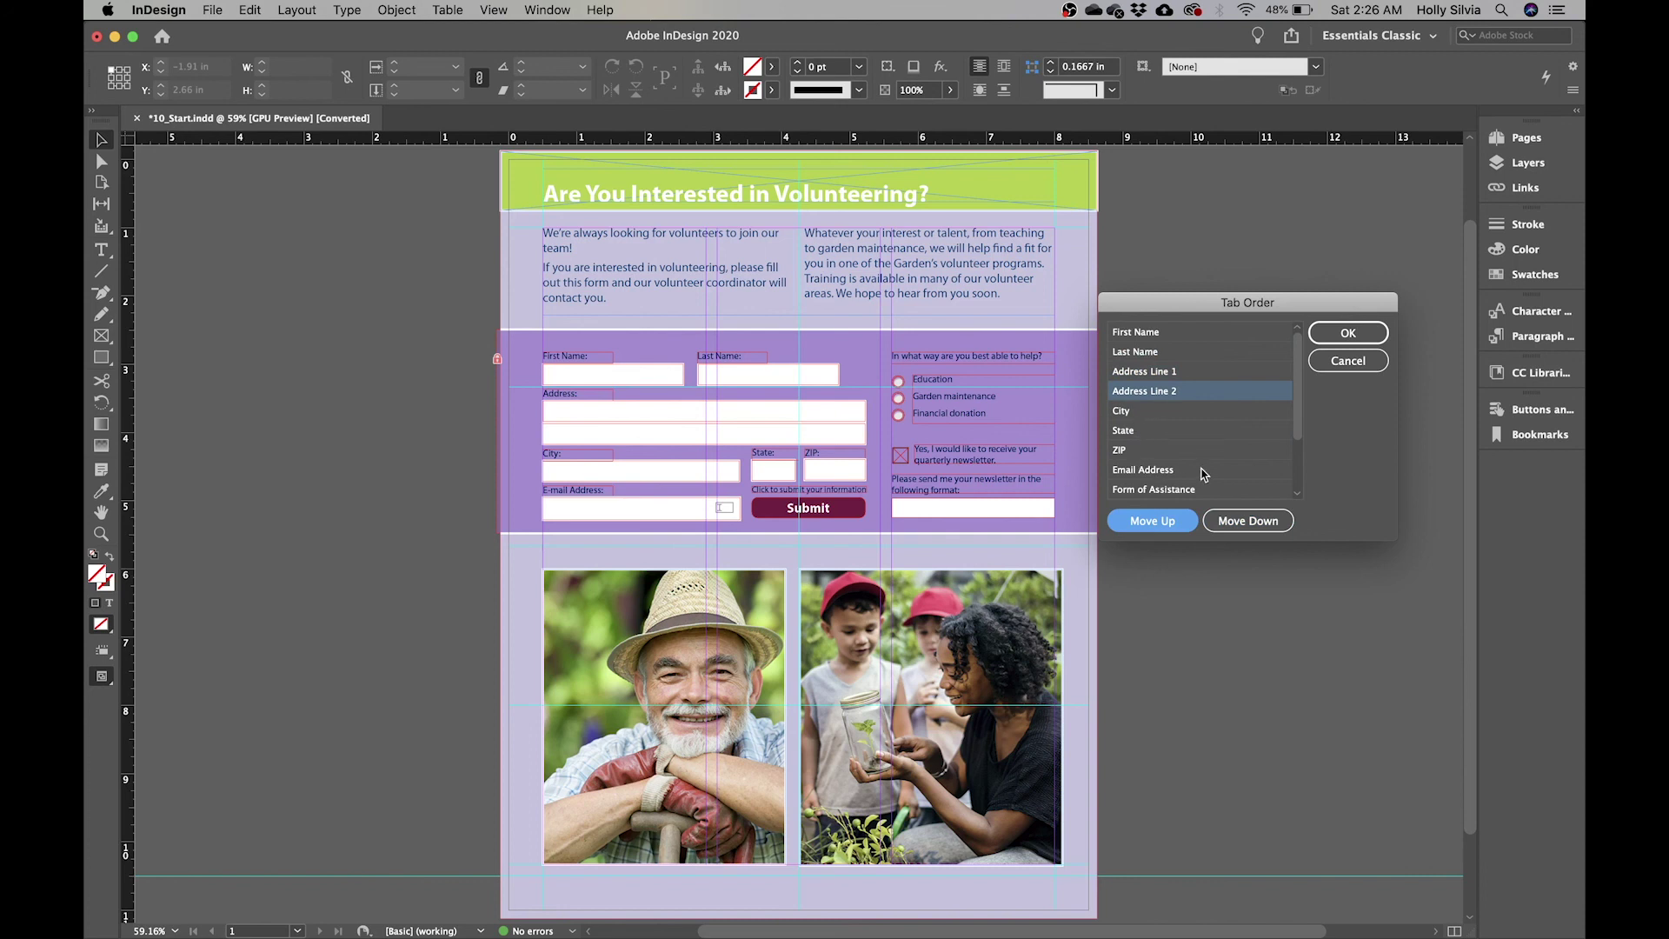
scroll(1203, 474, "down", 4)
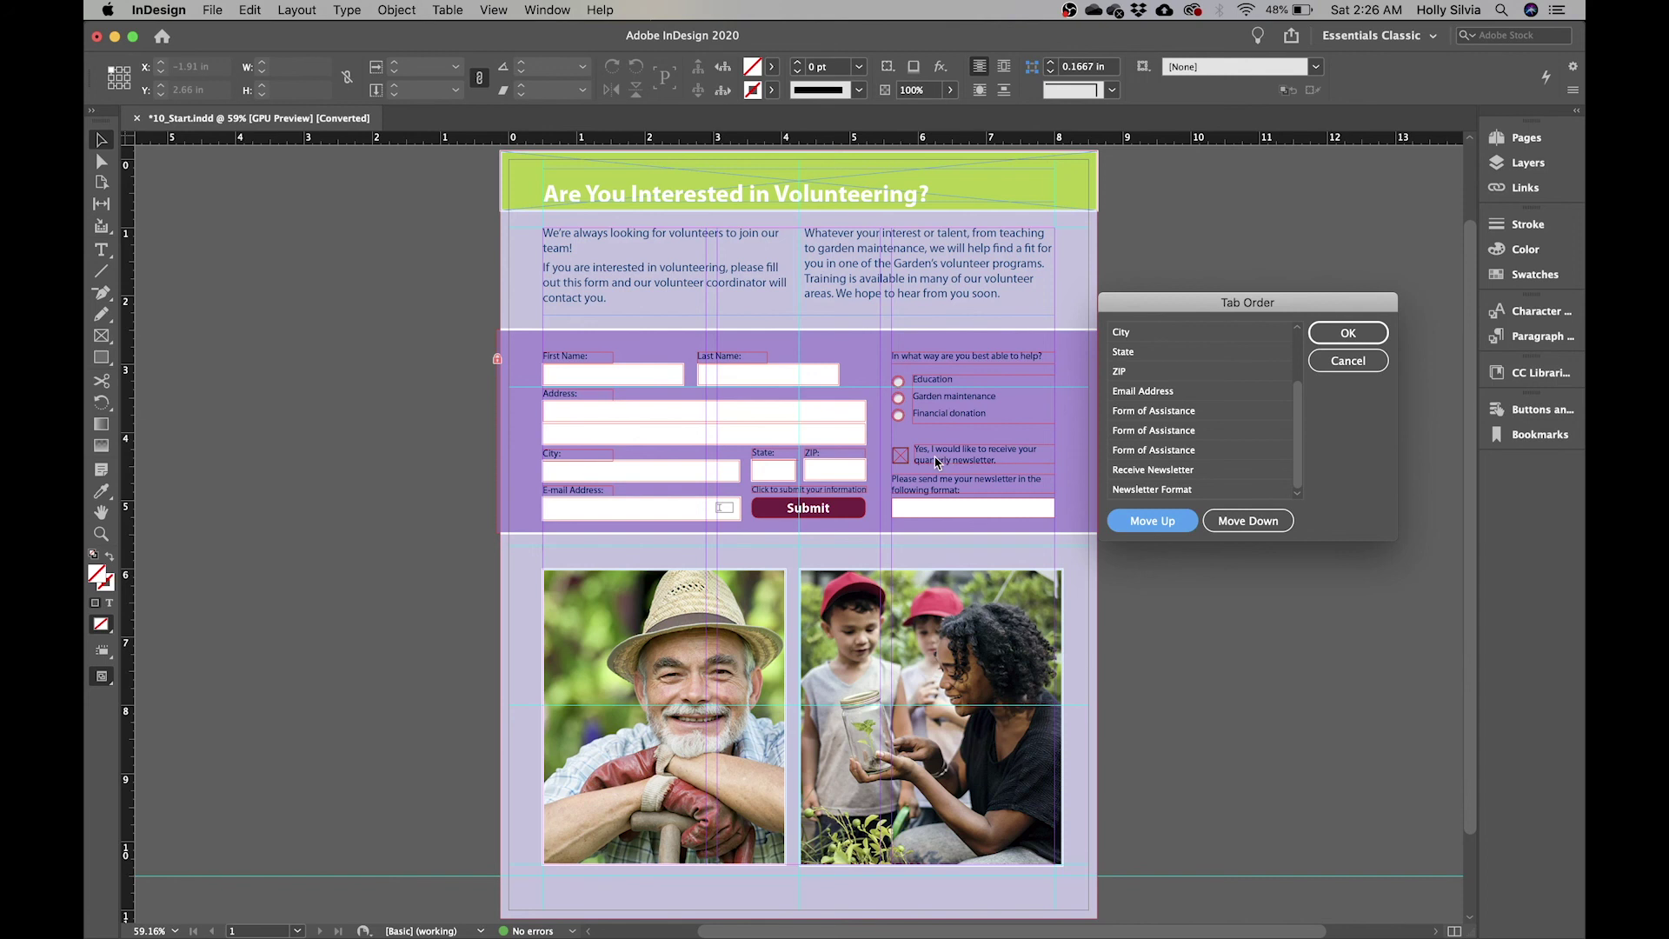
scroll(1252, 390, "up", 3)
left_click(1253, 391)
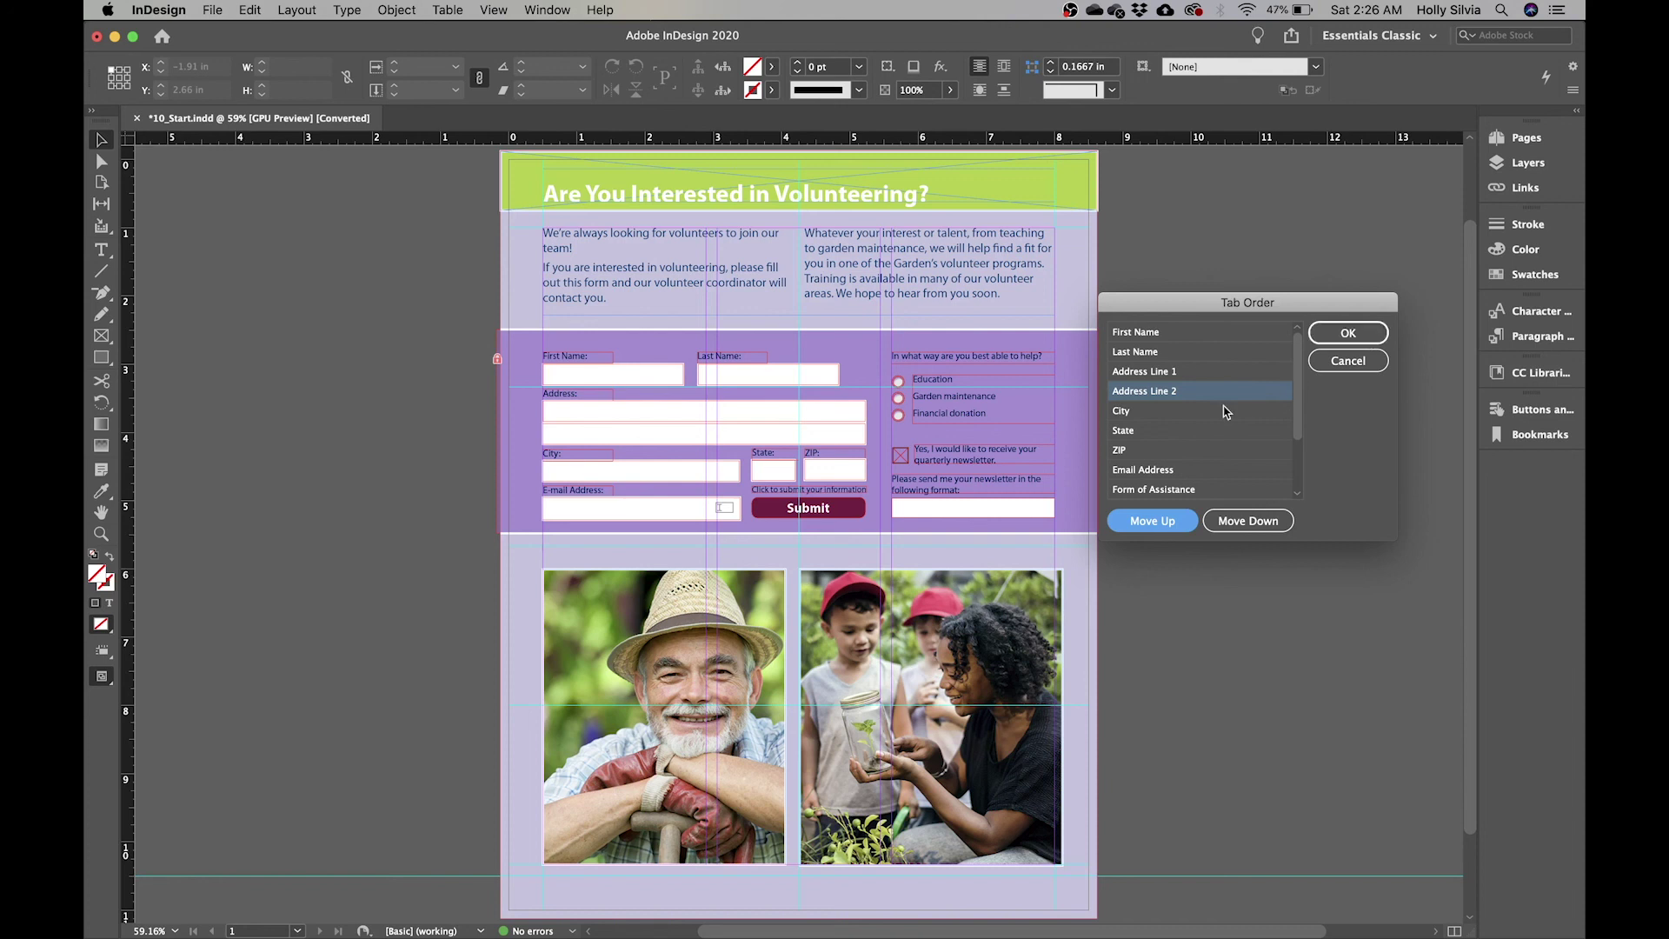
scroll(1226, 410, "down", 4)
scroll(1225, 411, "up", 1)
scroll(1225, 410, "up", 3)
left_click(1348, 333)
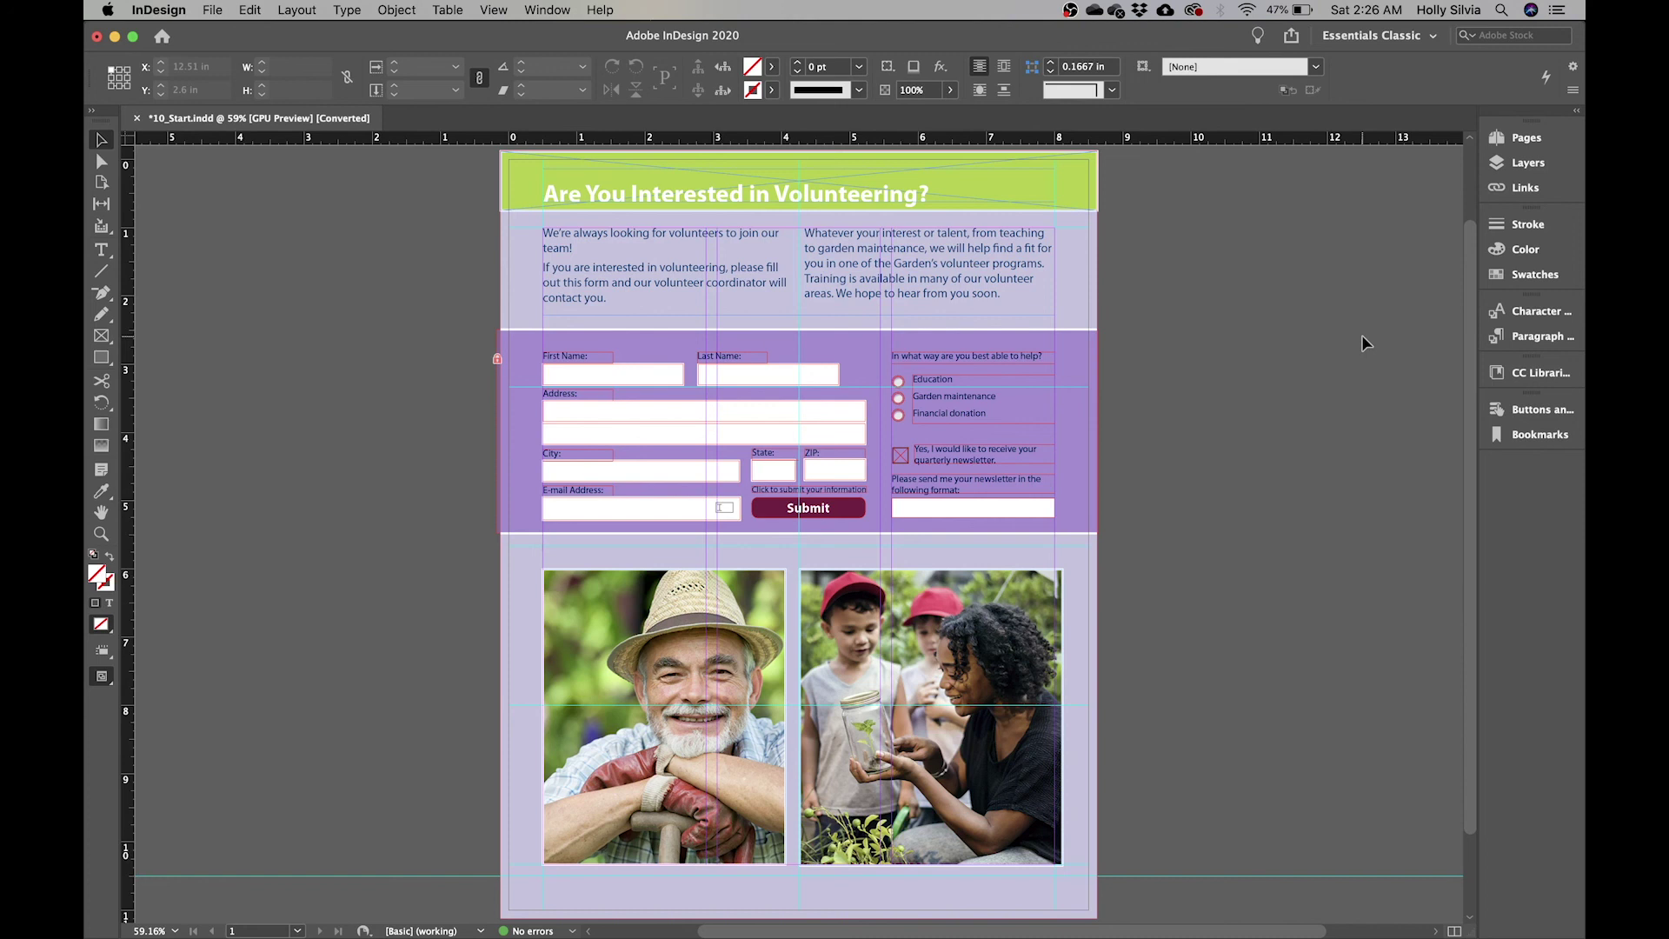
- Zoom to 125% and turn the Submit graphic into a button
key("super+equal")
key("super+equal")
key("super+equal")
key("super+equal")
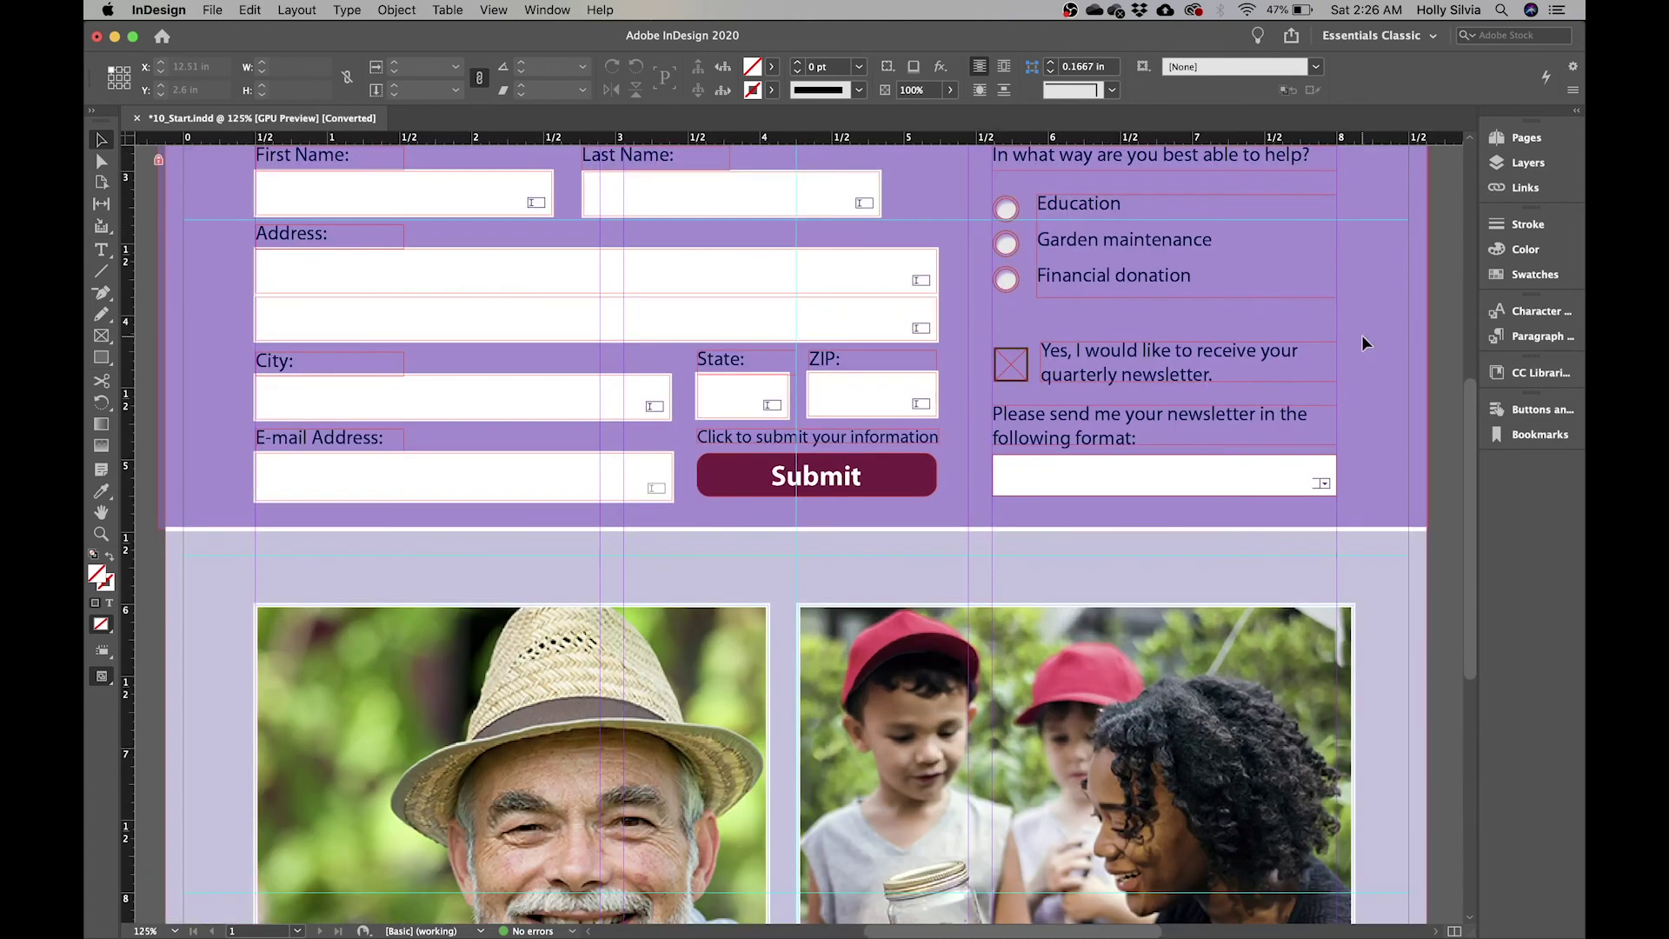
scroll(1361, 335, "up", 1)
scroll(1362, 335, "right", 1)
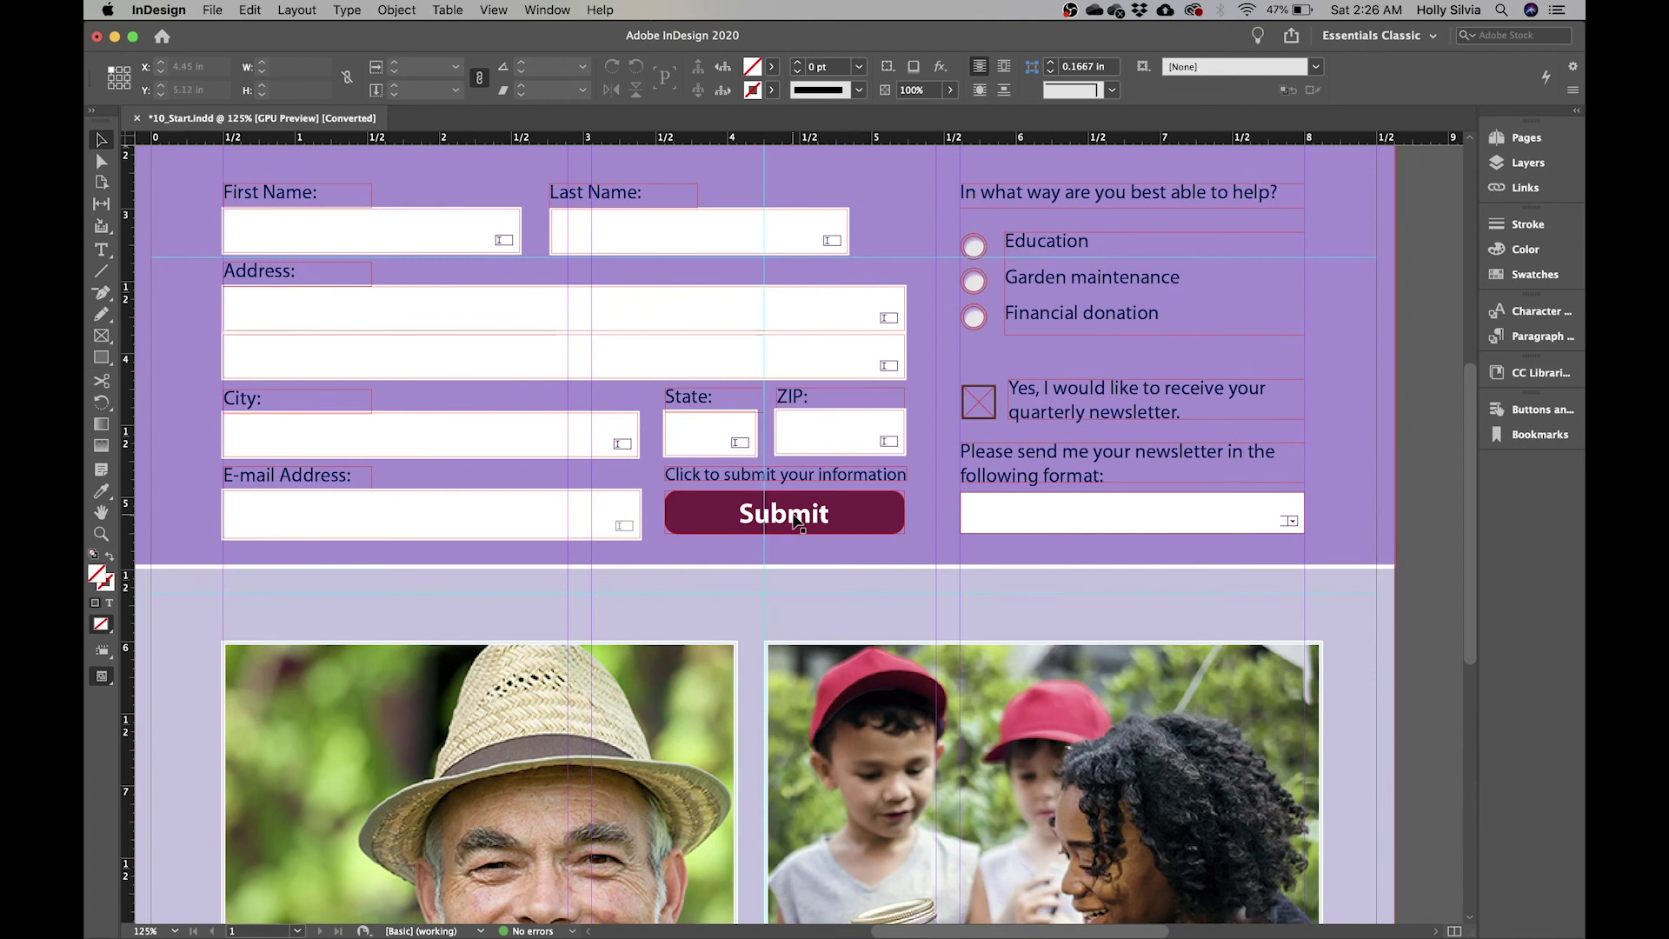
left_click(821, 519)
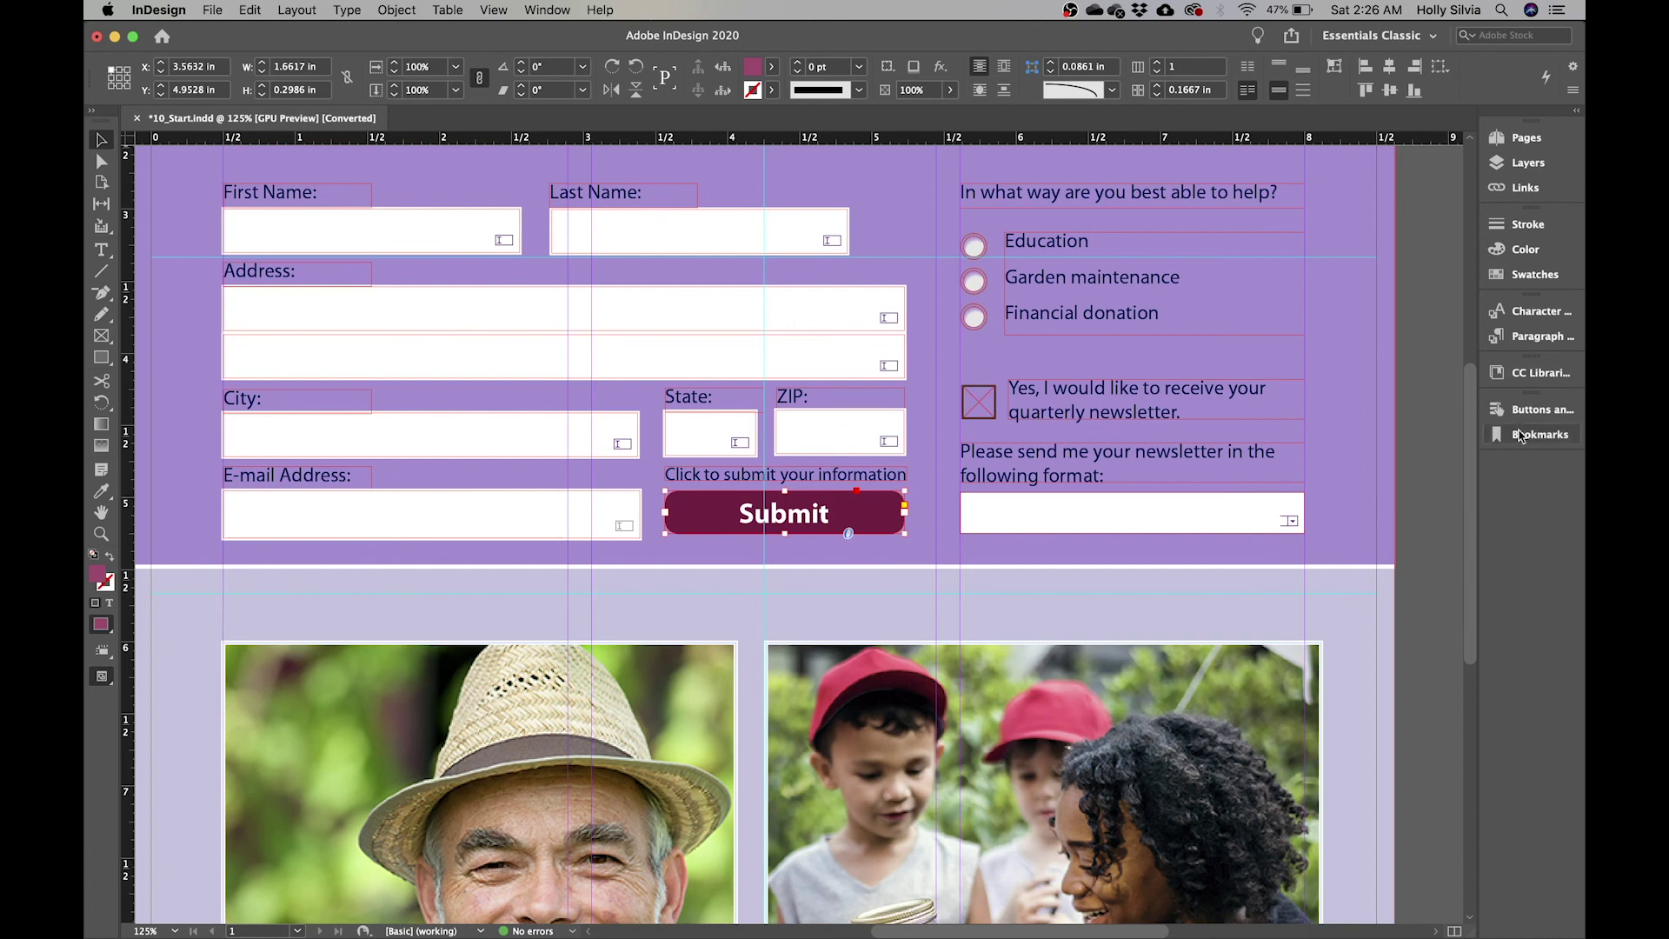
left_click(1528, 412)
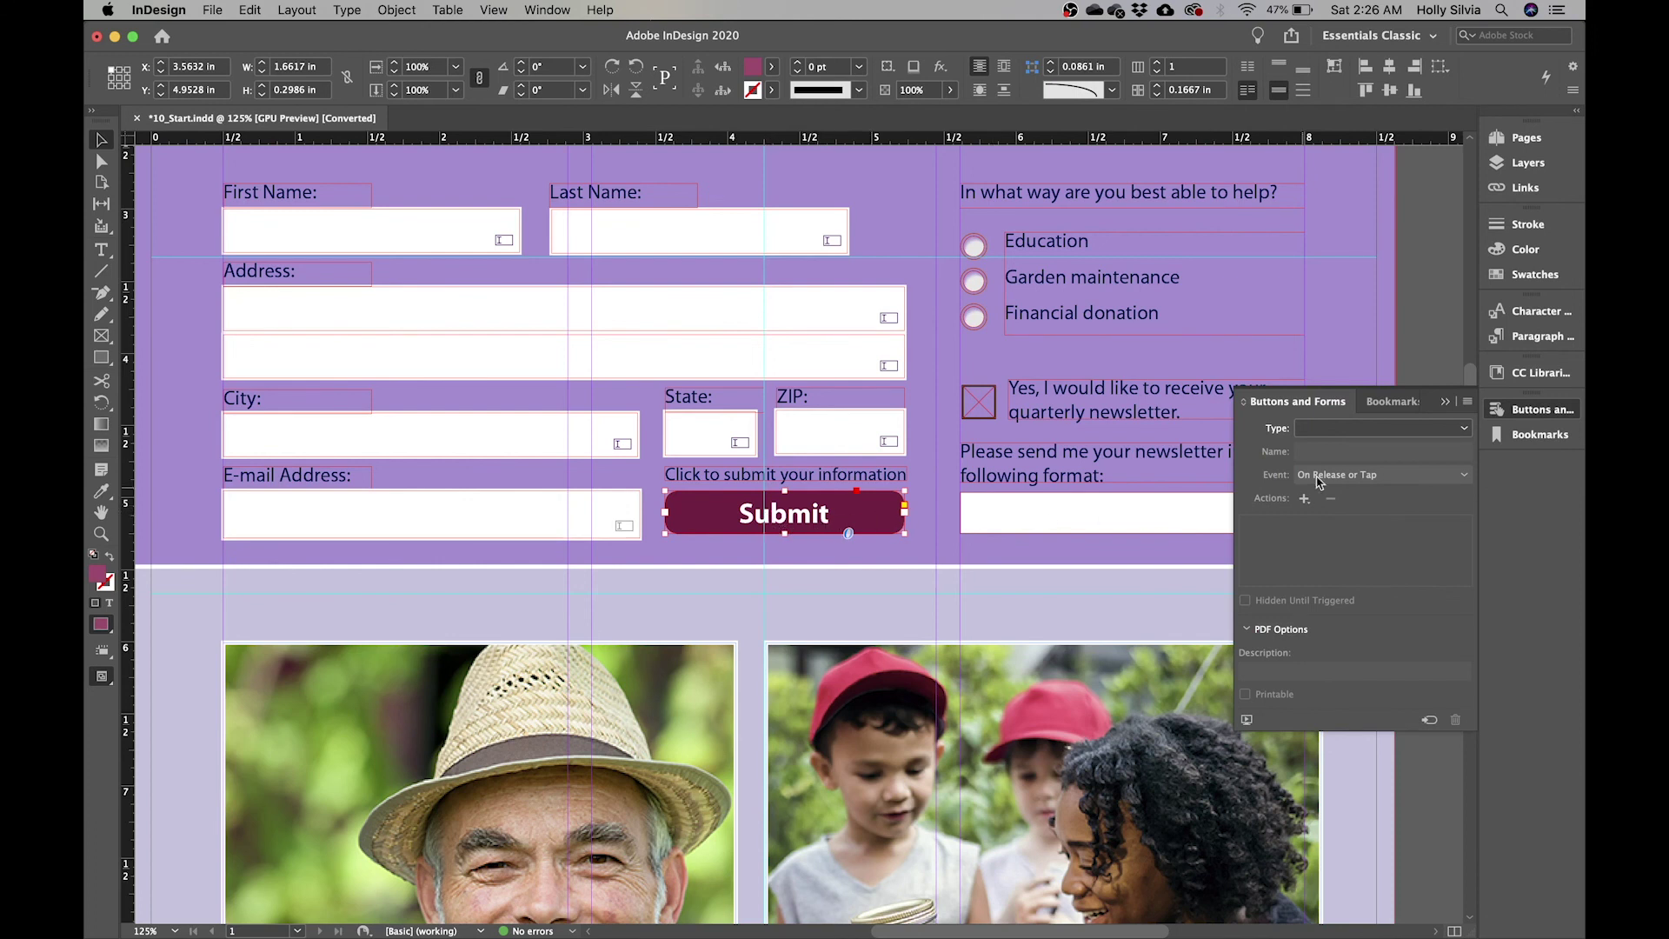
left_click(1408, 427)
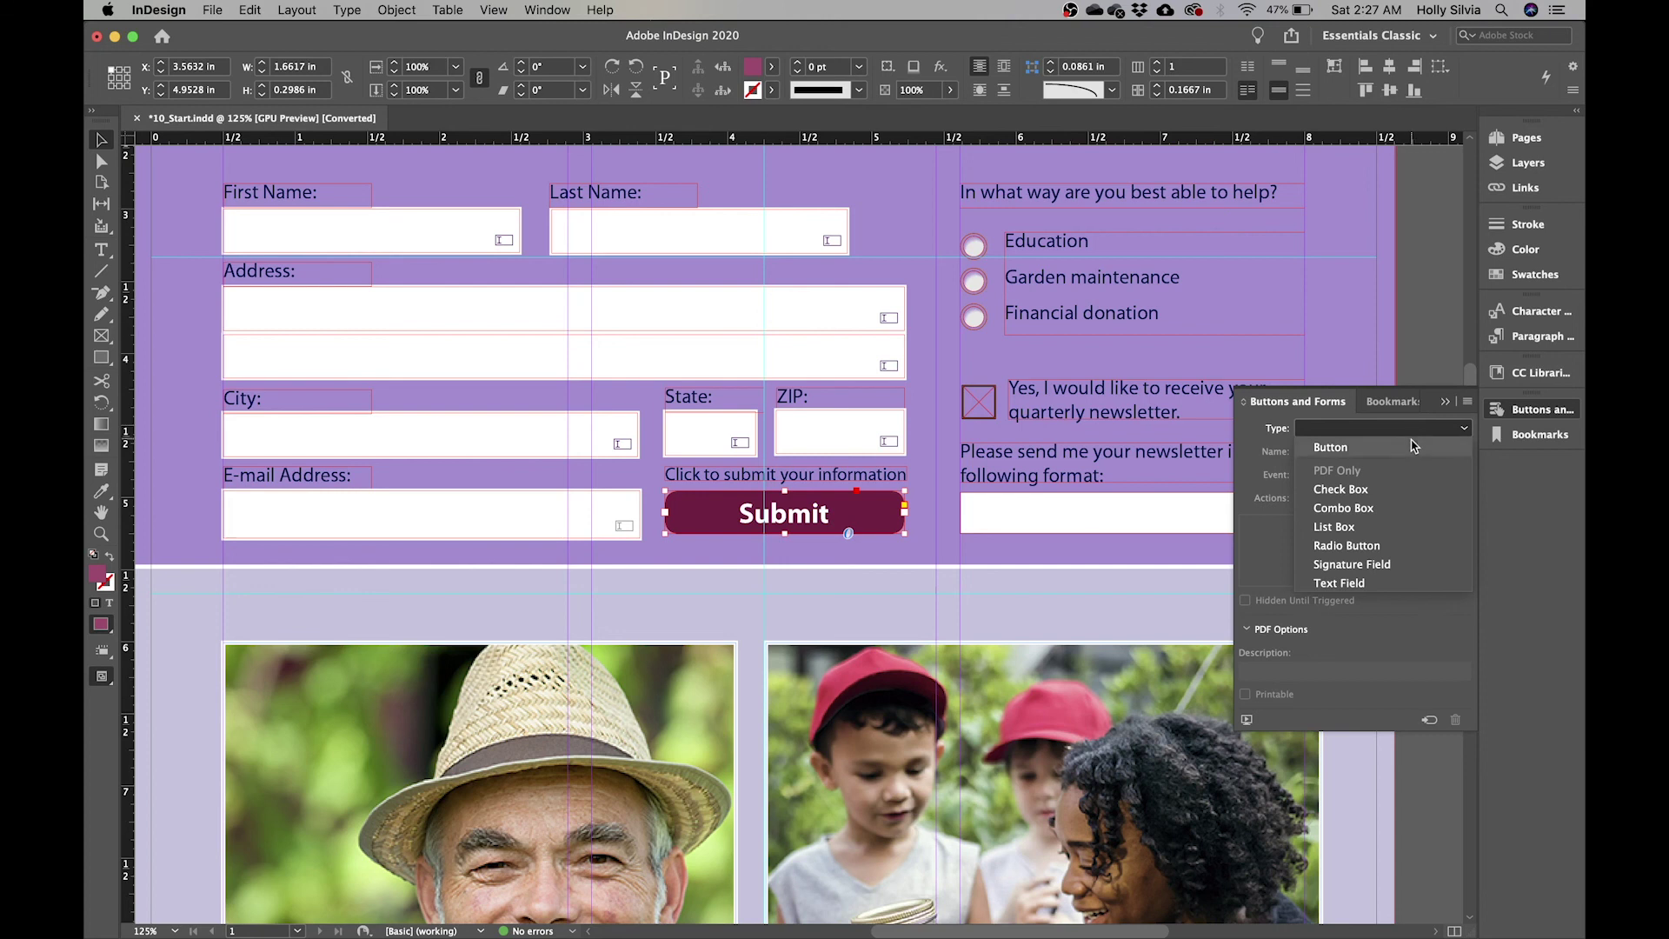
left_click(1415, 442)
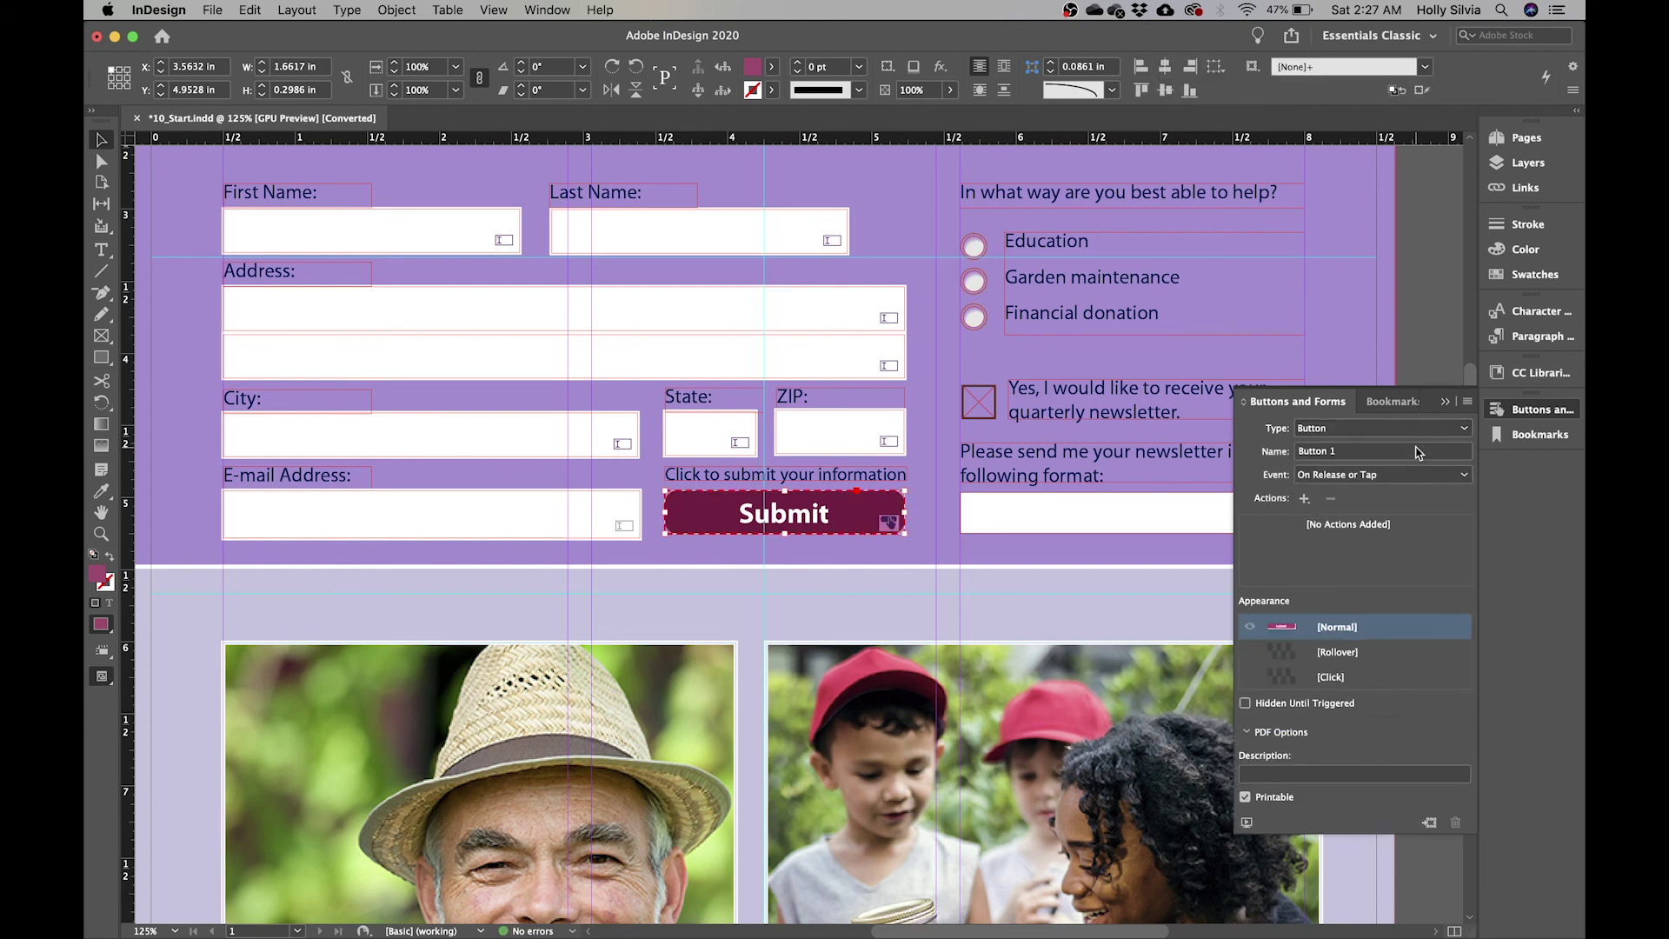
- Name the new button 'Submit Form'
left_click(1346, 452)
key("BackSpace")
key("BackSpace")
key("BackSpace")
key("BackSpace")
key("BackSpace")
key("BackSpace")
key("BackSpace")
key("BackSpace")
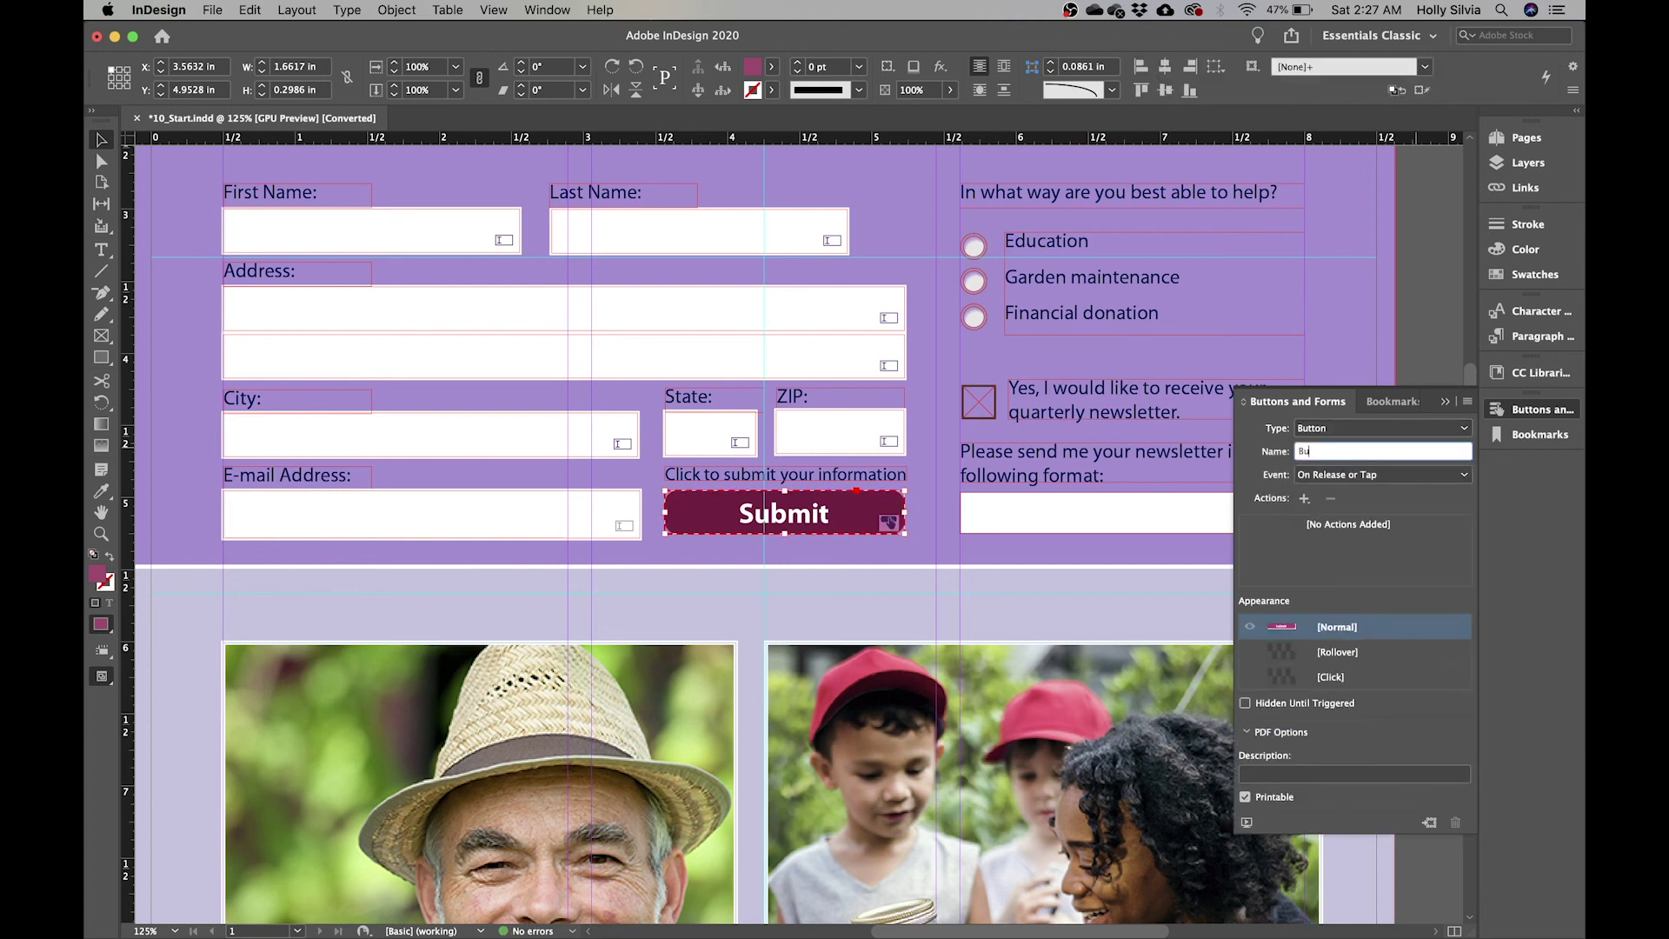
type("Submit Form")
key("Return")
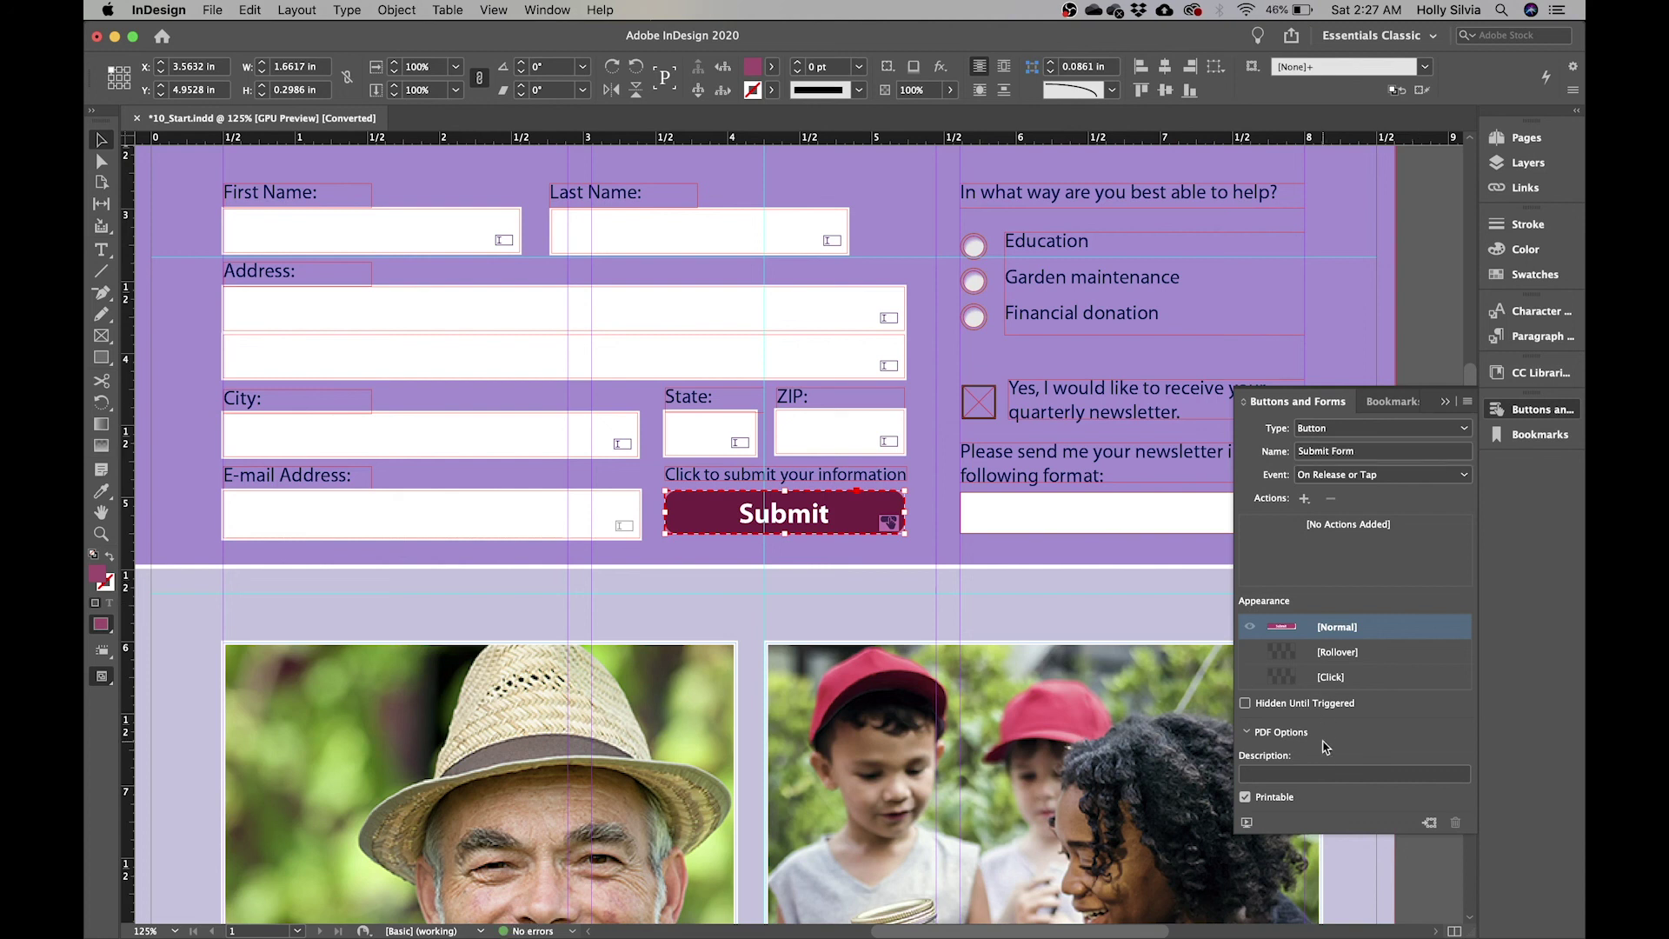
- Give the button the description 'Send the completed form via email'
left_click(1325, 772)
type("Send the complete")
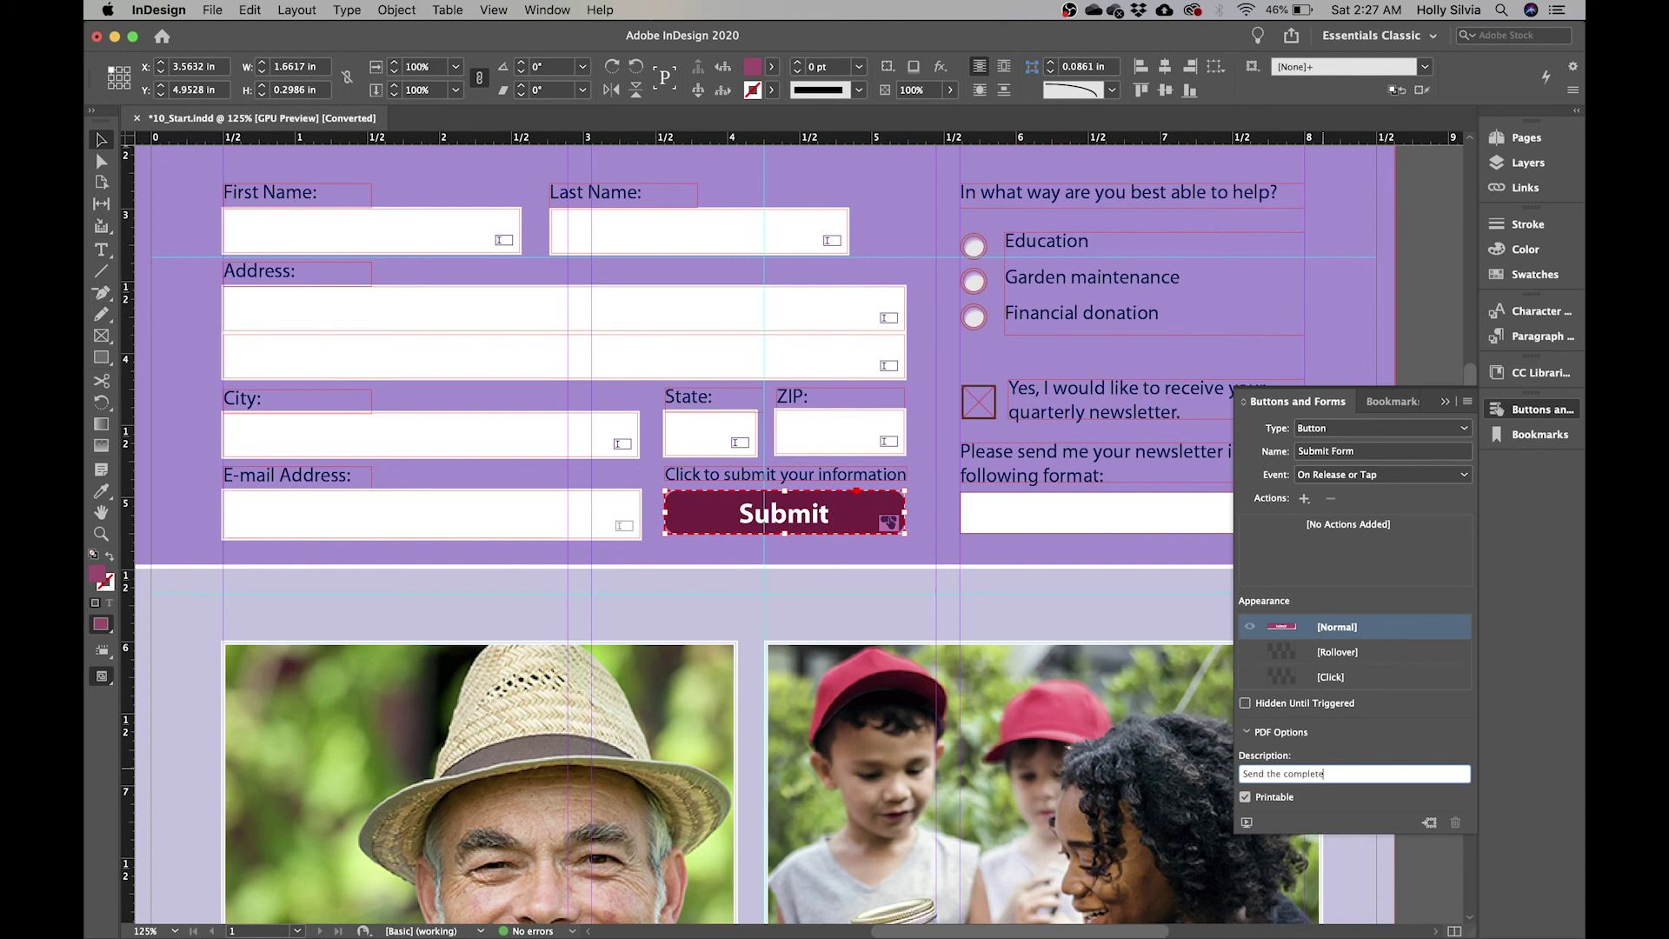
type("d form via email")
key("Return")
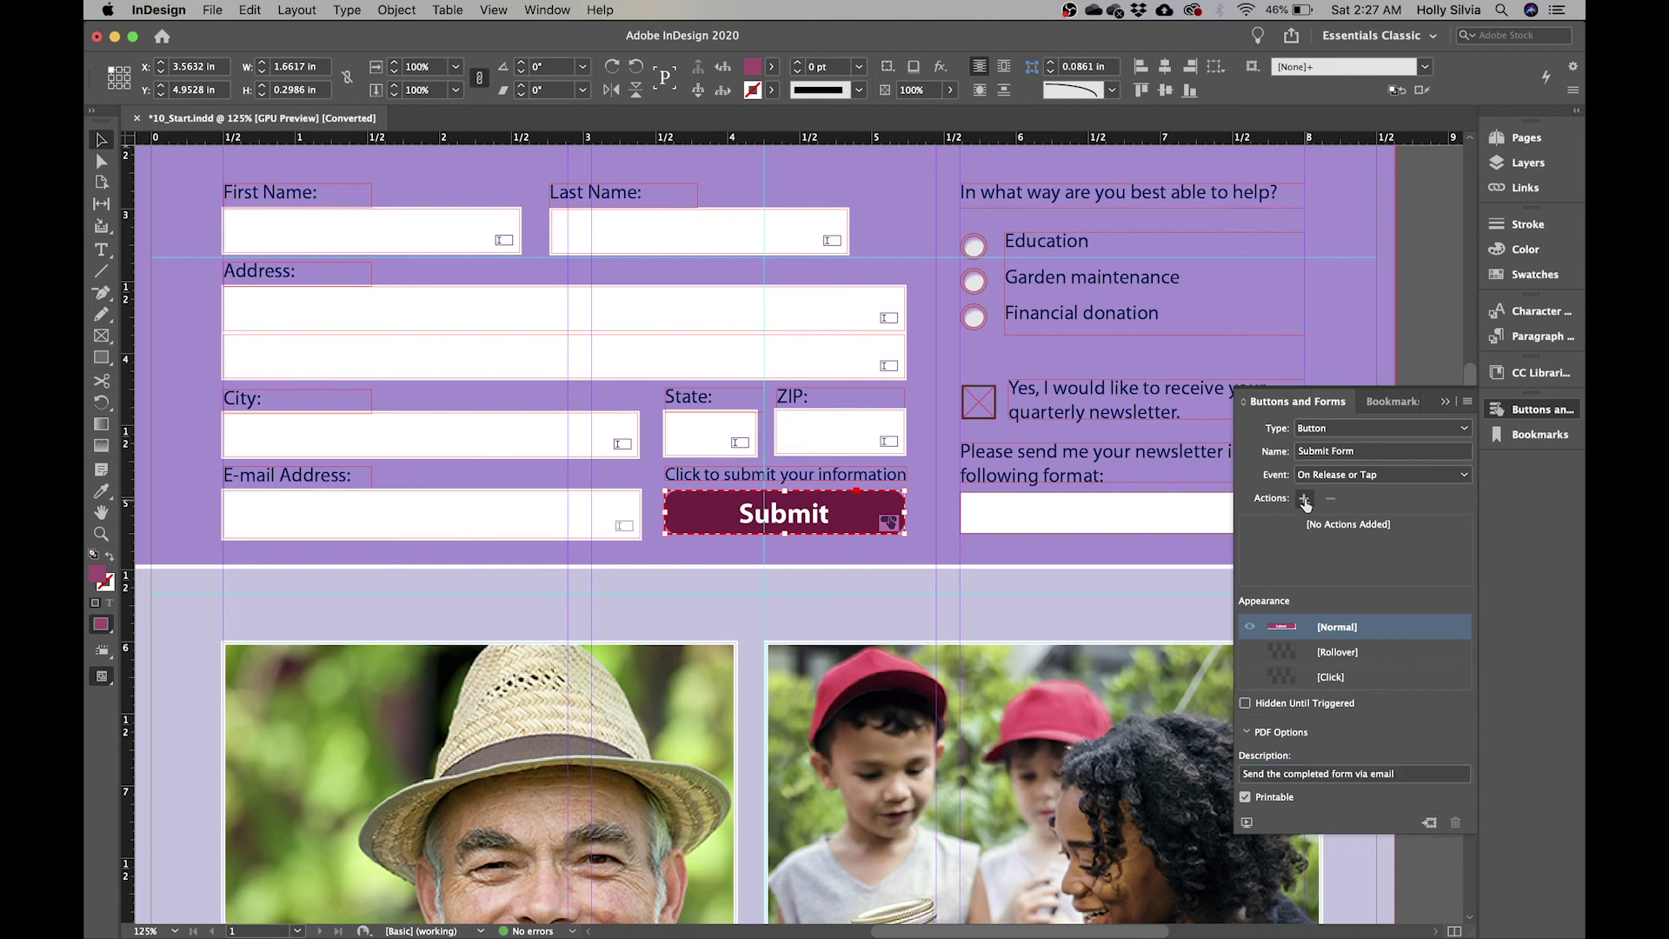
left_click(1305, 500)
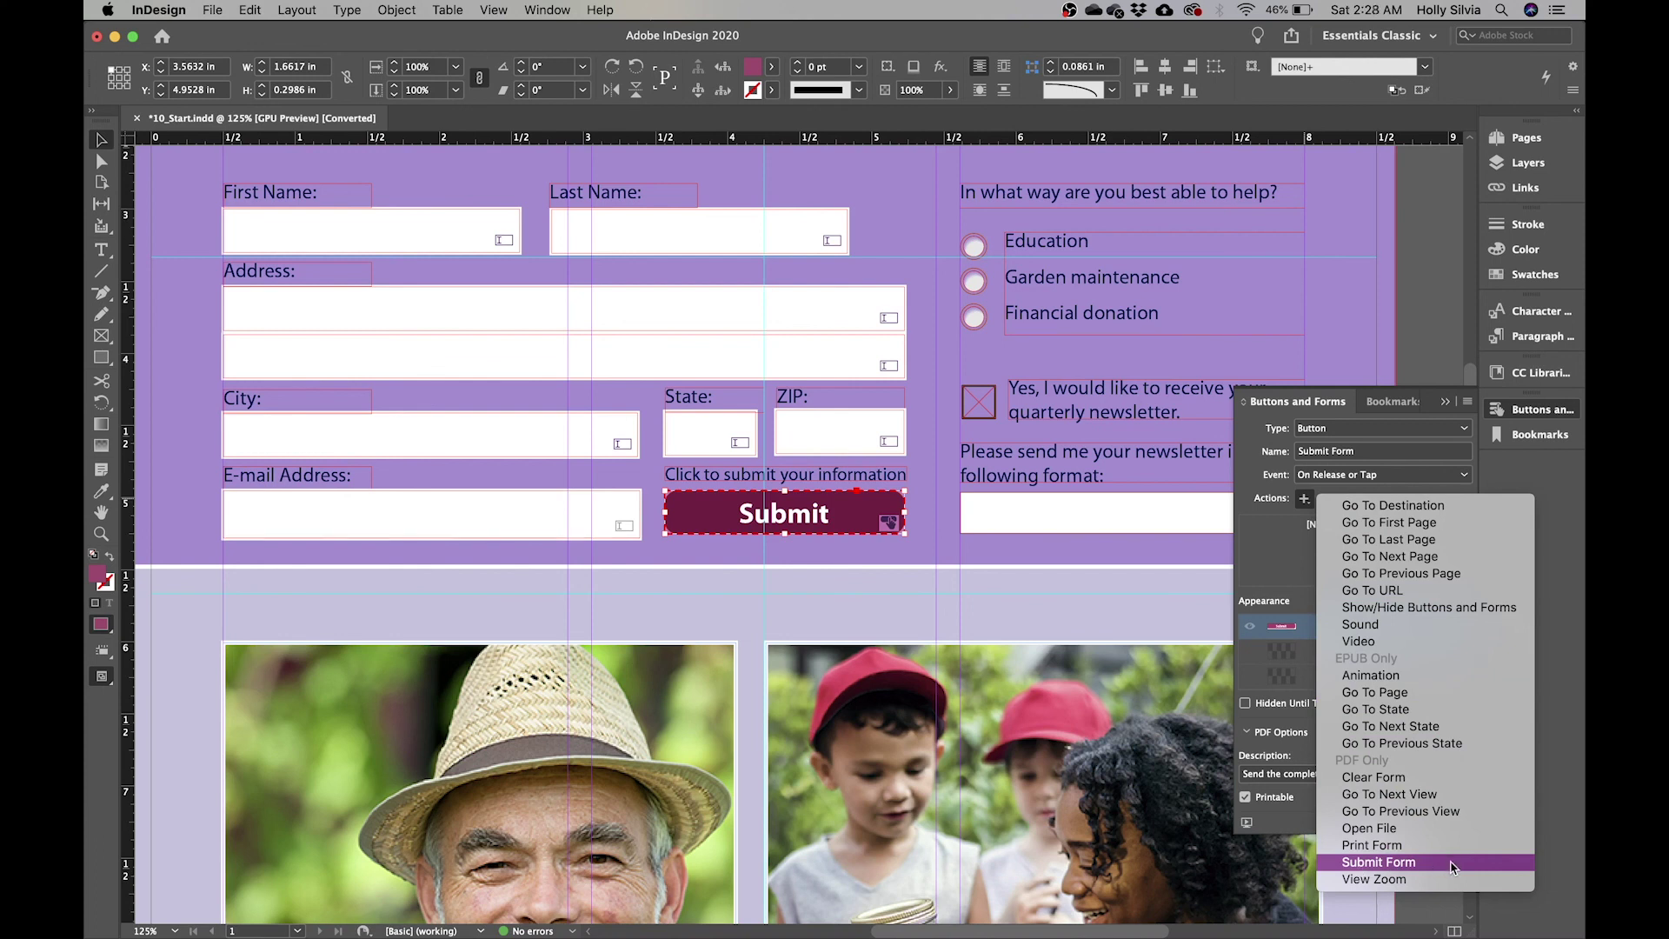
- Add a Submit Form action pointing to a mailto: recipient e-mail address, then switch to Rollover
left_click(1384, 863)
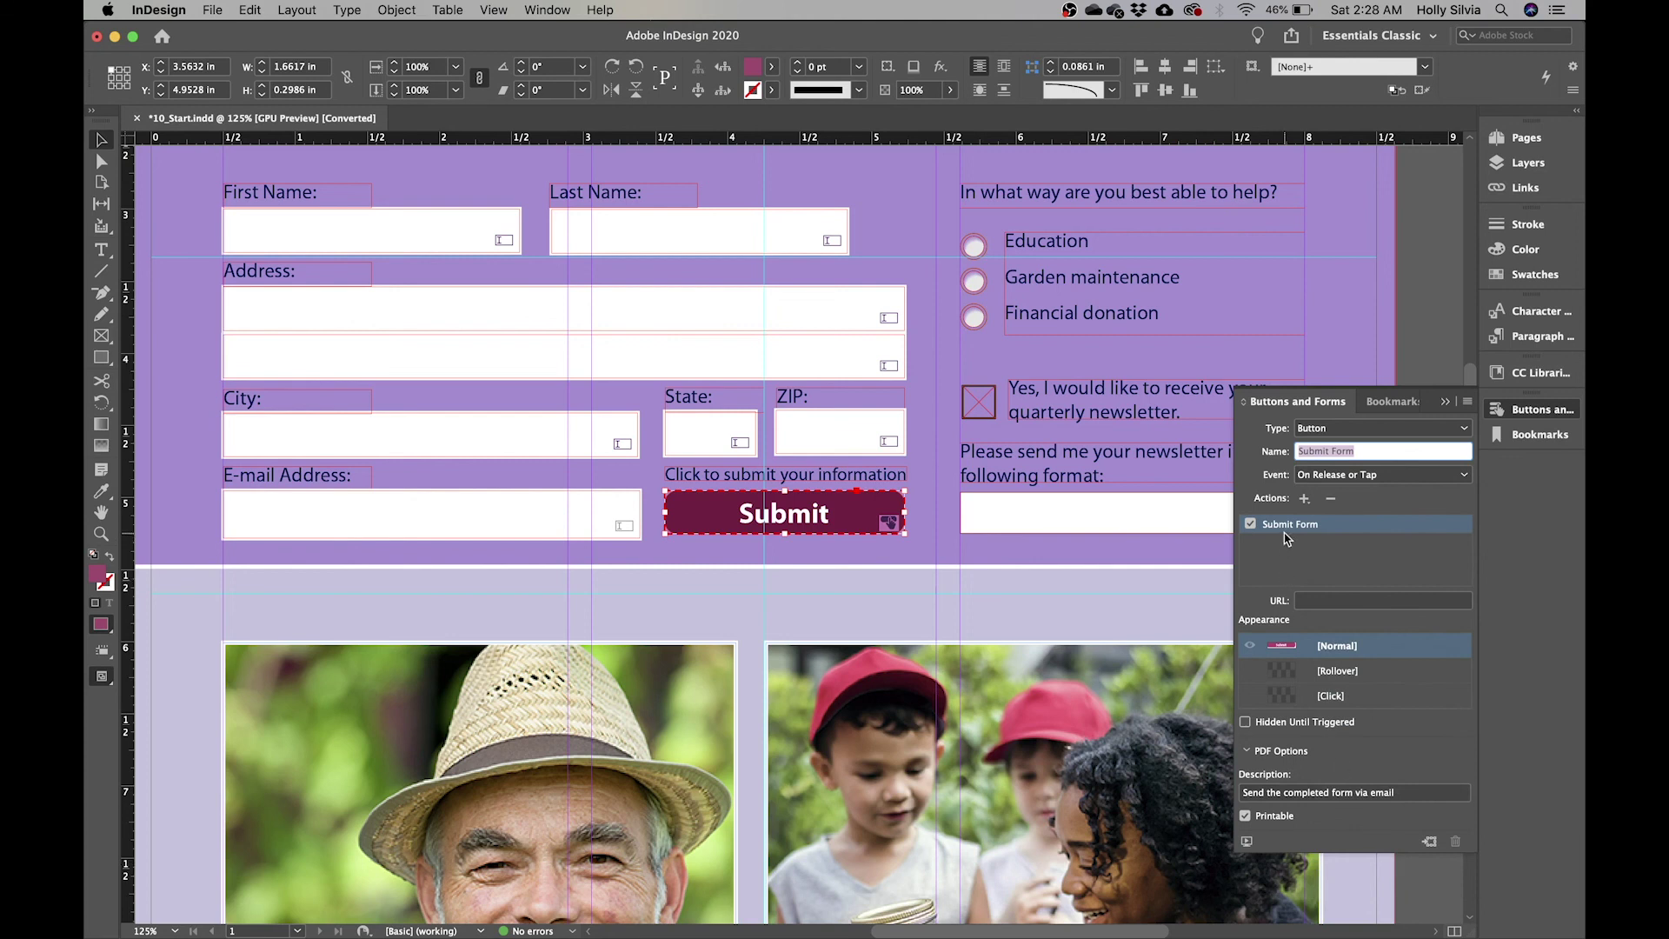
left_click(1340, 606)
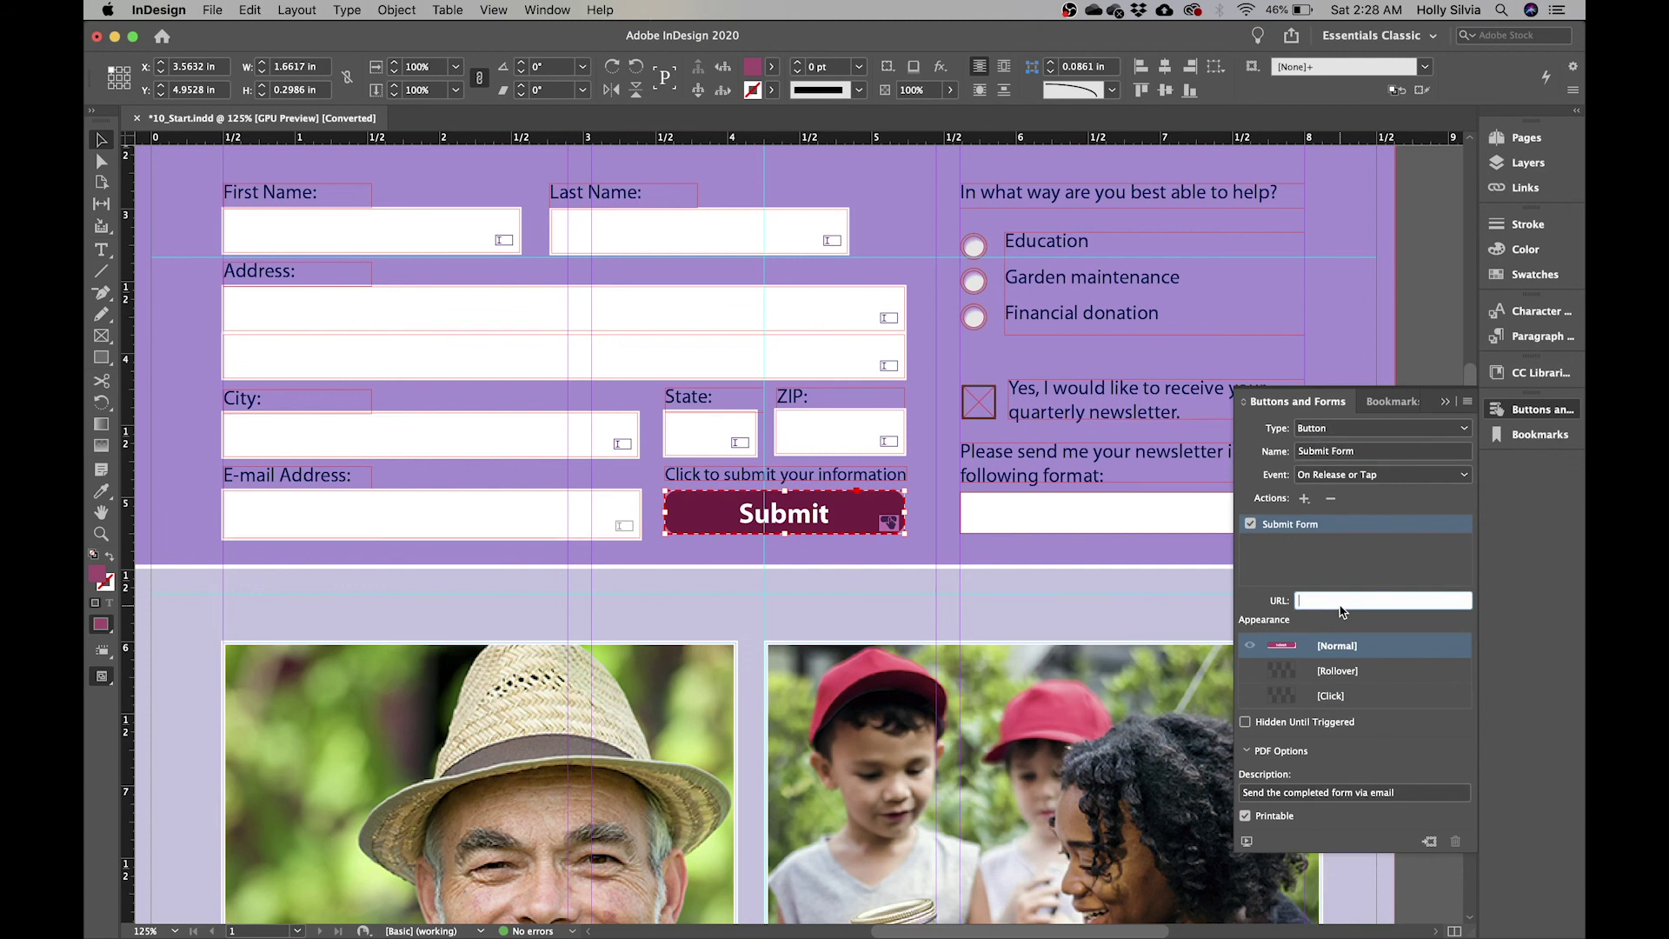
type("mailto")
key("Return")
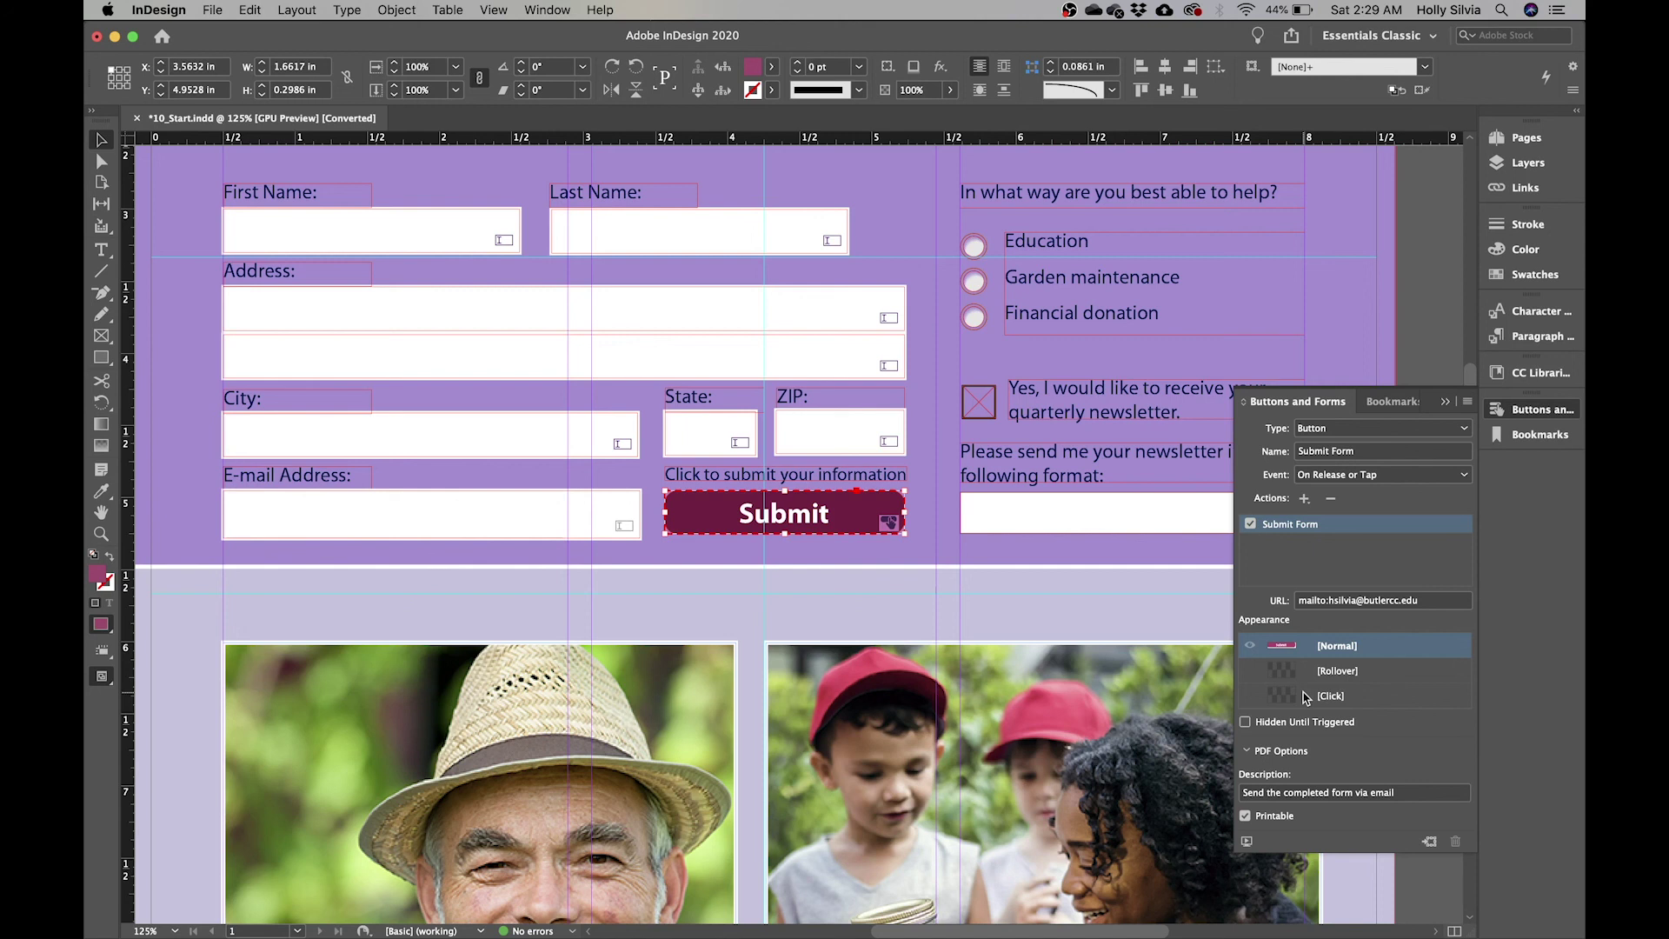
left_click(1350, 678)
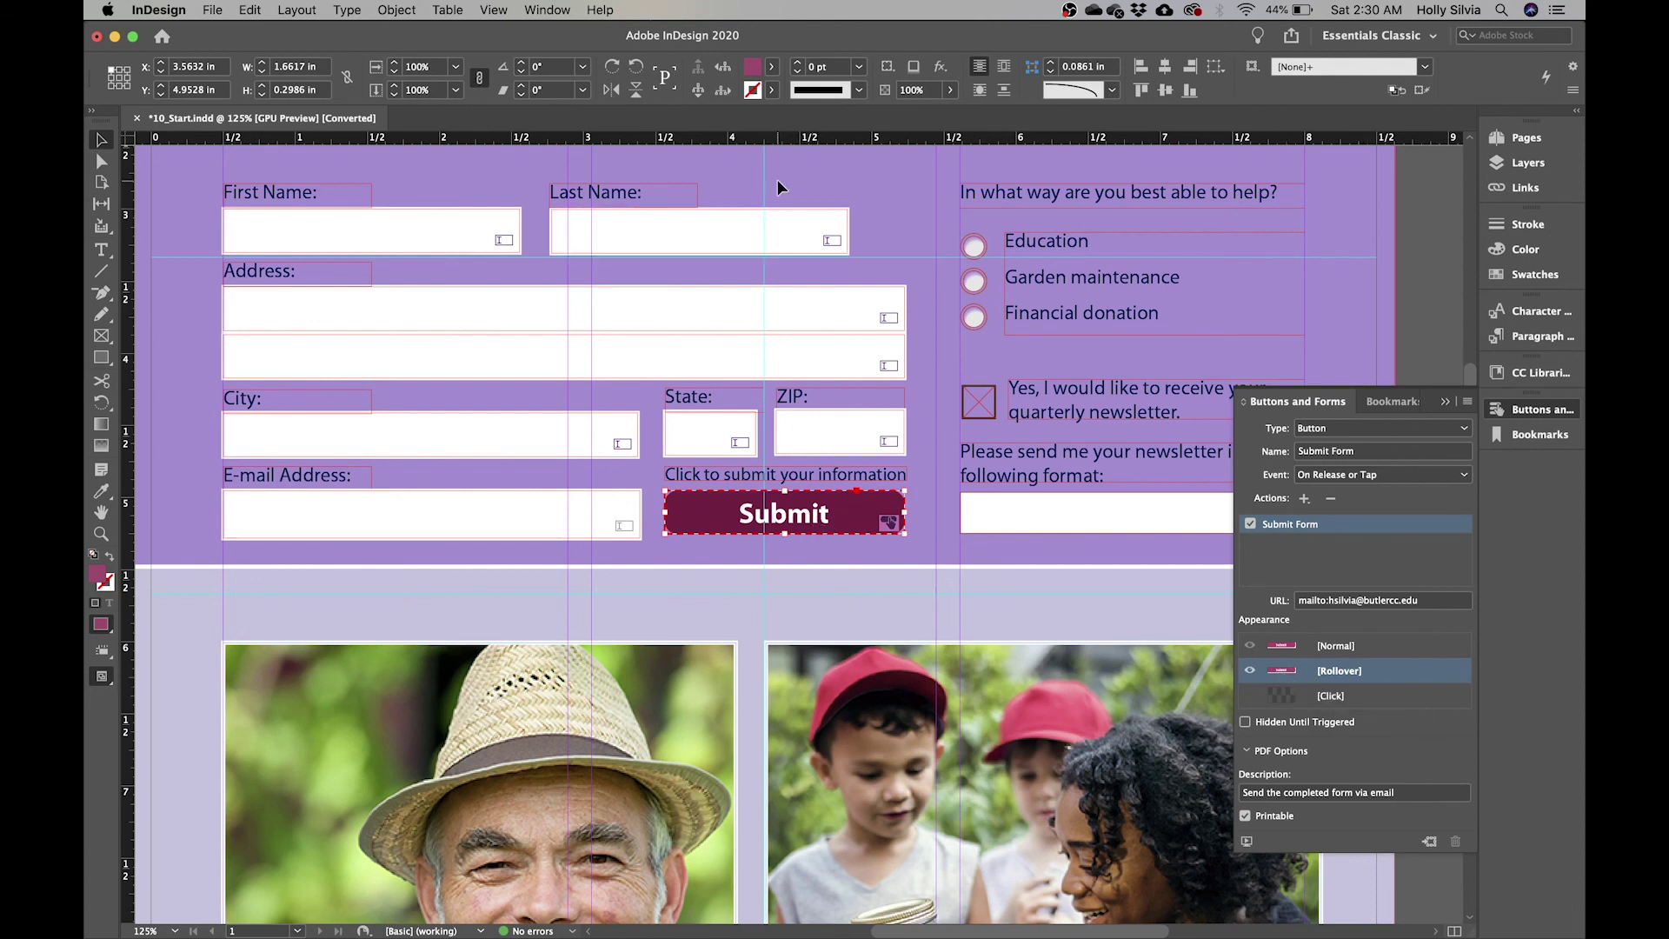
- Set the Rollover fill tint to 50%, return to Normal, and collapse Buttons and Forms
left_click(770, 69)
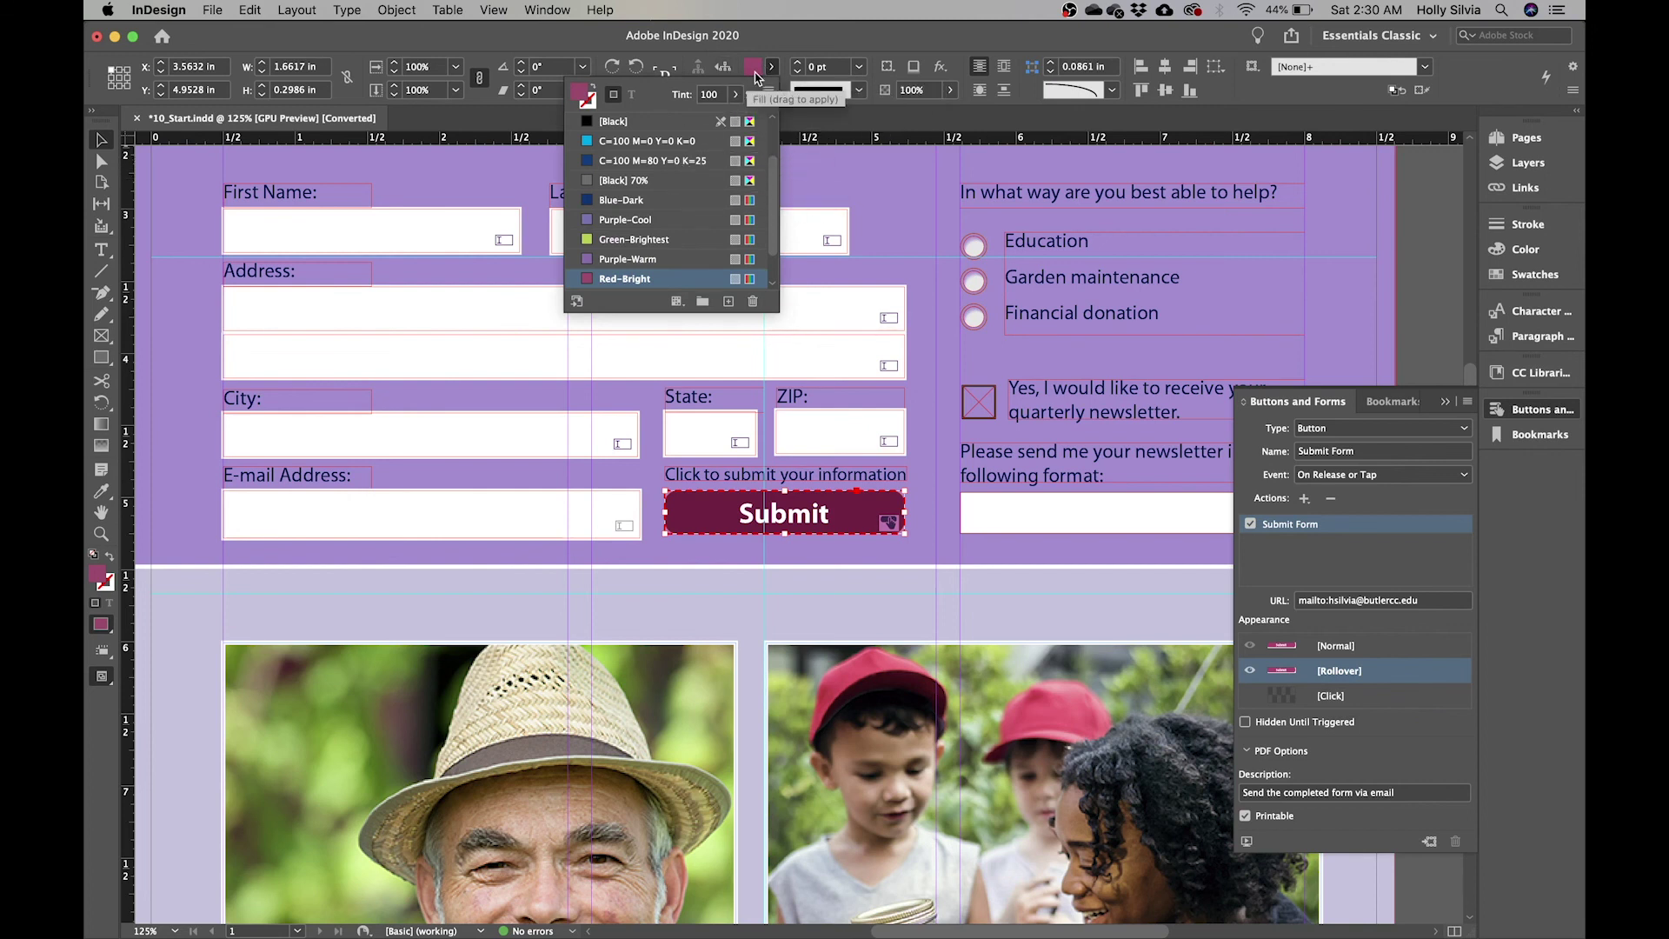
double_click(710, 94)
key("BackSpace")
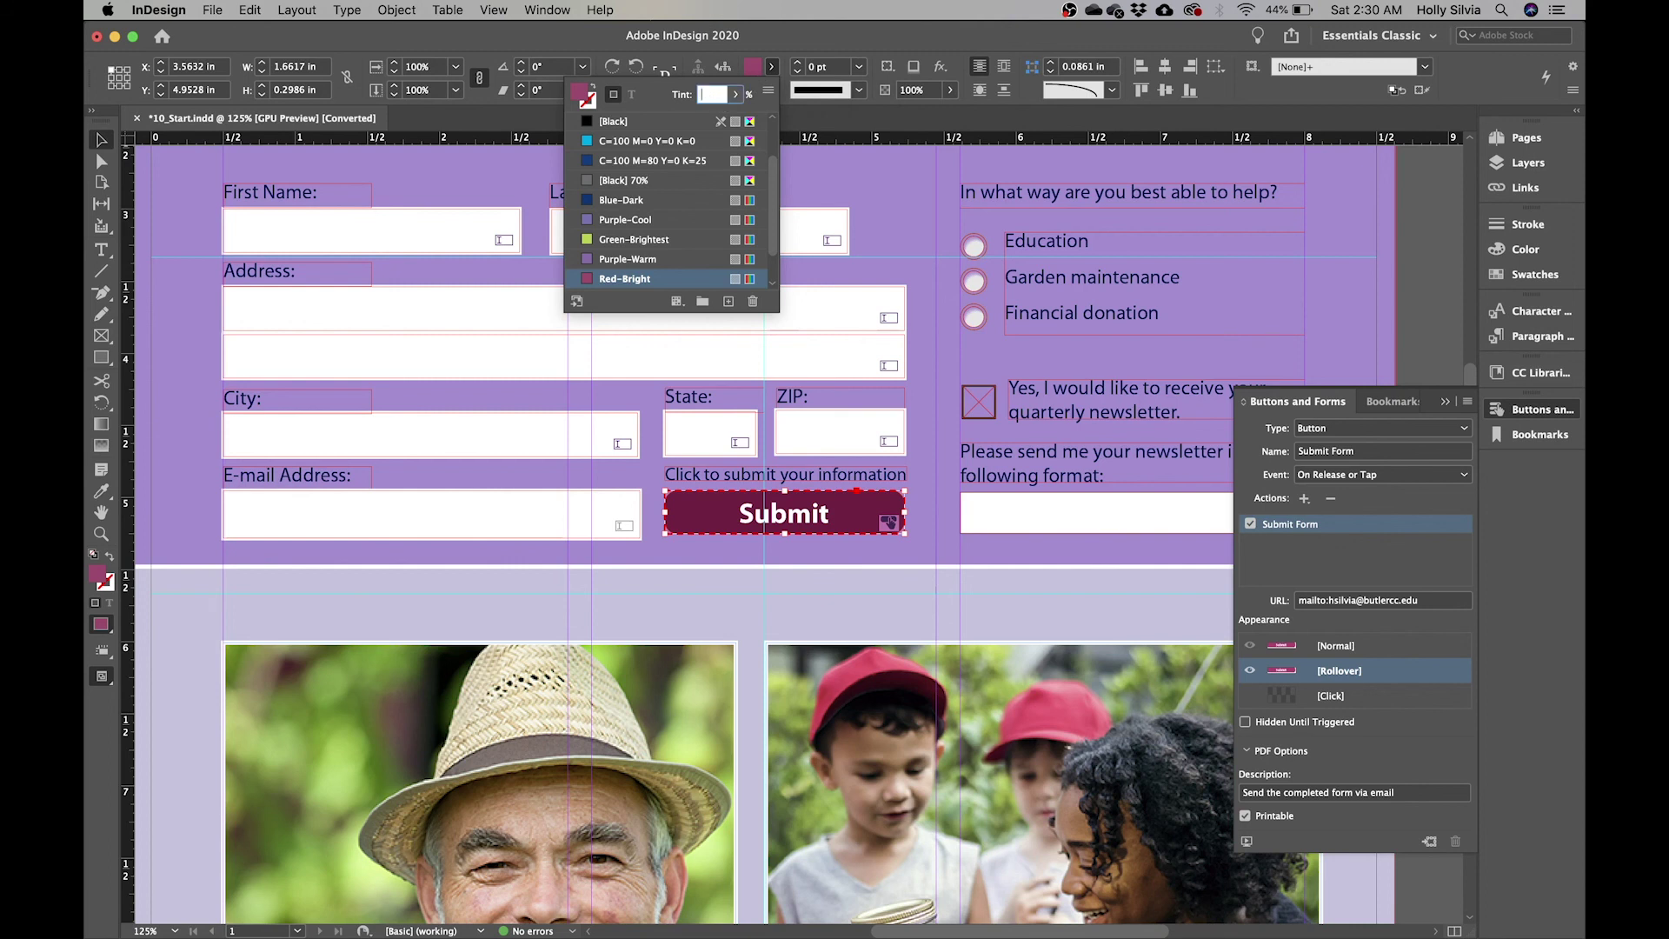
type("50")
key("Return")
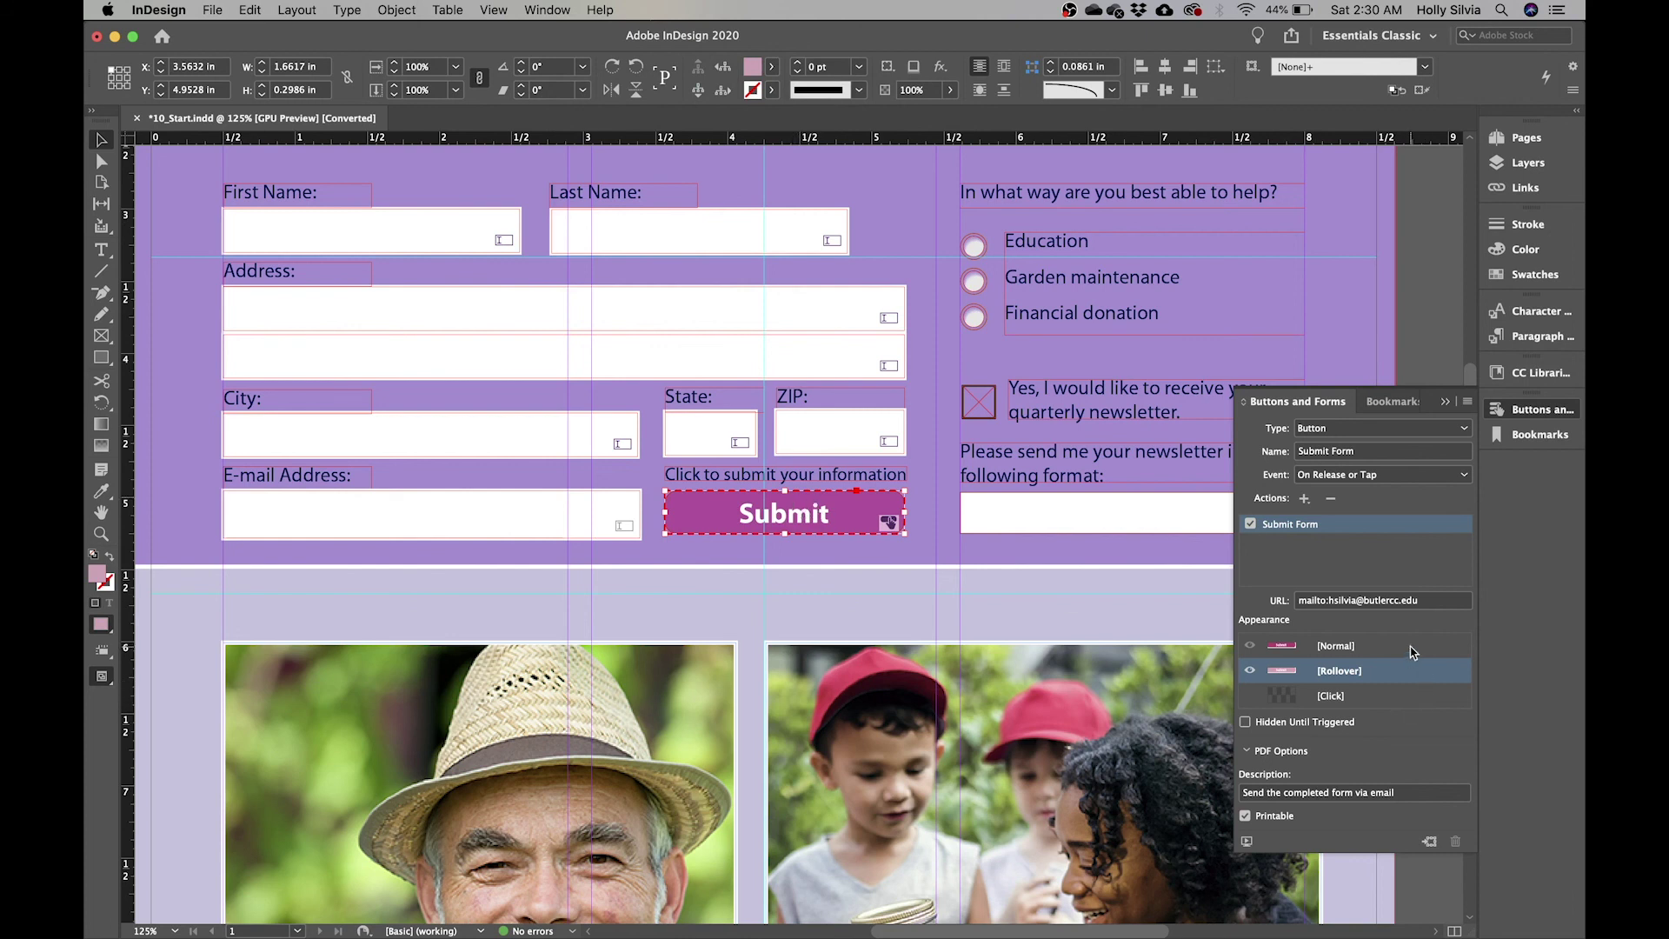
left_click(1411, 649)
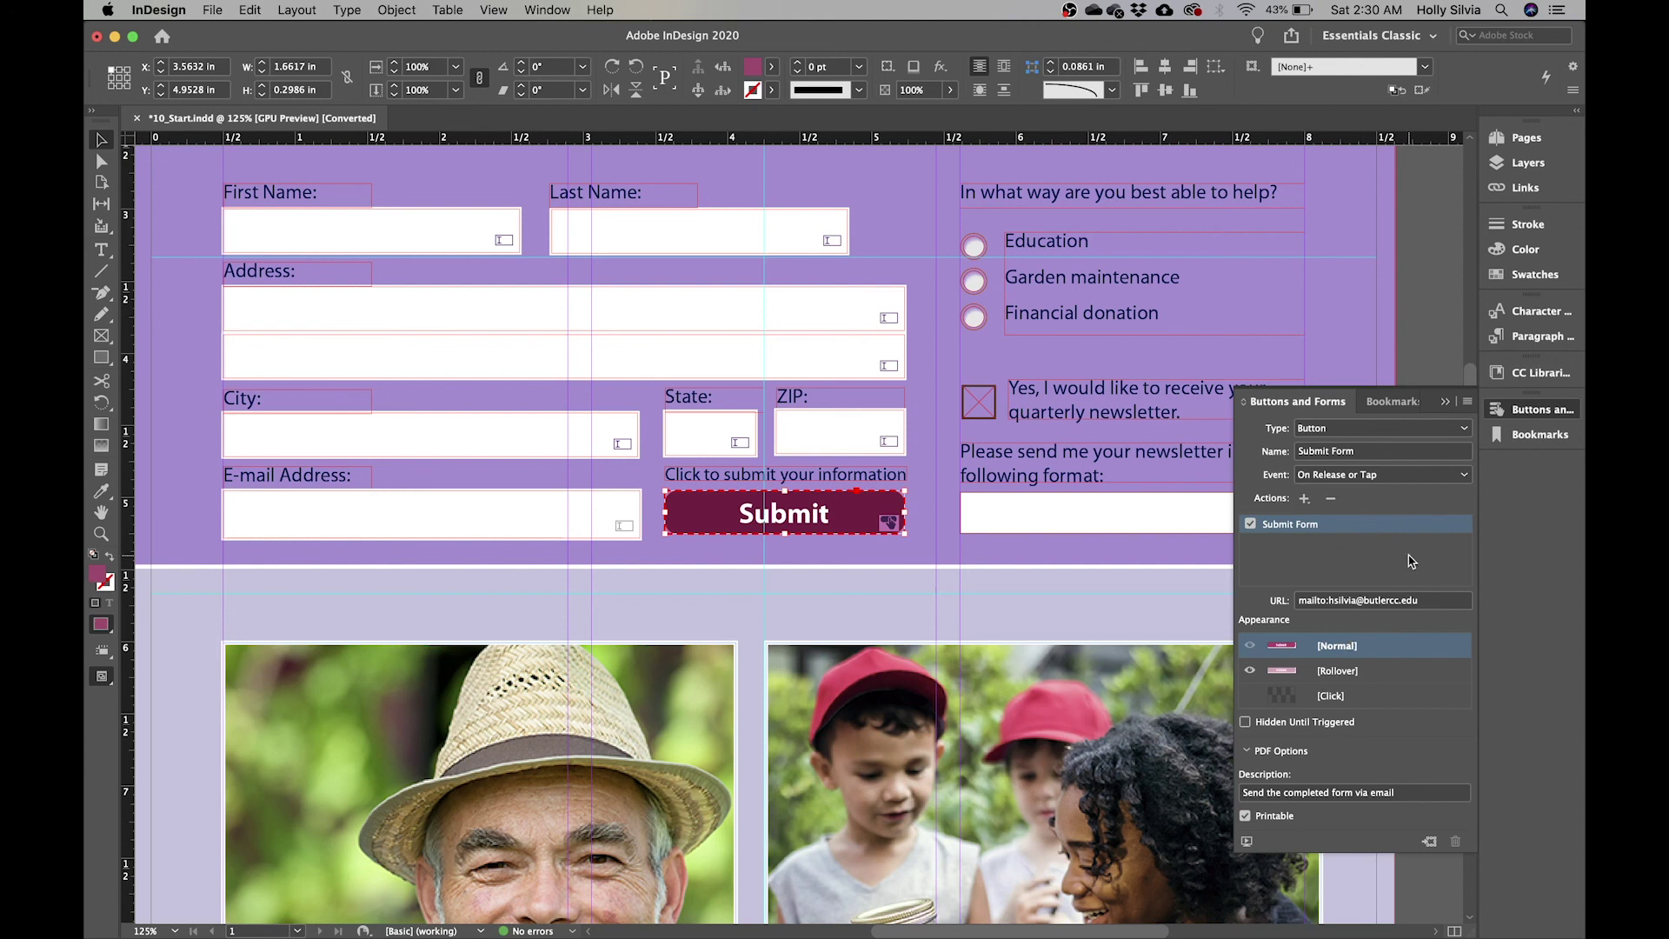
left_click(1530, 422)
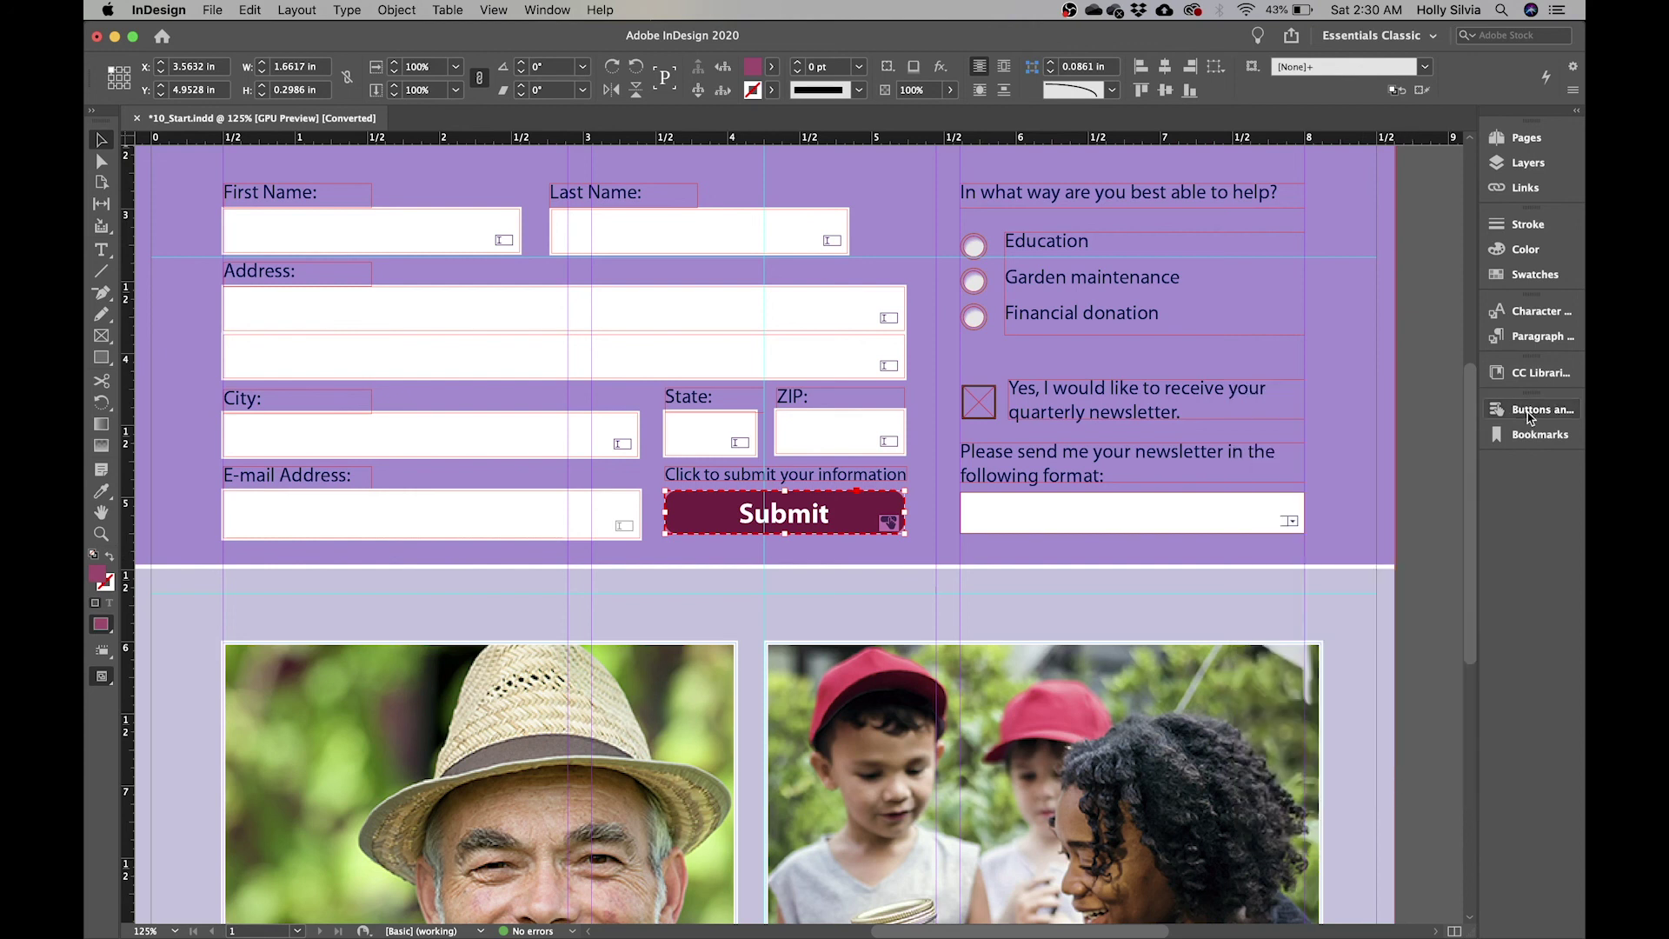
- Fit the page in view, review the fields, and nudge the Financial donation radio button up slightly
left_click(1432, 367)
key("super+0")
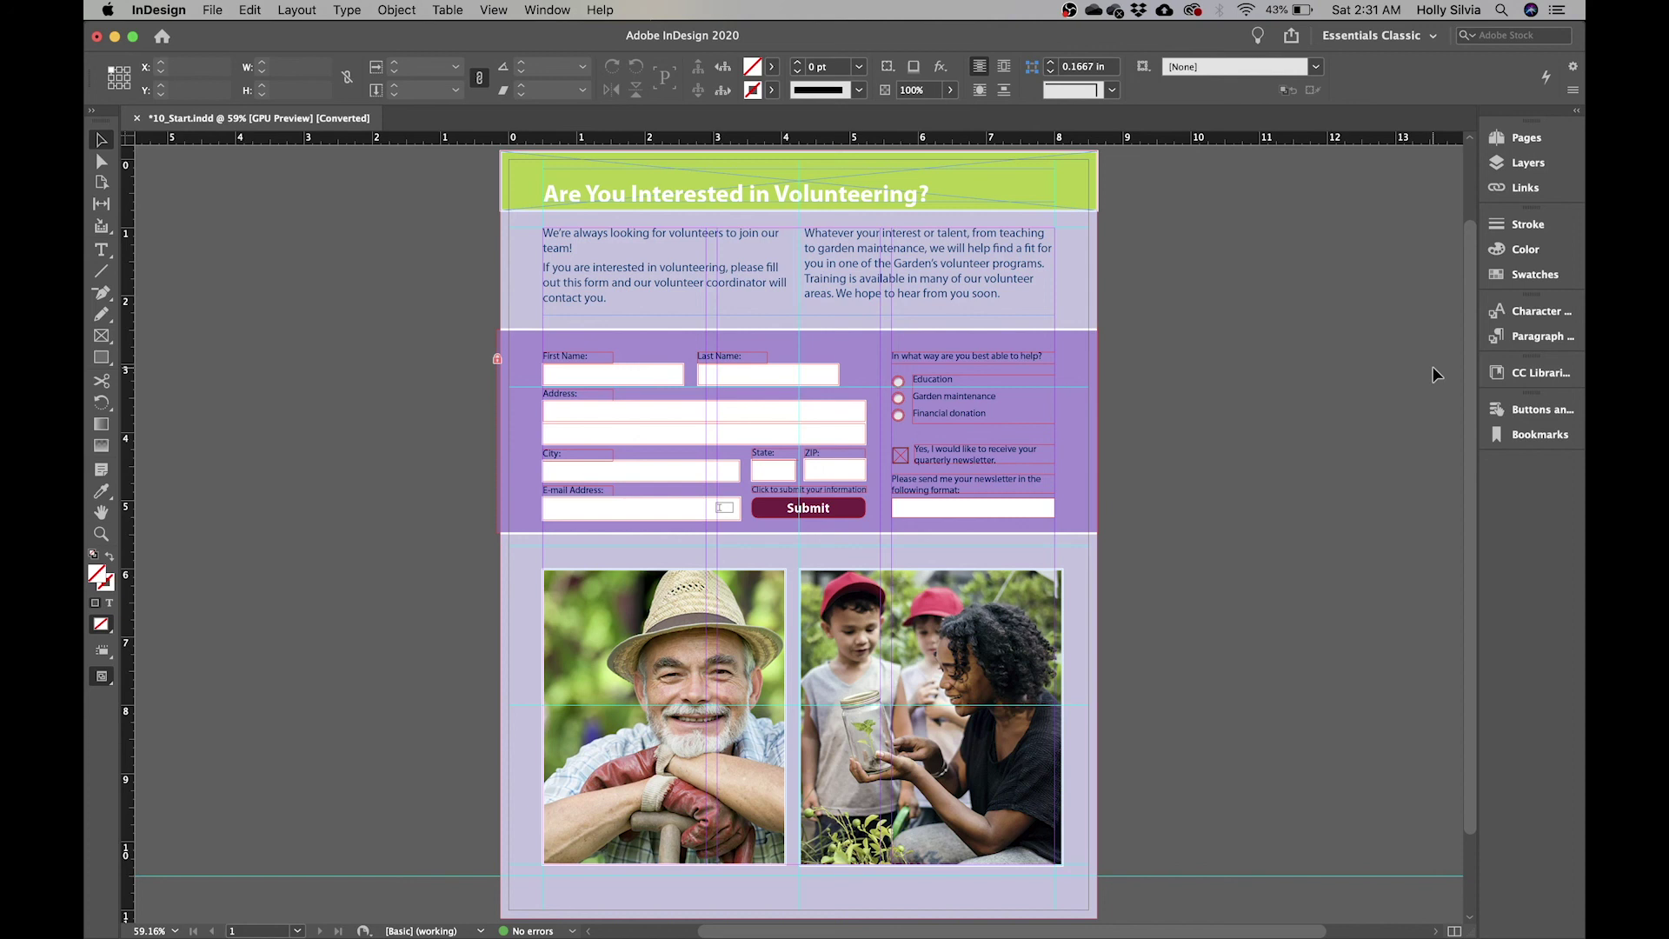
left_click(807, 515)
left_click(899, 417)
left_click_drag(899, 423, 900, 421)
left_click(899, 454)
left_click(1019, 512)
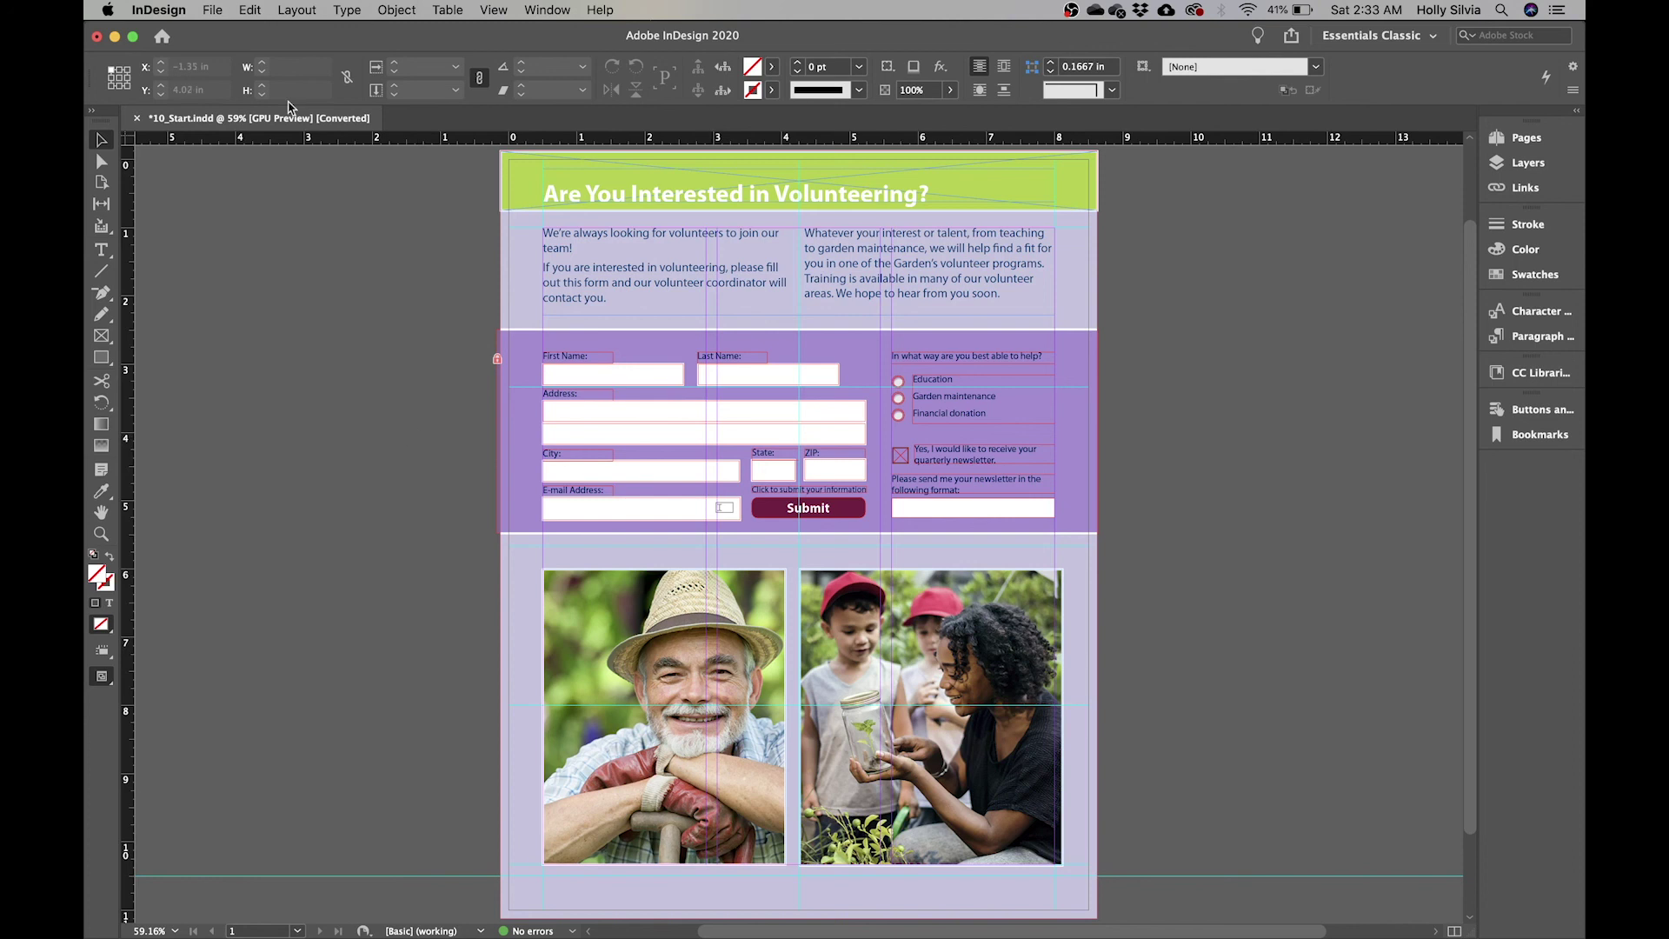
left_click(215, 11)
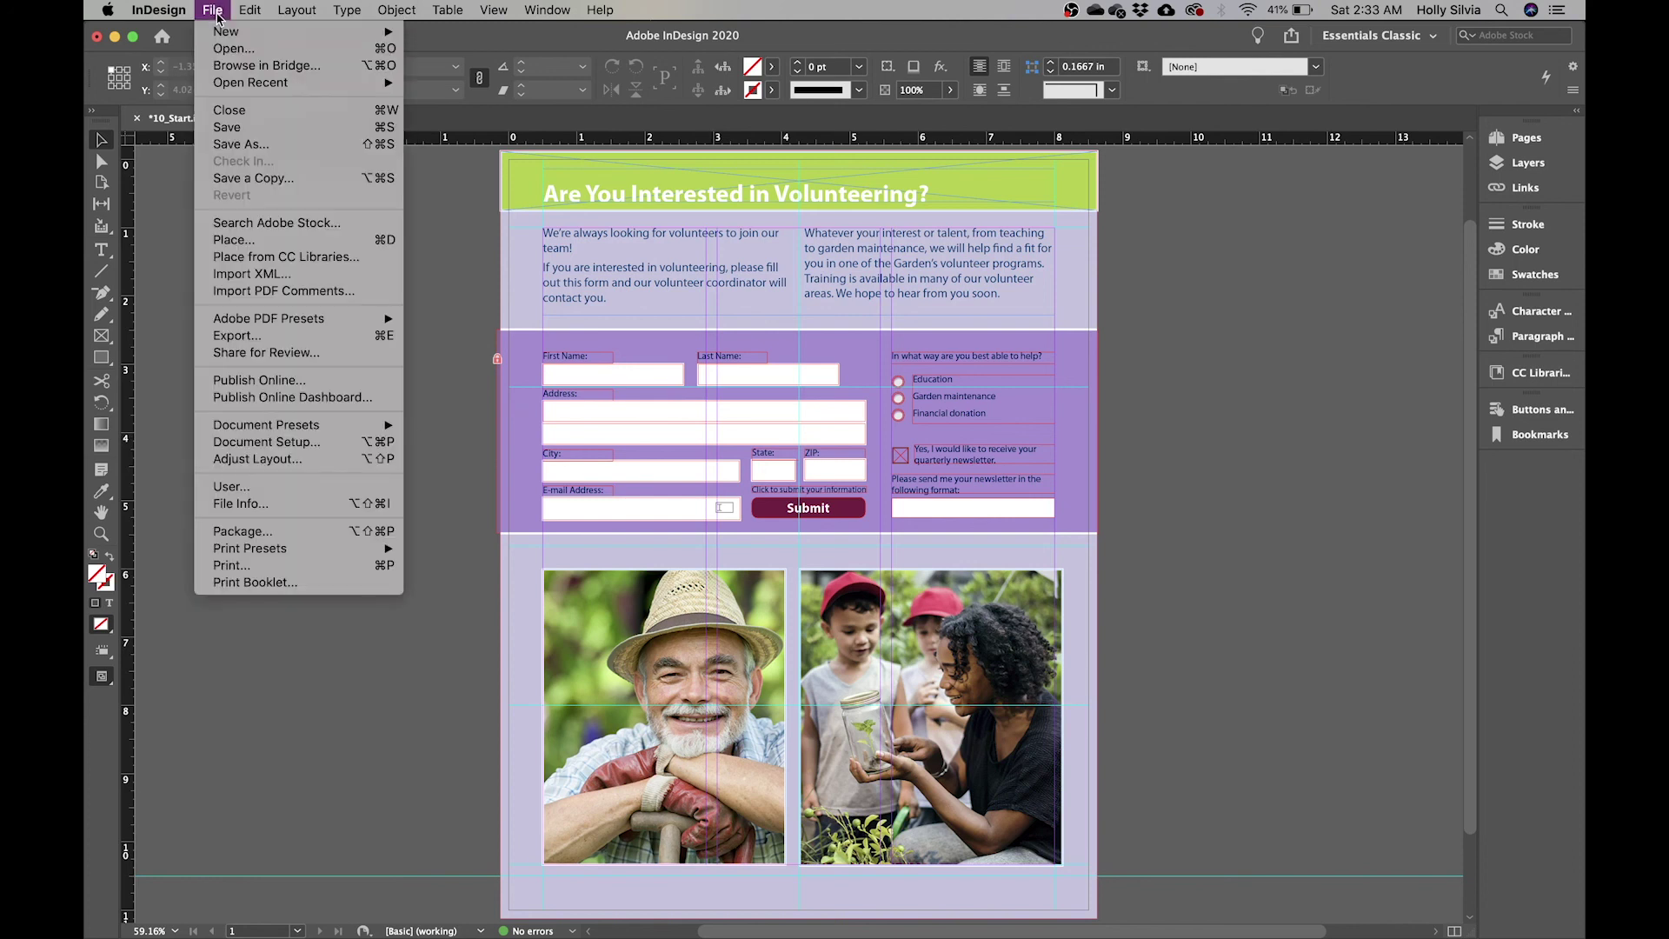
- Export the document as Adobe PDF (Interactive) under a new practice file name
left_click(237, 338)
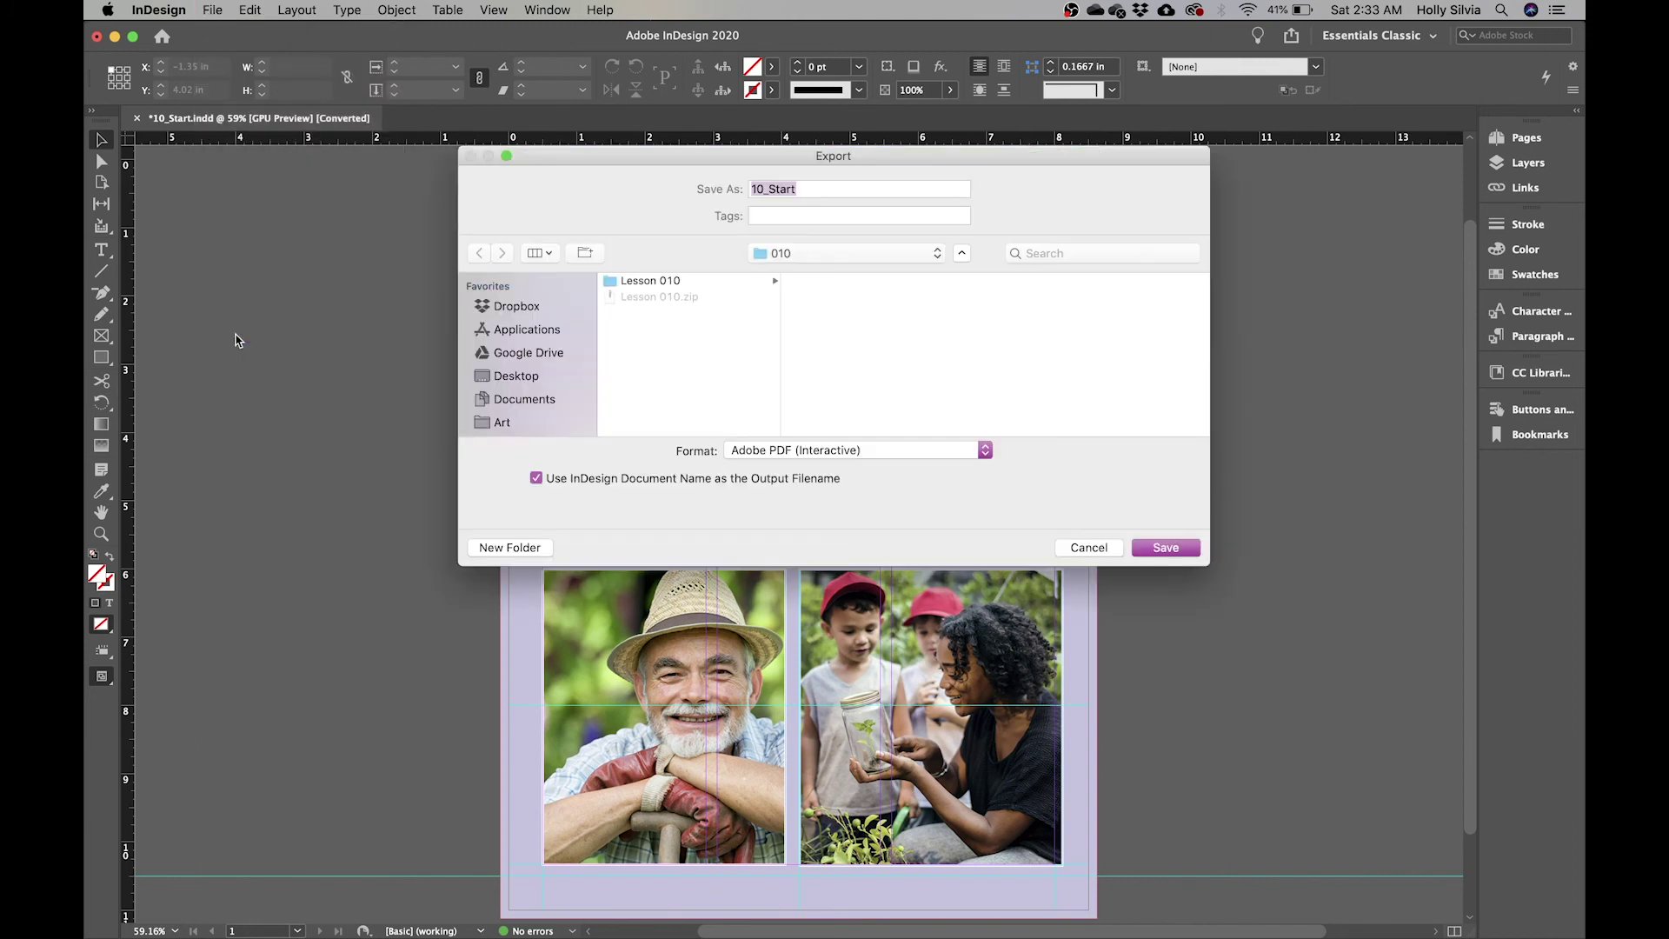
left_click(816, 192)
key("BackSpace")
key("BackSpace")
key("BackSpace")
key("BackSpace")
key("BackSpace")
key("BackSpace")
key("BackSpace")
key("BackSpace")
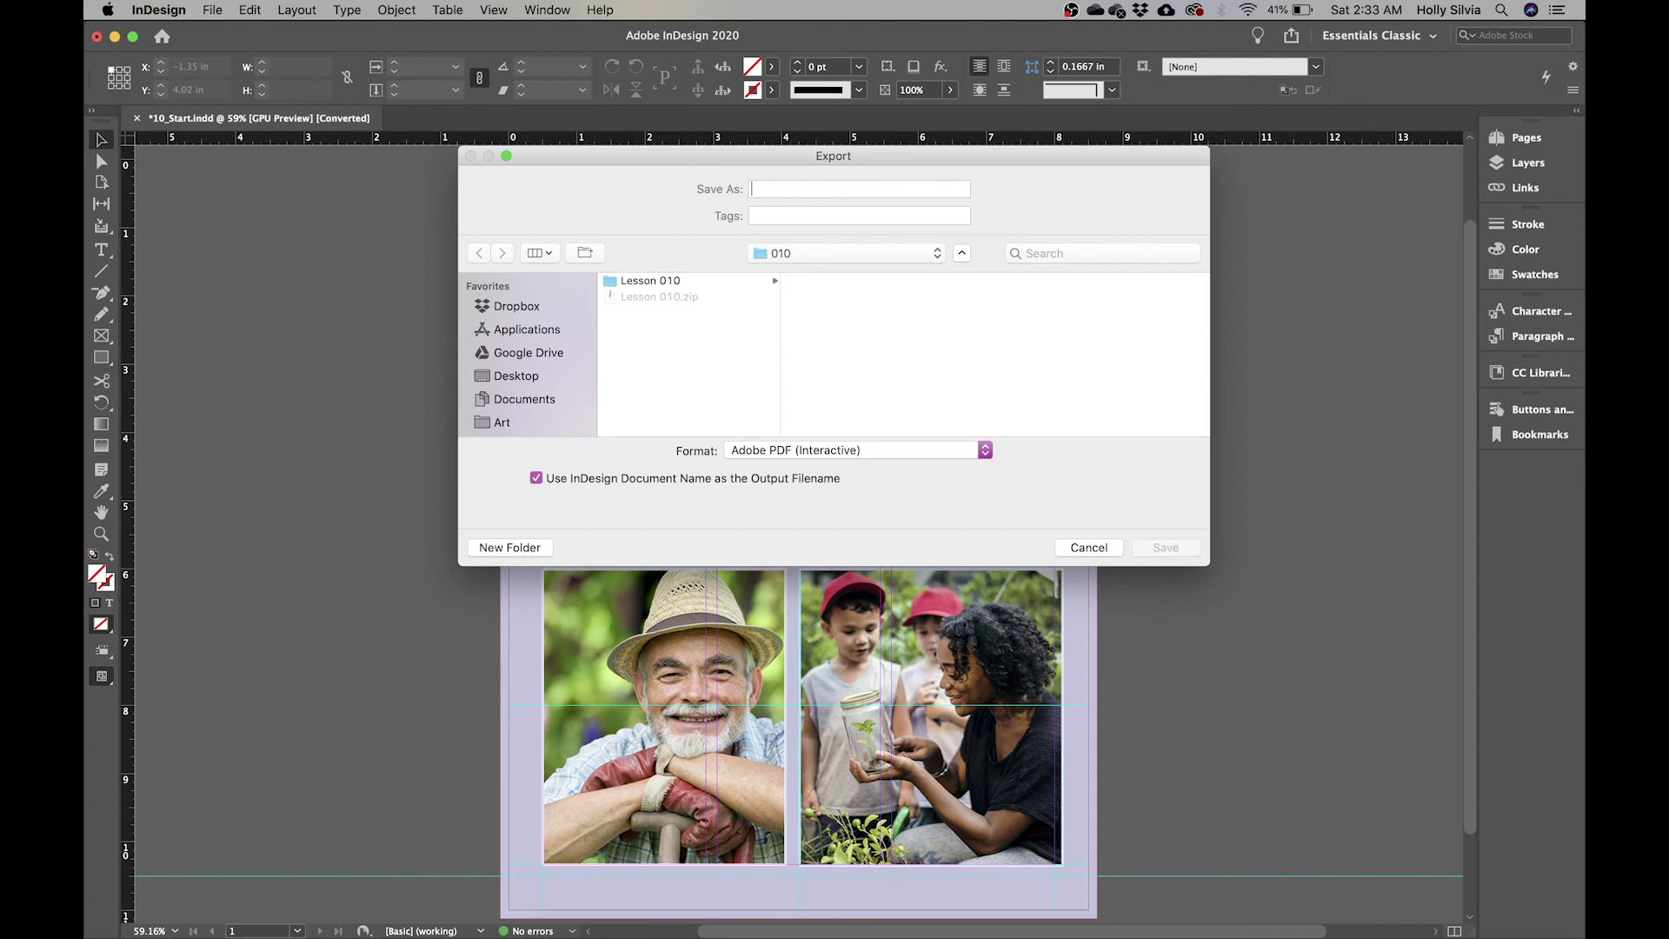
type("Silvia")
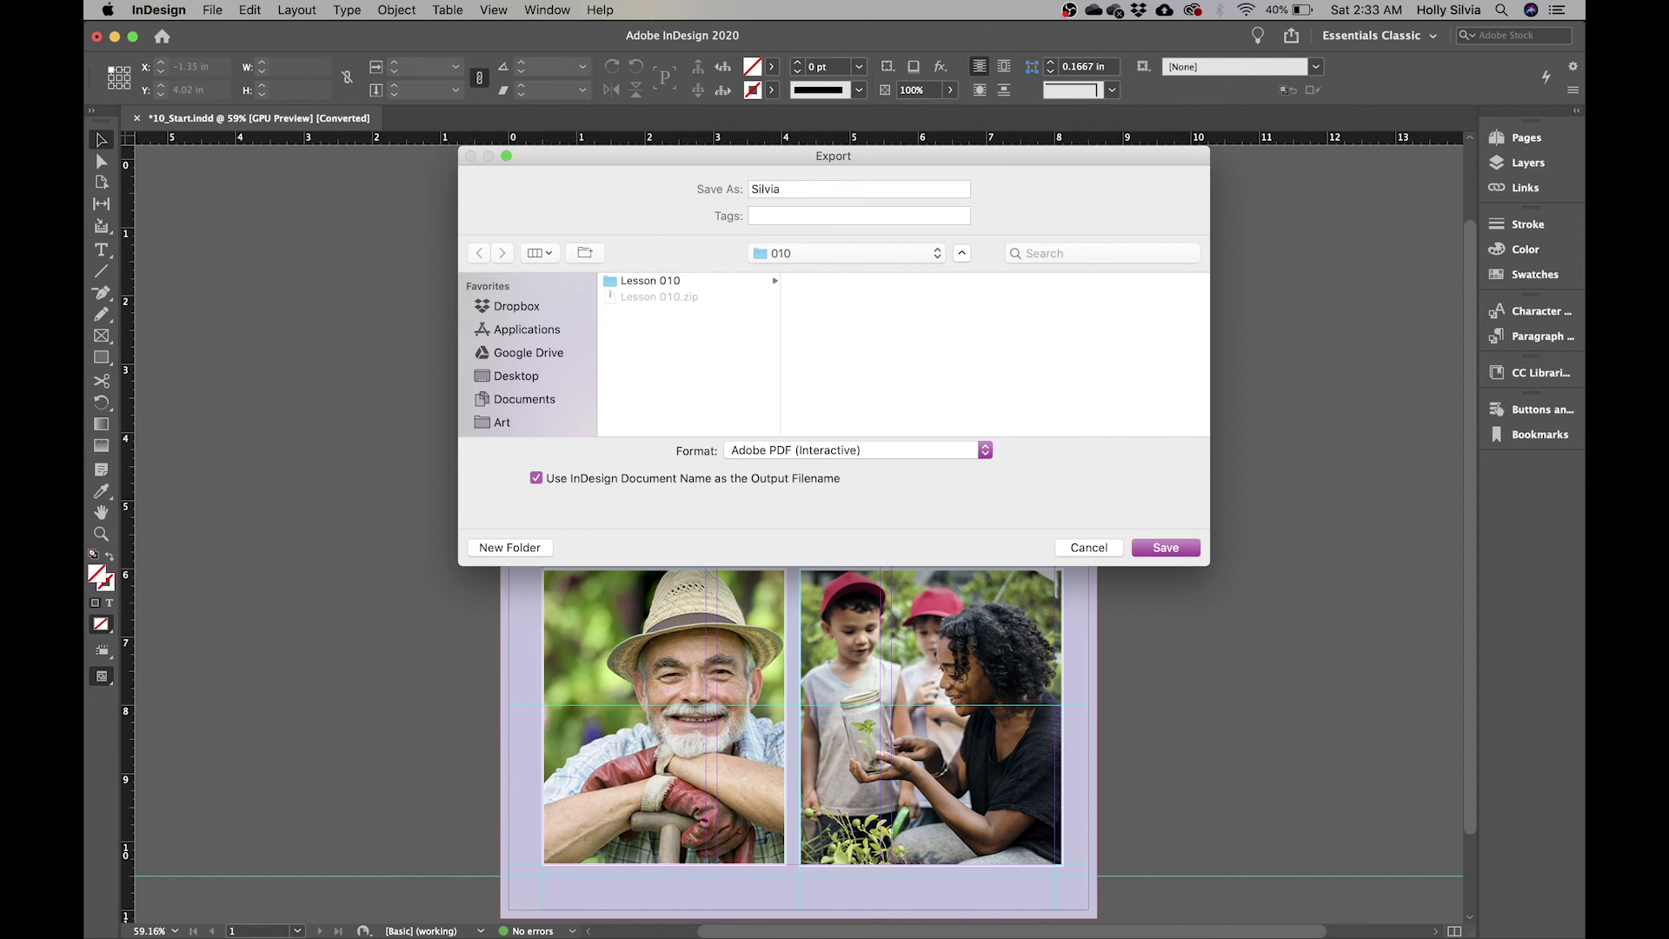
type("_prac10")
left_click(789, 460)
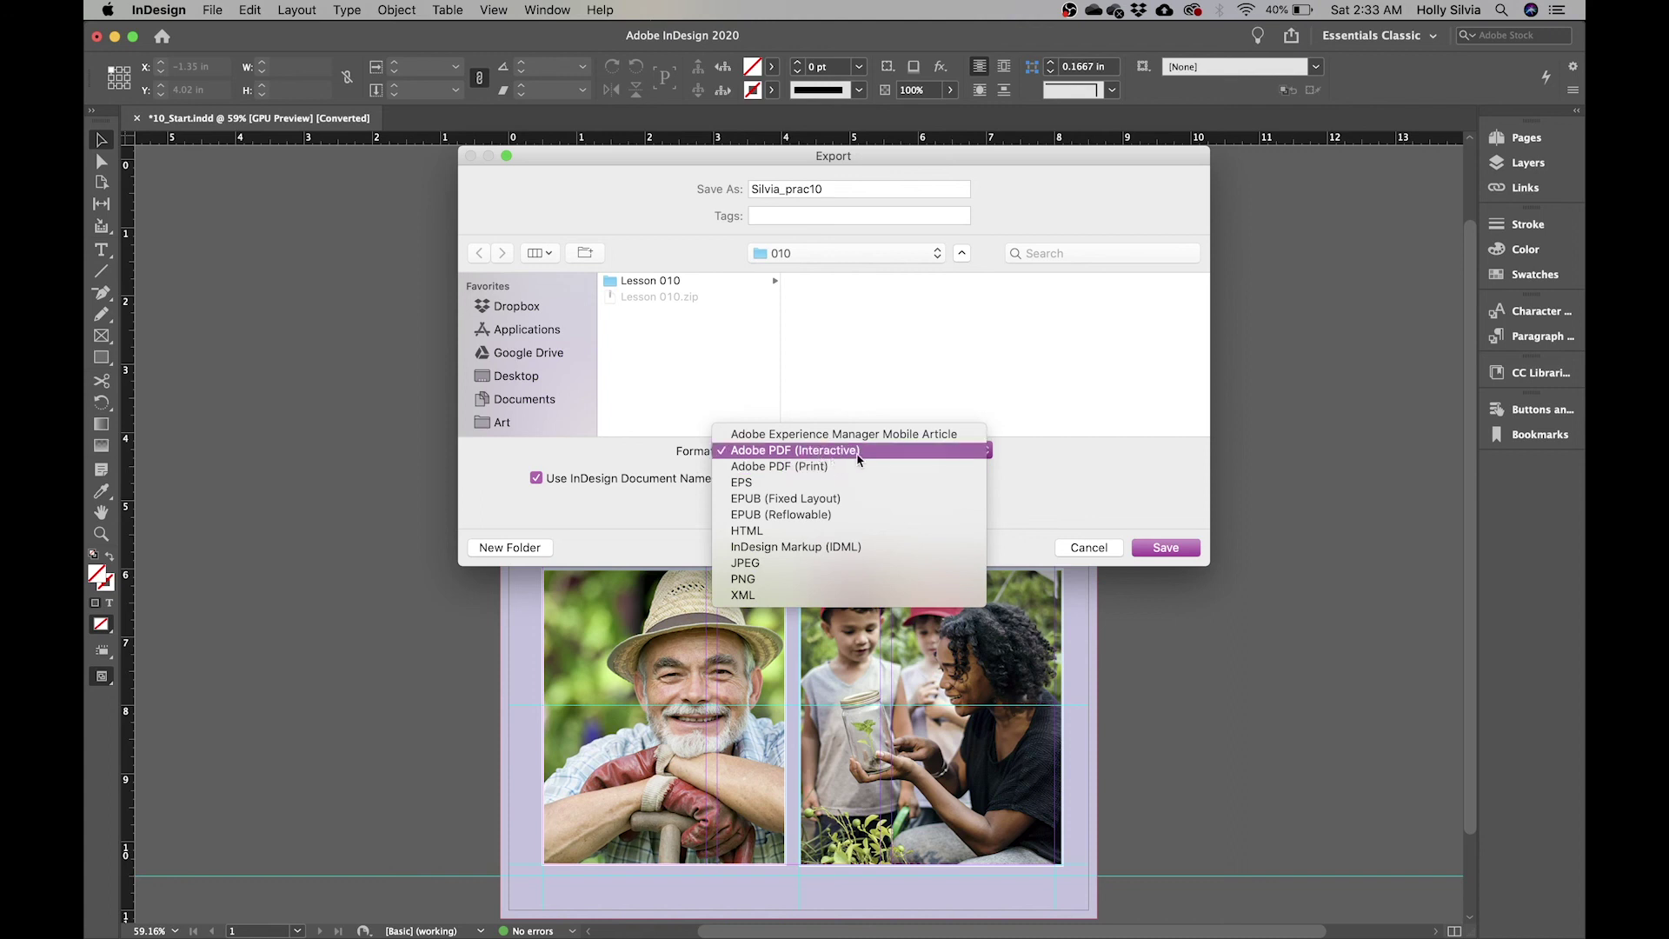
left_click(1062, 473)
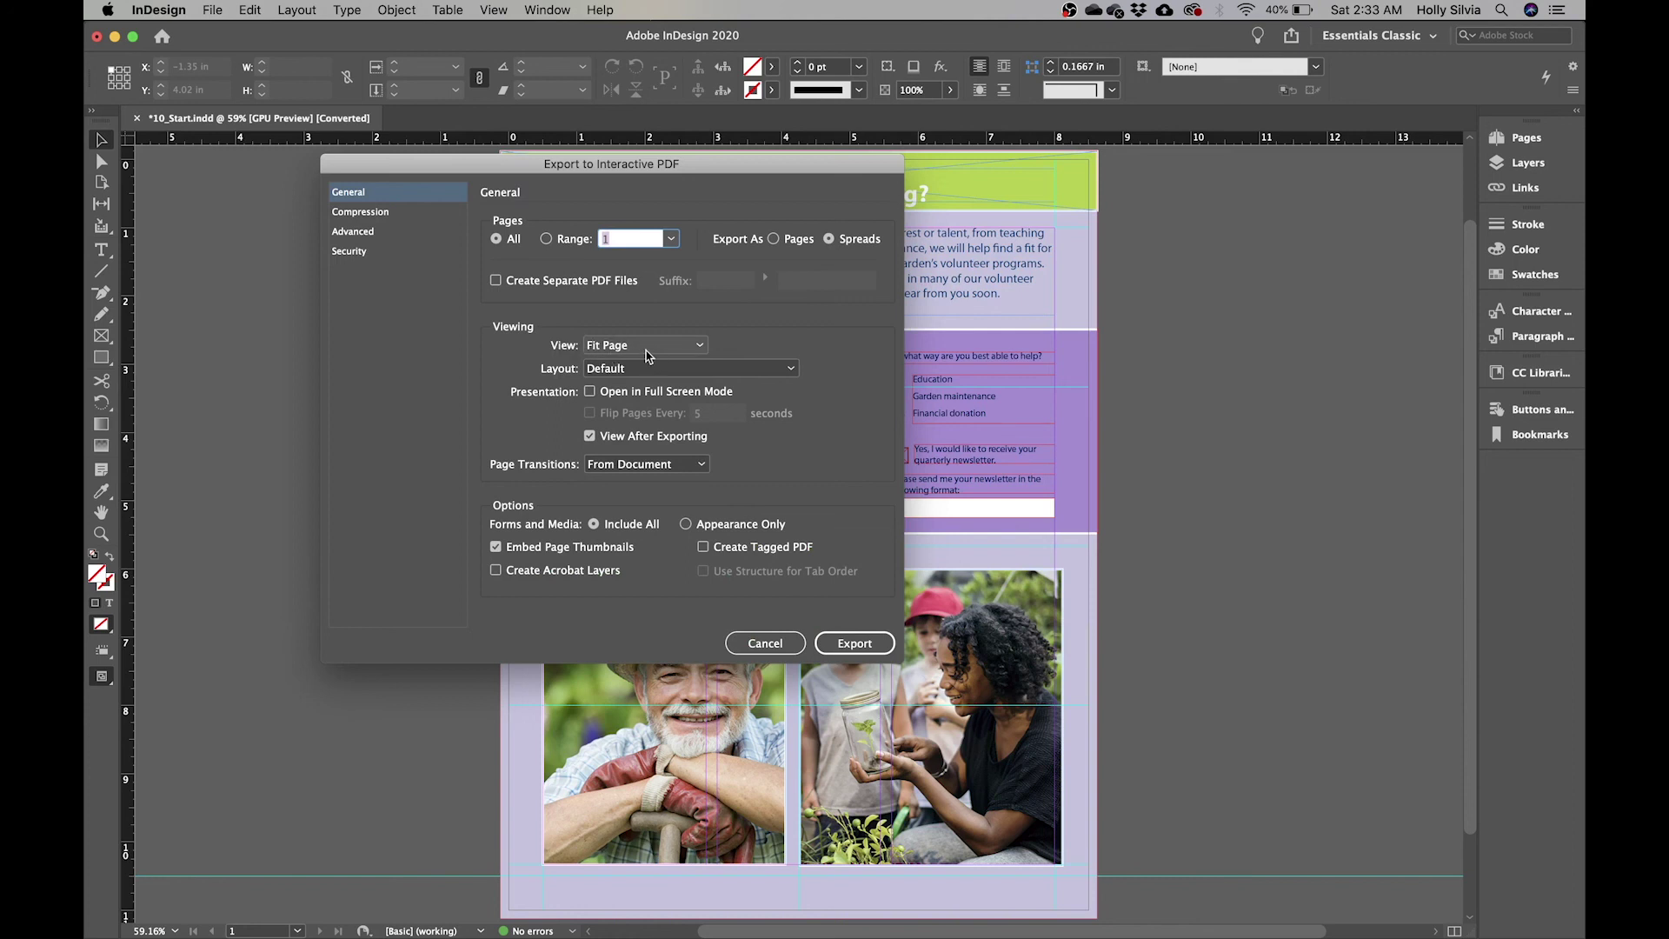
- Export the interactive PDF with Fit Page as the opening view
left_click(654, 346)
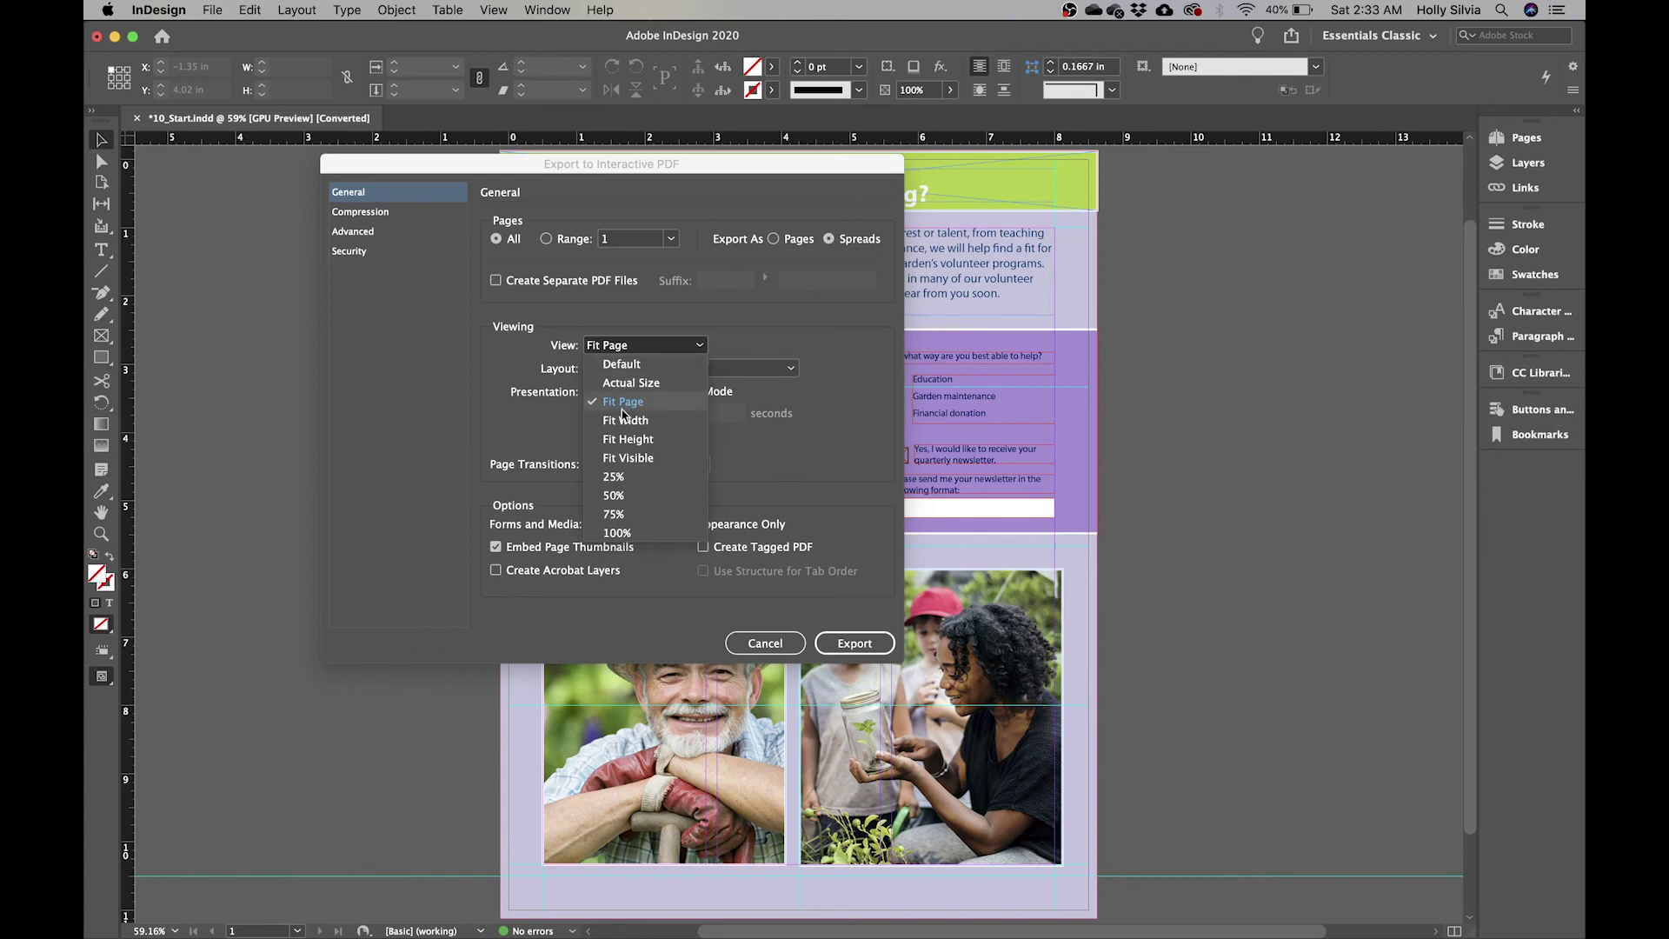
left_click(695, 348)
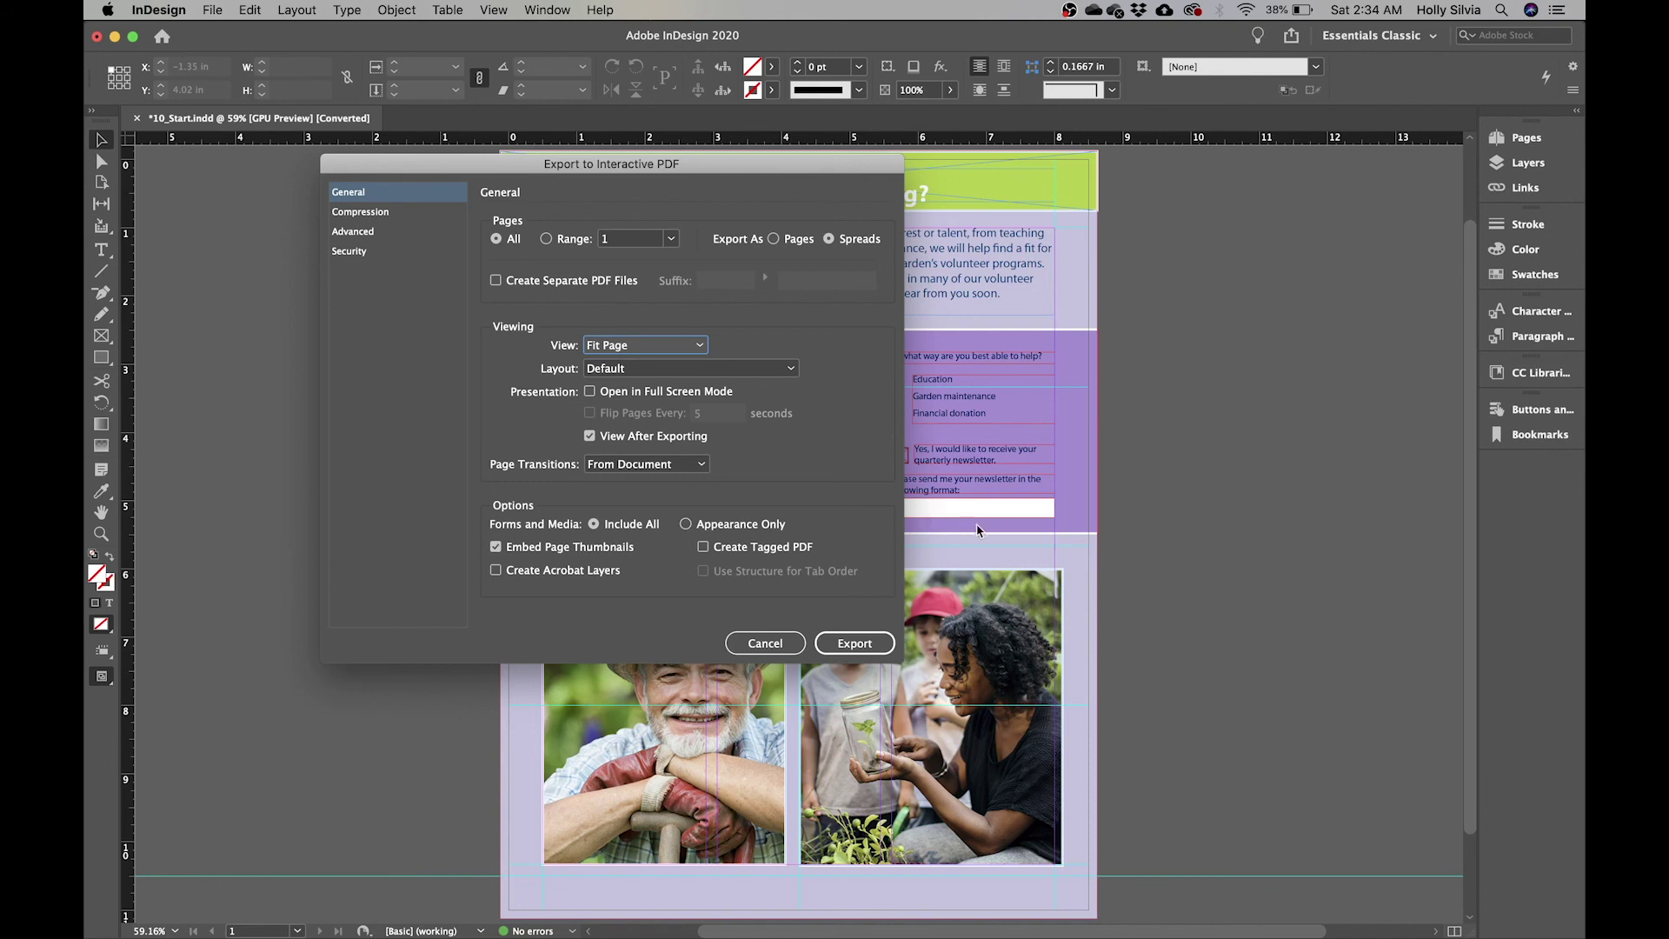
left_click(858, 646)
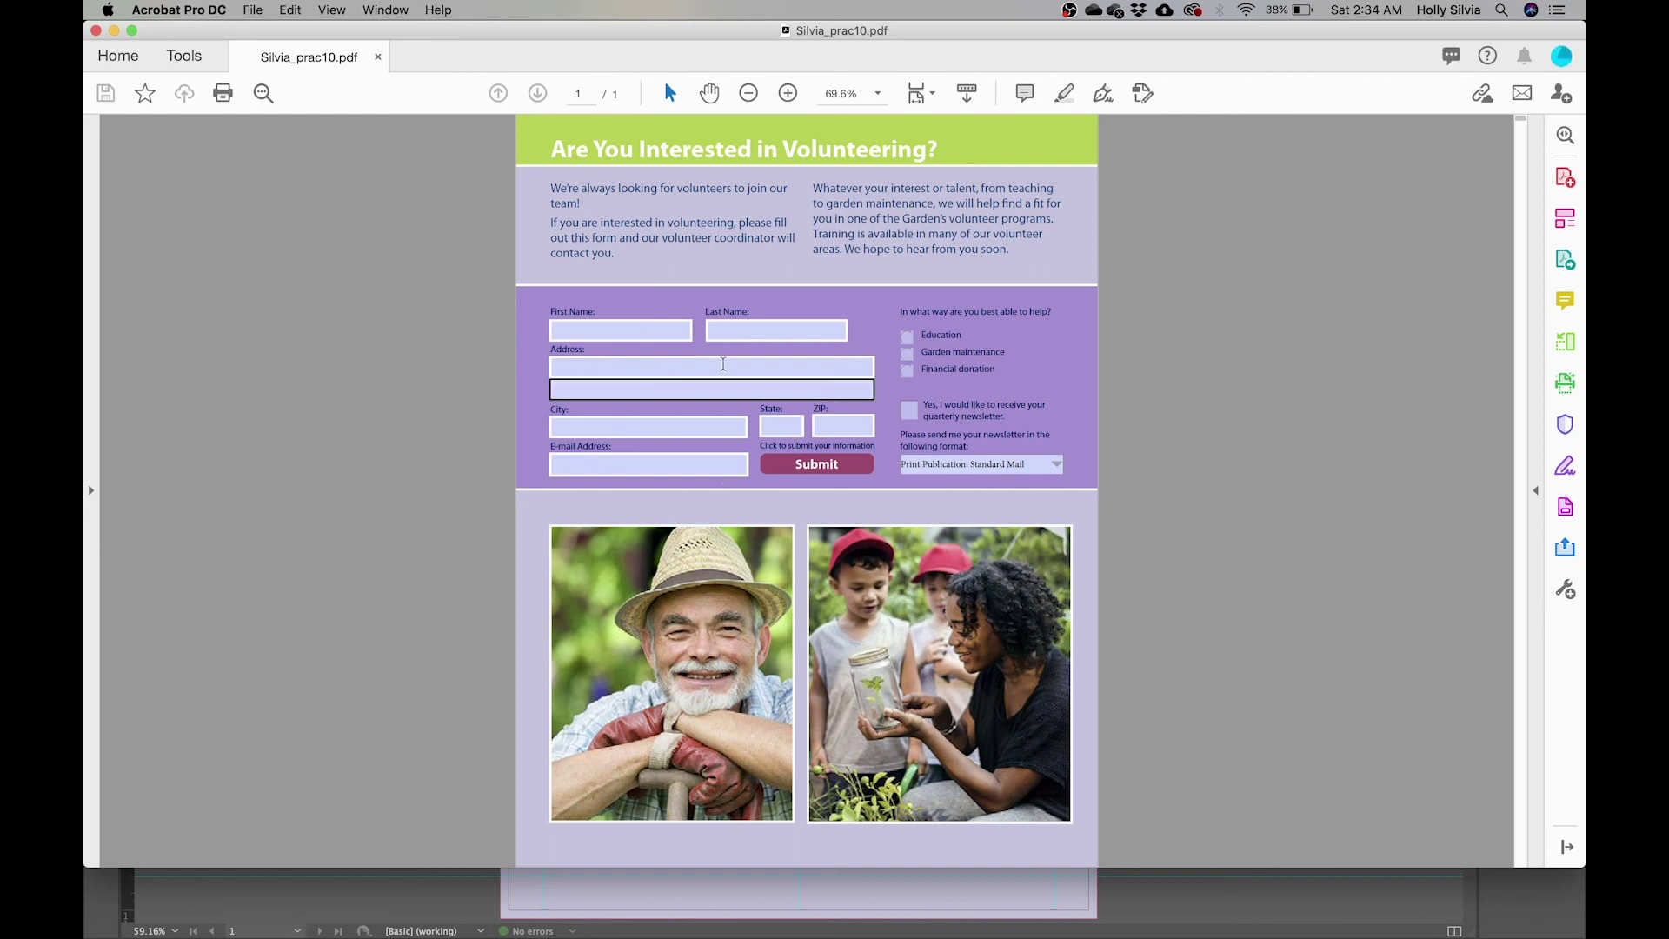
- Fill the first name, last name and address fields with sample entries
left_click(656, 334)
key("Tab")
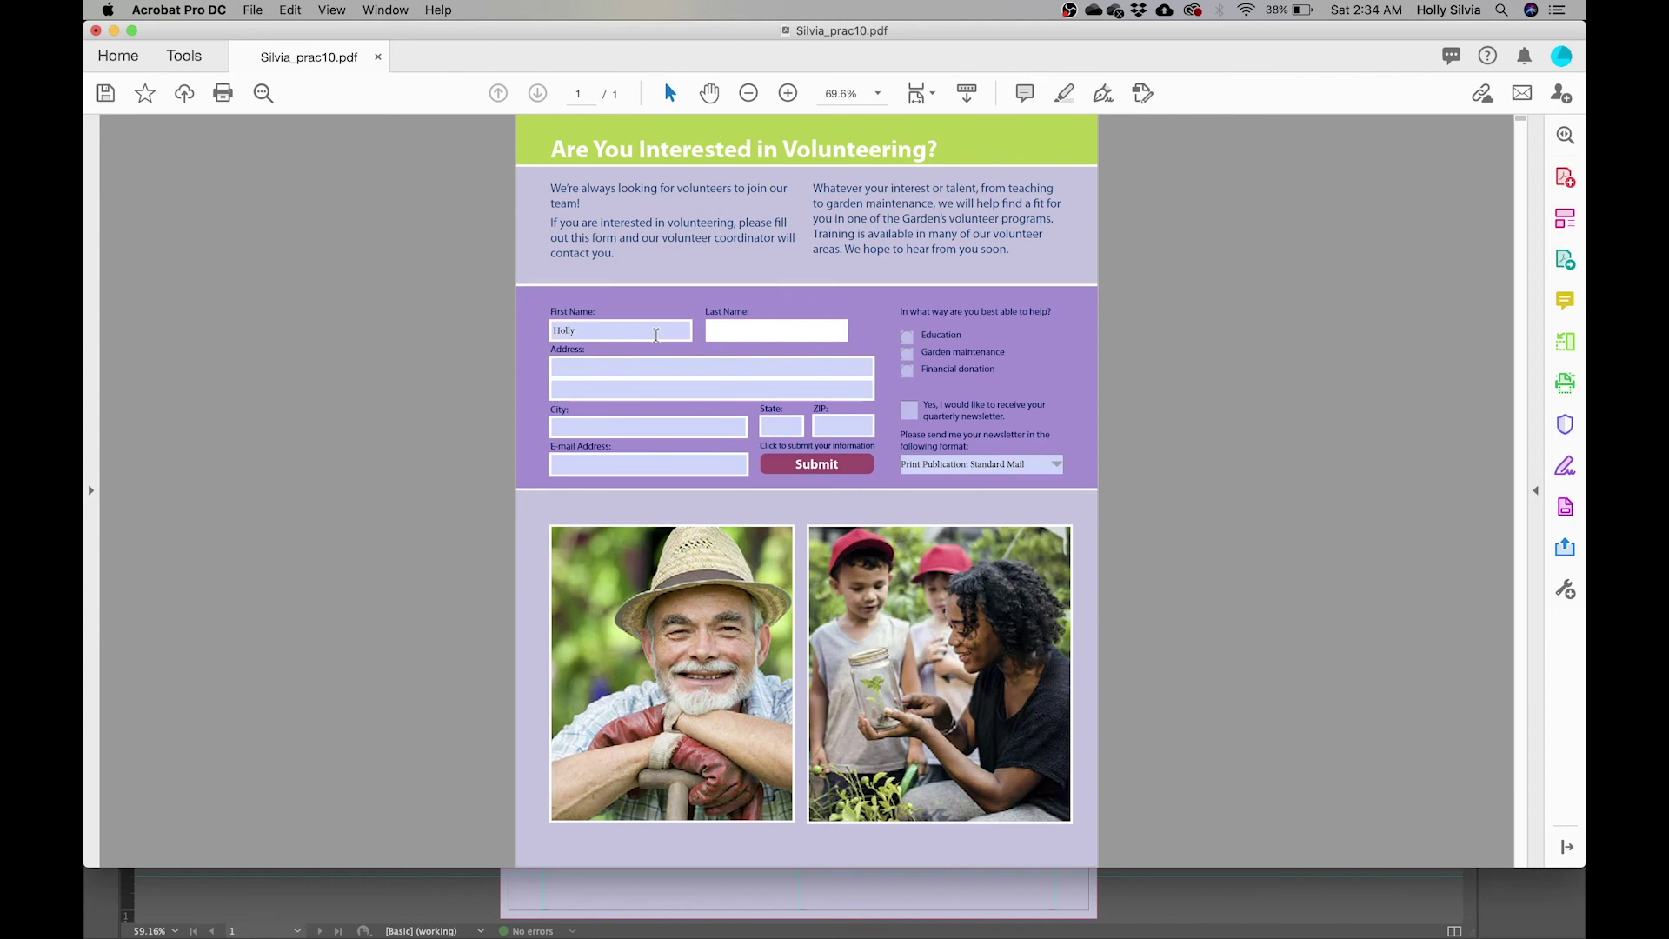
key("Tab")
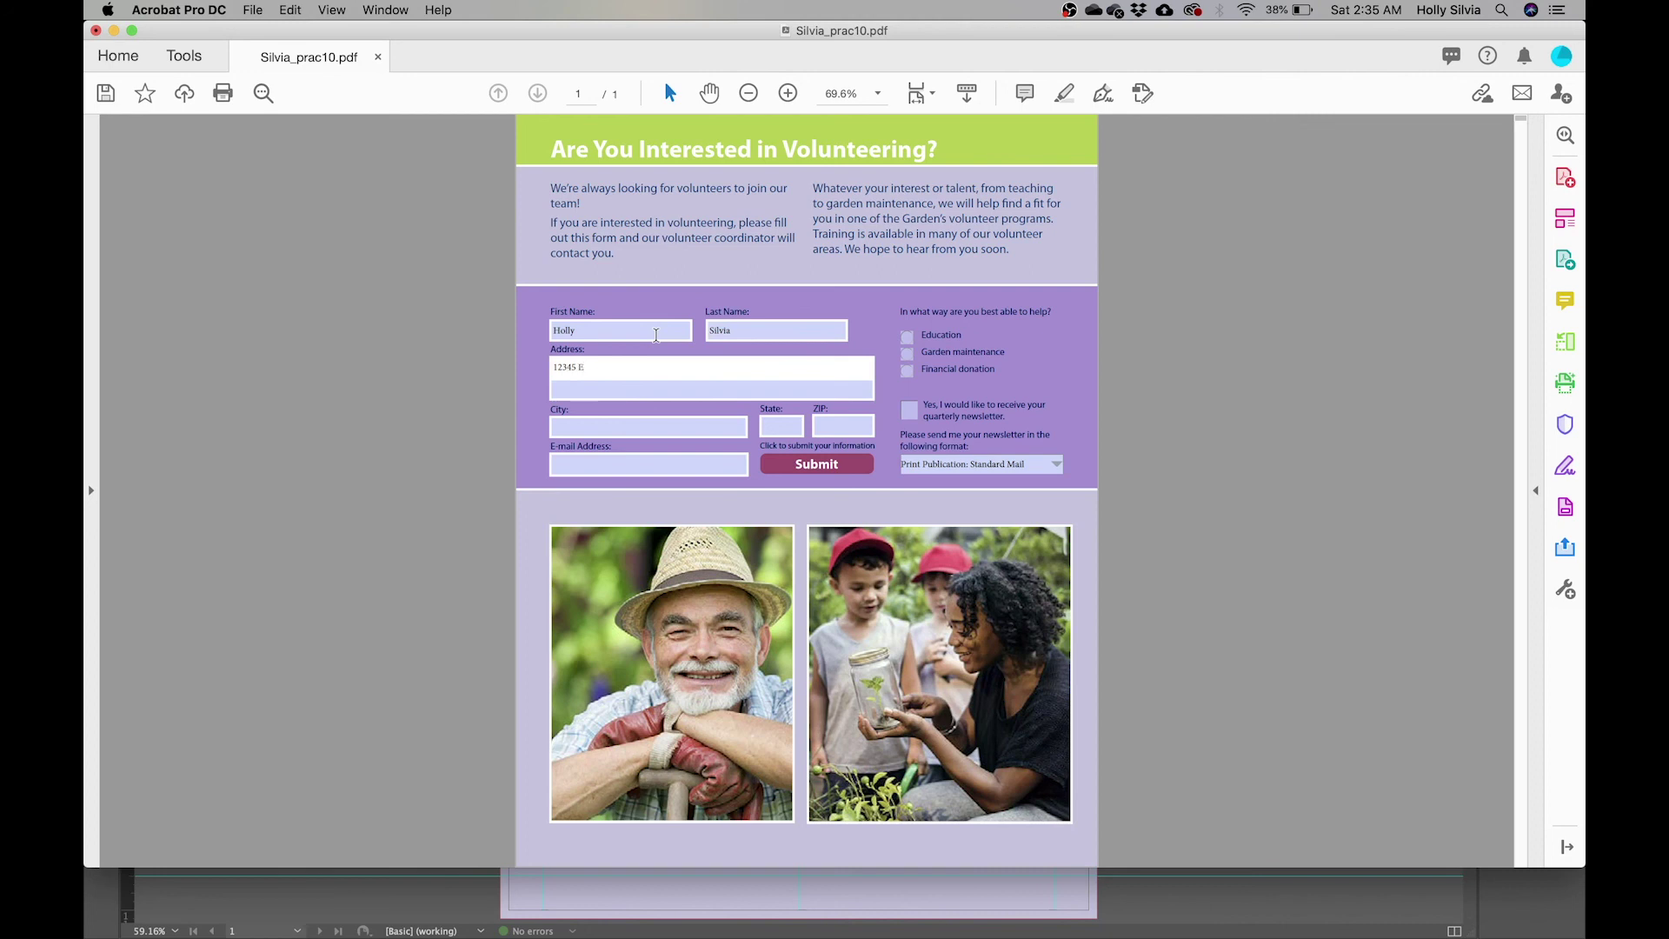
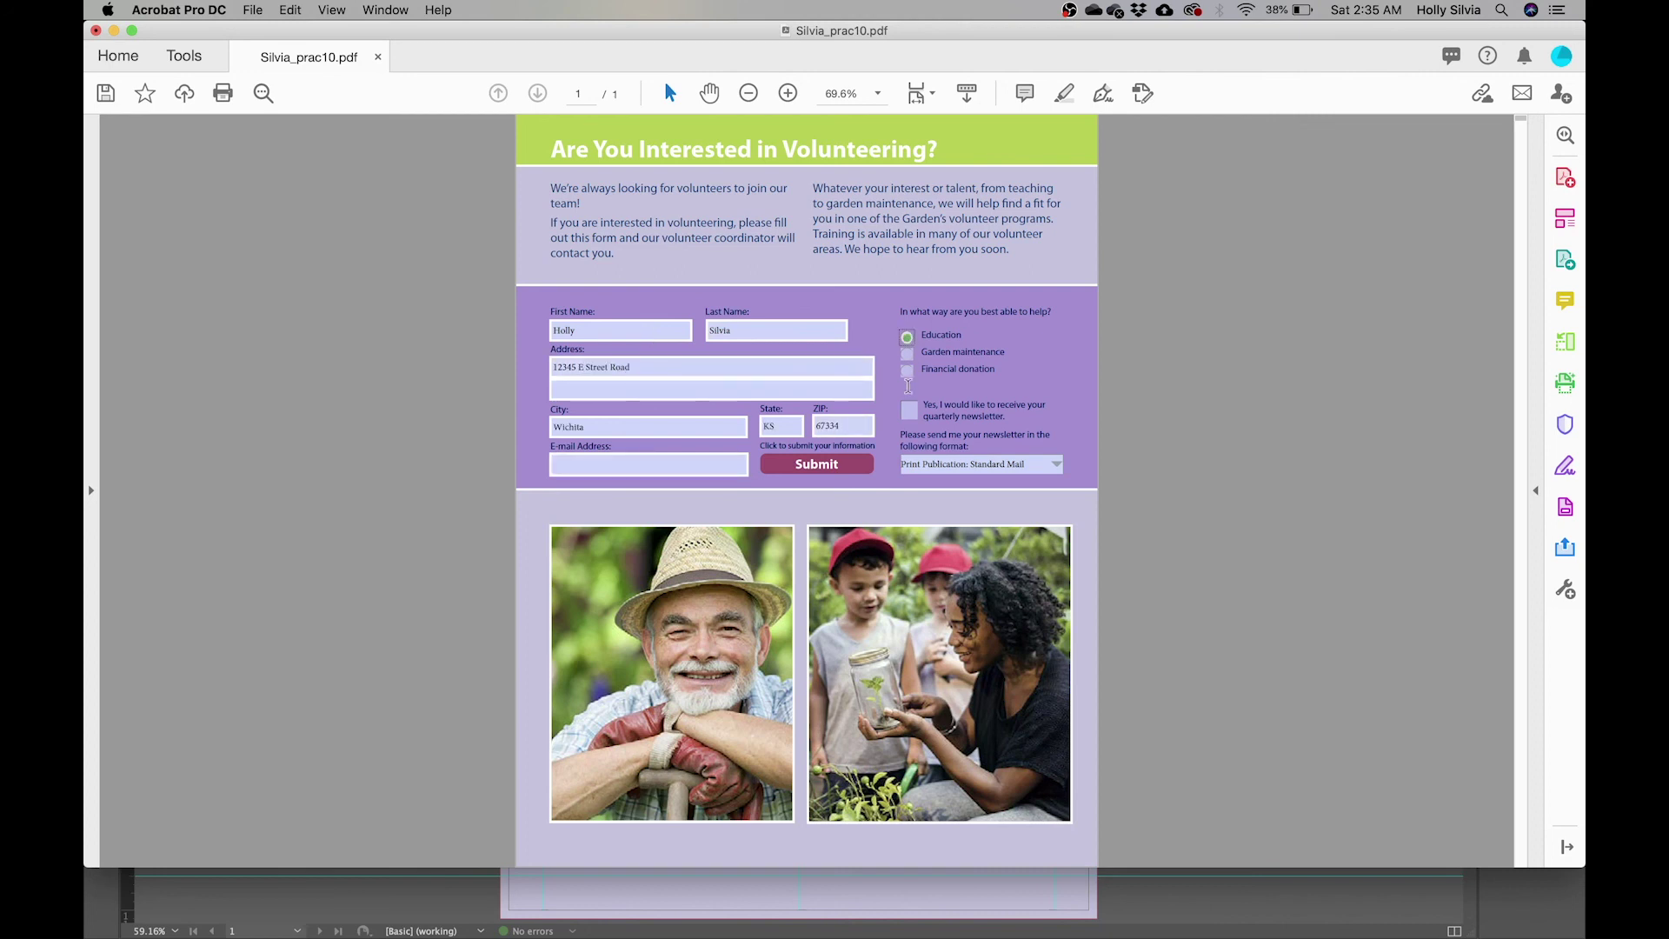
- Tick Financial donation and the newsletter box, choose Email format, then close the PDF
left_click(908, 371)
left_click(908, 410)
left_click(1025, 467)
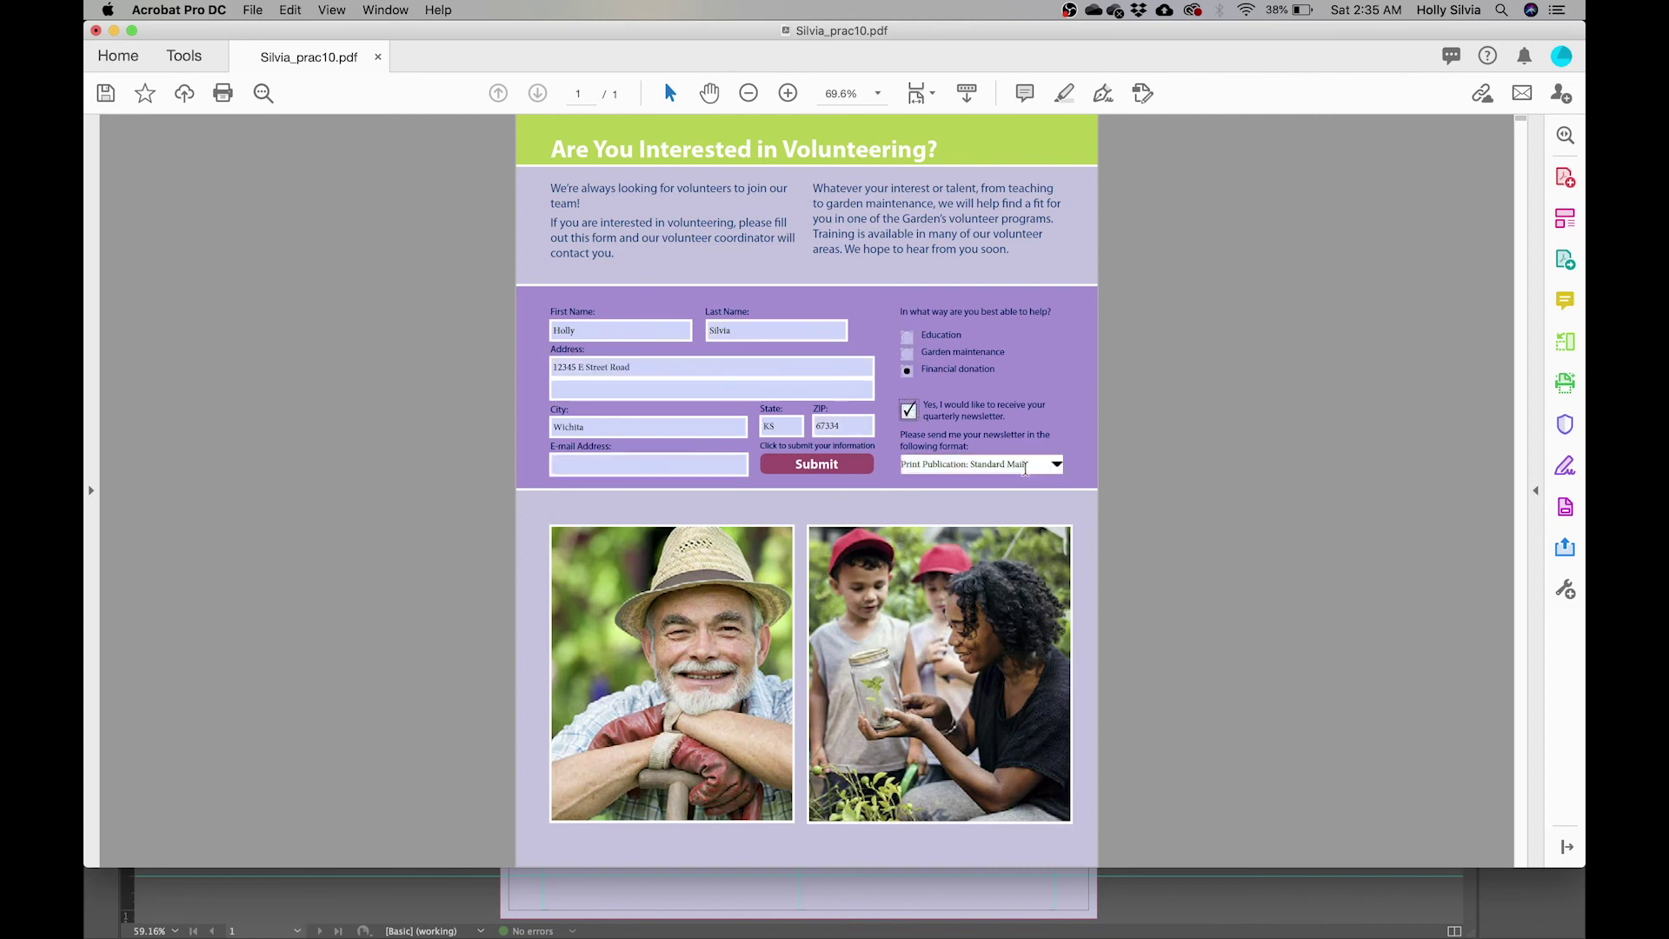
left_click(1056, 465)
left_click(1045, 498)
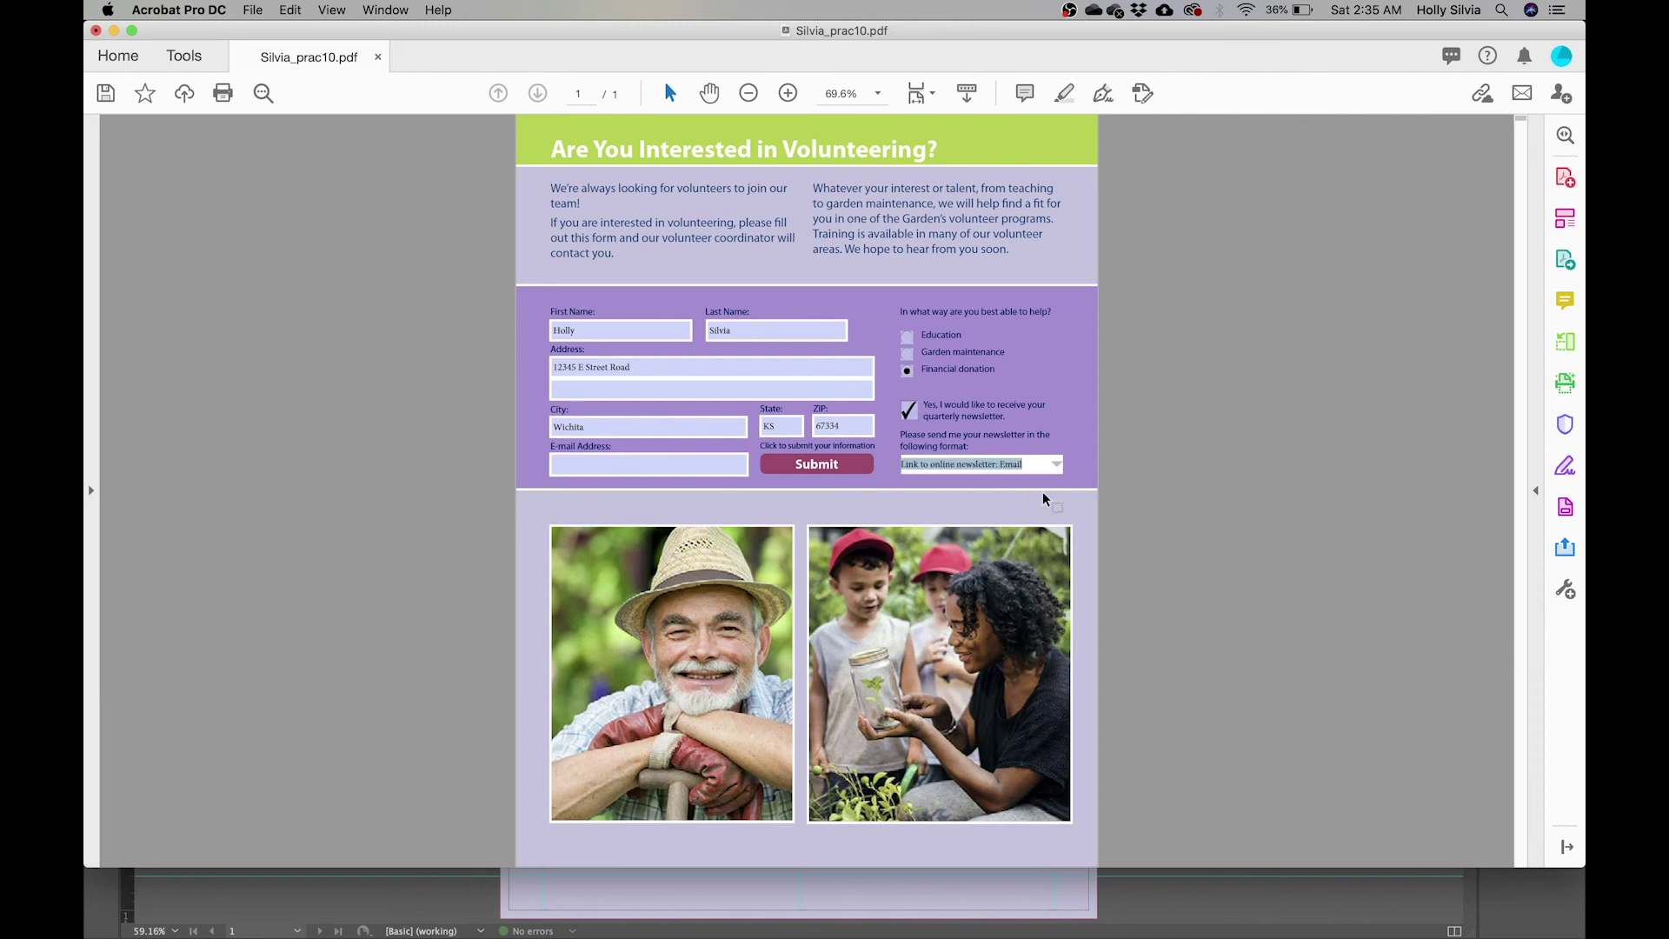
left_click(1203, 426)
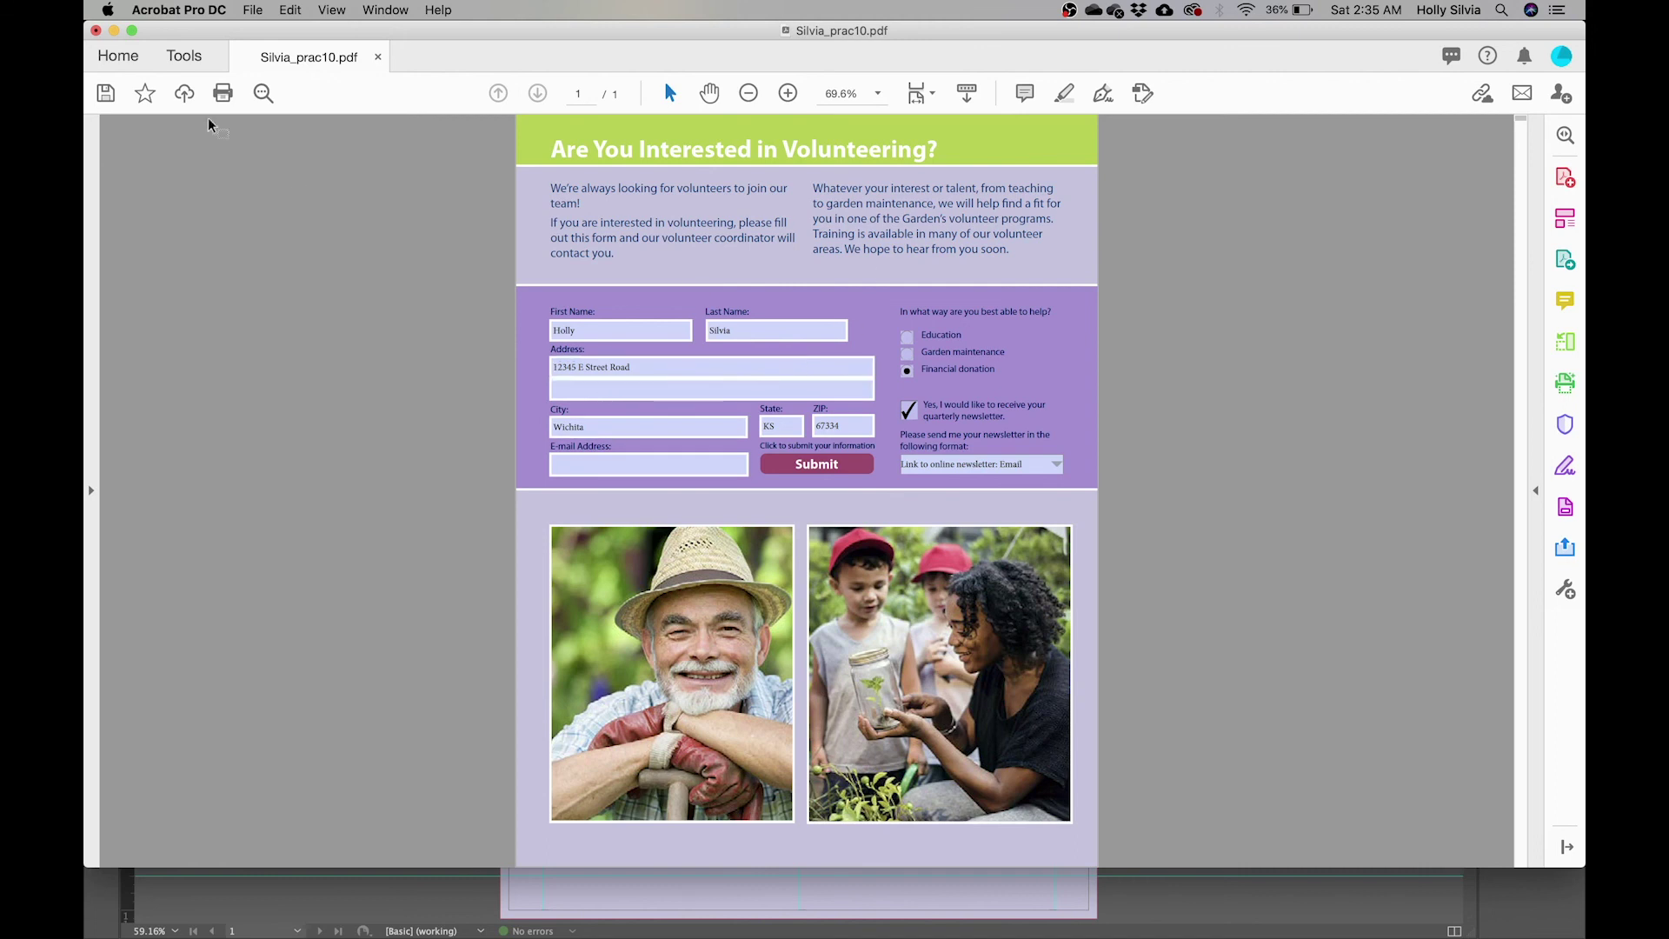
left_click(95, 31)
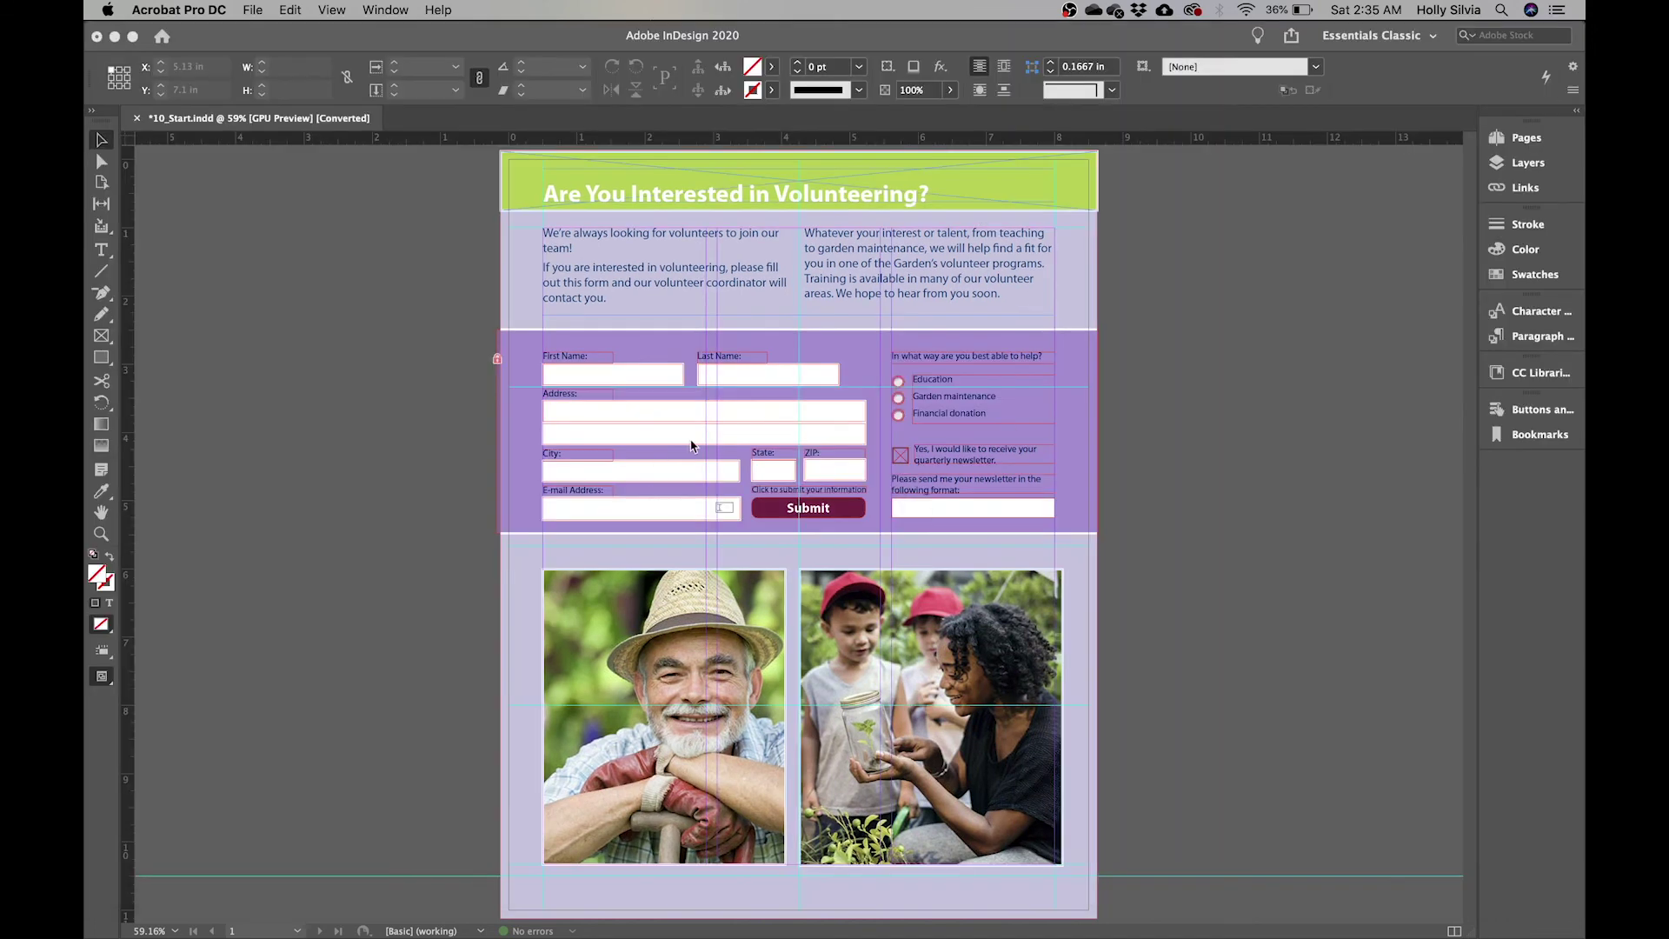